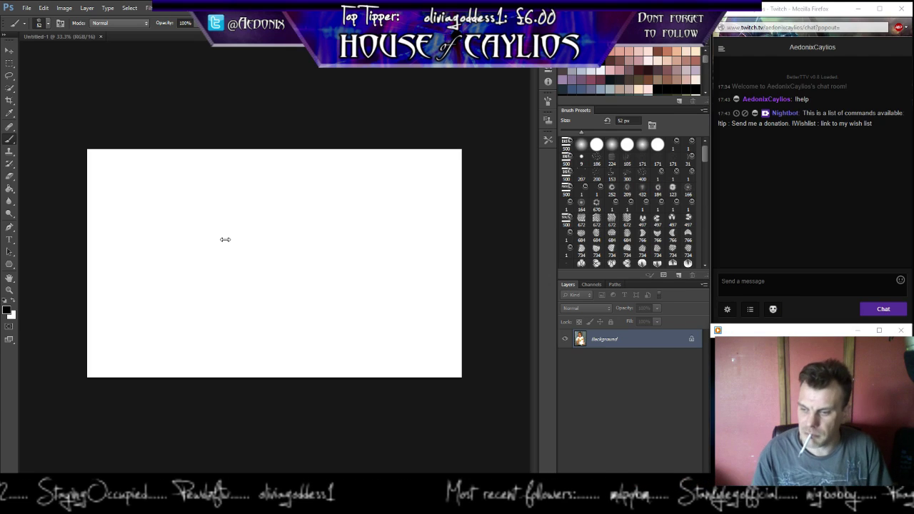
Set the brush size to 3 px in the blank Untitled-1 document and add a new empty layer above the background.
key(alt+Tab)
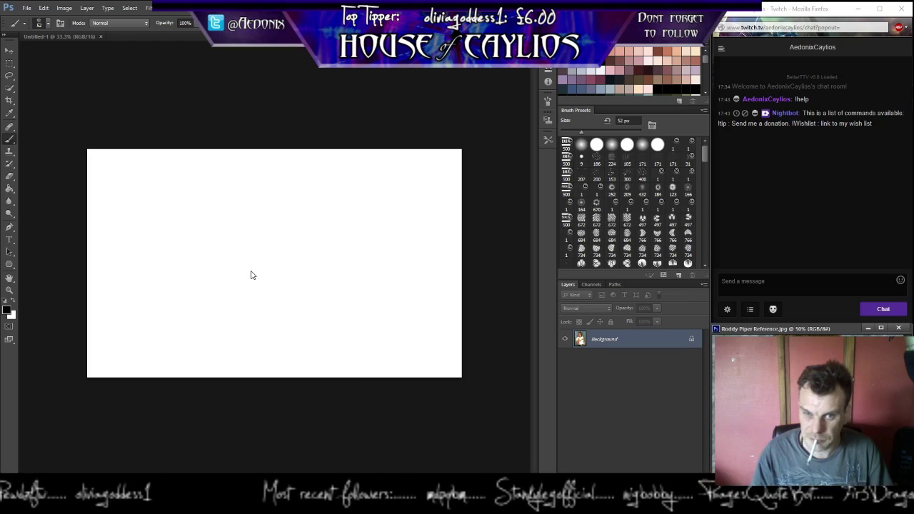
click(41, 36)
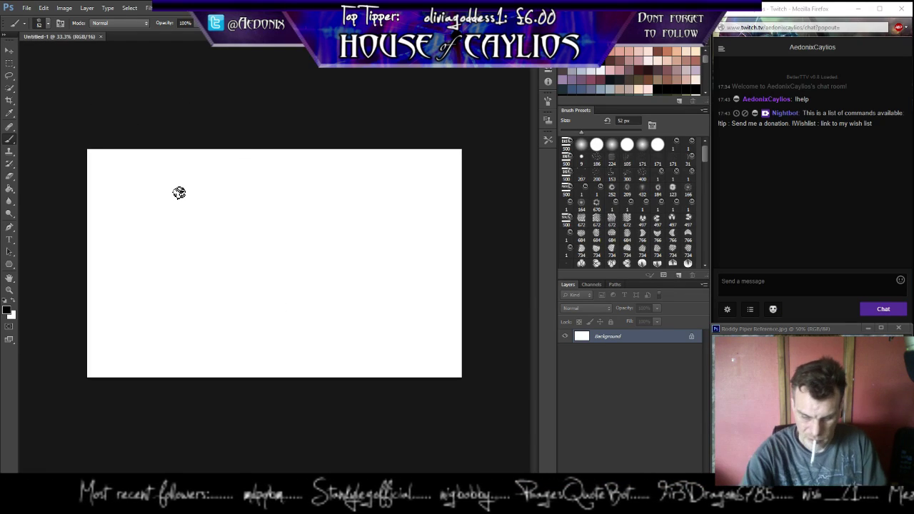
key(z)
click(258, 239)
click(258, 239)
key(b)
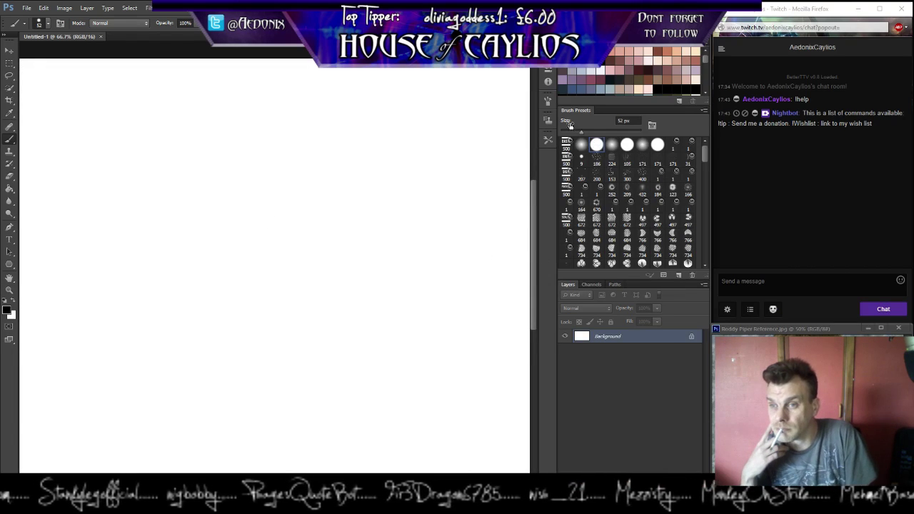
drag(579, 131, 565, 136)
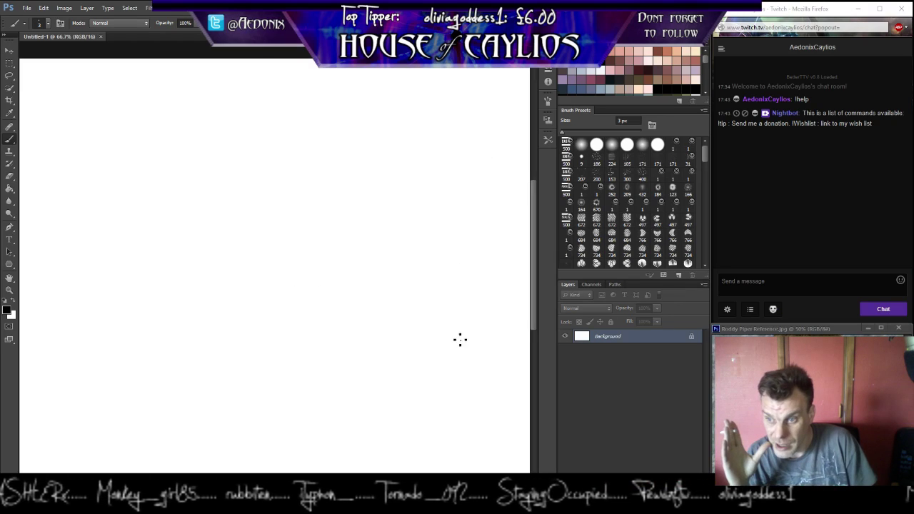
key(ctrl+shift+alt+n)
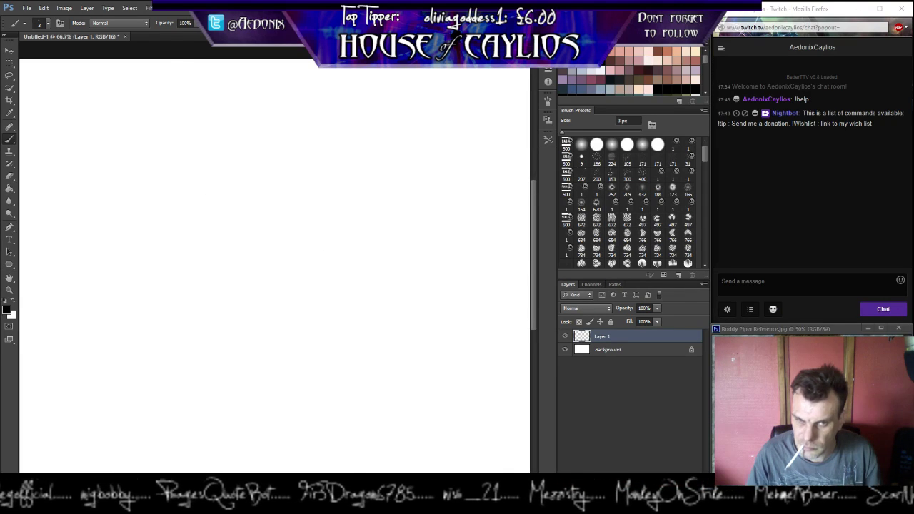
Switch to Skype, call the first favourite contact, minimise the call window and return to the Photoshop canvas.
key(alt+Tab)
right_click(49, 196)
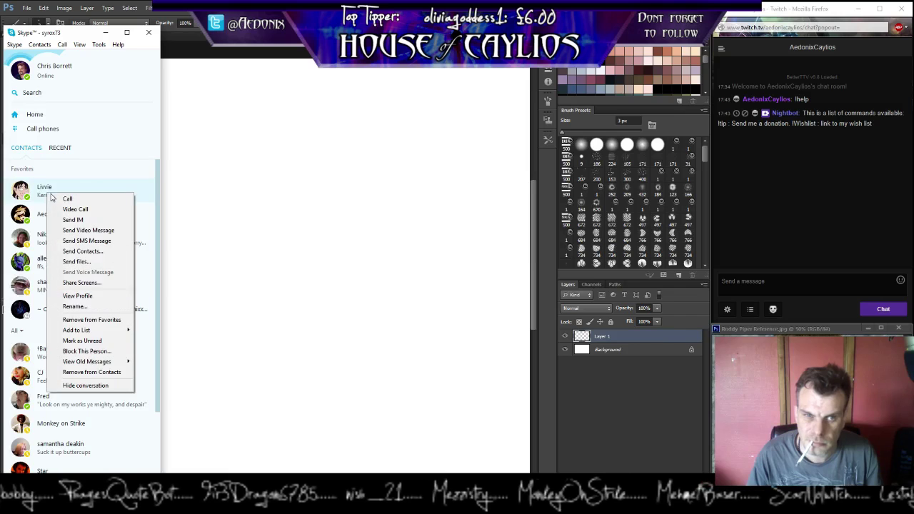
click(68, 205)
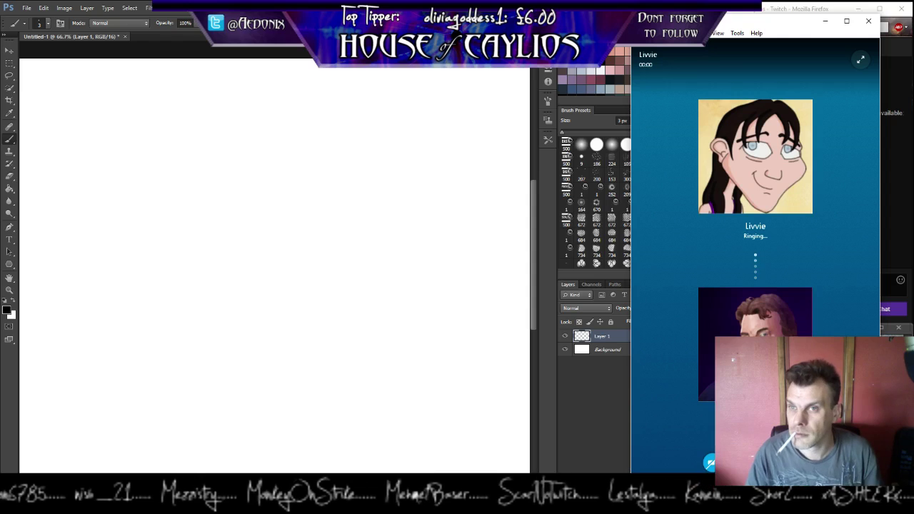
click(825, 20)
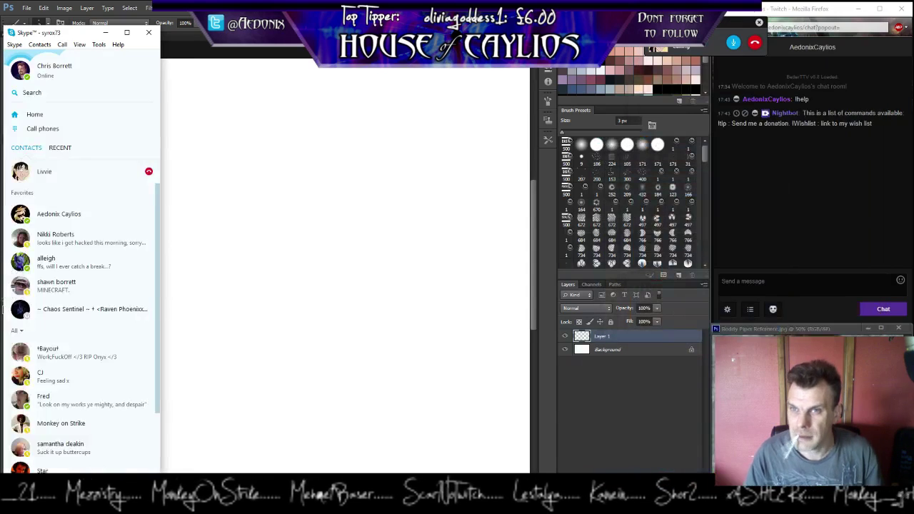
key(alt+Tab)
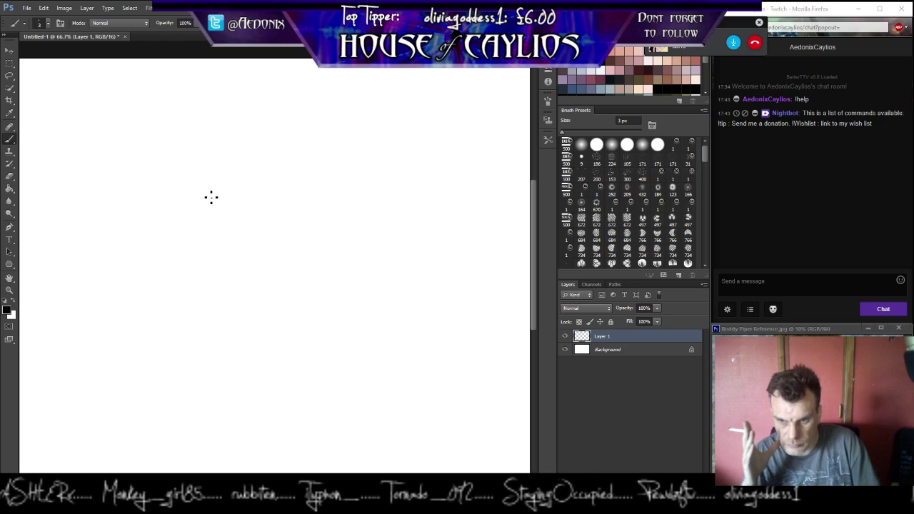
mouse_move(202, 181)
mouse_down()
mouse_move(389, 193)
mouse_move(201, 305)
mouse_up()
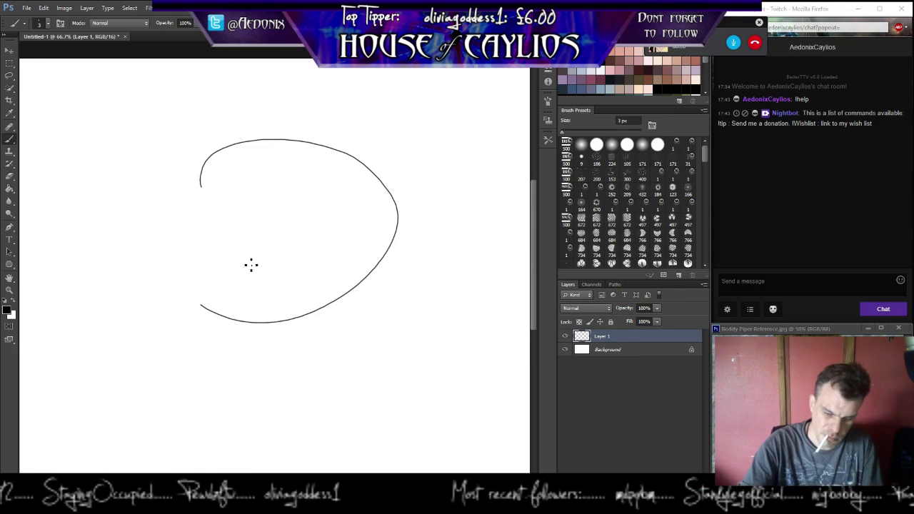
key(ctrl+z)
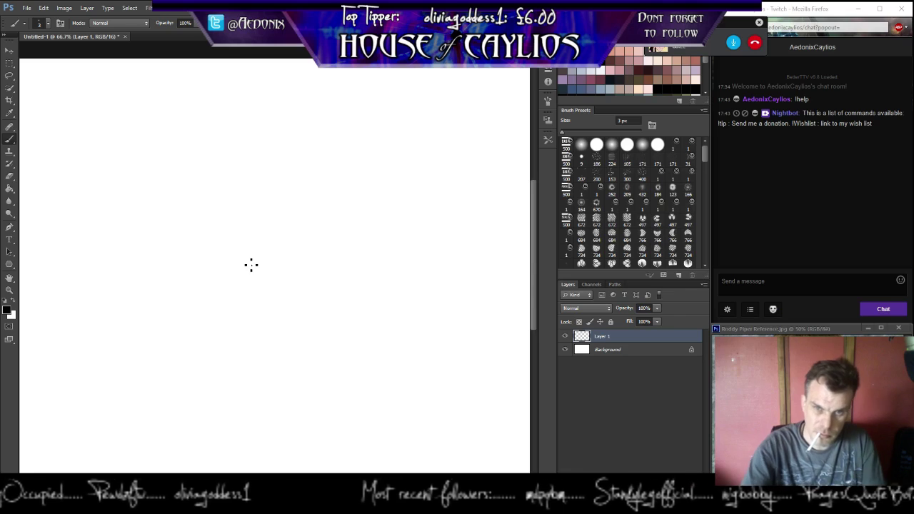
mouse_move(215, 167)
mouse_down()
mouse_move(270, 163)
mouse_move(301, 236)
mouse_move(232, 272)
mouse_move(192, 232)
mouse_move(215, 172)
mouse_up()
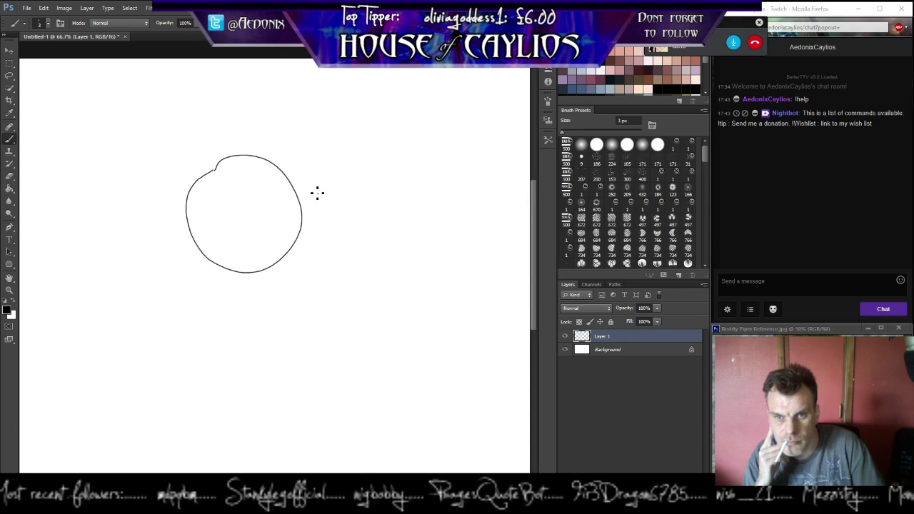
mouse_move(165, 180)
mouse_down()
mouse_move(295, 193)
mouse_move(153, 214)
mouse_up()
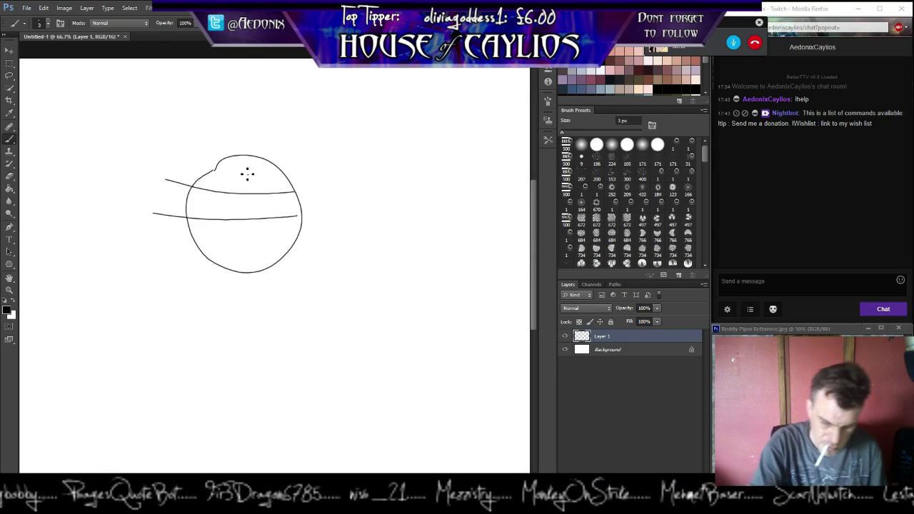
key(ctrl+alt+z)
key(ctrl+alt+z)
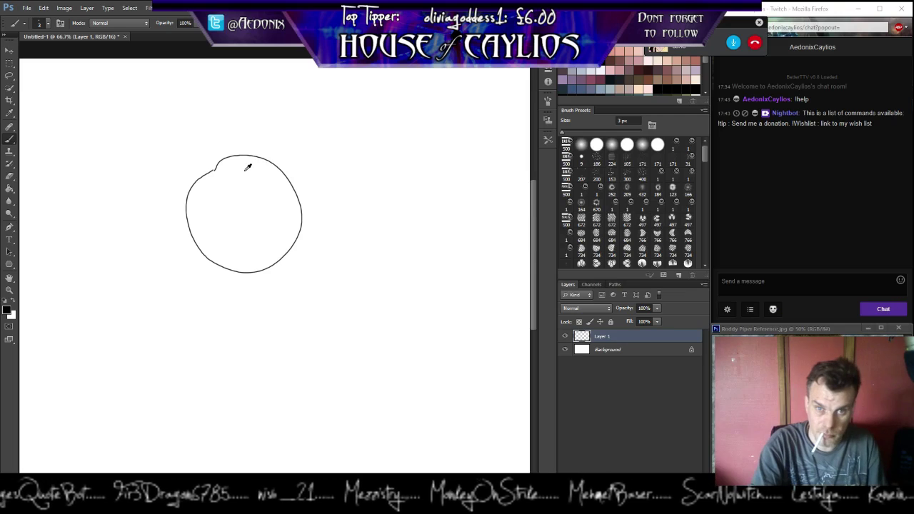
key(ctrl+alt+z)
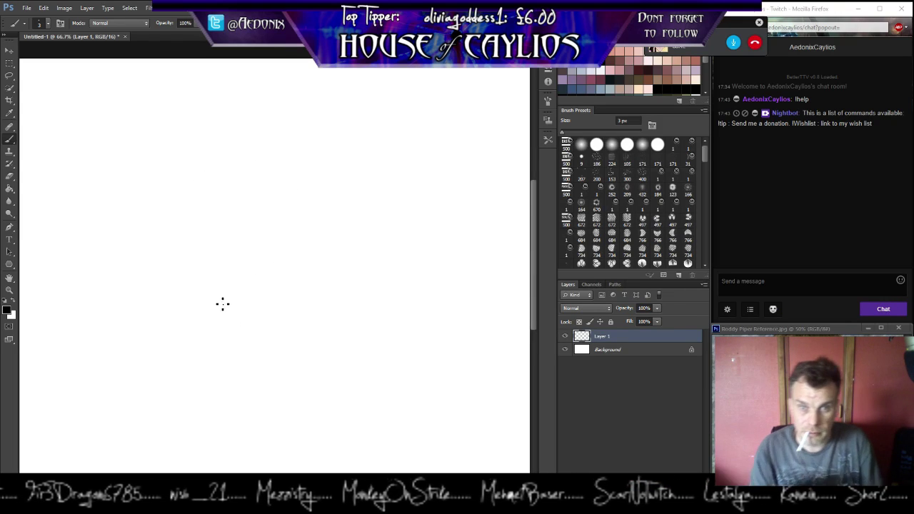
Sketch a rough head circle on Layer 1 with a vertical centre line and two horizontal guidelines across the face.
mouse_move(225, 167)
mouse_down()
mouse_move(249, 146)
mouse_move(277, 147)
mouse_move(306, 183)
mouse_move(301, 223)
mouse_move(274, 252)
mouse_move(212, 229)
mouse_move(202, 200)
mouse_move(224, 156)
mouse_move(255, 136)
mouse_up()
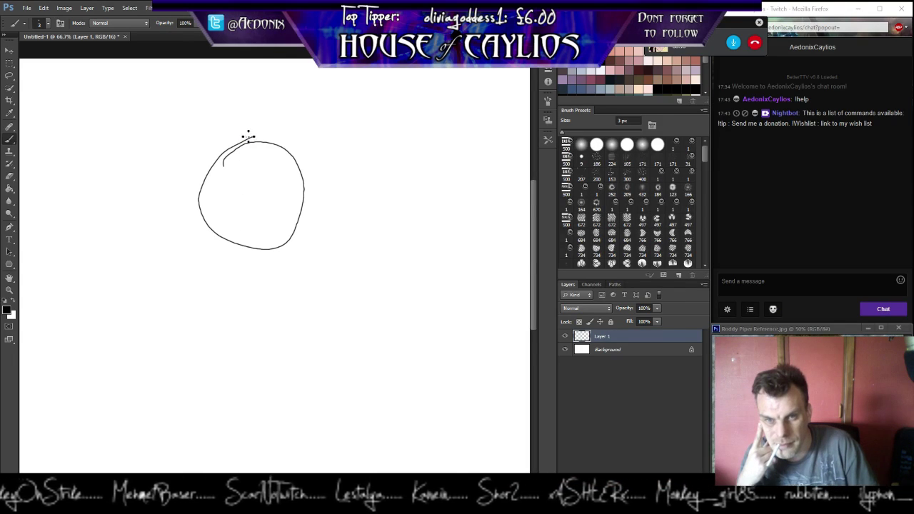
drag(246, 129, 245, 318)
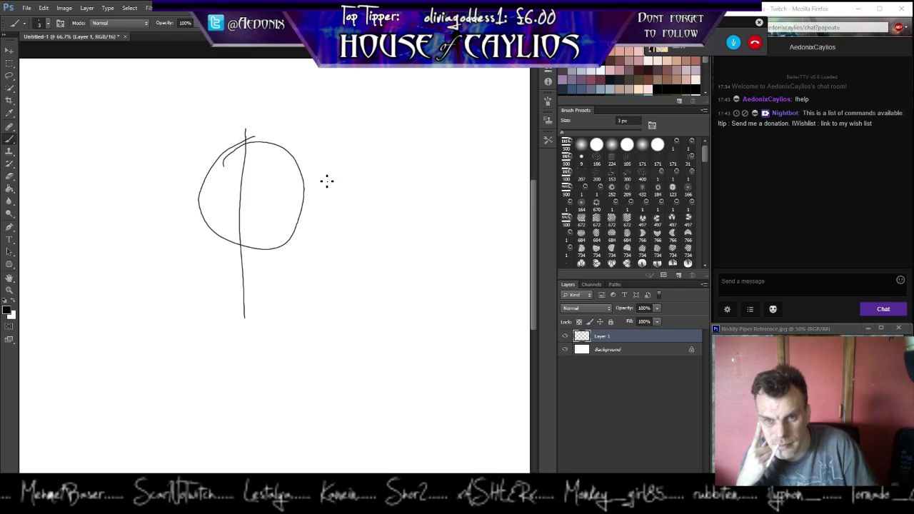
drag(318, 192, 188, 187)
drag(312, 219, 191, 219)
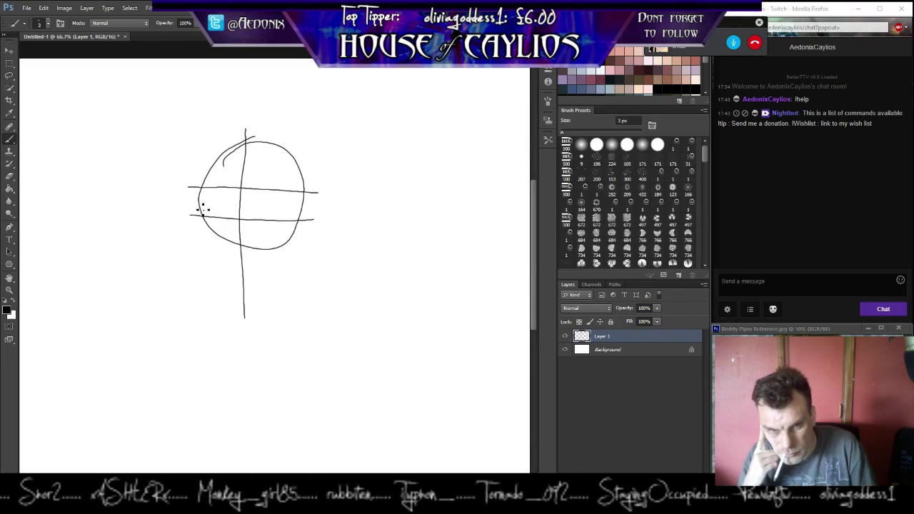
Sketch the jawline tapering down from both sides of the head circle to the chin, and a small ear on the right side.
mouse_move(202, 200)
mouse_down()
mouse_move(235, 287)
mouse_move(266, 293)
mouse_up()
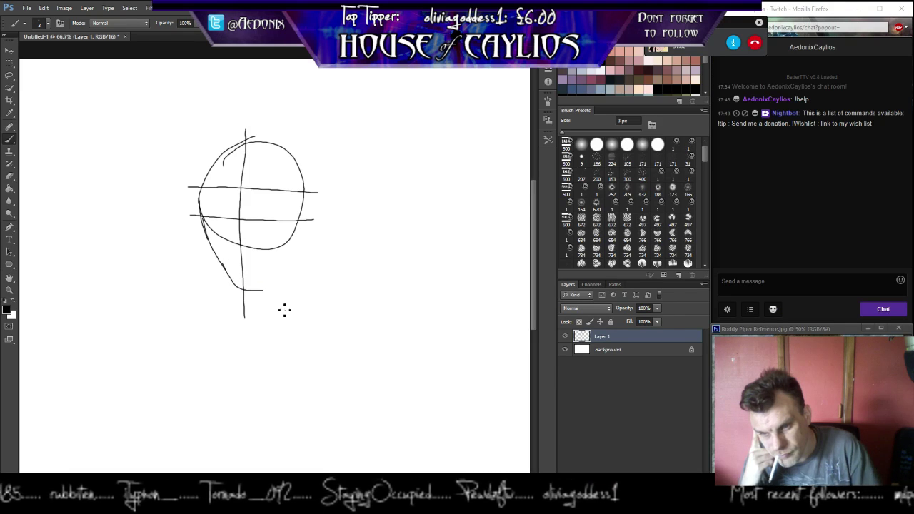
mouse_move(266, 293)
mouse_down()
mouse_move(292, 271)
mouse_move(267, 291)
mouse_move(310, 246)
mouse_move(311, 197)
mouse_up()
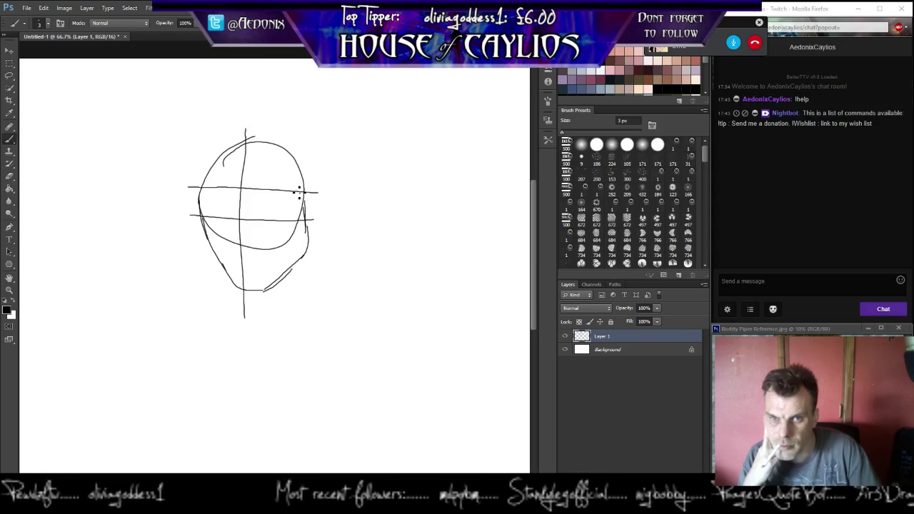
mouse_move(303, 191)
mouse_down()
mouse_move(310, 184)
mouse_move(309, 205)
mouse_move(303, 191)
mouse_up()
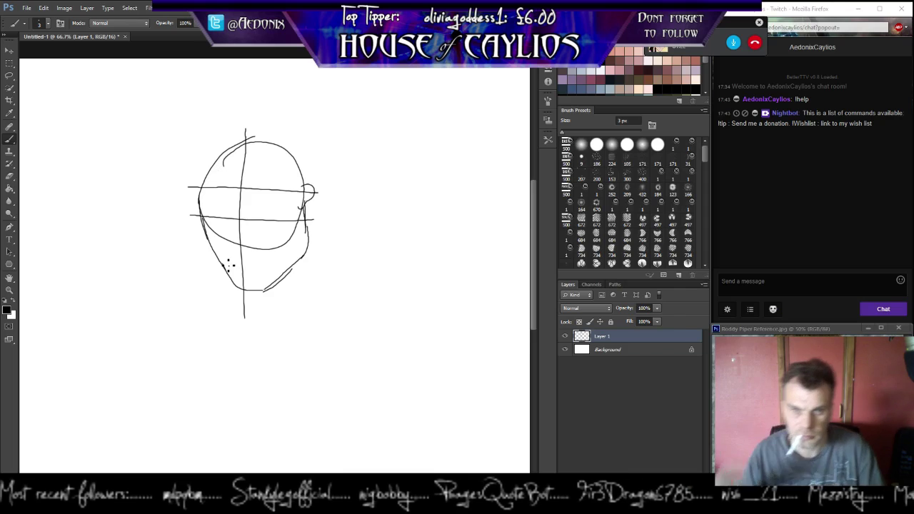
Sketch the outline of the nose along the vertical centre line, ending below the lower horizontal guideline.
key(z)
click(255, 255)
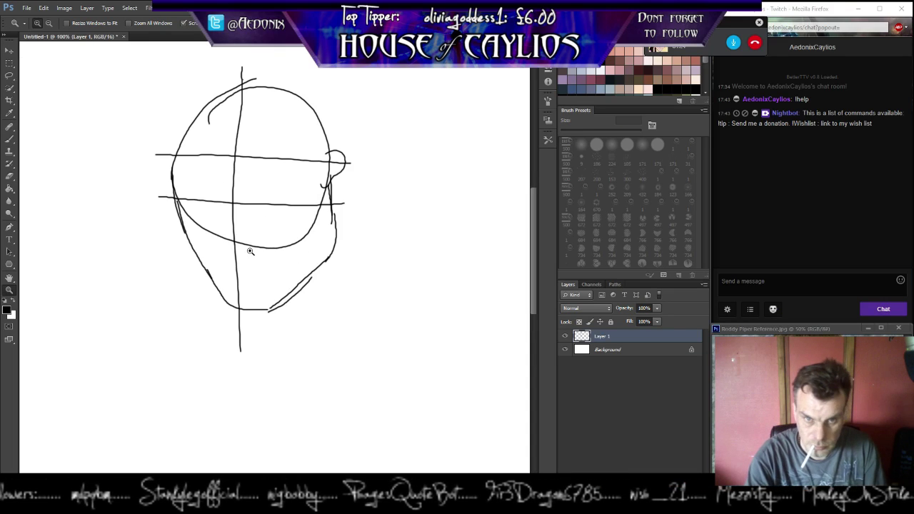
key(b)
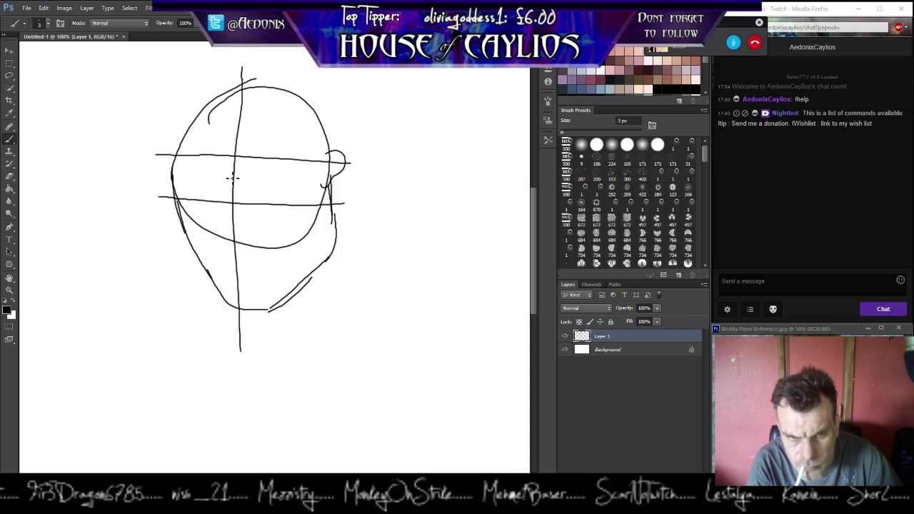
mouse_move(230, 170)
mouse_down()
mouse_move(217, 220)
mouse_move(232, 229)
mouse_move(254, 212)
mouse_move(257, 219)
mouse_up()
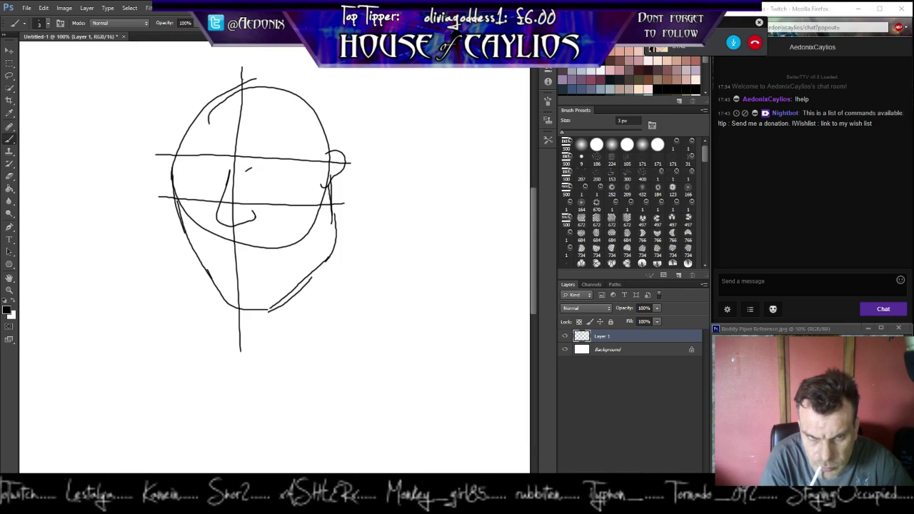
Sketch both almond-shaped eyes just below the upper horizontal guideline, one on each side of the nose bridge.
drag(246, 171, 262, 164)
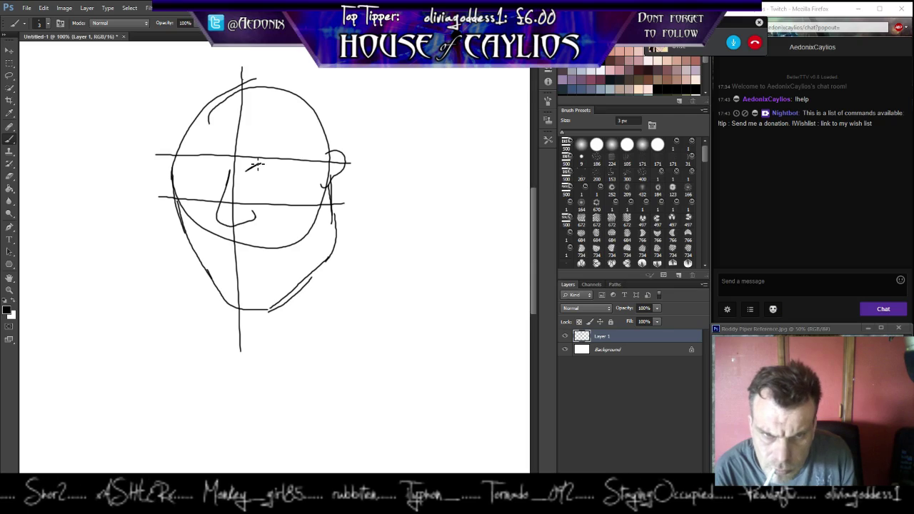
drag(268, 167, 291, 179)
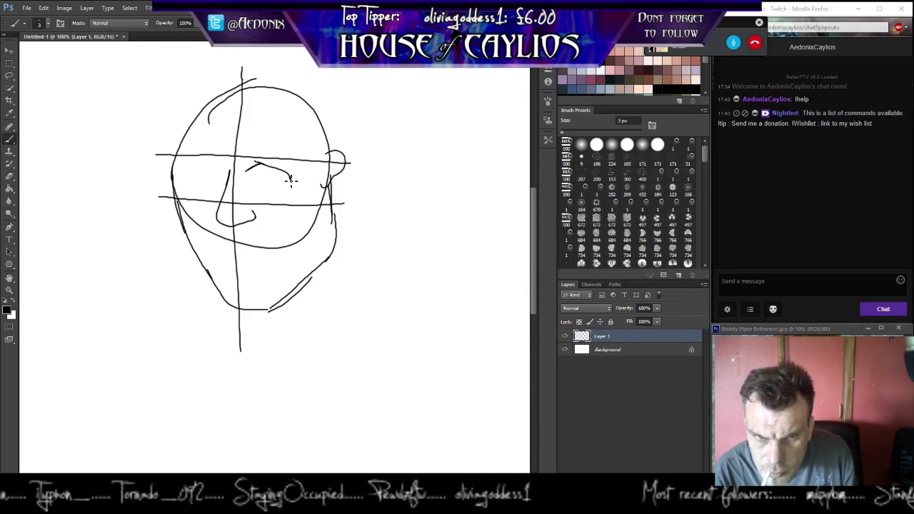
drag(290, 179, 246, 182)
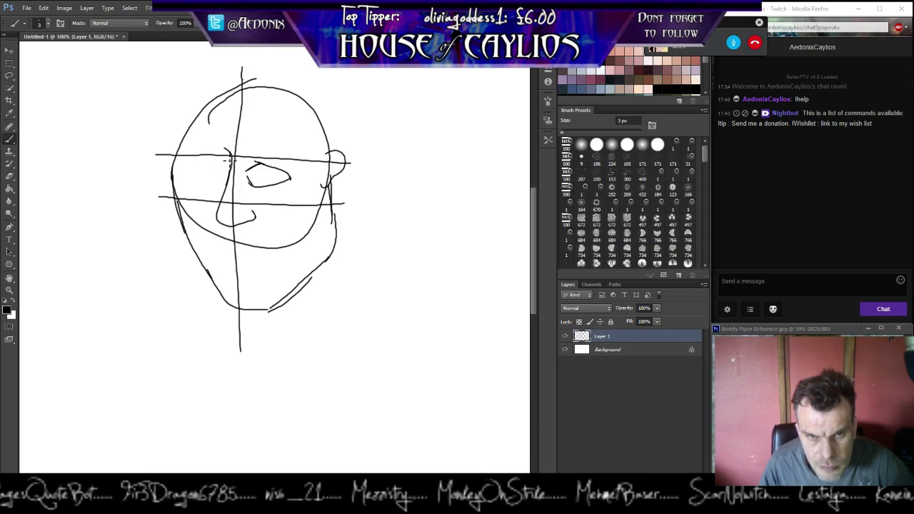
drag(225, 159, 201, 163)
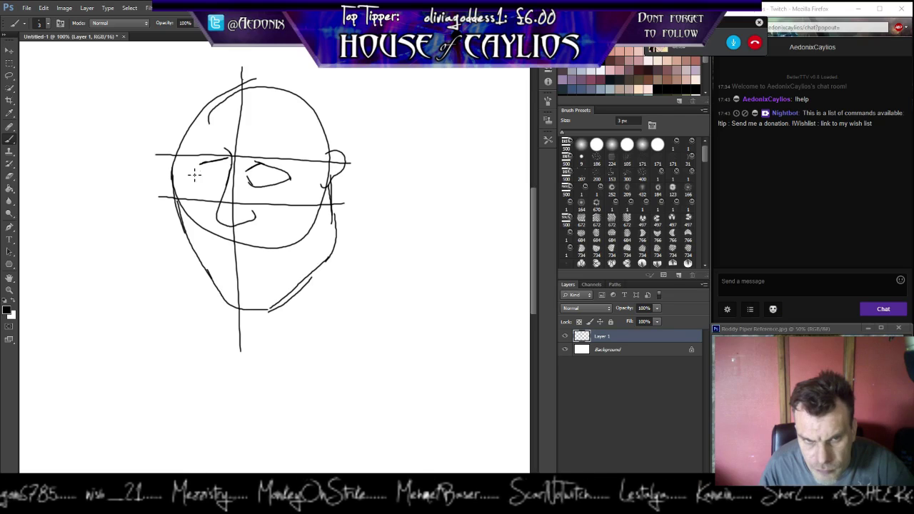
drag(200, 169, 195, 172)
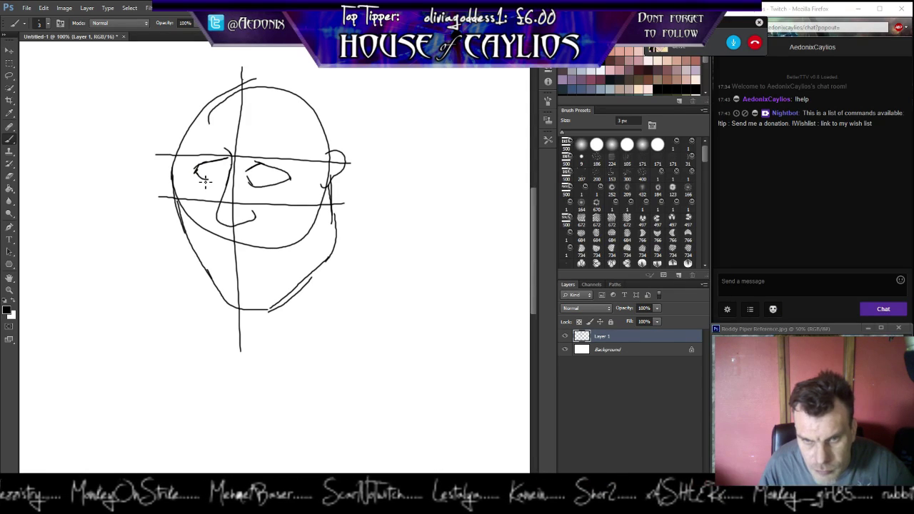
mouse_move(204, 181)
mouse_down()
mouse_move(231, 177)
mouse_move(199, 174)
mouse_up()
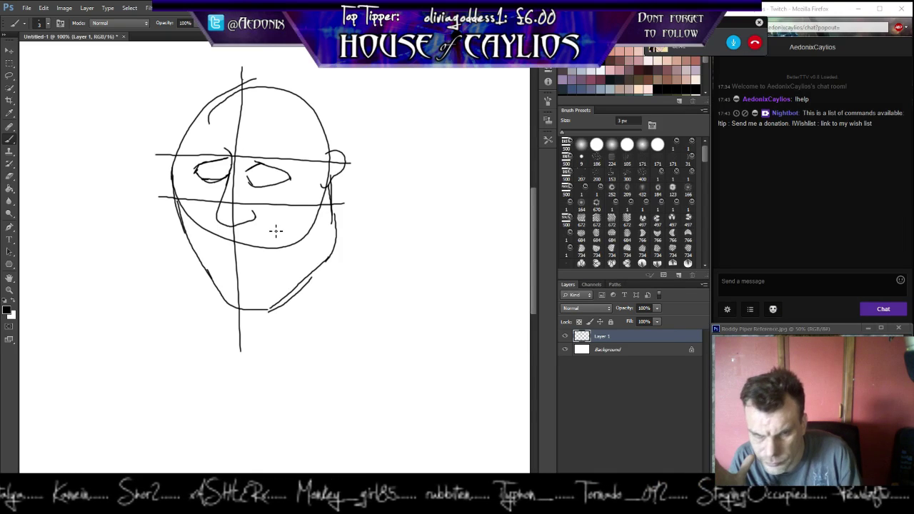
Sketch a cheek crease running down from the right nostril and a horizontal mouth line beneath the nose.
drag(256, 213, 278, 232)
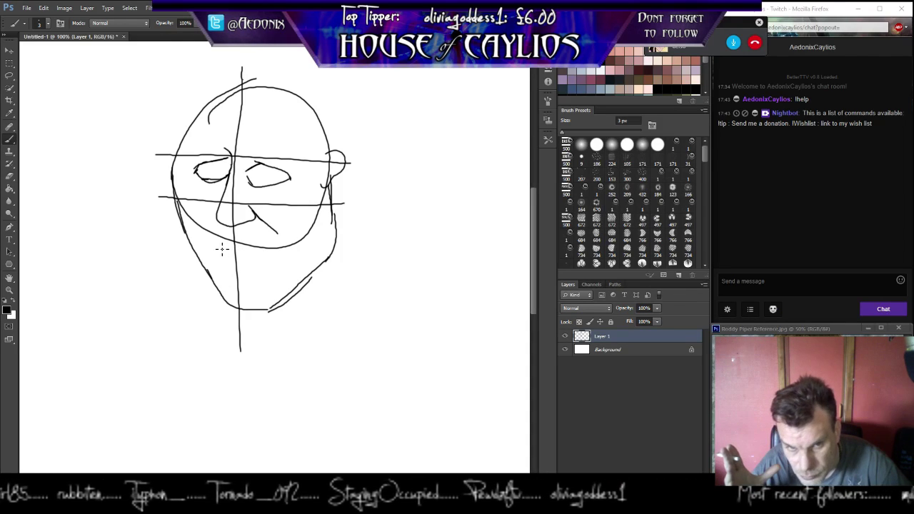
drag(217, 246, 288, 251)
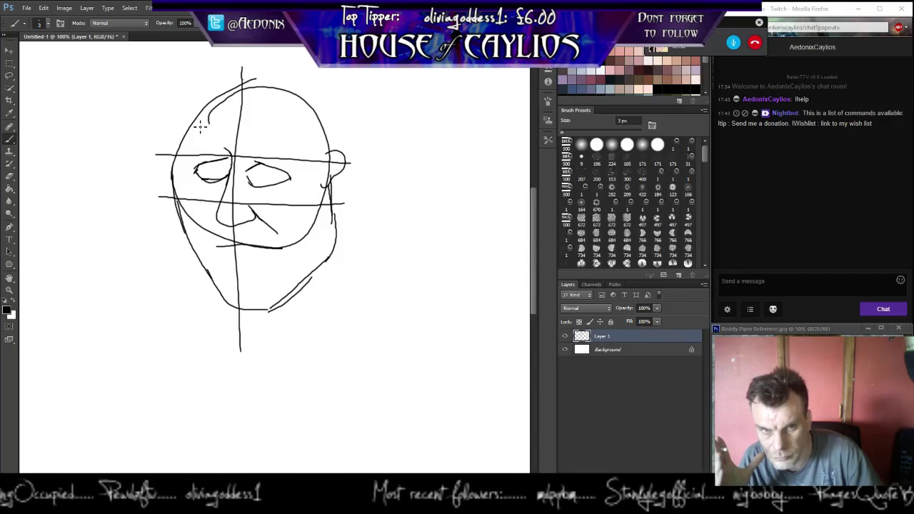
Sketch a refined left face contour from the forehead past the eye and cheek down to the jaw.
drag(209, 101, 190, 180)
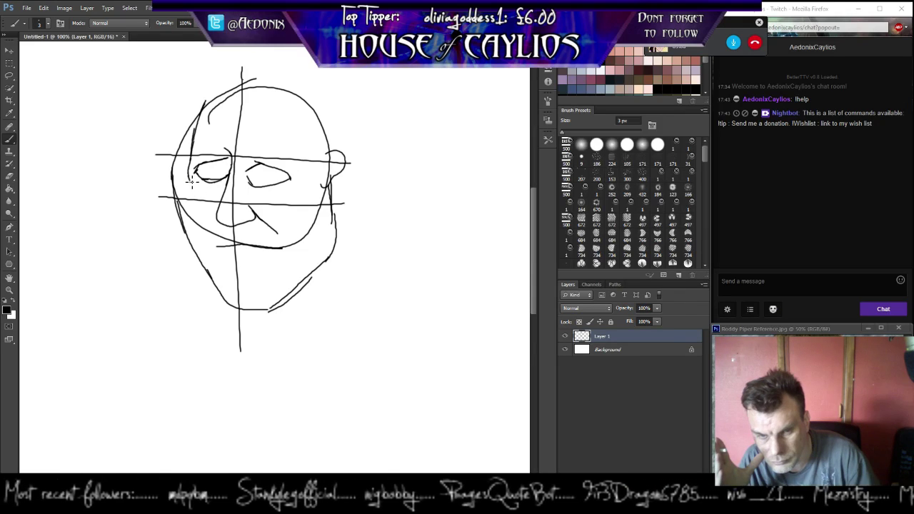
drag(190, 183, 180, 219)
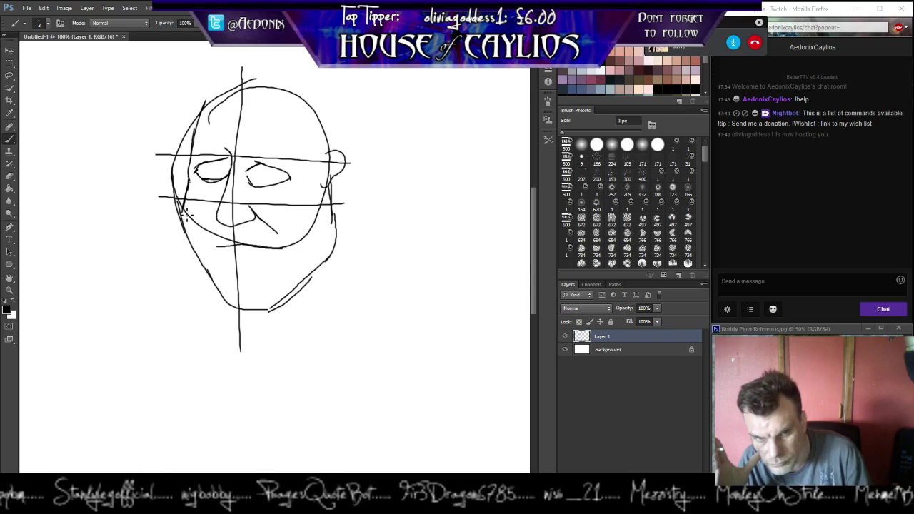
mouse_move(183, 218)
mouse_down()
mouse_move(207, 283)
mouse_move(201, 259)
mouse_up()
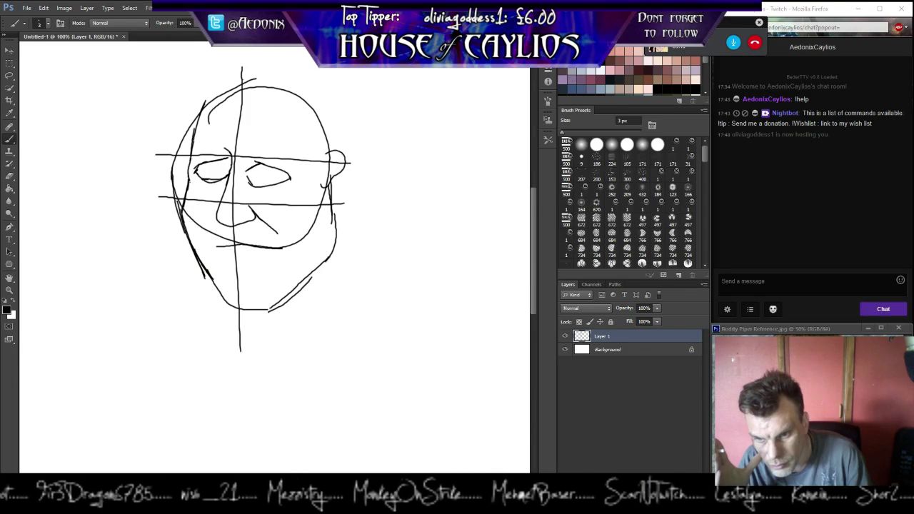
Retrace the jaw contour around the chin and up the right side of the face to the ear.
drag(211, 277, 239, 309)
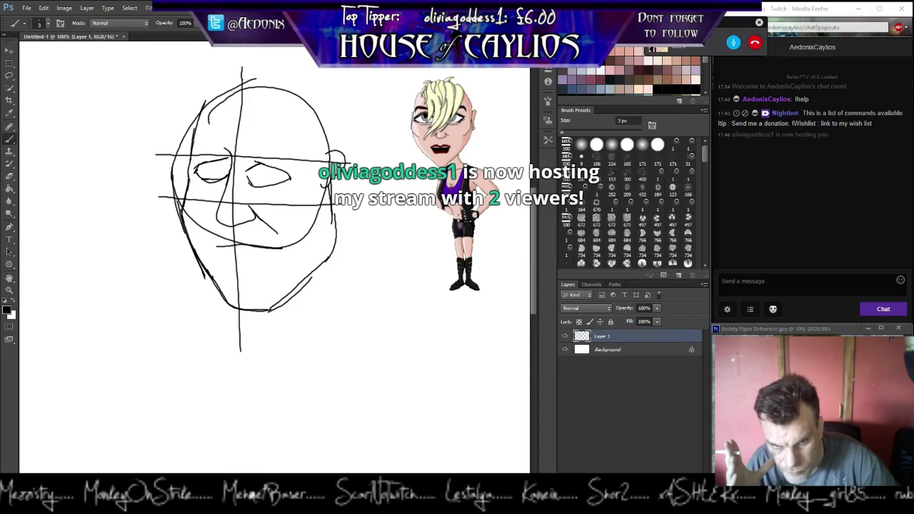
mouse_move(272, 307)
mouse_down()
mouse_move(284, 289)
mouse_move(293, 295)
mouse_up()
drag(334, 152, 331, 178)
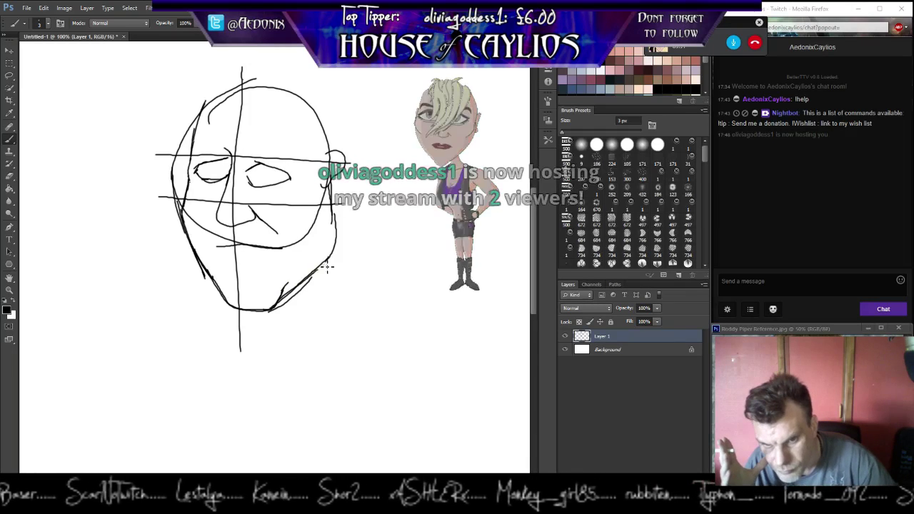
drag(336, 239, 335, 215)
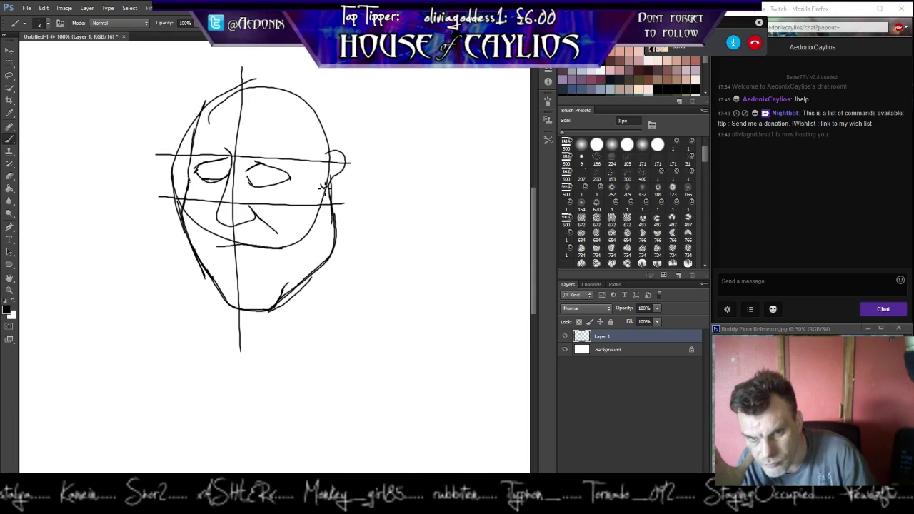
mouse_move(333, 210)
mouse_down()
mouse_move(324, 189)
mouse_move(333, 253)
mouse_move(329, 245)
mouse_up()
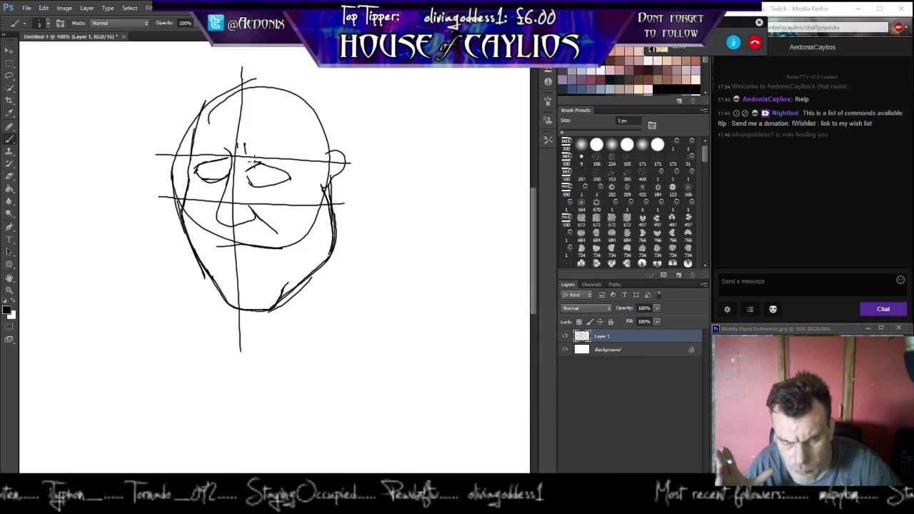
Sketch low, frowning eyebrows over both eyes along the upper horizontal guideline.
drag(254, 160, 307, 155)
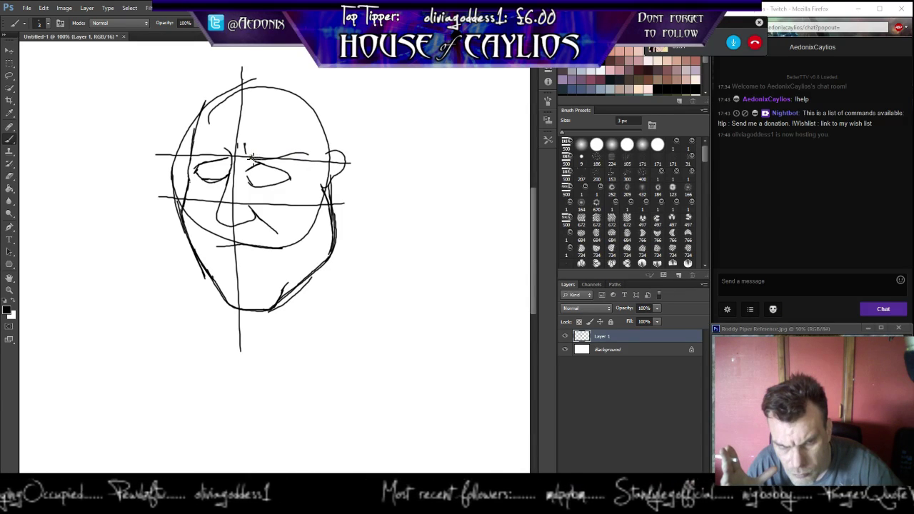
drag(255, 154, 312, 151)
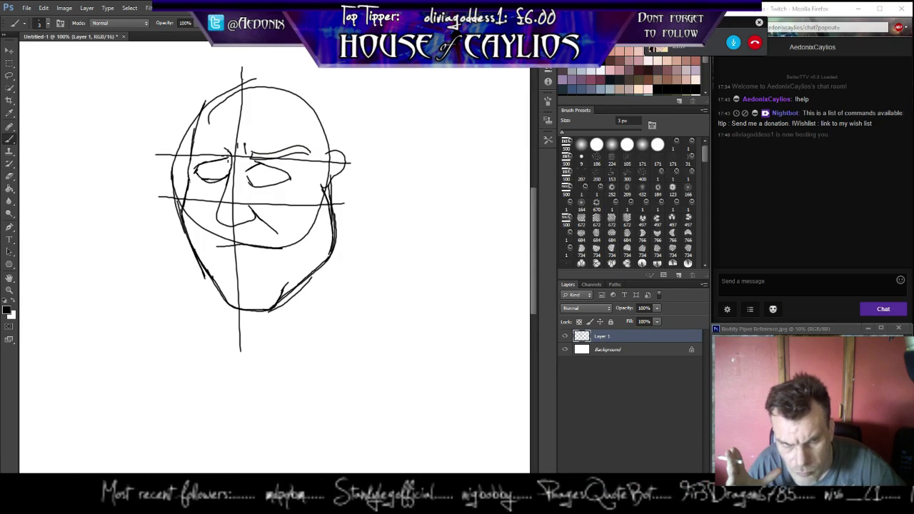
mouse_move(226, 158)
mouse_down()
mouse_move(192, 154)
mouse_move(232, 151)
mouse_move(196, 146)
mouse_move(187, 158)
mouse_move(227, 176)
mouse_up()
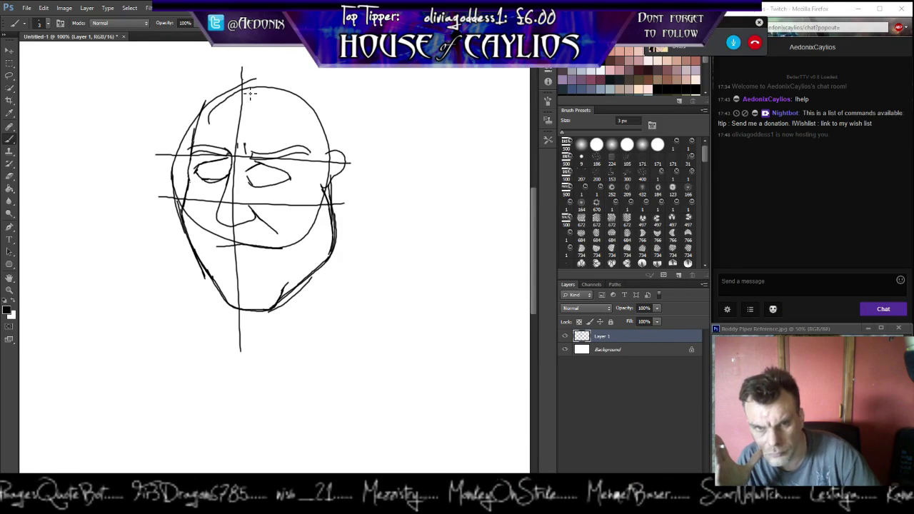
Sketch the front hairline from a forelock above the left forehead across to the right temple and behind the ear.
mouse_move(259, 90)
mouse_down()
mouse_move(211, 122)
mouse_move(230, 109)
mouse_move(215, 120)
mouse_move(213, 95)
mouse_move(244, 69)
mouse_move(227, 86)
mouse_up()
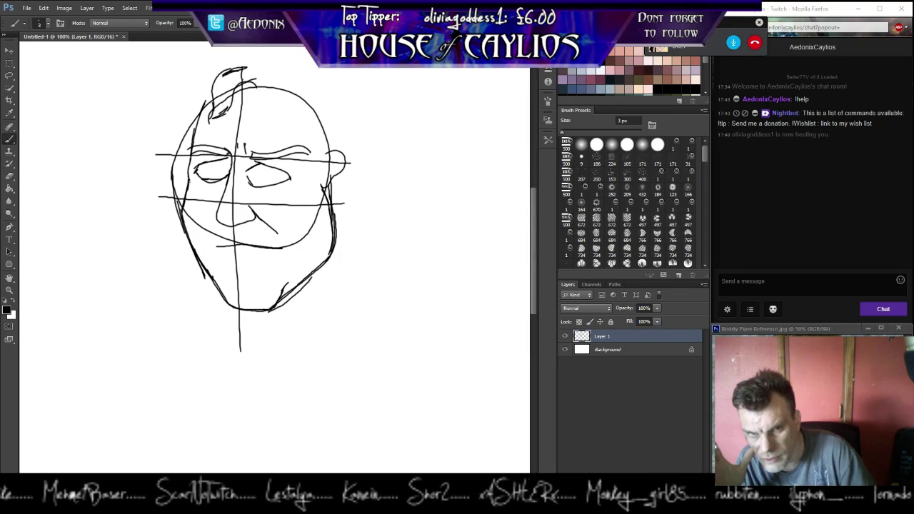
mouse_move(277, 77)
mouse_down()
mouse_move(293, 84)
mouse_move(295, 110)
mouse_move(321, 139)
mouse_move(343, 148)
mouse_move(344, 160)
mouse_move(332, 153)
mouse_move(334, 176)
mouse_move(355, 205)
mouse_up()
mouse_move(327, 146)
mouse_down()
mouse_move(340, 176)
mouse_move(339, 211)
mouse_up()
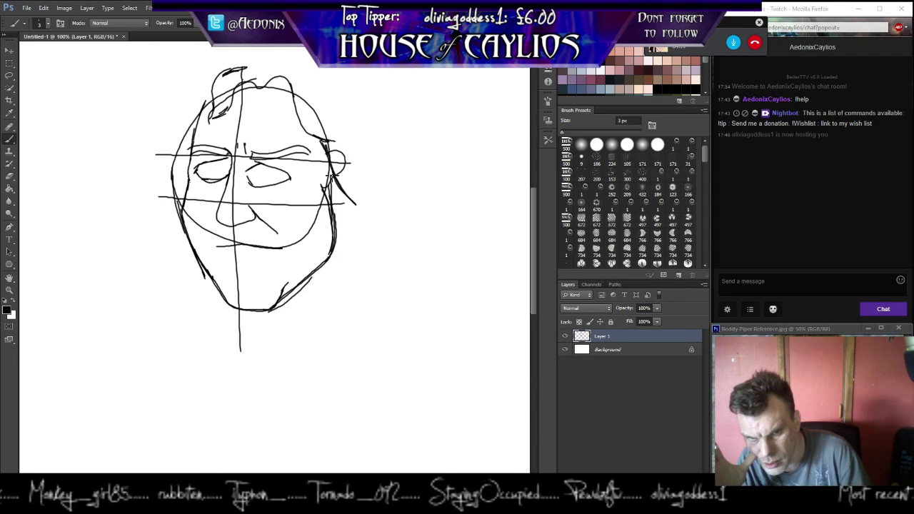
drag(194, 170, 230, 169)
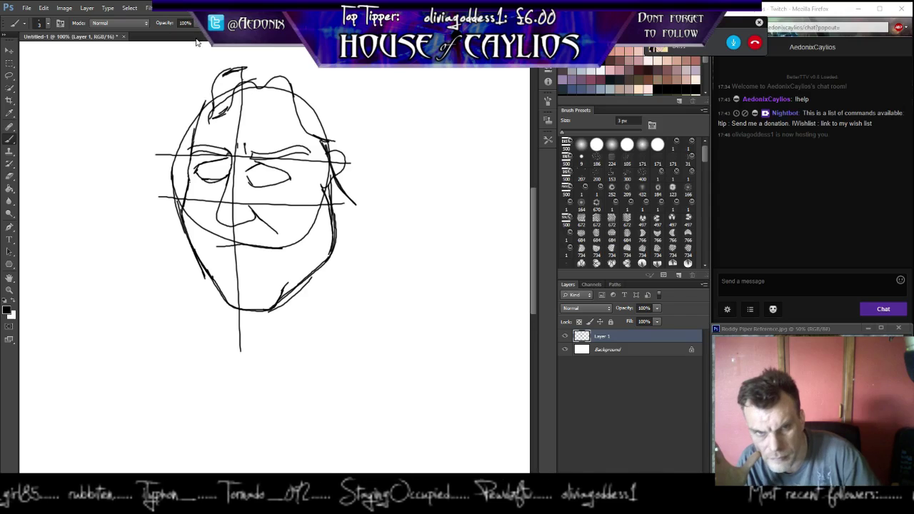
Sketch the outer hair outline down both sides of the head, ending in jagged strands beside the right jaw.
mouse_move(231, 66)
mouse_down()
mouse_move(192, 104)
mouse_move(200, 88)
mouse_move(152, 192)
mouse_up()
mouse_move(175, 152)
mouse_down()
mouse_move(171, 235)
mouse_move(169, 225)
mouse_move(194, 266)
mouse_up()
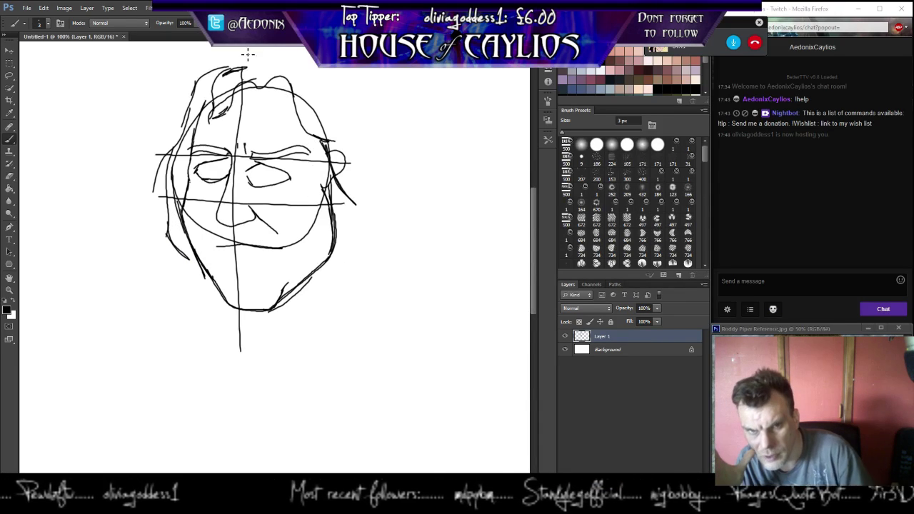
mouse_move(265, 64)
mouse_down()
mouse_move(320, 69)
mouse_move(328, 84)
mouse_move(327, 72)
mouse_move(375, 180)
mouse_move(375, 159)
mouse_move(377, 242)
mouse_move(361, 273)
mouse_move(364, 252)
mouse_move(370, 260)
mouse_move(355, 288)
mouse_move(345, 285)
mouse_move(343, 310)
mouse_move(321, 304)
mouse_up()
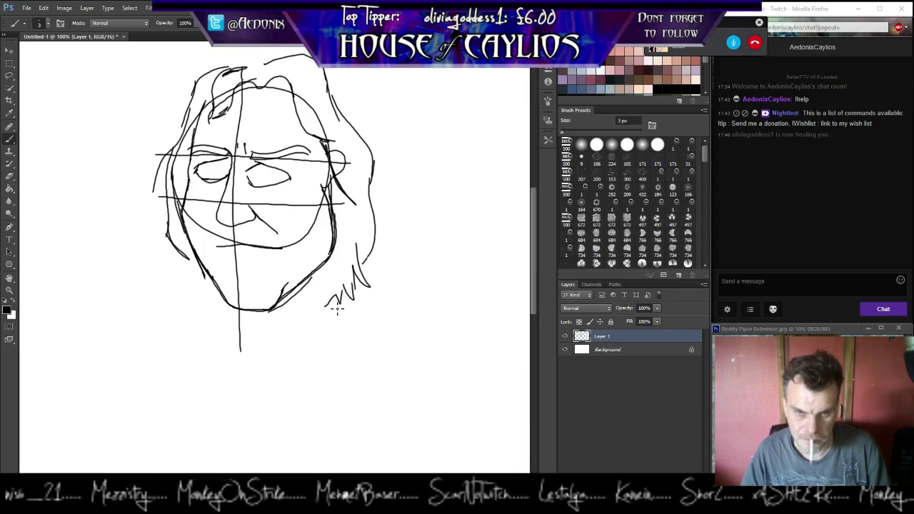
key(ctrl+alt+z)
key(ctrl+alt+z)
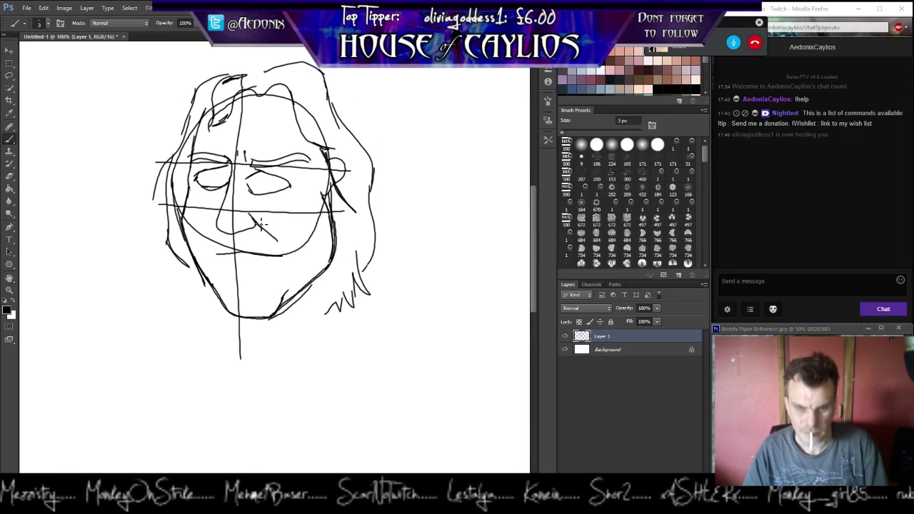
Lasso the whole head sketch, enlarge it to about 117% width, move it right towards the canvas centre, and deselect.
key(z)
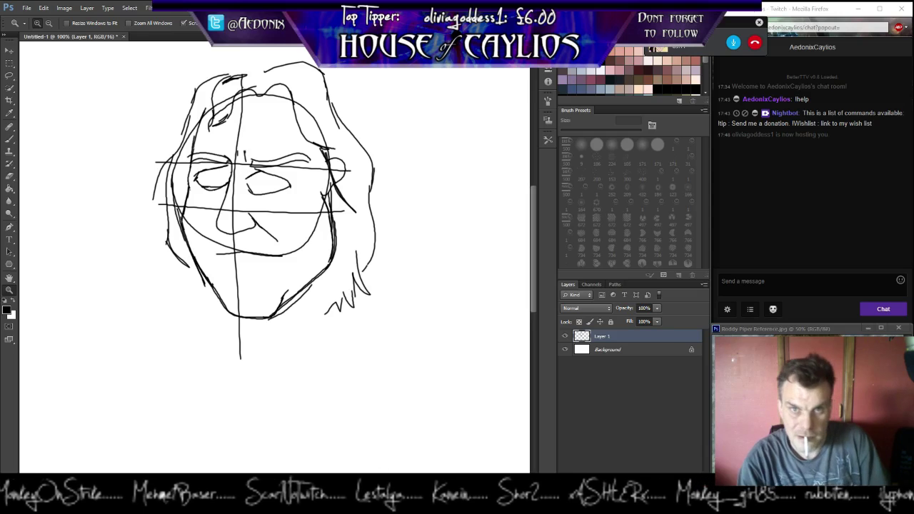
key(ctrl+0)
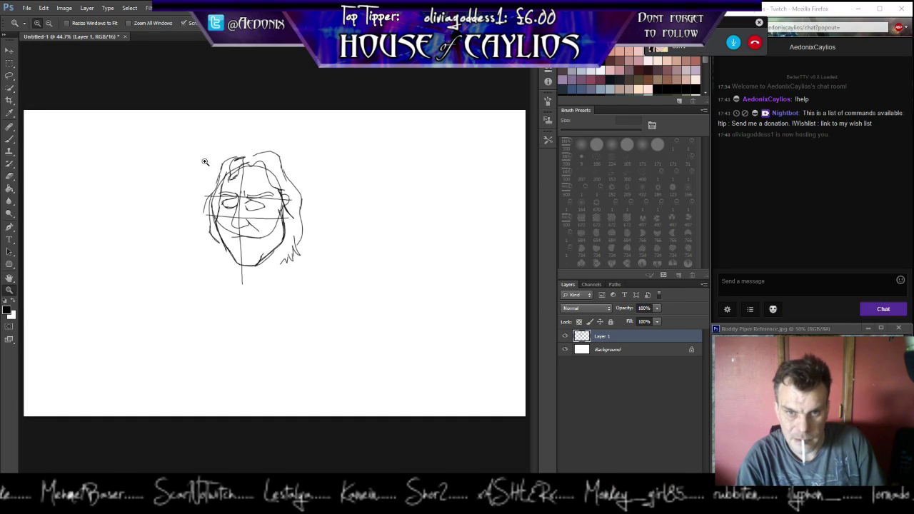
click(9, 75)
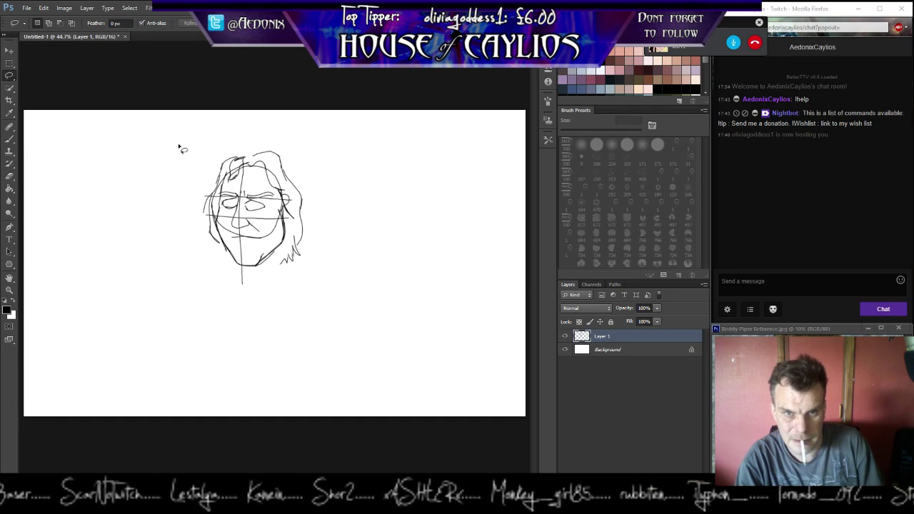
mouse_move(193, 145)
mouse_down()
mouse_move(292, 299)
mouse_move(207, 158)
mouse_up()
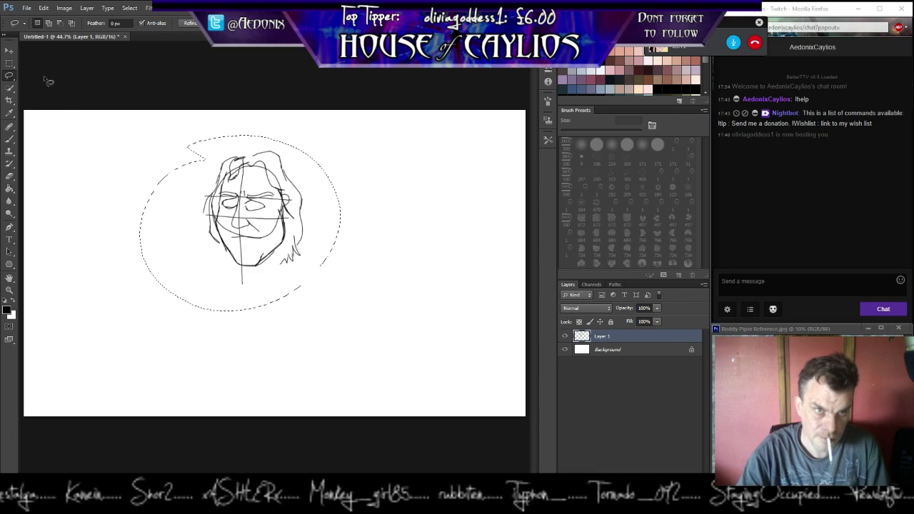
click(11, 51)
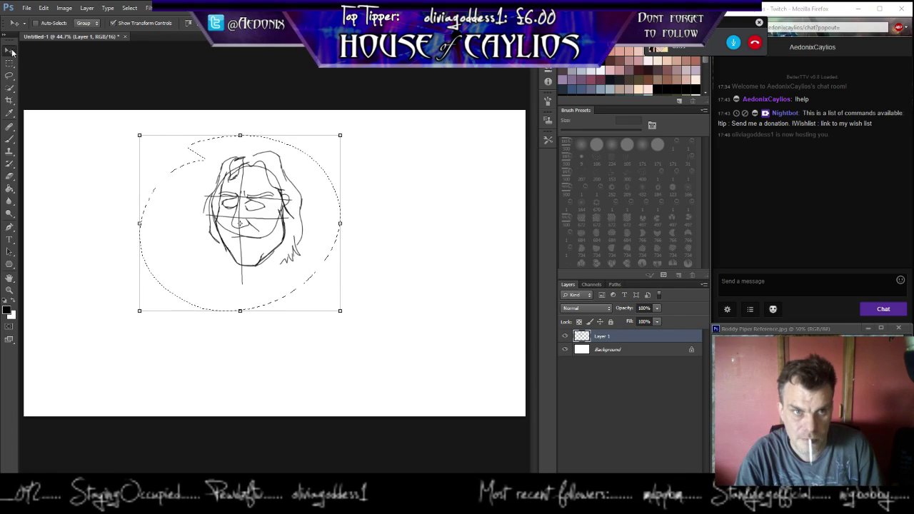
drag(138, 133, 105, 111)
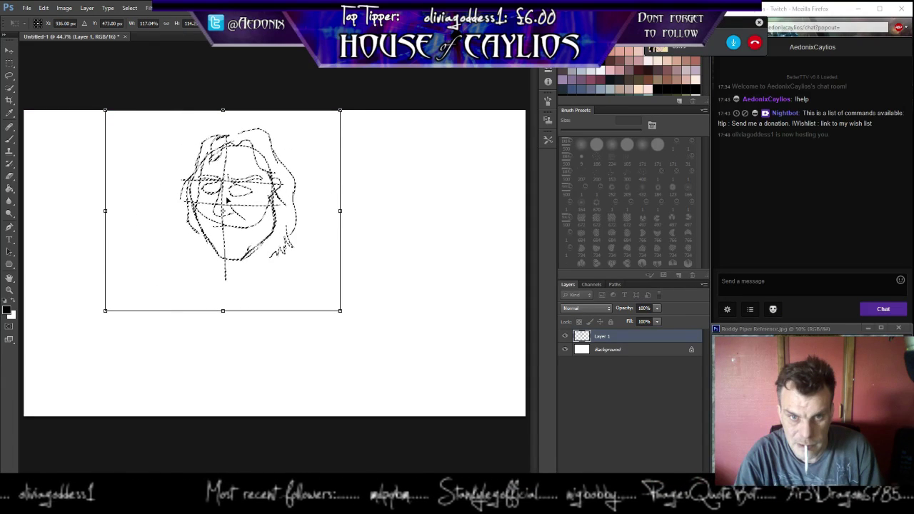
mouse_move(231, 203)
mouse_down()
mouse_move(275, 218)
mouse_move(318, 214)
mouse_move(315, 194)
mouse_move(323, 193)
mouse_up()
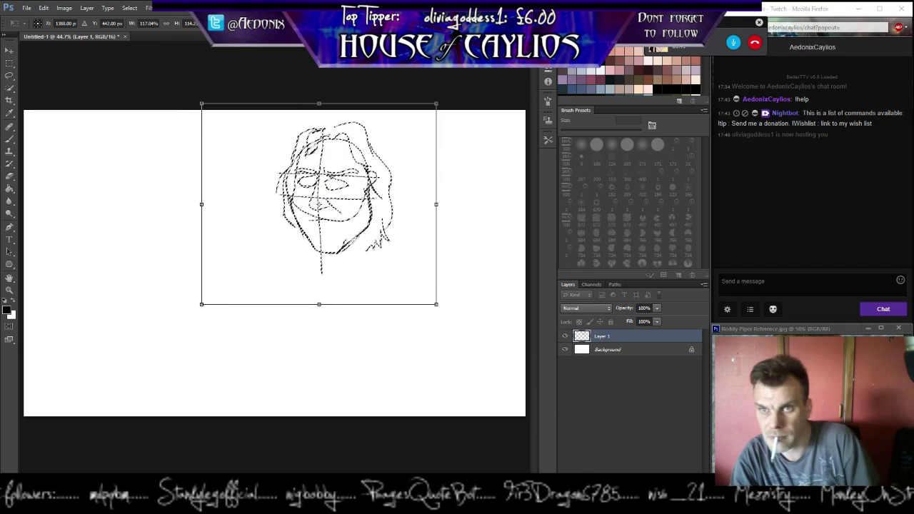
key(Return)
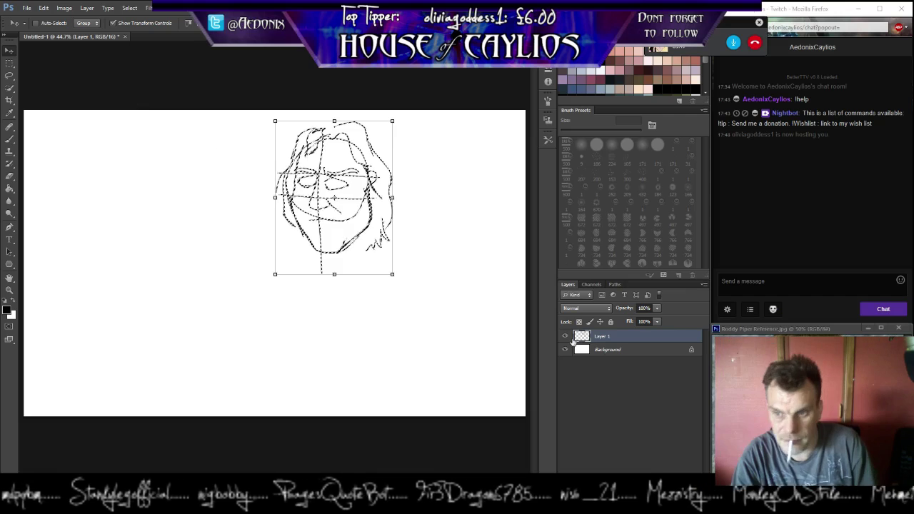
key(ctrl+d)
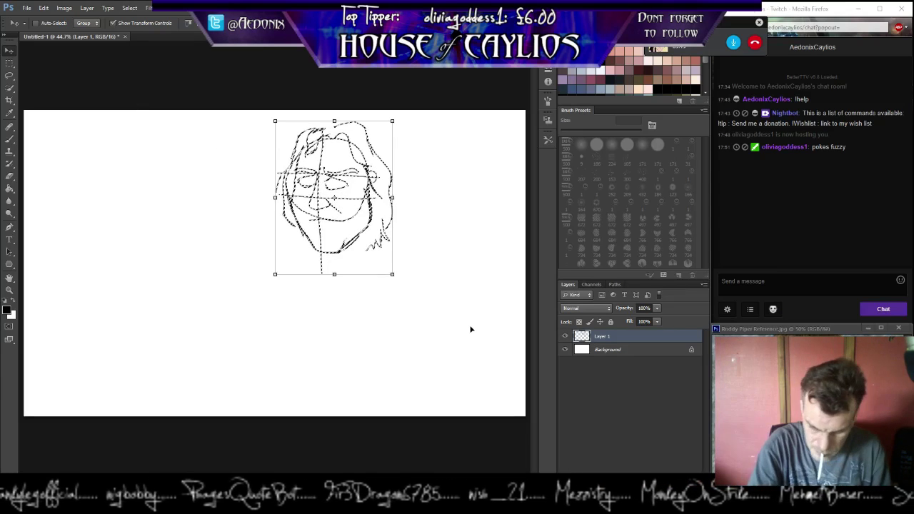
Lower the opacity of Layer 1 to 24% and add a new layer above it.
click(656, 309)
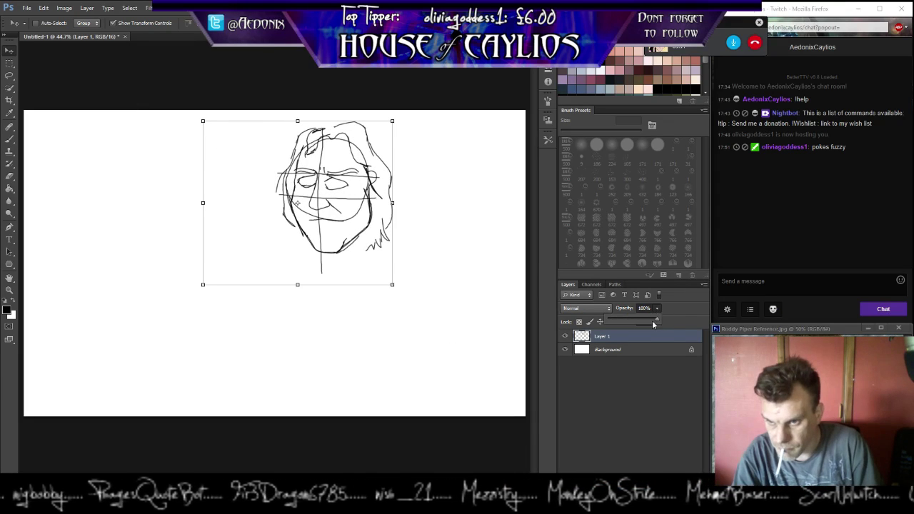
drag(622, 318, 621, 318)
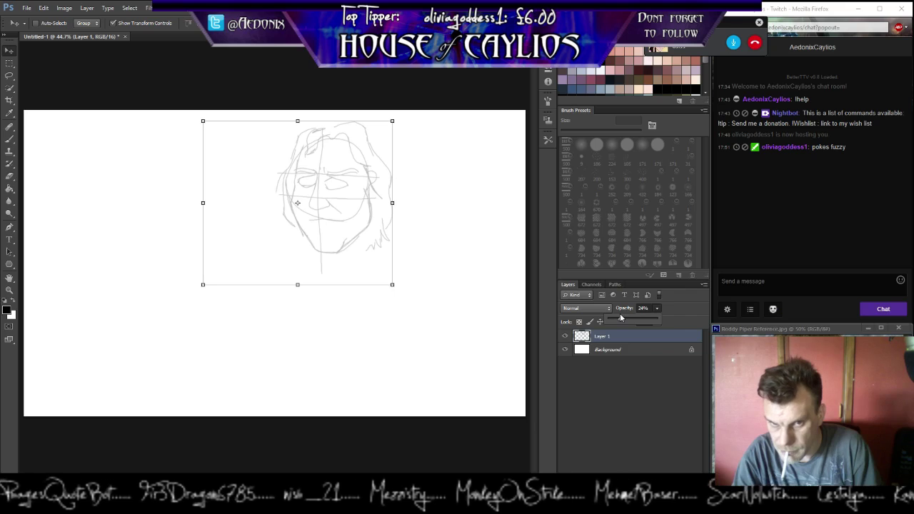
key(ctrl+shift+alt+n)
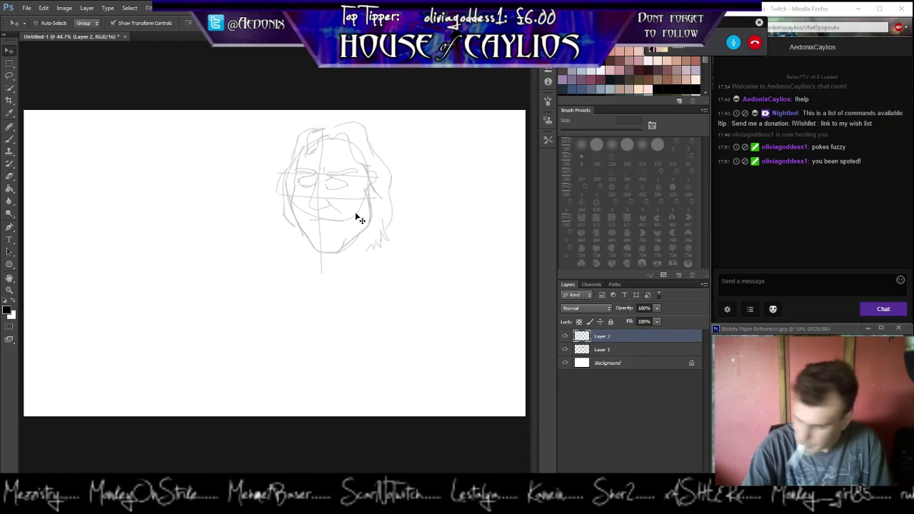
With the brush active, set position smoothing in Lazy Nezumi Pro to Moving Average with an amount of 32.
key(z)
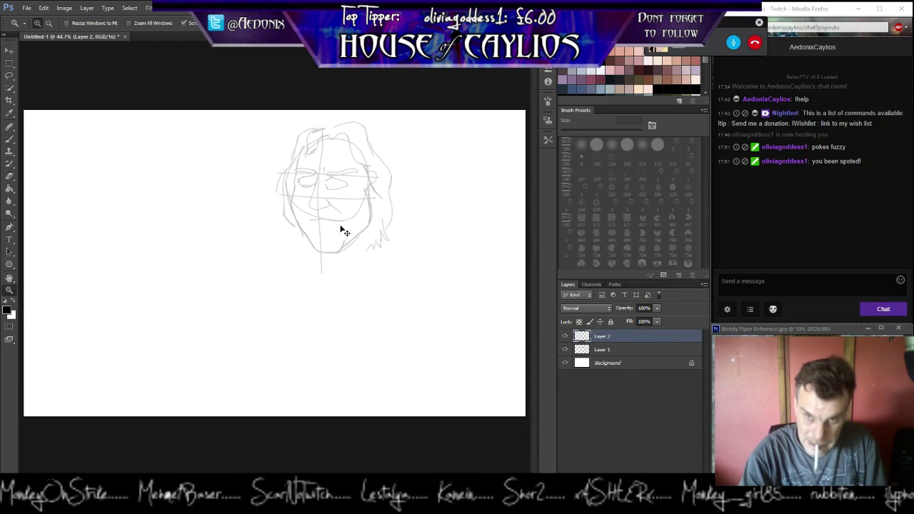
click(331, 186)
click(328, 180)
click(328, 180)
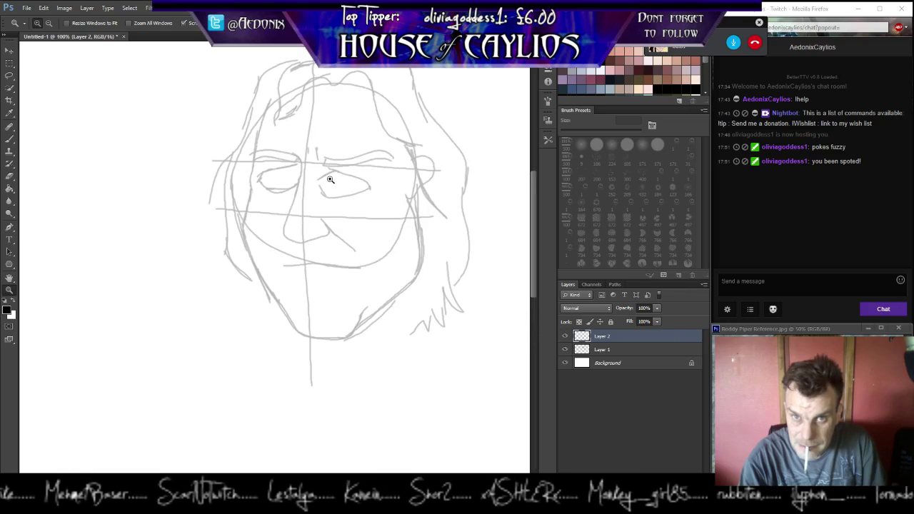
click(328, 179)
key(v)
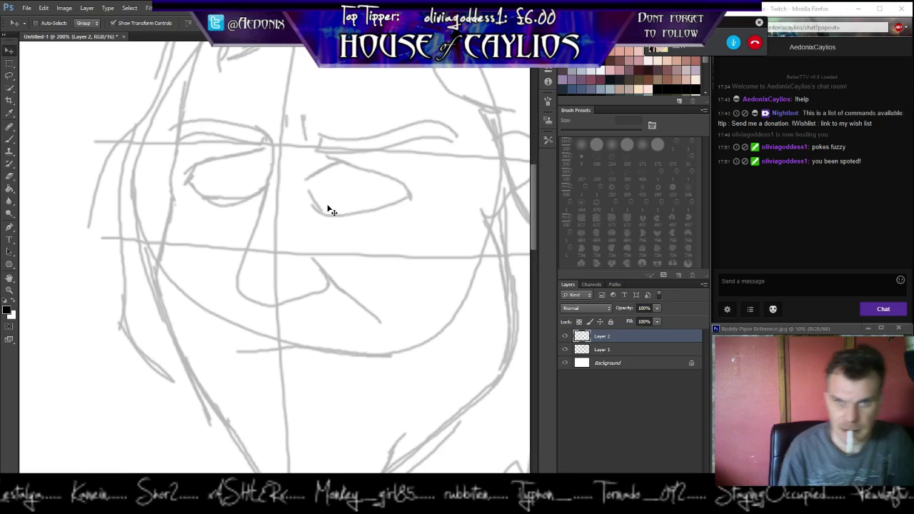
click(9, 139)
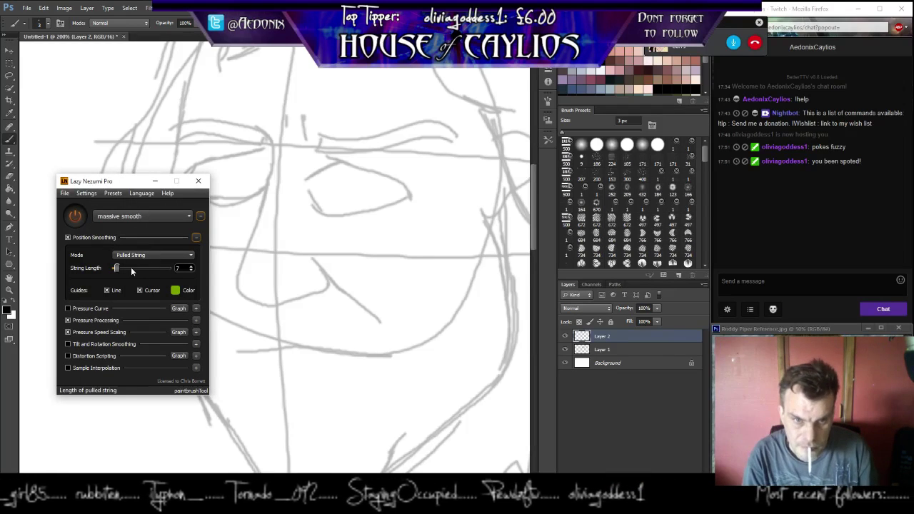
click(139, 257)
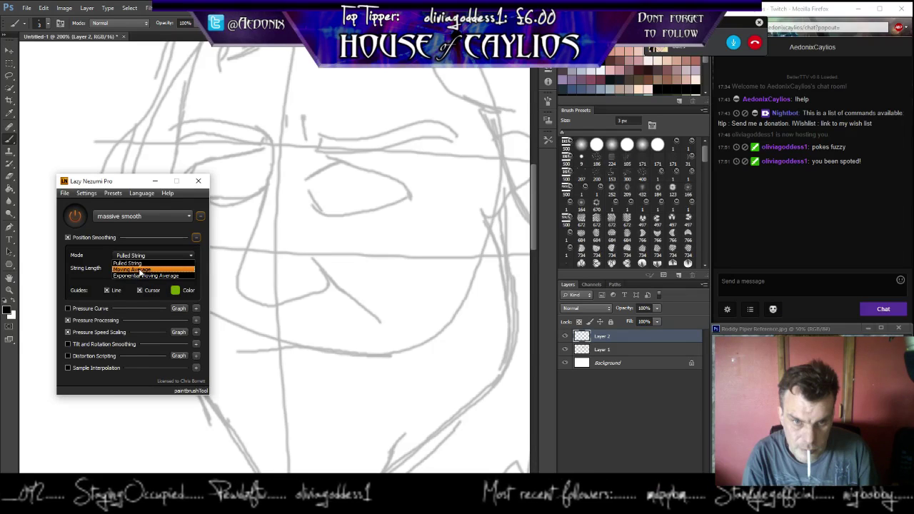
click(140, 270)
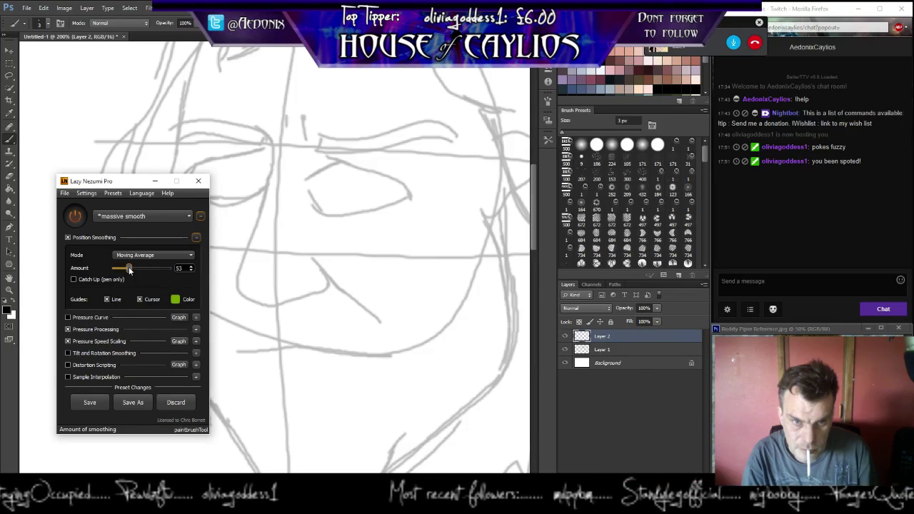
drag(128, 270, 118, 273)
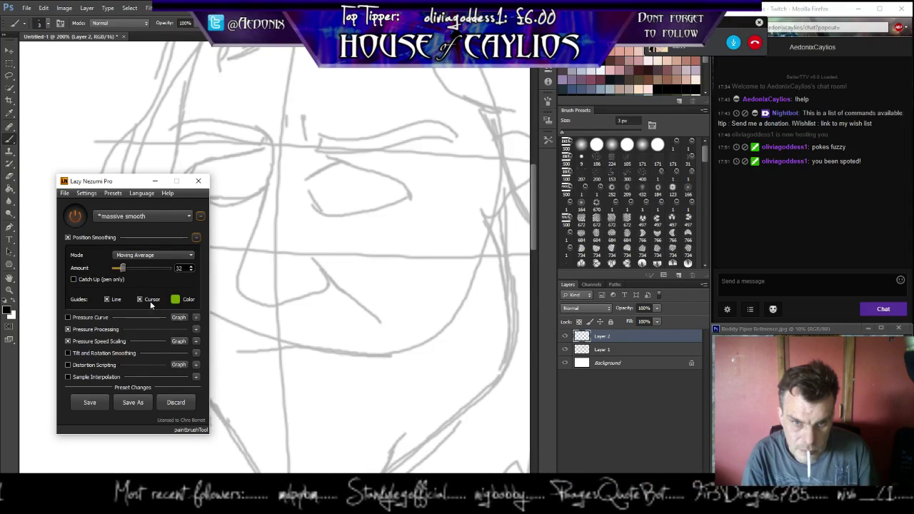
click(155, 181)
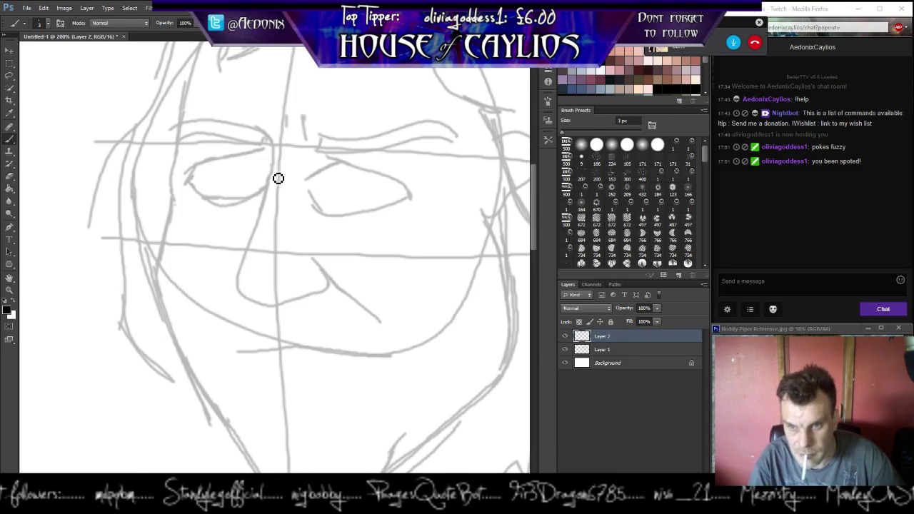
Try a short ink stroke down the left side of the nose bridge on Layer 2, and undo it.
drag(274, 169, 259, 213)
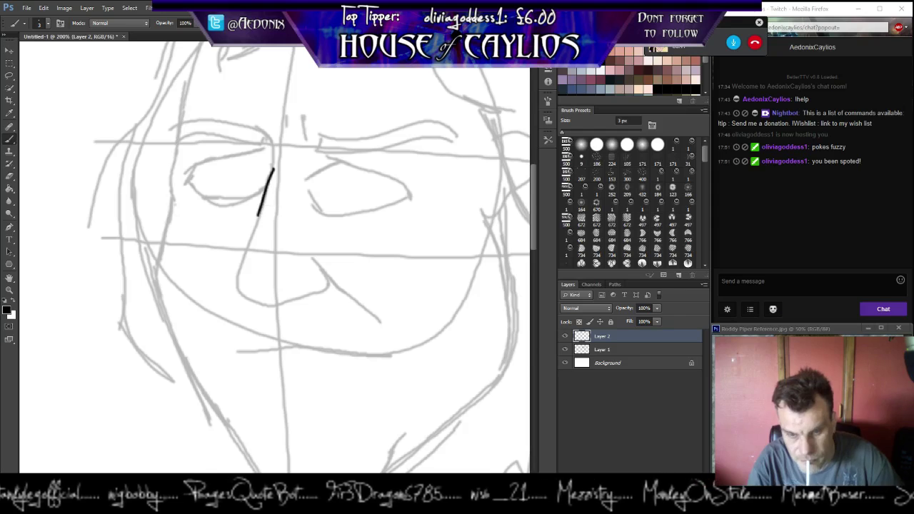
key(ctrl+z)
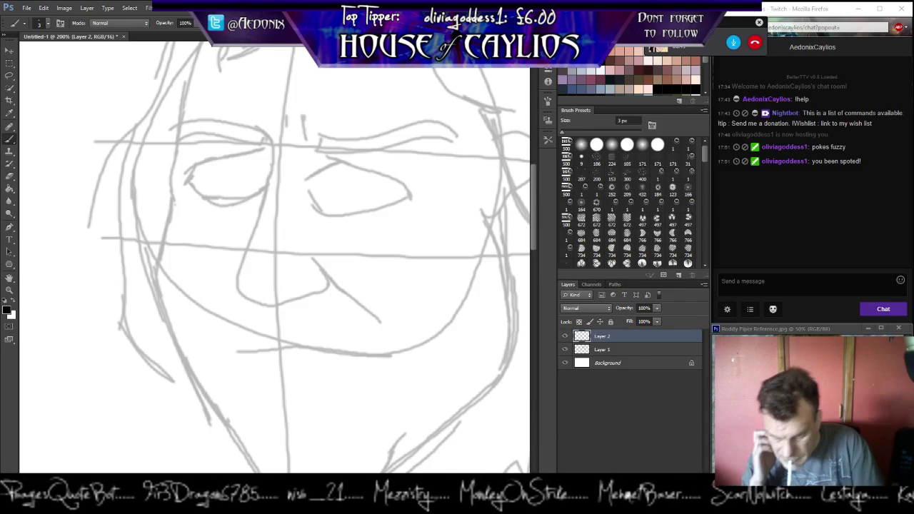
Review the available smoothing presets in Lazy Nezumi Pro and keep massive smooth selected.
key(ctrl+alt+z)
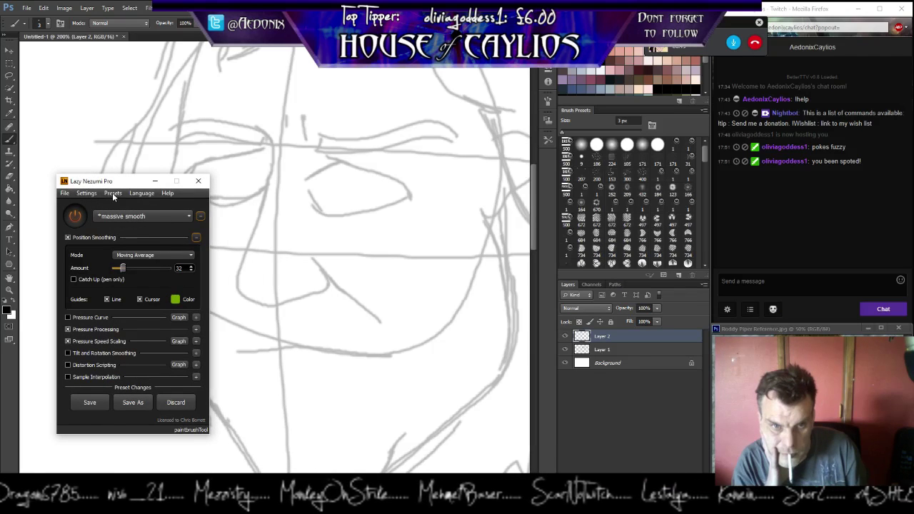
click(112, 193)
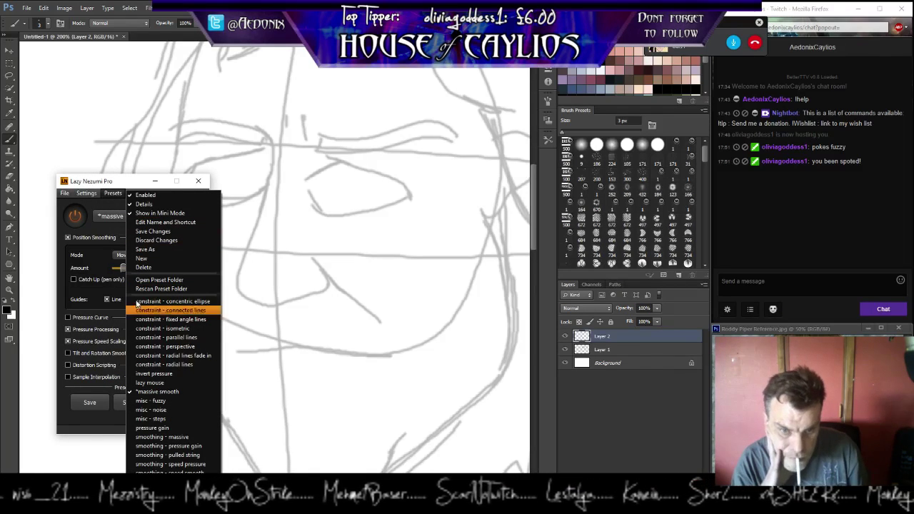
click(157, 393)
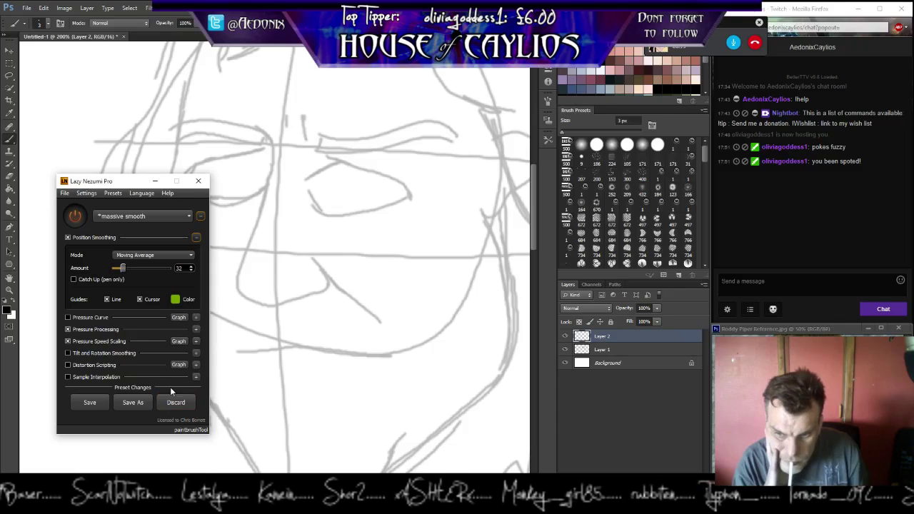
click(200, 217)
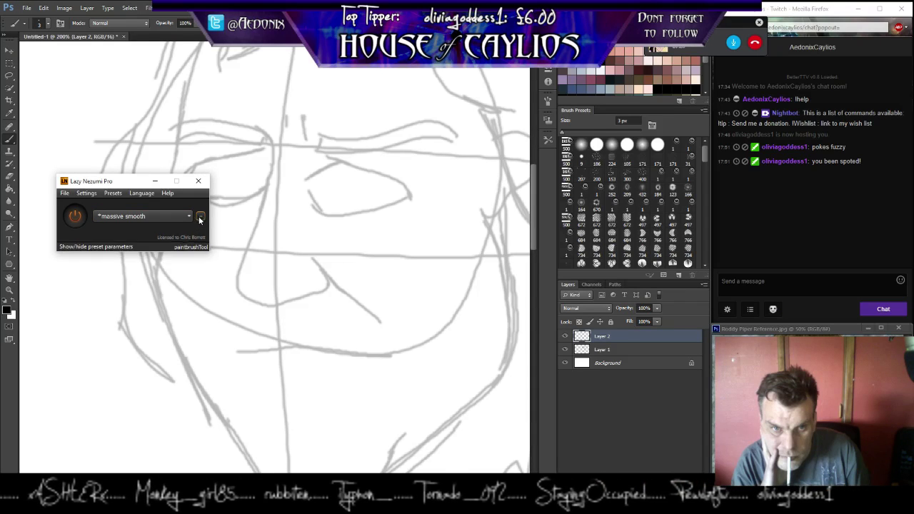
click(201, 218)
click(188, 217)
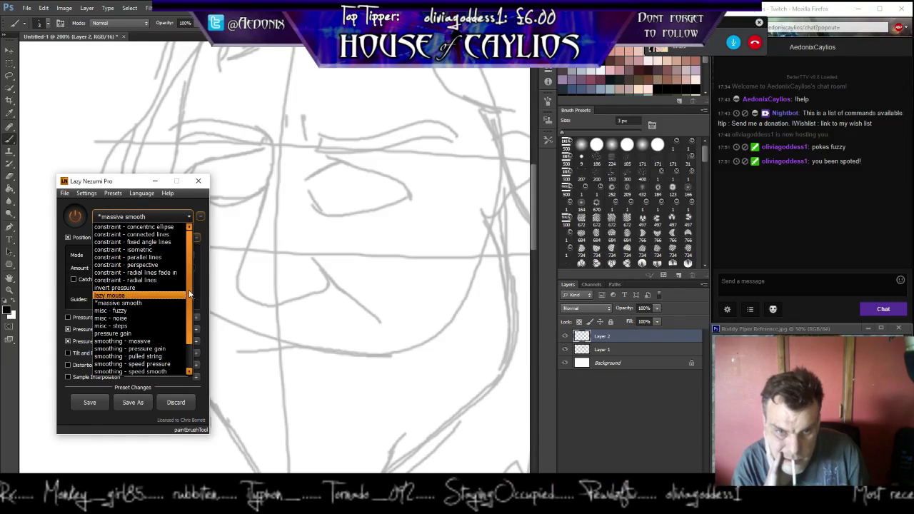
scroll(188, 295, down, 2)
scroll(187, 325, up, 2)
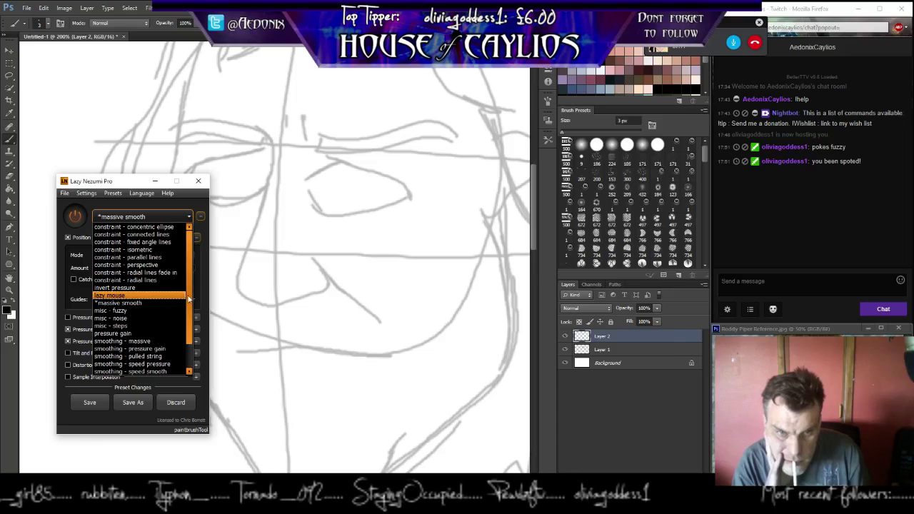
click(109, 304)
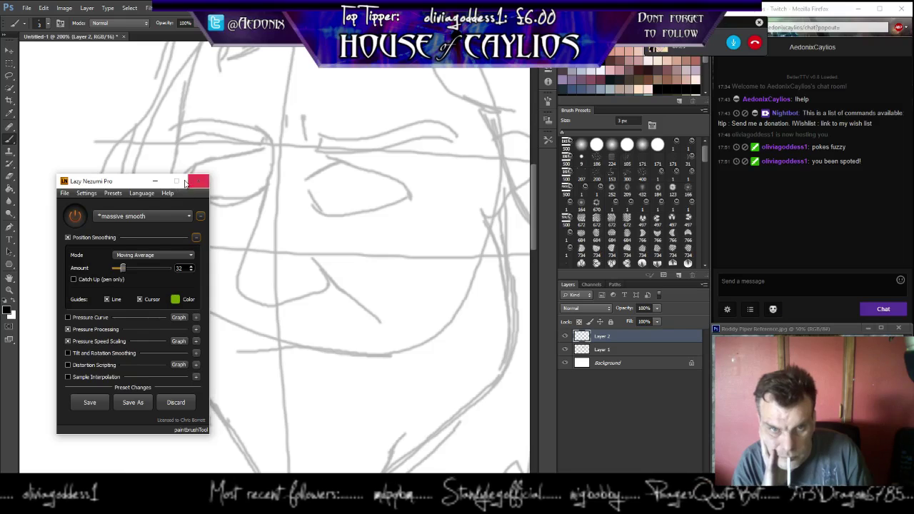
Ink the nose on Layer 2 in one continuous stroke from the bridge around the tip to the right nostril.
click(153, 181)
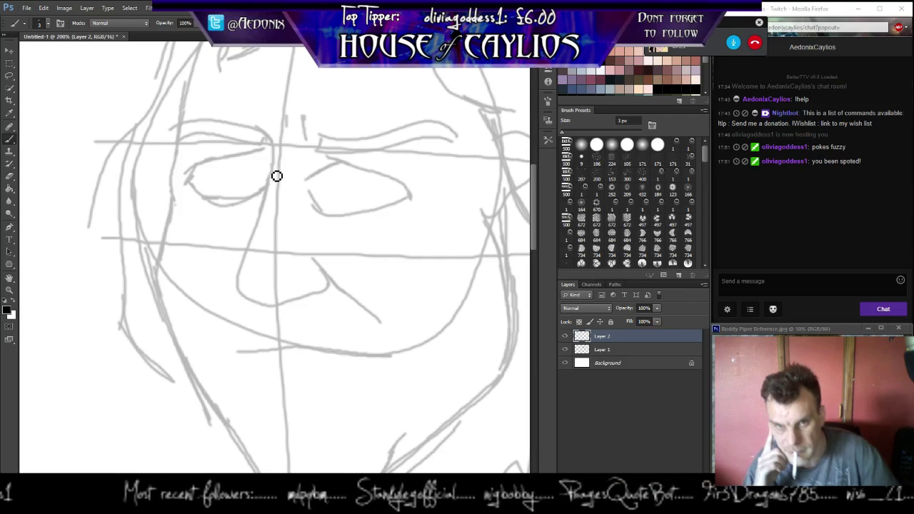
mouse_move(276, 163)
mouse_down()
mouse_move(241, 292)
mouse_move(265, 307)
mouse_move(306, 304)
mouse_move(338, 287)
mouse_move(310, 262)
mouse_up()
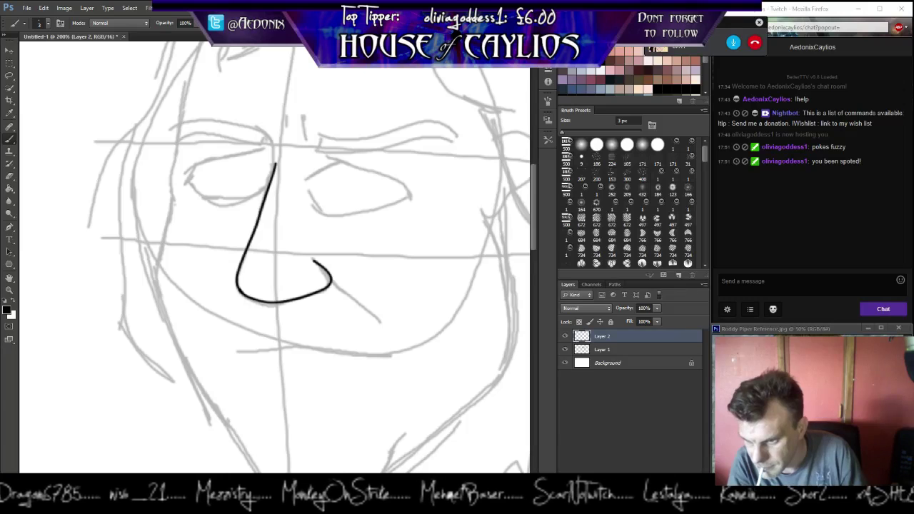
Try Exponential Moving Average position smoothing in Lazy Nezumi Pro with a short ink stroke beside the right nostril.
key(ctrl+alt+z)
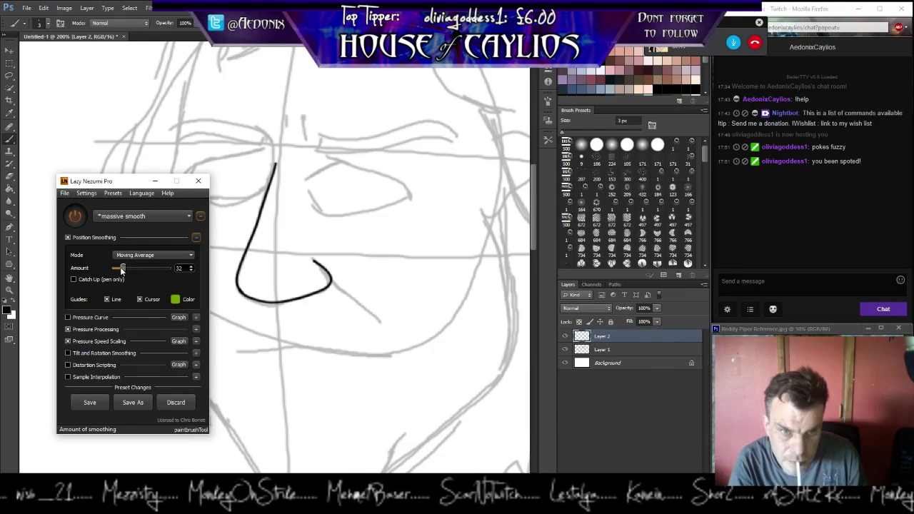
drag(122, 269, 116, 269)
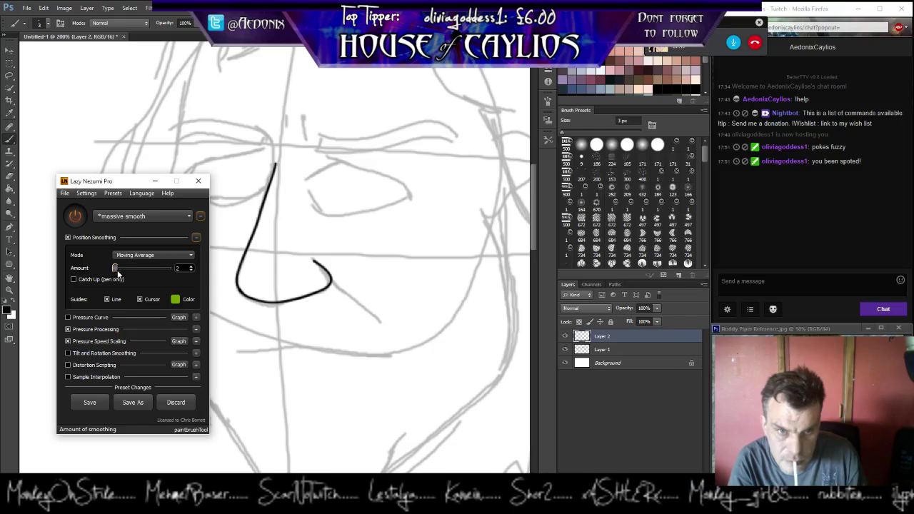
click(140, 255)
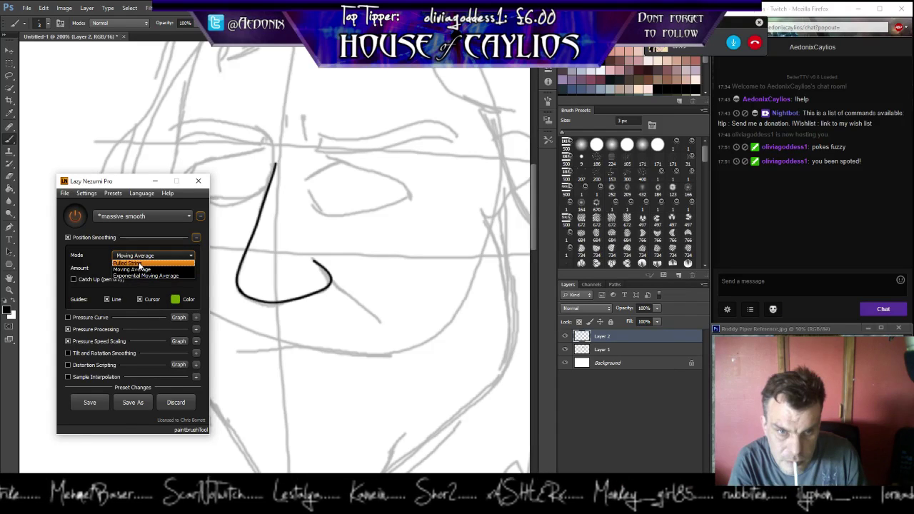
click(142, 277)
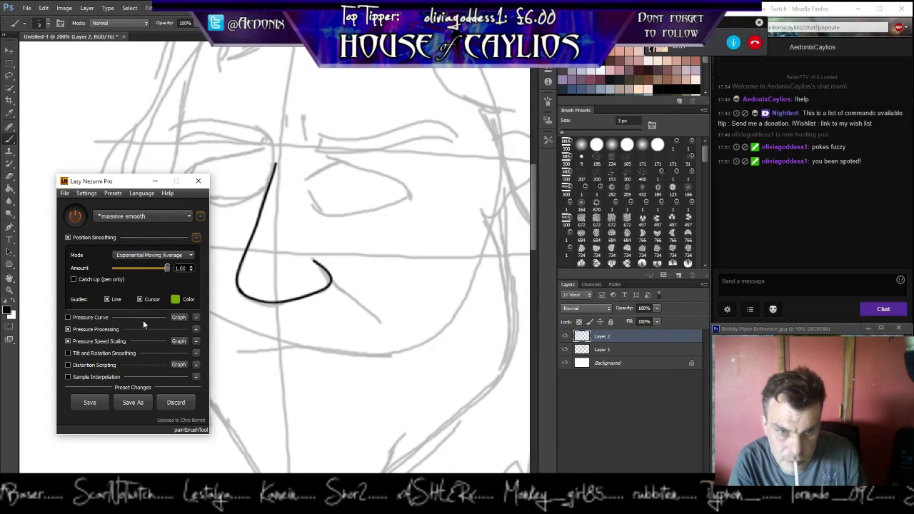
click(67, 341)
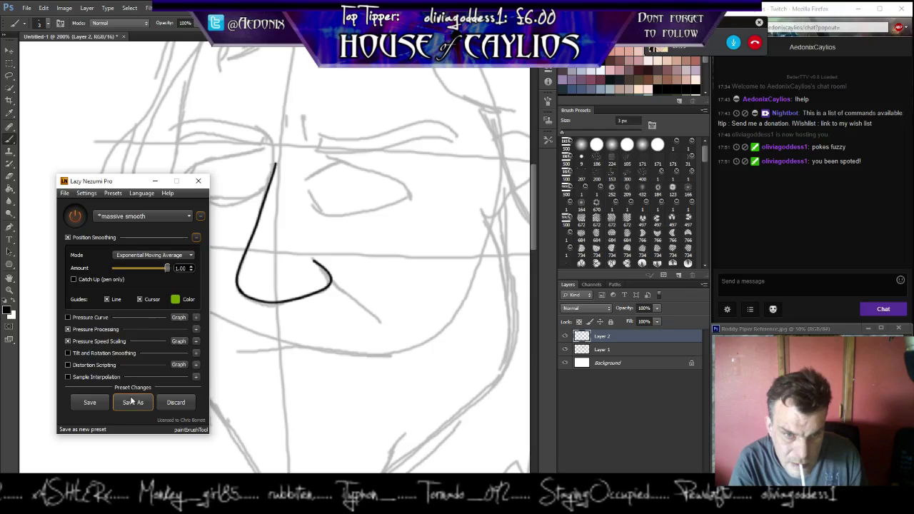
click(155, 181)
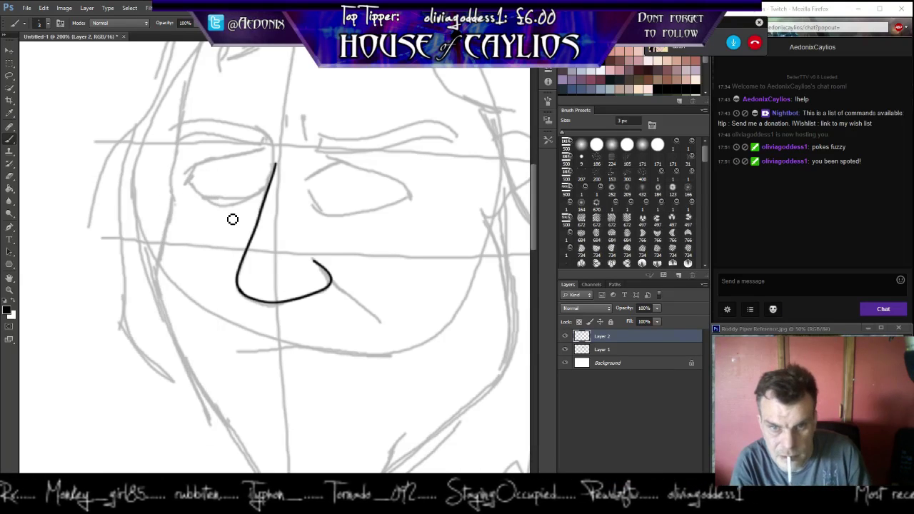
drag(322, 265, 449, 374)
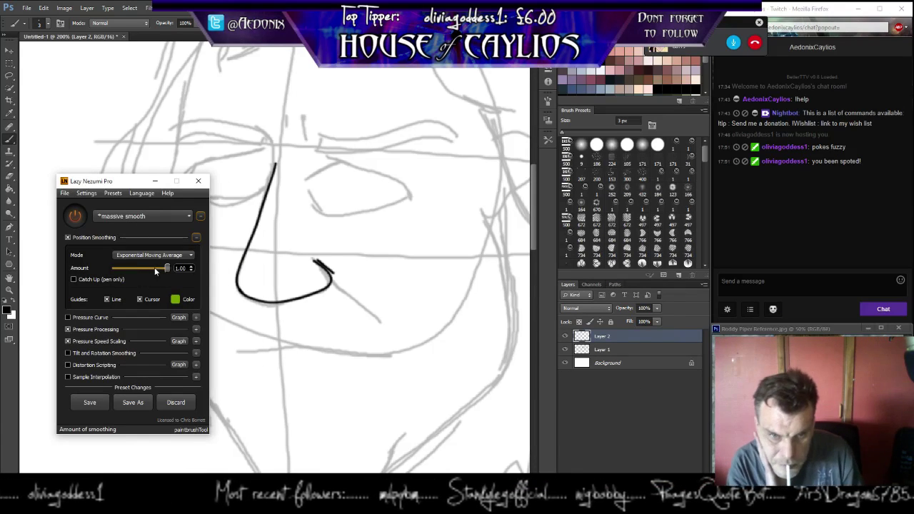
Switch position smoothing to Pulled String, test it with a stroke beside the nostril, and shorten the string length.
click(135, 256)
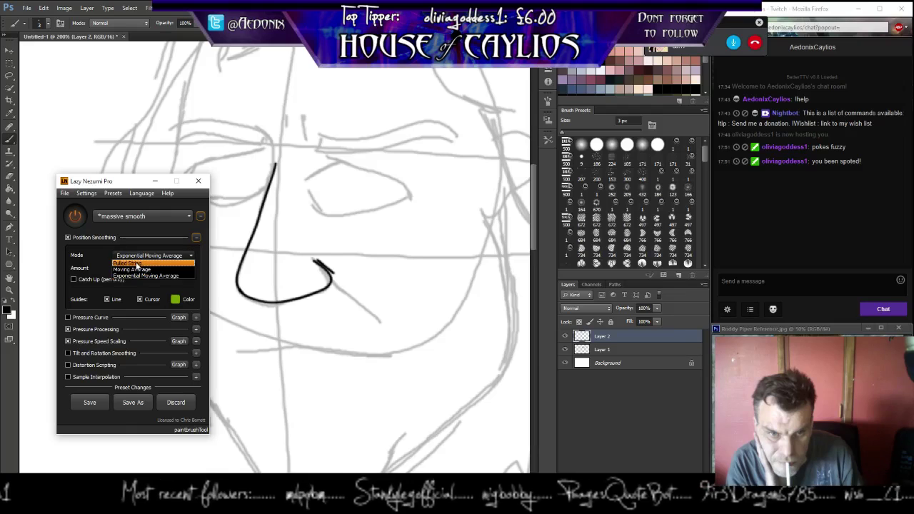
click(134, 264)
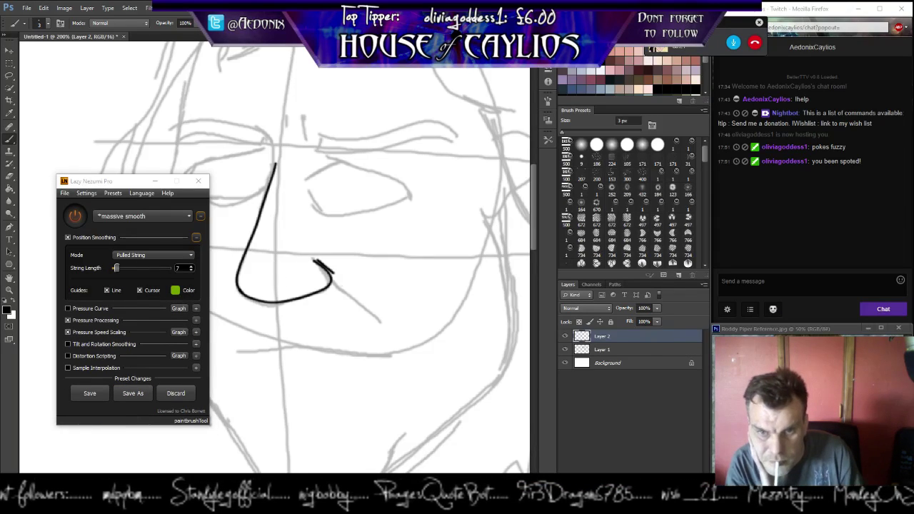
drag(323, 266, 363, 298)
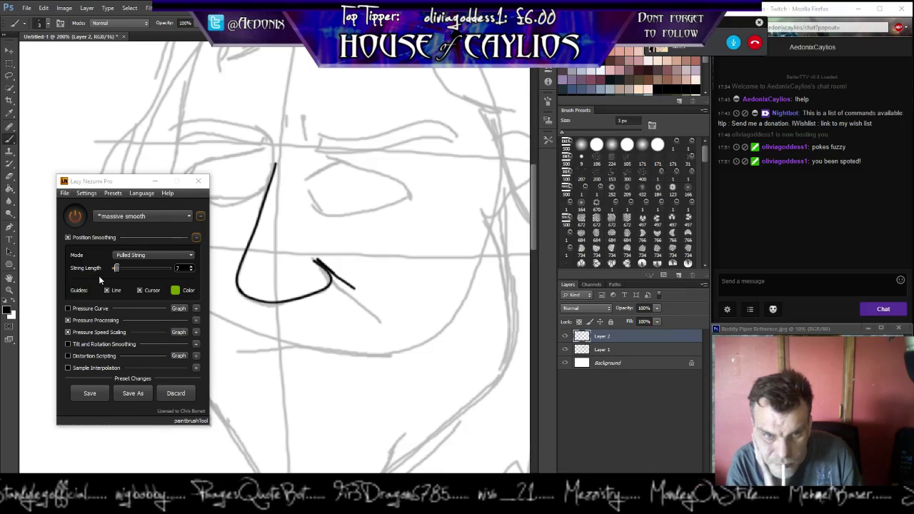
drag(117, 269, 115, 269)
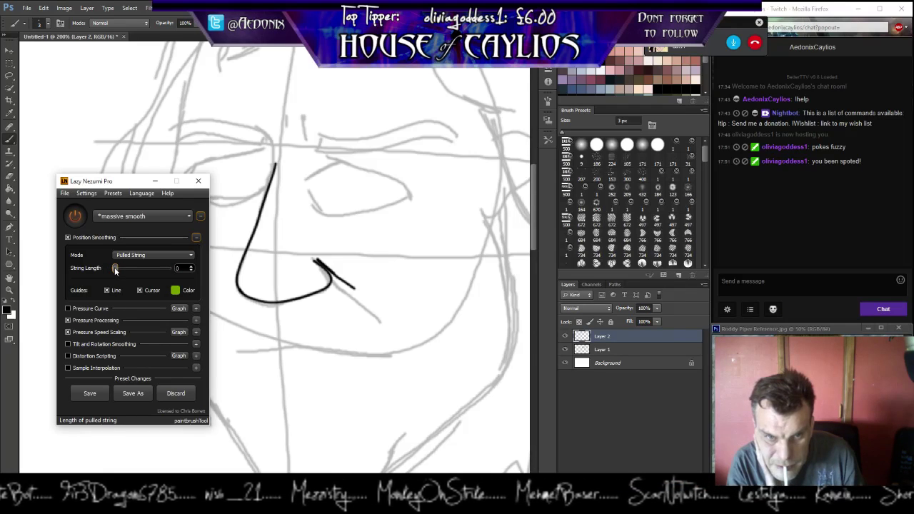
click(192, 270)
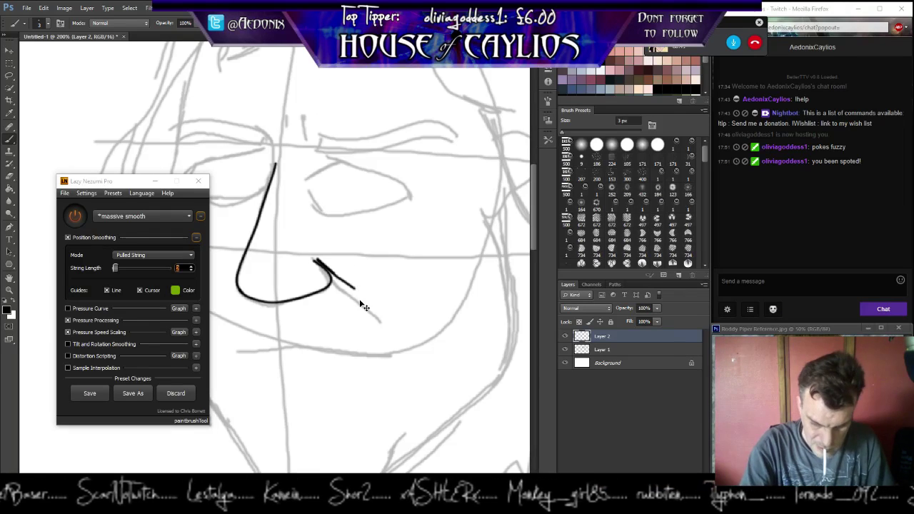
Undo the test strokes beside the right nostril and ink a short curved fold running down from it.
key(ctrl+z)
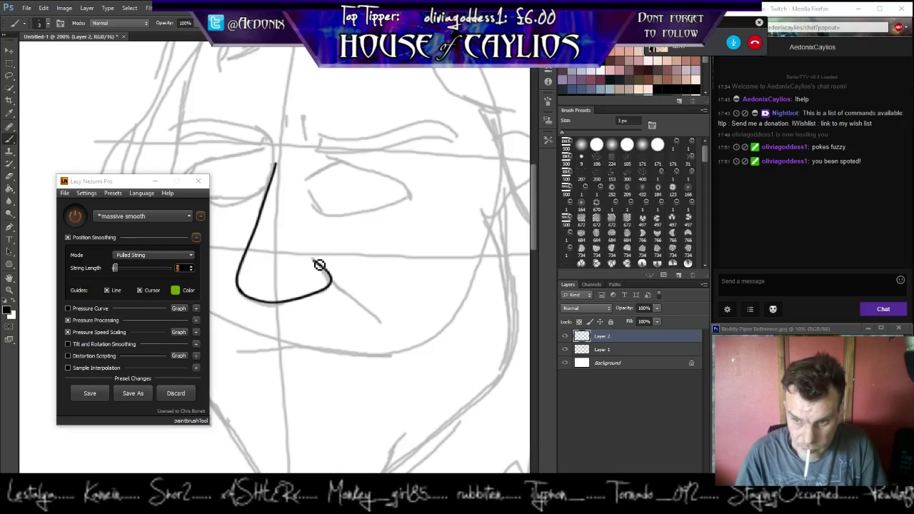
drag(320, 264, 351, 290)
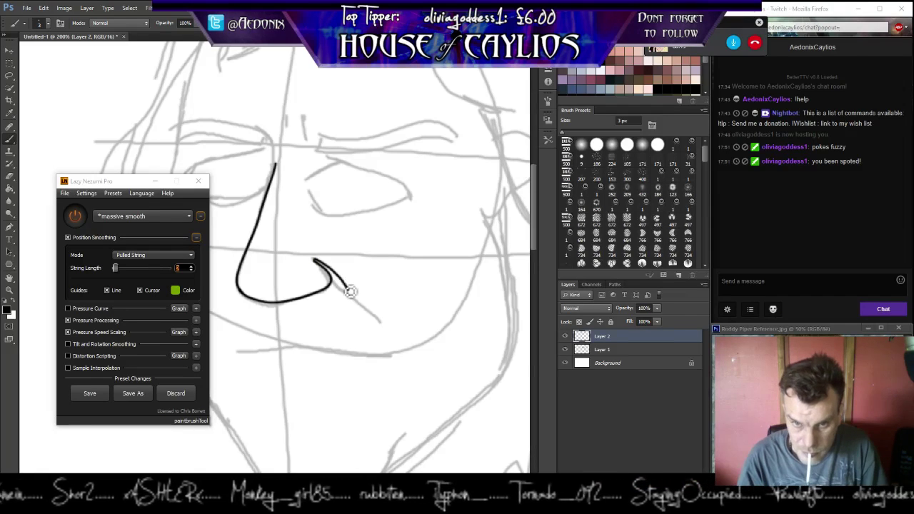
click(157, 182)
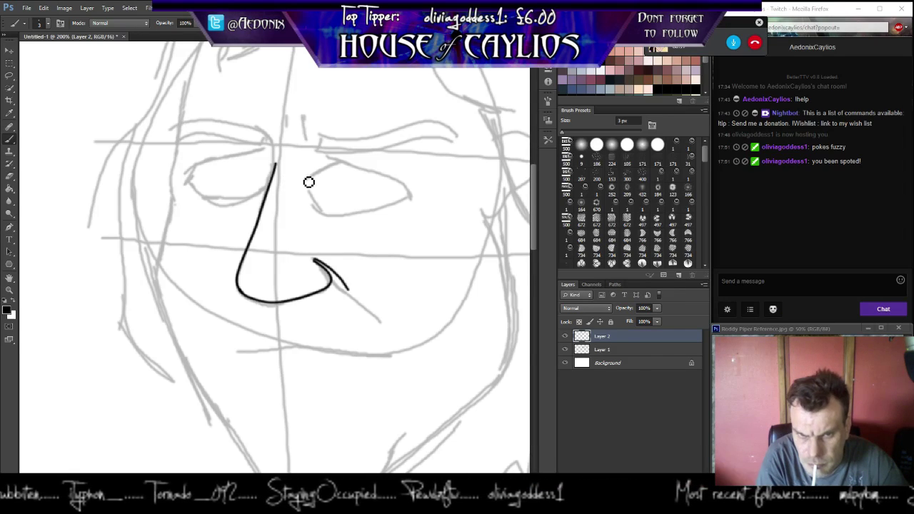
Ink the right eye over the sketch: upper lid, outer corner, lower lid, and short strokes at the inner corner.
drag(304, 179, 344, 166)
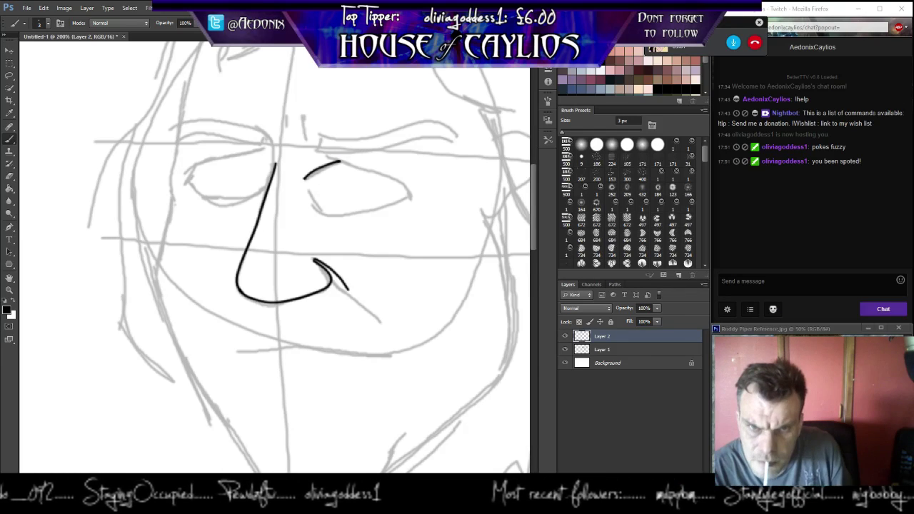
drag(327, 160, 405, 184)
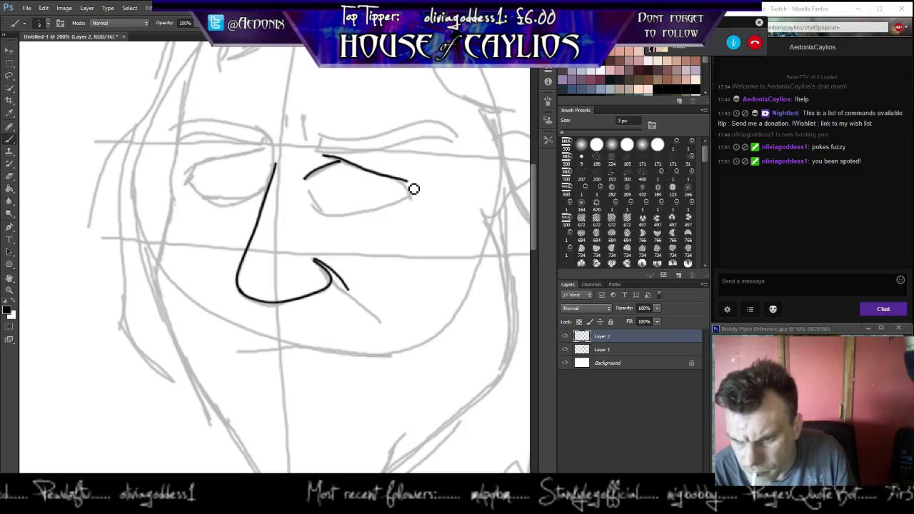
drag(413, 188, 420, 200)
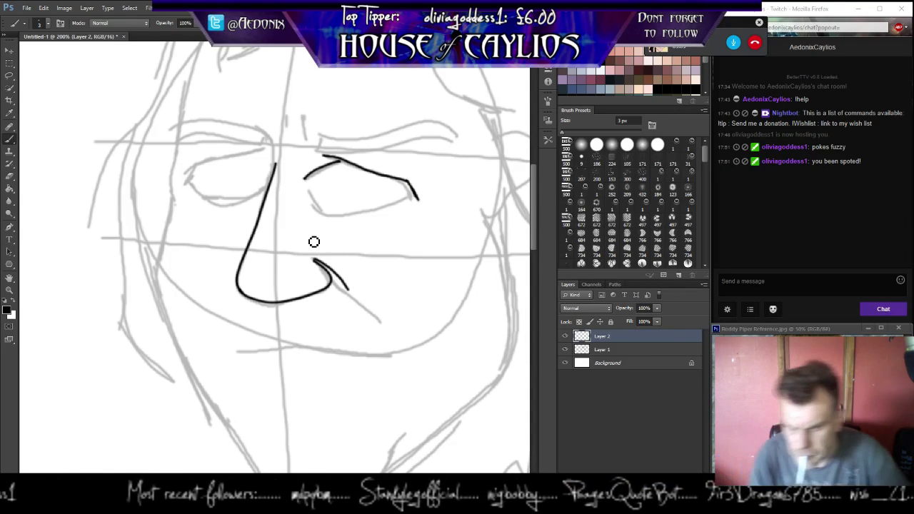
mouse_move(312, 202)
mouse_down()
mouse_move(352, 216)
mouse_move(418, 199)
mouse_up()
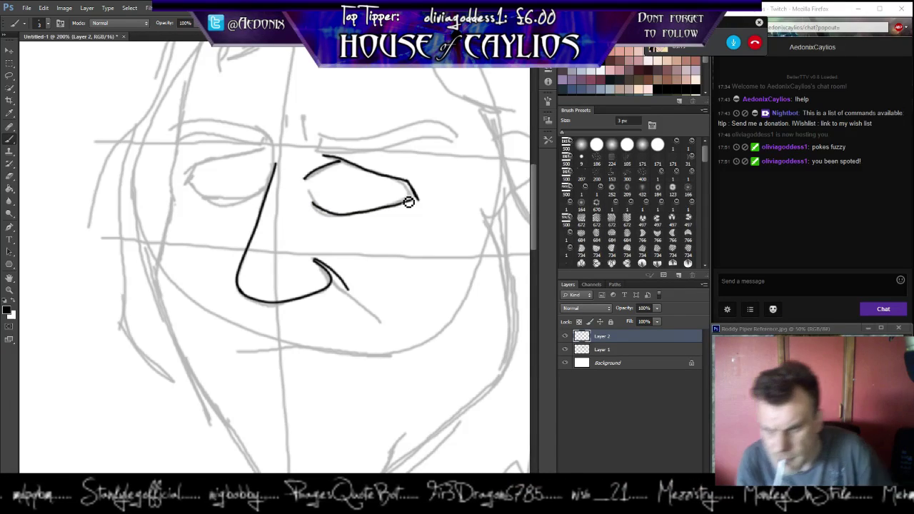
drag(303, 190, 312, 208)
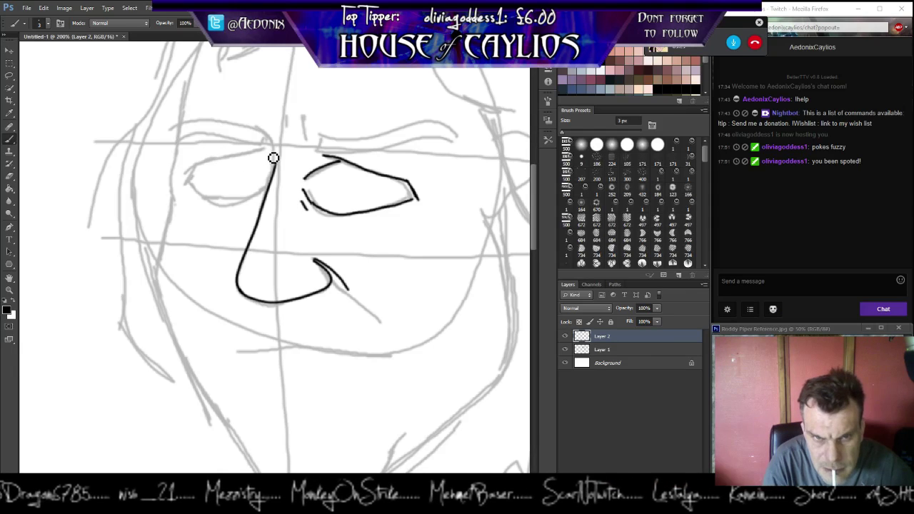
Ink the left eye's upper lid, outer corner and lower lid, and add short strokes beside the right eye's inner corner.
mouse_move(271, 157)
mouse_down()
mouse_move(257, 151)
mouse_move(226, 162)
mouse_up()
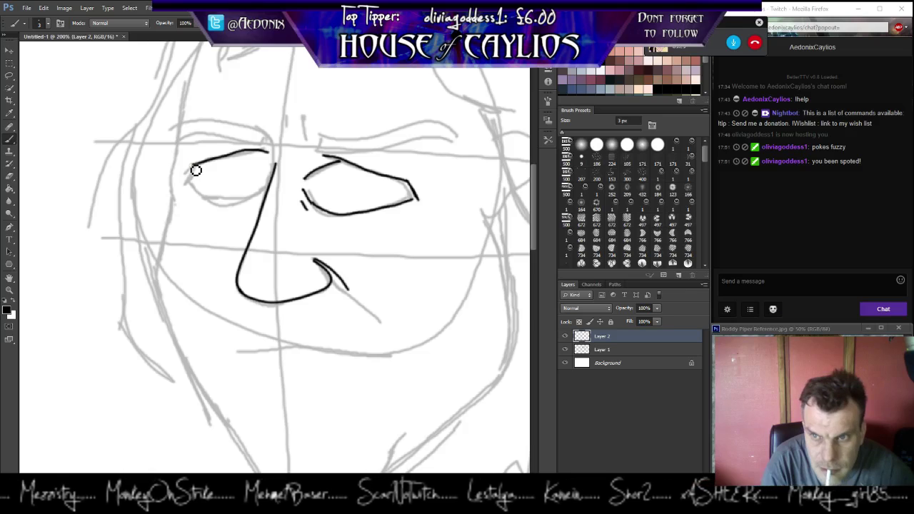
drag(196, 170, 184, 182)
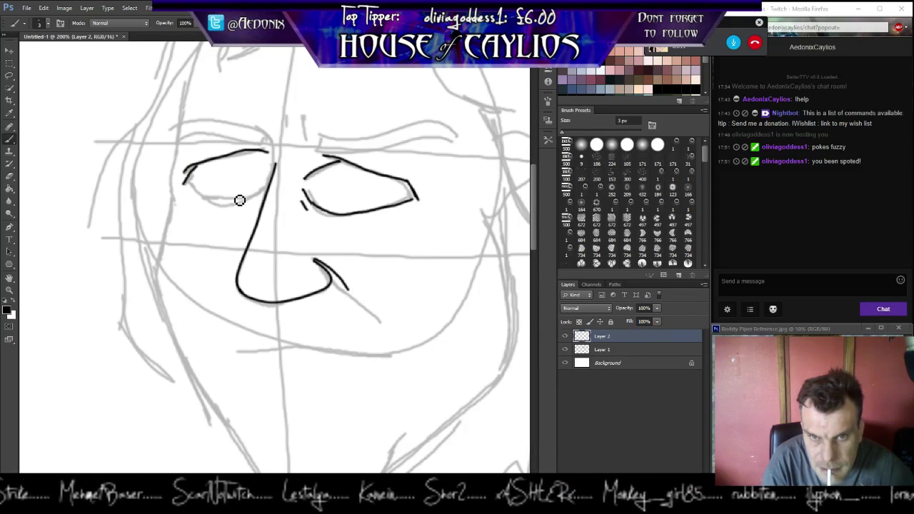
drag(268, 193, 229, 203)
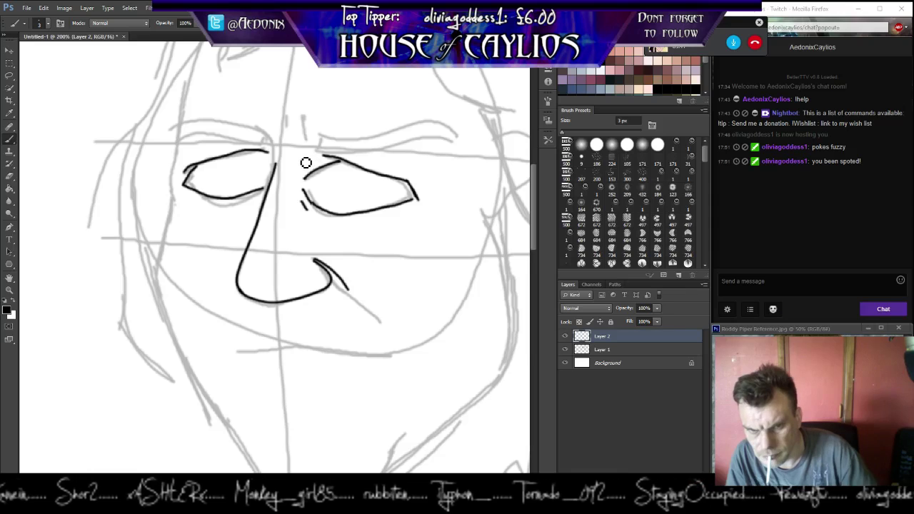
mouse_move(306, 170)
mouse_down()
mouse_move(302, 186)
mouse_move(316, 207)
mouse_up()
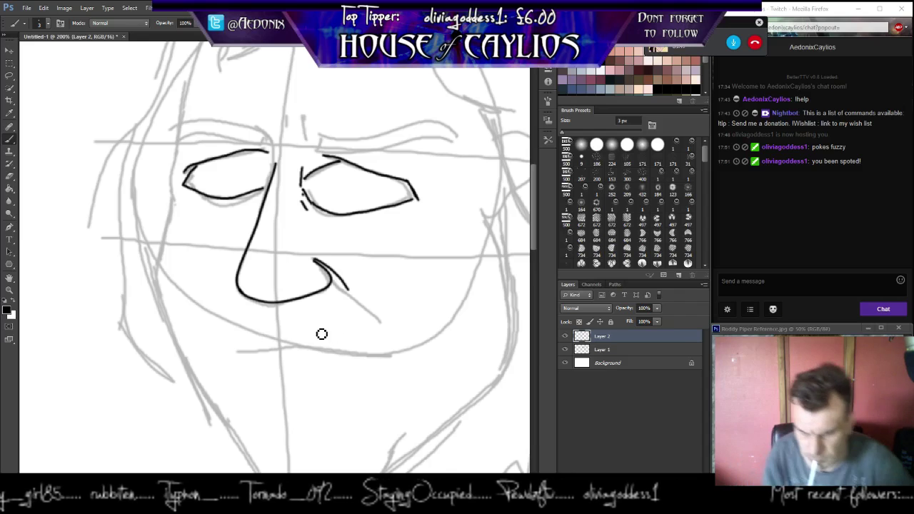
Ink the mouth line and outline both eyebrows over the sketch.
mouse_move(235, 351)
mouse_down()
mouse_move(330, 353)
mouse_move(383, 369)
mouse_up()
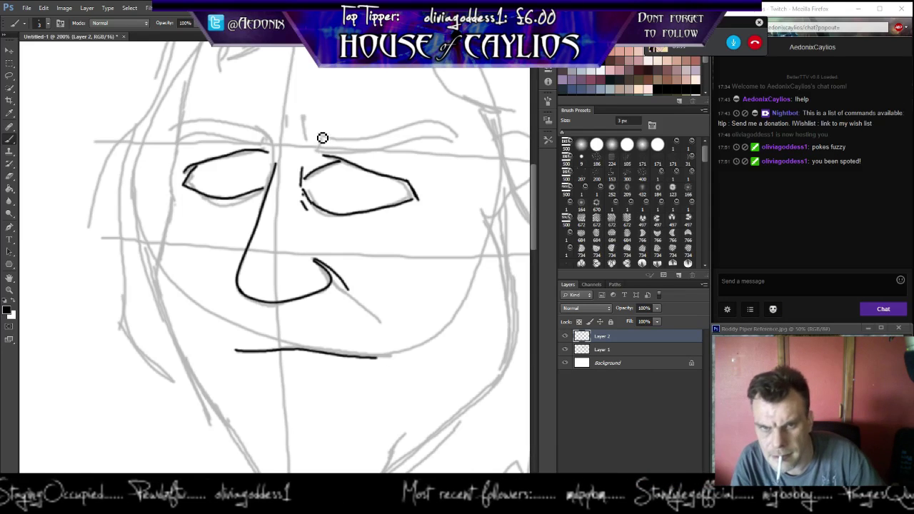
drag(317, 134, 315, 150)
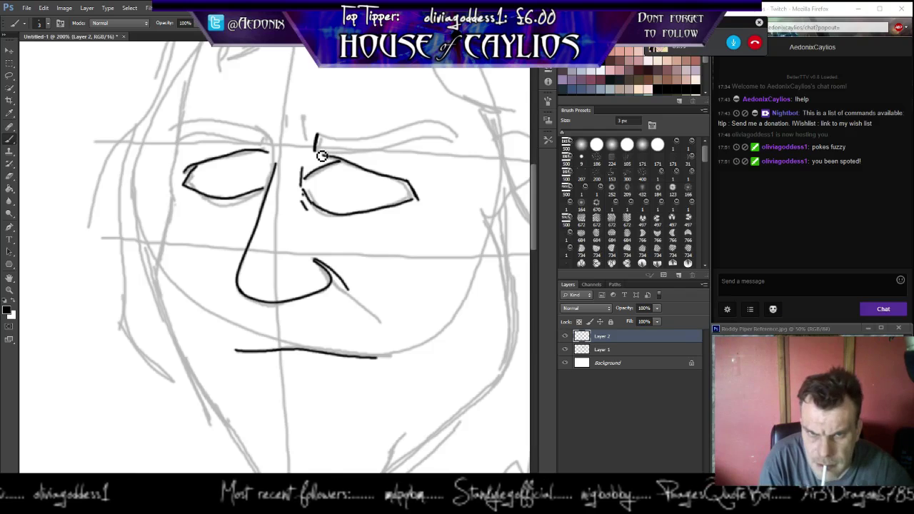
drag(318, 155, 465, 153)
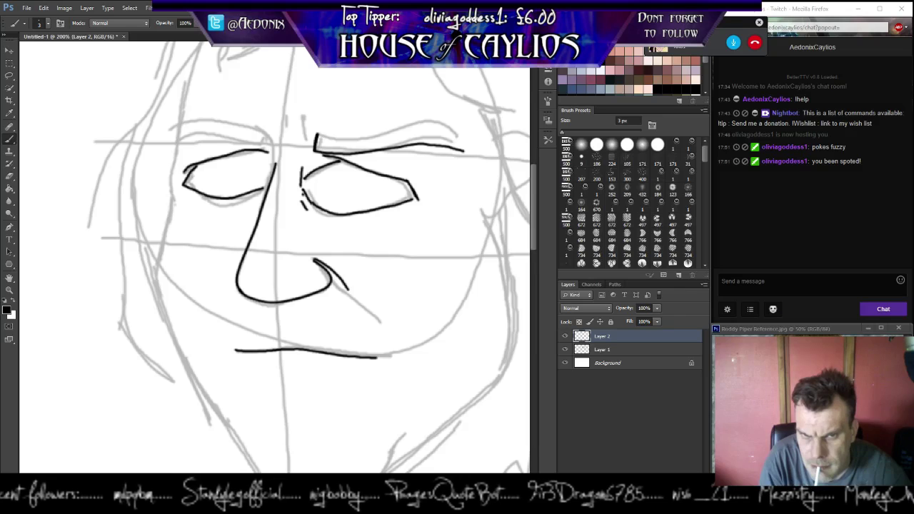
mouse_move(326, 140)
mouse_down()
mouse_move(426, 135)
mouse_move(470, 147)
mouse_up()
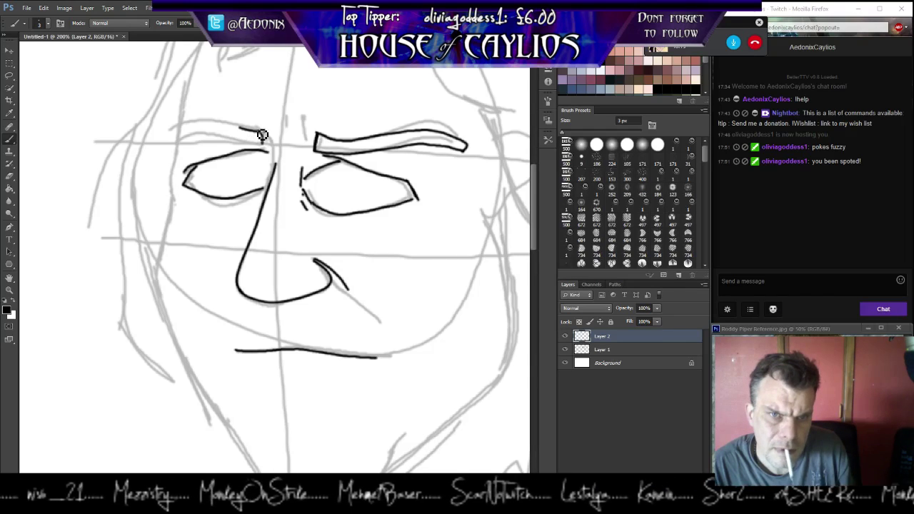
mouse_move(264, 143)
mouse_down()
mouse_move(235, 127)
mouse_move(176, 130)
mouse_up()
mouse_move(264, 148)
mouse_down()
mouse_move(205, 137)
mouse_move(189, 144)
mouse_up()
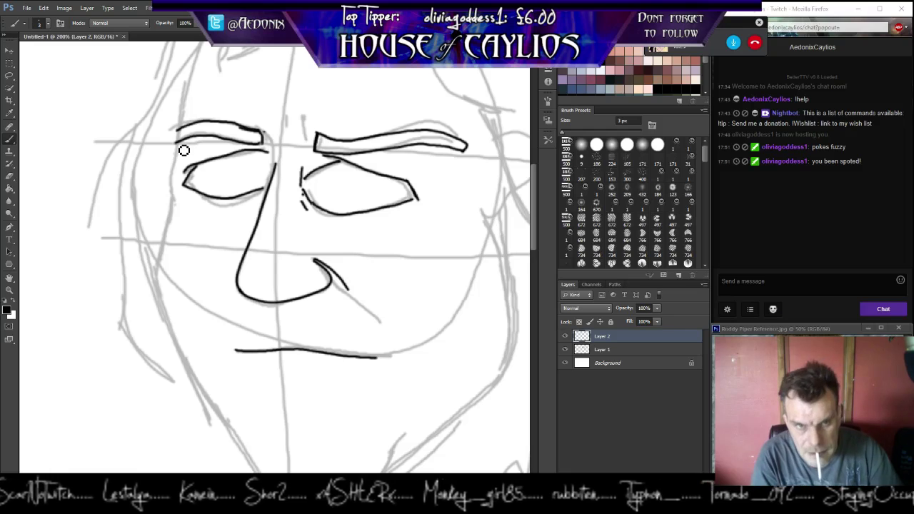
Ink the face contour from the left temple around the chin and up the right cheek, and add a short philtrum line under the nose.
mouse_move(177, 145)
mouse_down()
mouse_move(180, 207)
mouse_move(164, 300)
mouse_up()
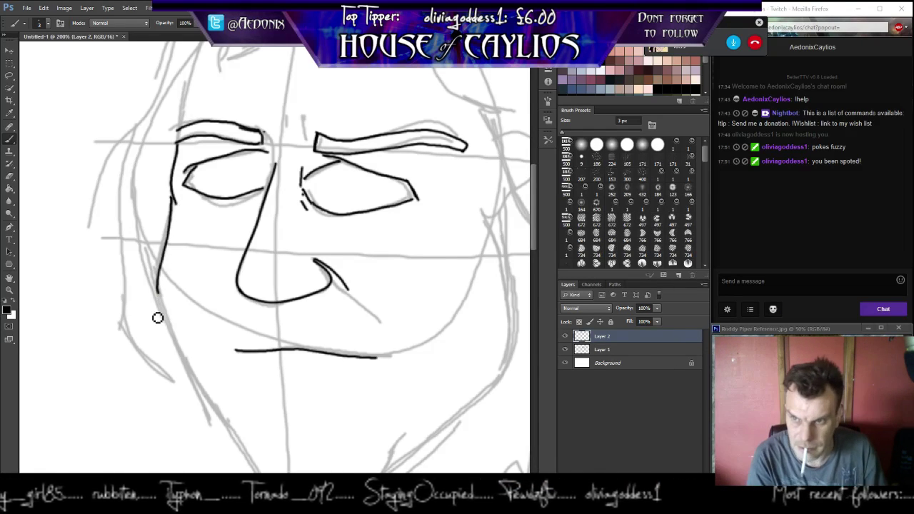
mouse_move(158, 293)
mouse_down()
mouse_move(205, 391)
mouse_move(250, 455)
mouse_up()
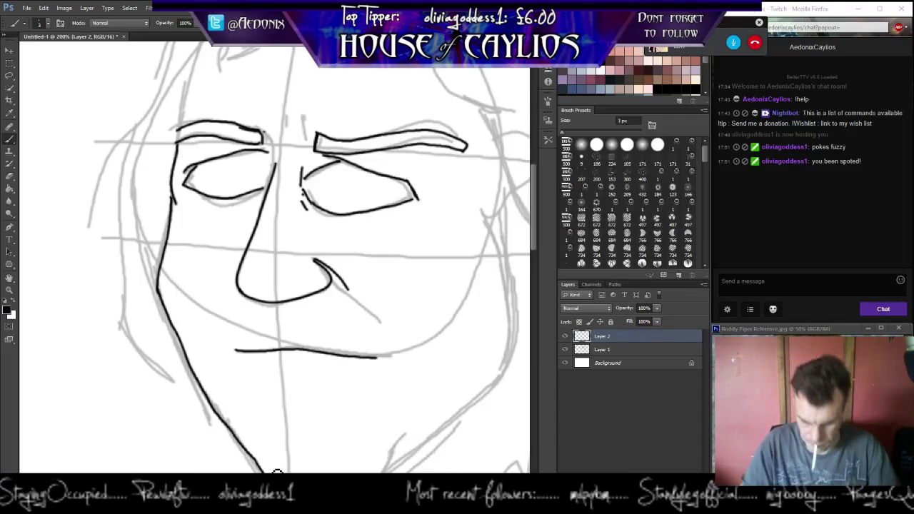
mouse_move(369, 324)
mouse_down()
mouse_move(300, 257)
mouse_move(277, 265)
mouse_up()
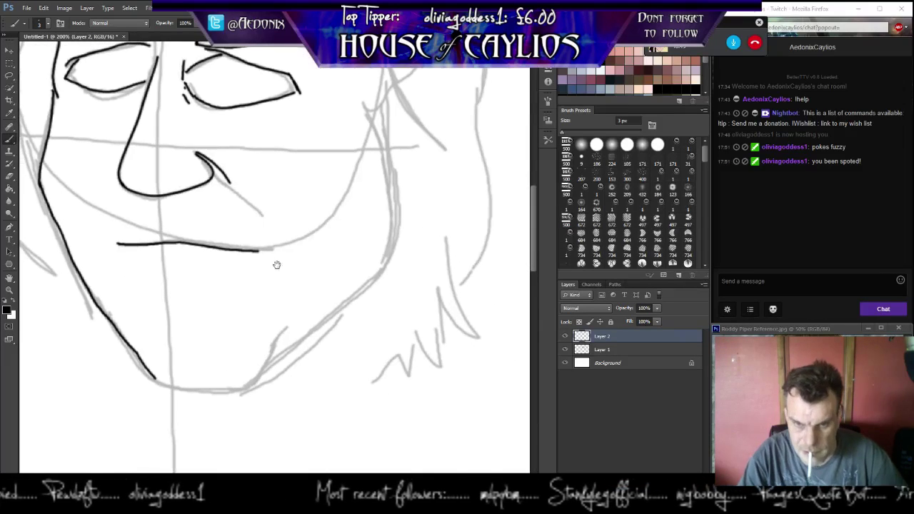
mouse_move(157, 382)
mouse_down()
mouse_move(248, 392)
mouse_move(284, 343)
mouse_up()
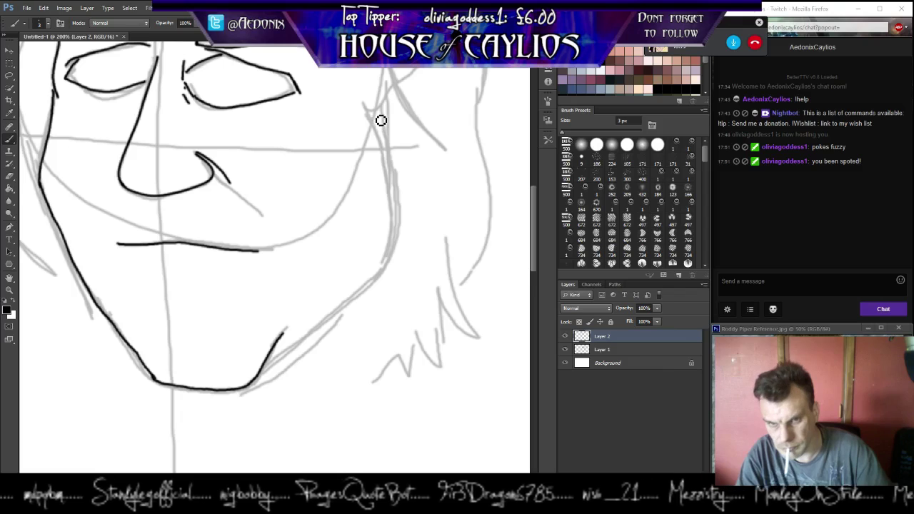
mouse_move(372, 111)
mouse_down()
mouse_move(403, 200)
mouse_move(399, 229)
mouse_move(353, 295)
mouse_move(275, 360)
mouse_up()
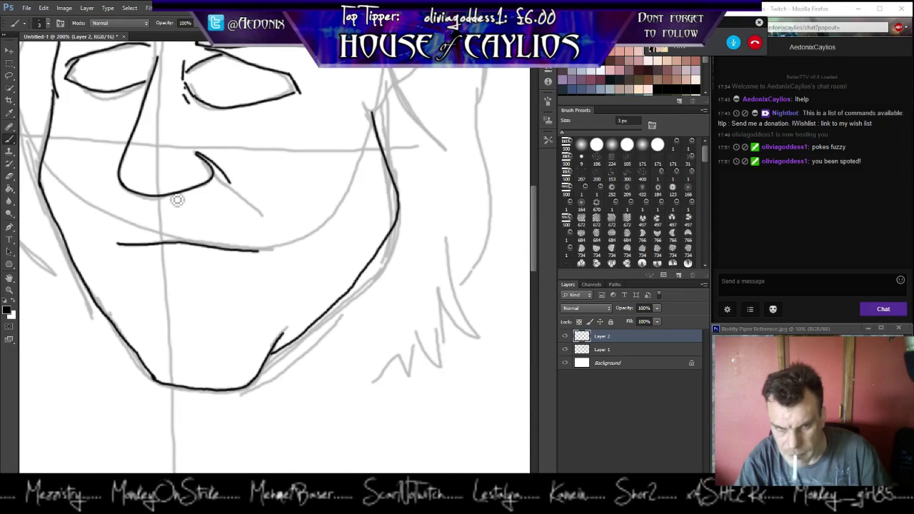
drag(168, 199, 173, 228)
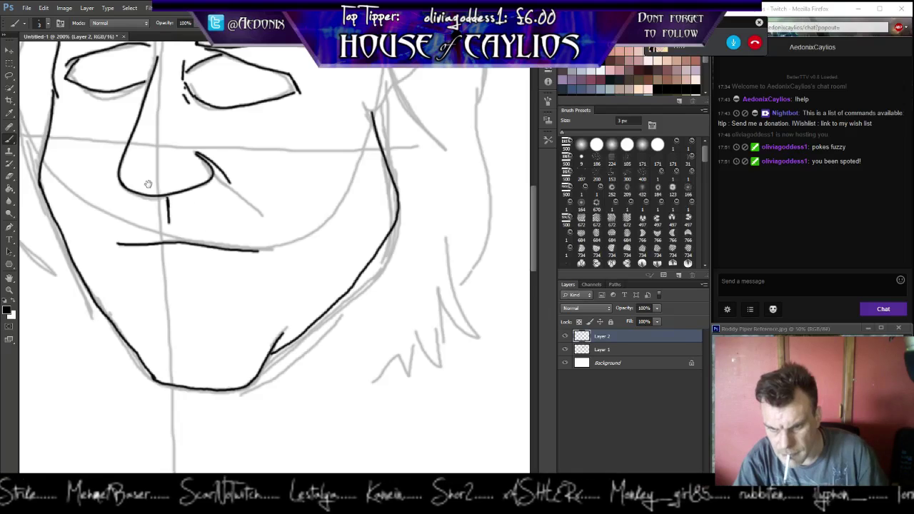
Ink the hairline from the forehead's centre down to the right temple, and add the sideburn strands and earlobe beside the right cheek.
mouse_move(116, 196)
mouse_down()
mouse_move(152, 271)
mouse_move(179, 371)
mouse_up()
drag(164, 129, 184, 206)
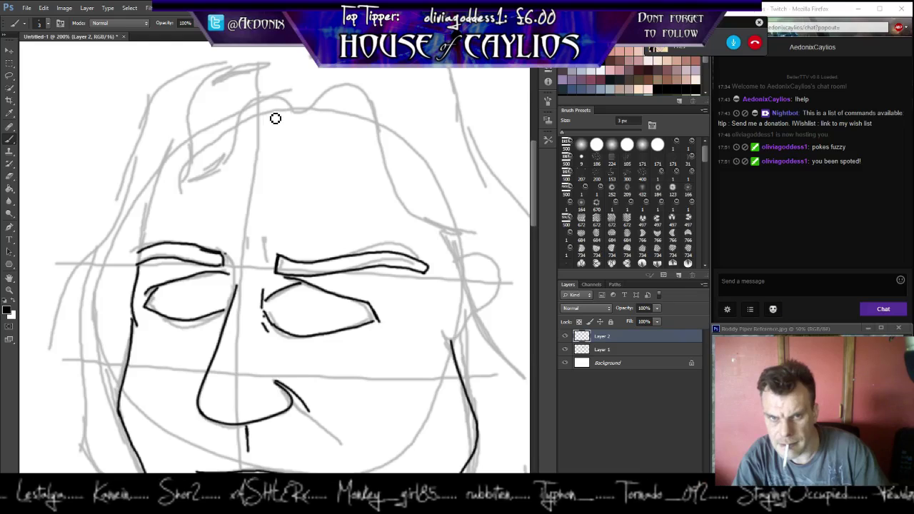
drag(287, 114, 258, 111)
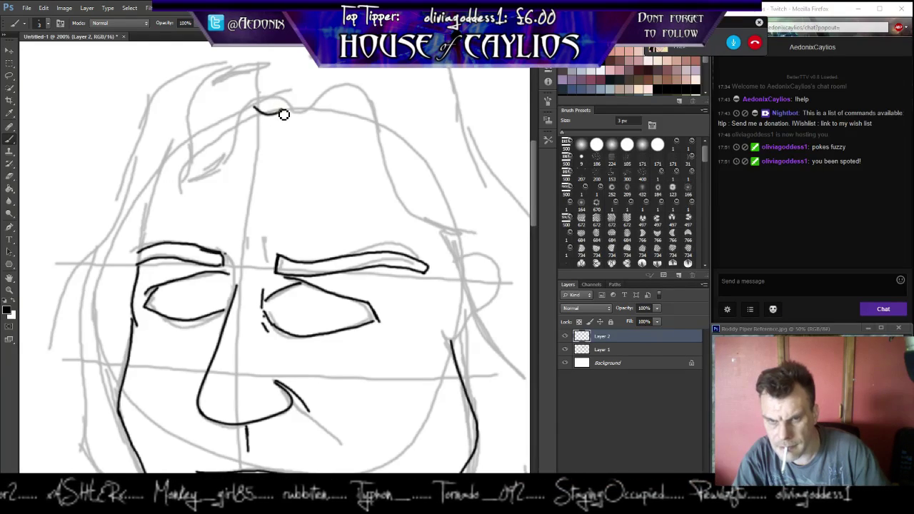
mouse_move(285, 116)
mouse_down()
mouse_move(356, 107)
mouse_move(398, 199)
mouse_move(480, 239)
mouse_move(449, 244)
mouse_move(491, 319)
mouse_move(475, 311)
mouse_move(499, 360)
mouse_up()
mouse_move(475, 313)
mouse_down()
mouse_move(458, 358)
mouse_move(442, 342)
mouse_move(450, 327)
mouse_up()
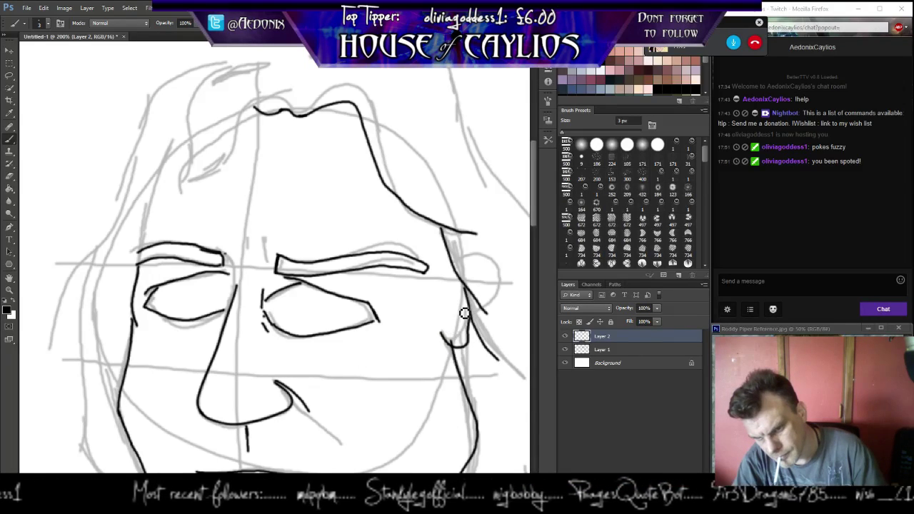
drag(471, 307, 460, 323)
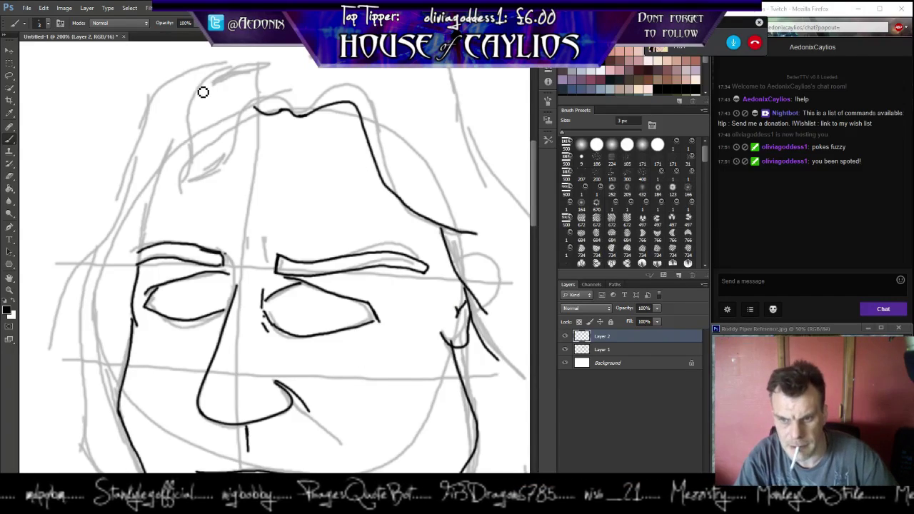
Ink the left half of the hairline with a small curled lock at its end, and join it to the left eyebrow with a temple line.
mouse_move(260, 114)
mouse_down()
mouse_move(231, 101)
mouse_move(203, 174)
mouse_move(169, 196)
mouse_move(161, 191)
mouse_up()
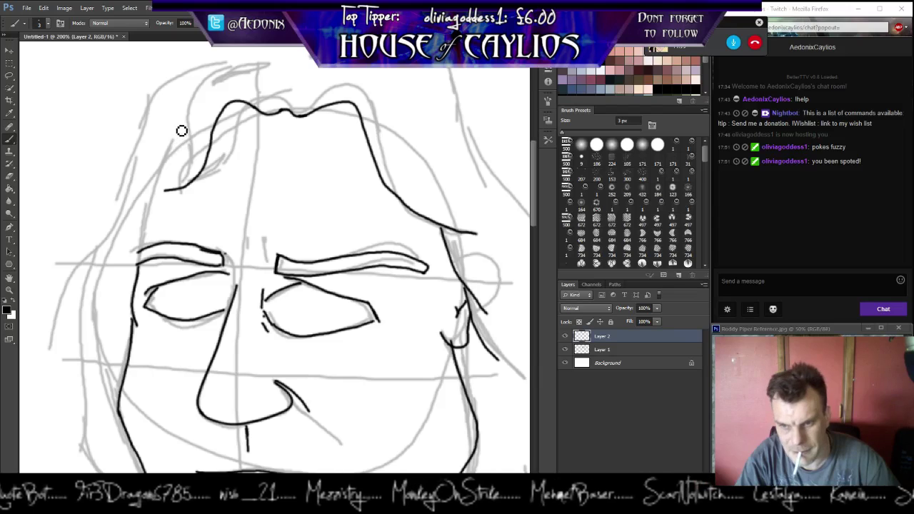
drag(188, 173, 166, 188)
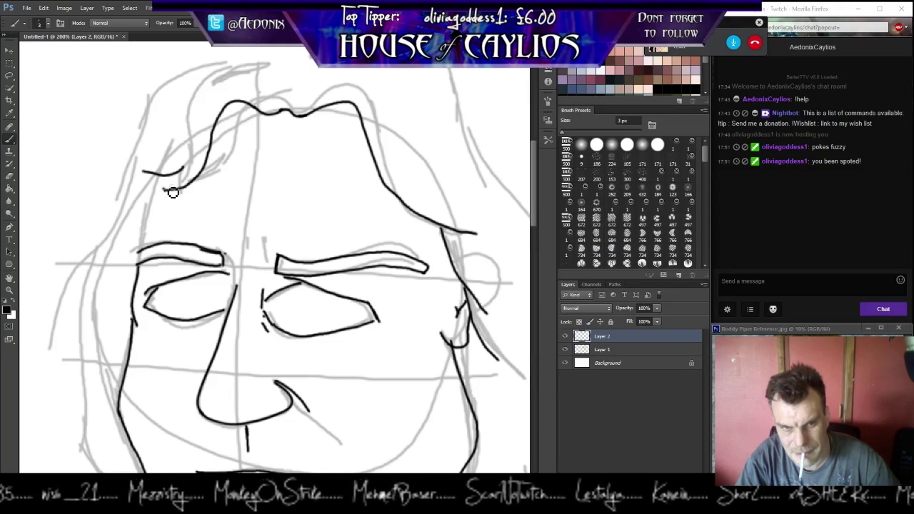
drag(192, 163, 164, 188)
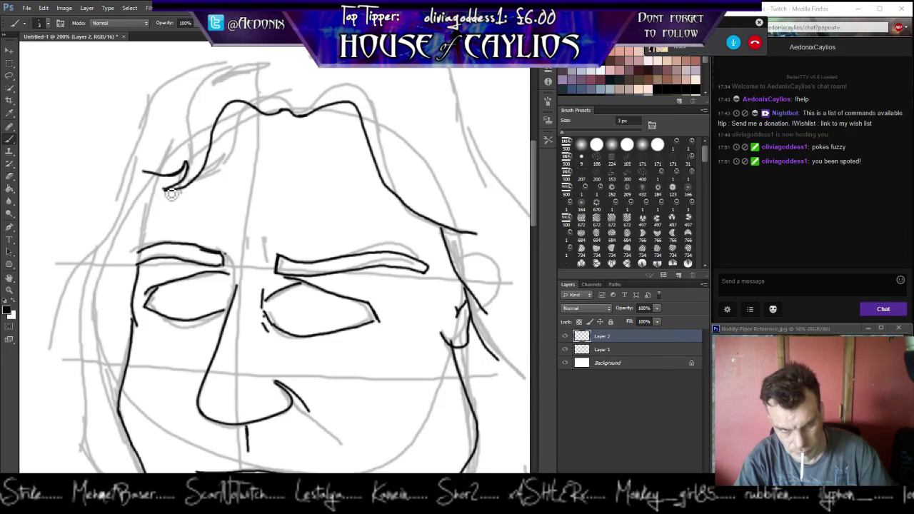
mouse_move(148, 196)
mouse_down()
mouse_move(166, 182)
mouse_move(147, 214)
mouse_move(139, 292)
mouse_up()
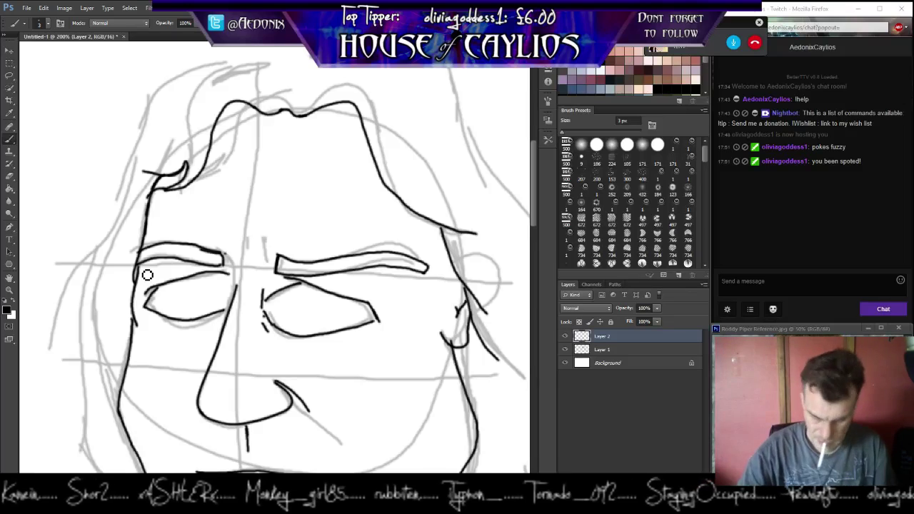
Ink the outer hair contour from the crown down the right side of the head, finishing in jagged tips beside the jaw.
scroll(294, 307, down, 6)
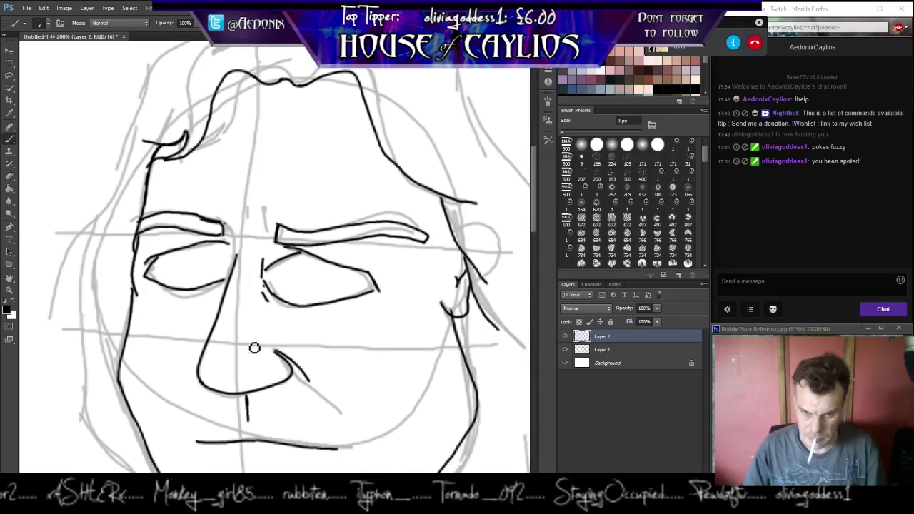
scroll(154, 353, up, 9)
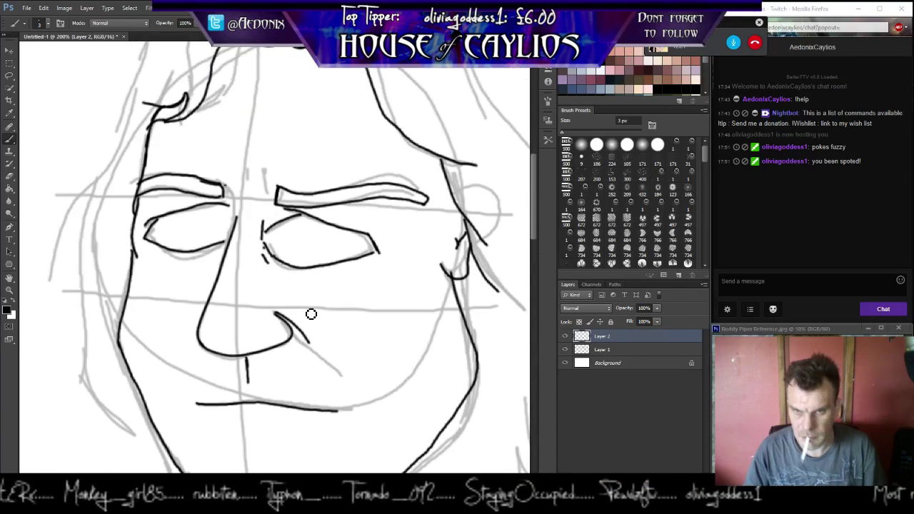
scroll(295, 129, up, 1)
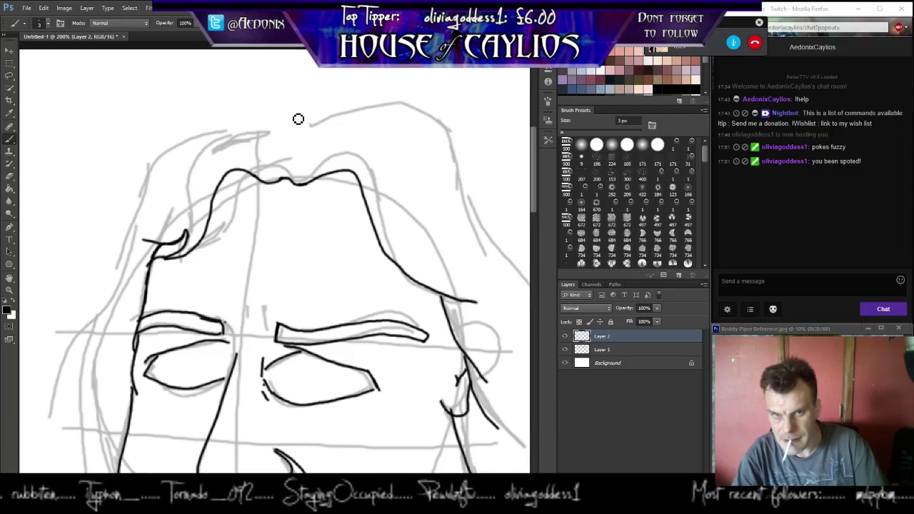
mouse_move(290, 114)
mouse_down()
mouse_move(339, 84)
mouse_move(360, 87)
mouse_move(487, 147)
mouse_move(475, 211)
mouse_up()
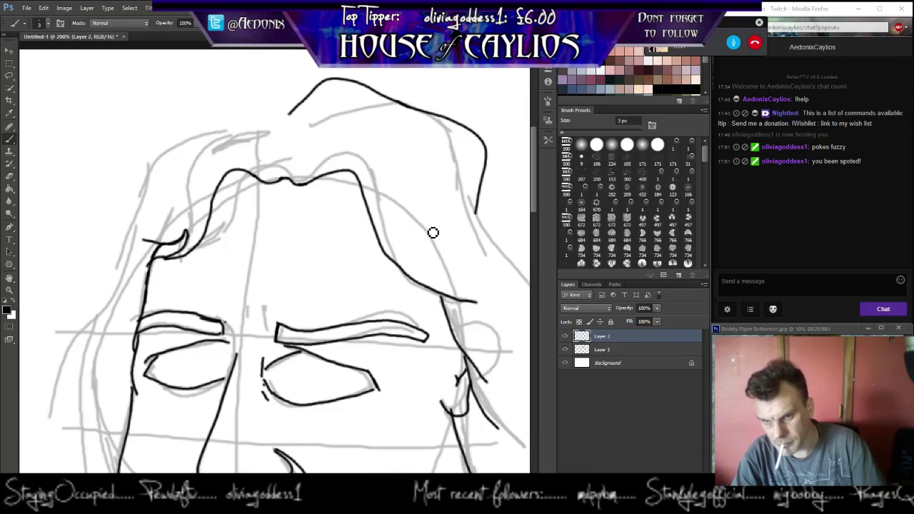
mouse_move(307, 278)
mouse_down()
mouse_move(157, 168)
mouse_move(146, 189)
mouse_up()
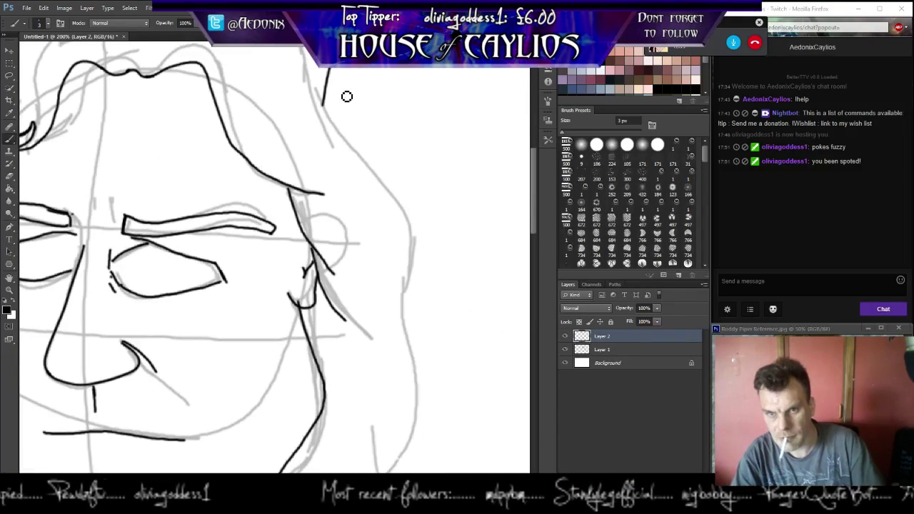
mouse_move(327, 71)
mouse_down()
mouse_move(340, 108)
mouse_move(406, 194)
mouse_move(419, 274)
mouse_move(402, 309)
mouse_up()
mouse_move(338, 326)
mouse_down()
mouse_move(317, 319)
mouse_move(317, 133)
mouse_up()
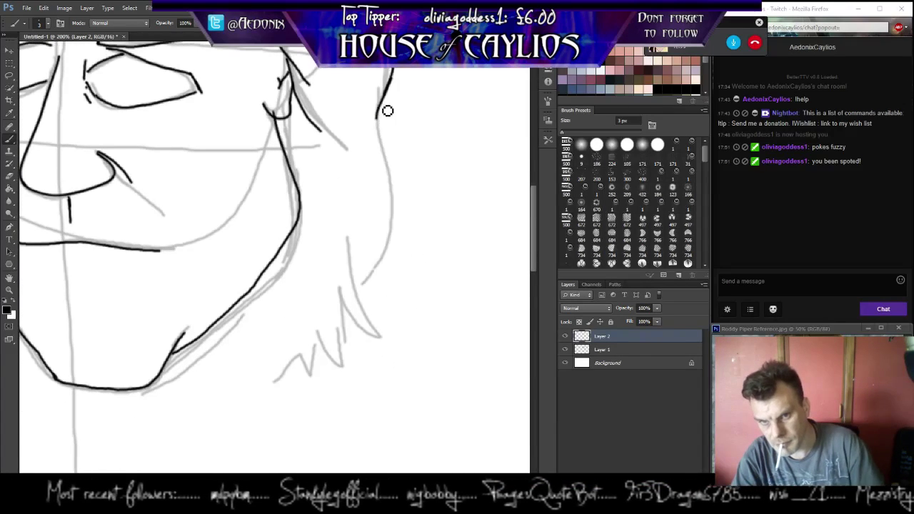
mouse_move(379, 115)
mouse_down()
mouse_move(384, 145)
mouse_move(400, 189)
mouse_move(377, 279)
mouse_move(364, 295)
mouse_move(349, 294)
mouse_move(360, 292)
mouse_move(362, 325)
mouse_move(347, 304)
mouse_up()
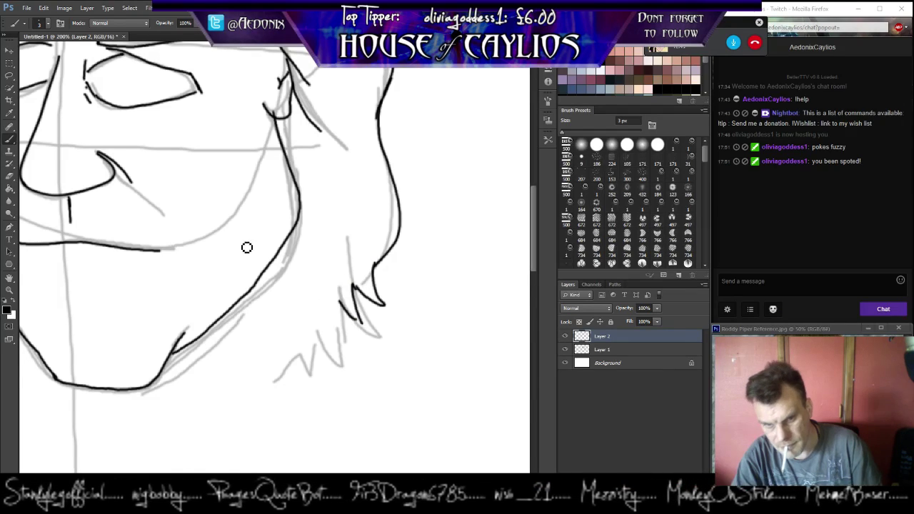
Ink the outer hair contour from the crown down the left side of the head, ending in jagged locks against the jaw.
mouse_move(132, 206)
mouse_down()
mouse_move(193, 239)
mouse_move(243, 300)
mouse_move(273, 236)
mouse_move(265, 254)
mouse_up()
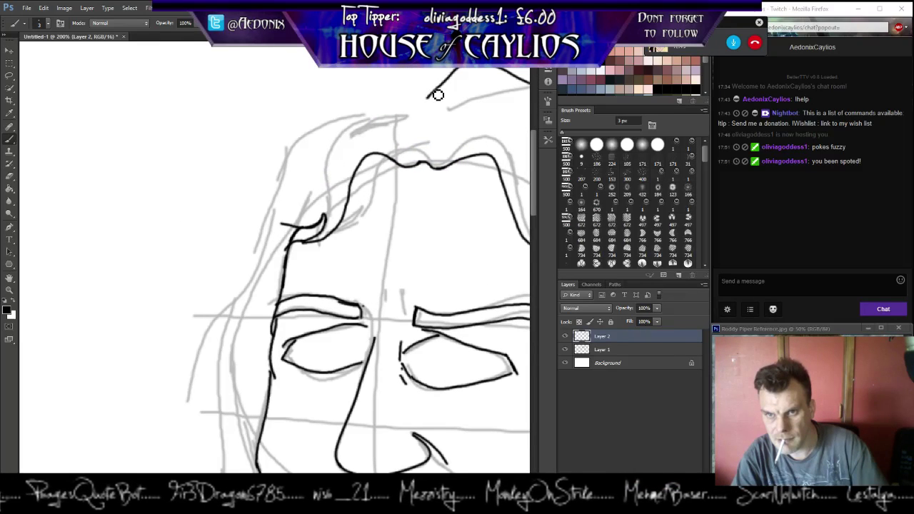
mouse_move(435, 97)
mouse_down()
mouse_move(409, 68)
mouse_move(347, 106)
mouse_move(318, 140)
mouse_move(279, 220)
mouse_move(279, 259)
mouse_move(224, 359)
mouse_up()
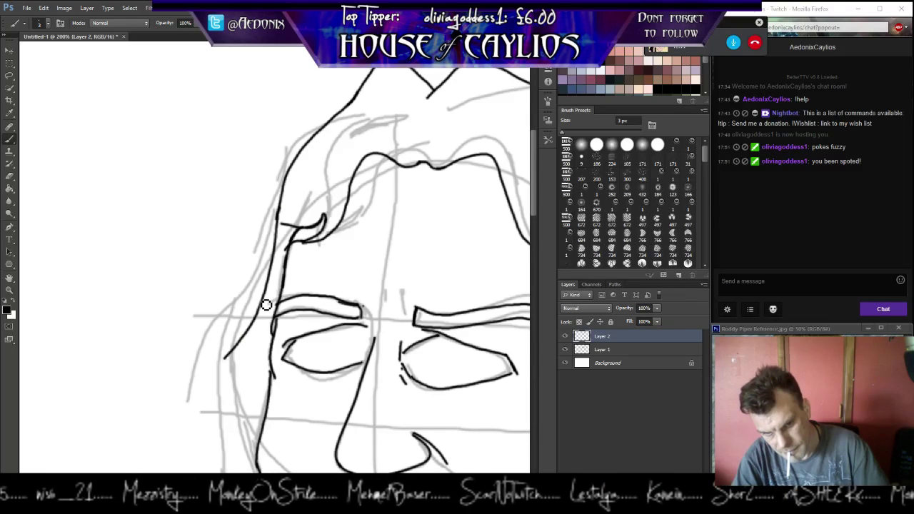
mouse_move(261, 309)
mouse_down()
mouse_move(229, 365)
mouse_move(242, 419)
mouse_move(226, 472)
mouse_move(160, 400)
mouse_move(128, 225)
mouse_move(215, 279)
mouse_move(197, 350)
mouse_move(229, 335)
mouse_move(257, 374)
mouse_move(287, 355)
mouse_move(289, 367)
mouse_move(316, 377)
mouse_up()
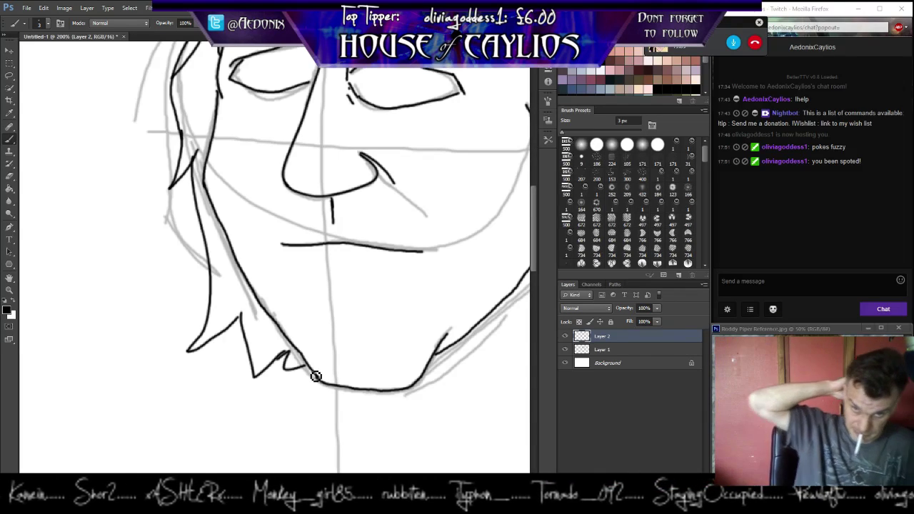
Hide the Layer 1 sketch so only the inked lines show, and choose a peach foreground colour.
click(565, 350)
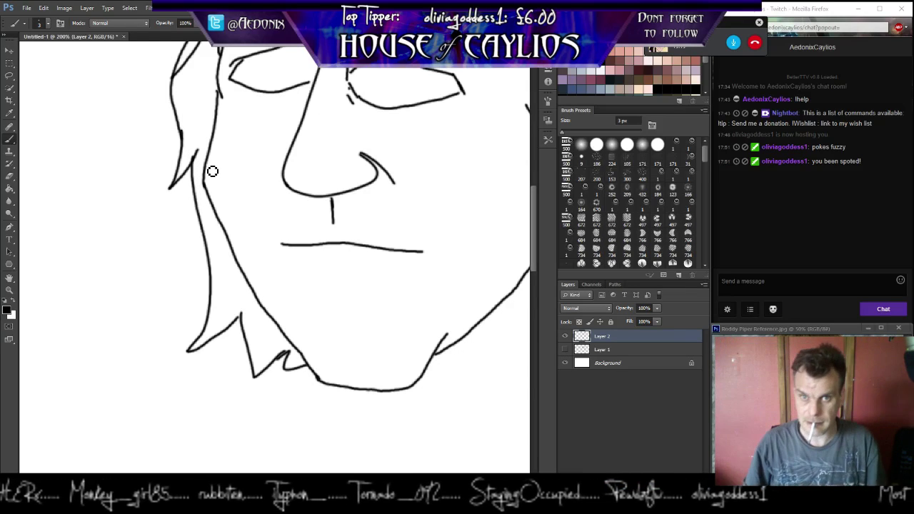
scroll(213, 171, down, 1)
scroll(255, 183, up, 3)
scroll(326, 181, up, 5)
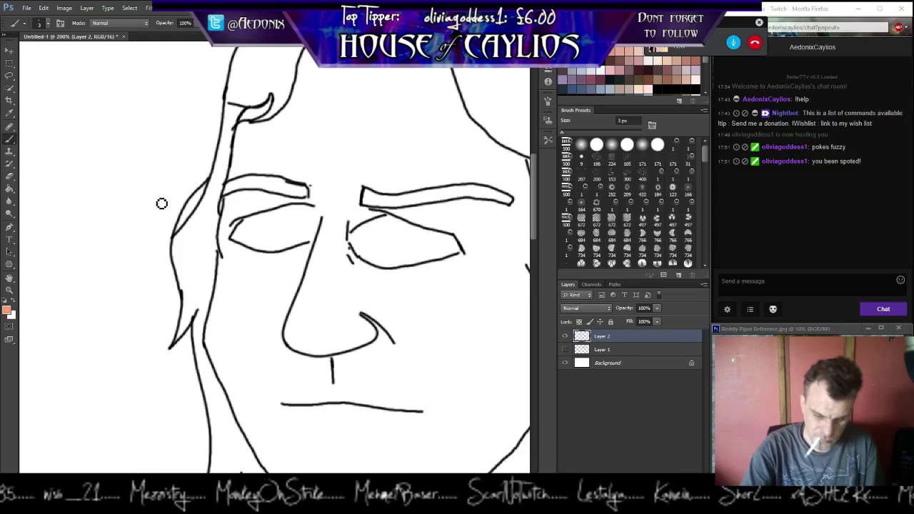
Enlarge the brush to about 46 px for colouring the inked head.
key(z)
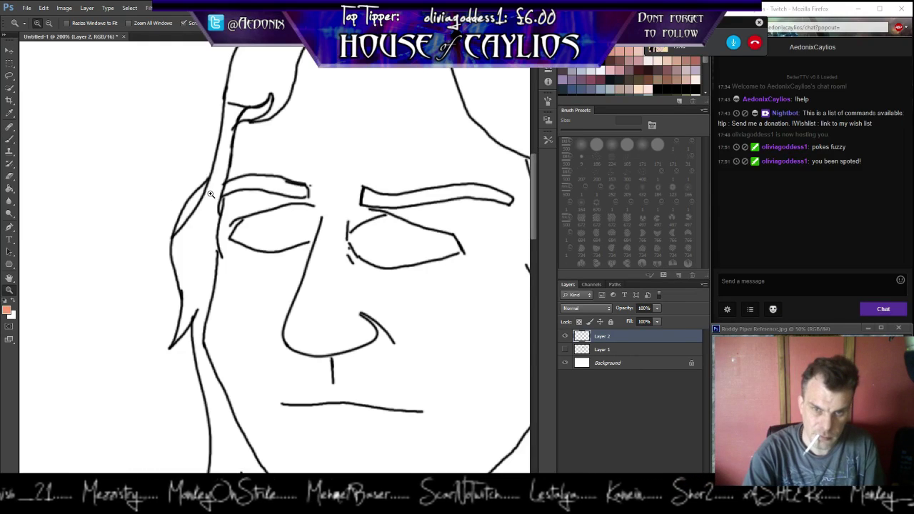
alt+click(325, 175)
scroll(311, 194, down, 3)
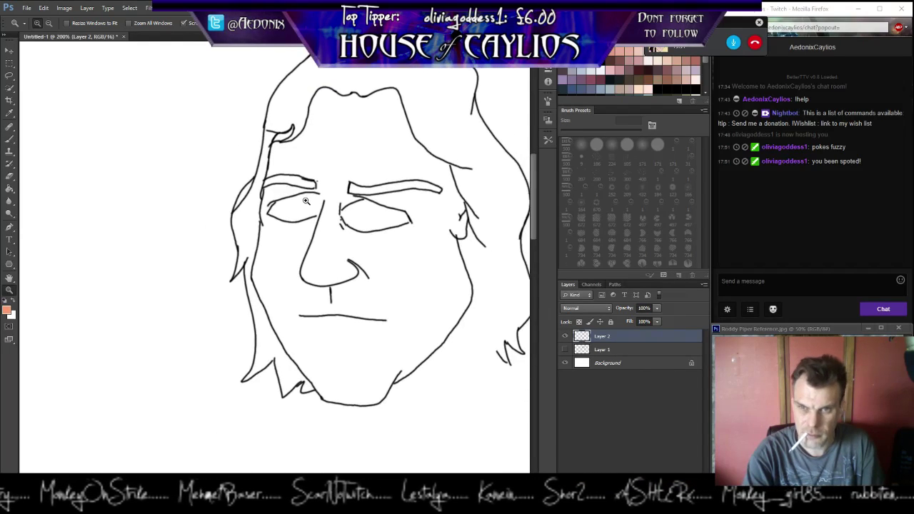
key(b)
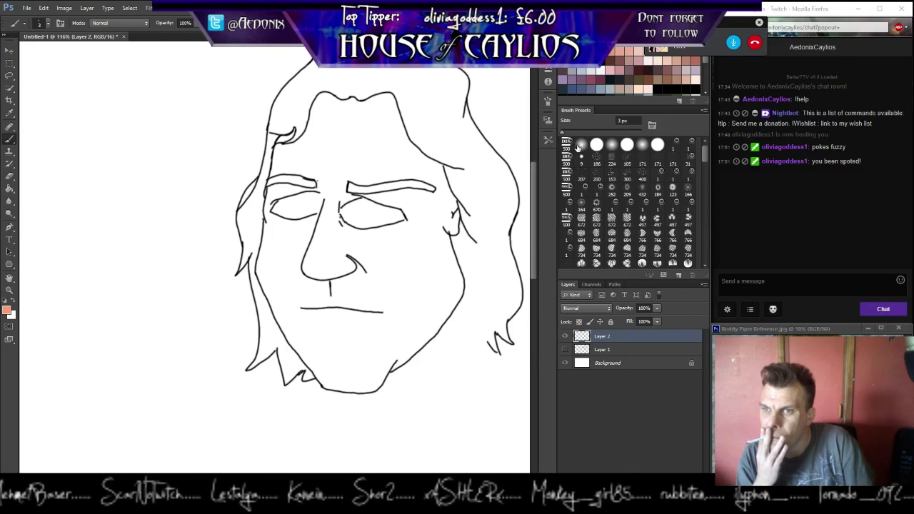
drag(563, 134, 579, 132)
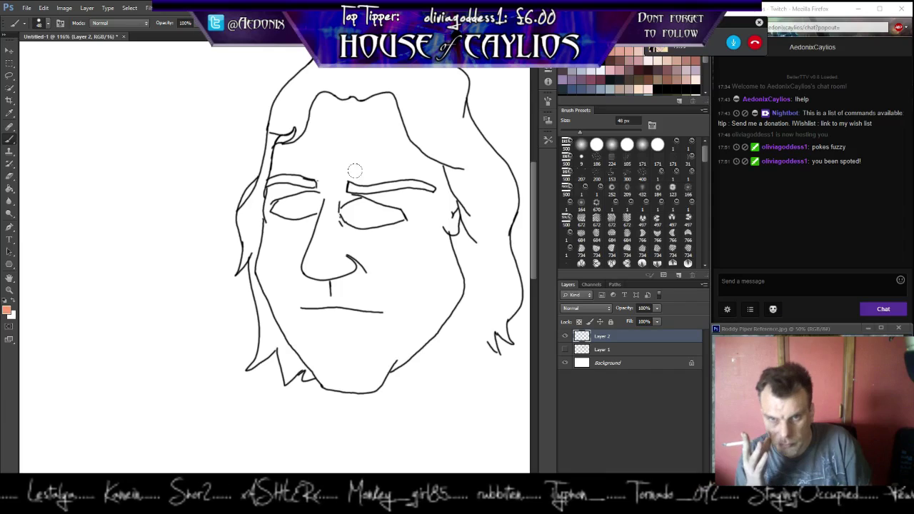
Undo the trial peach stroke on Layer 2 and add a new layer directly beneath the line art.
drag(380, 100, 392, 134)
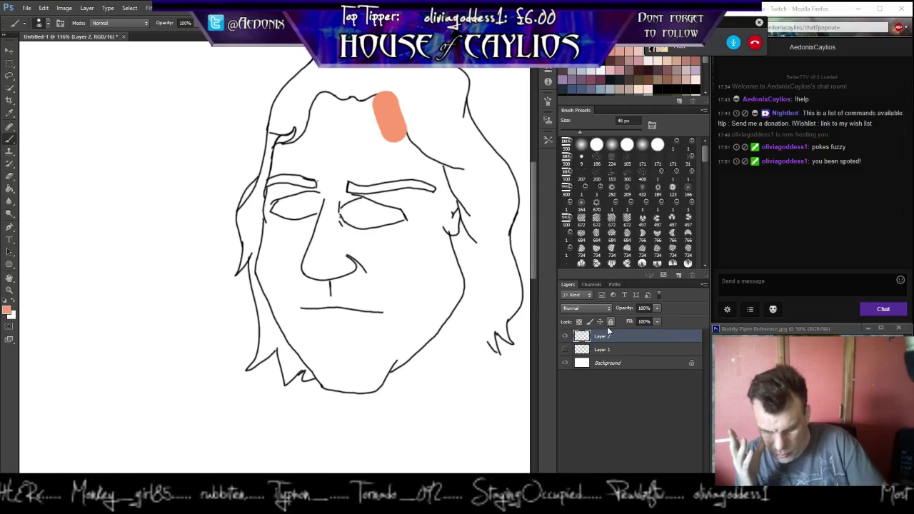
key(ctrl+z)
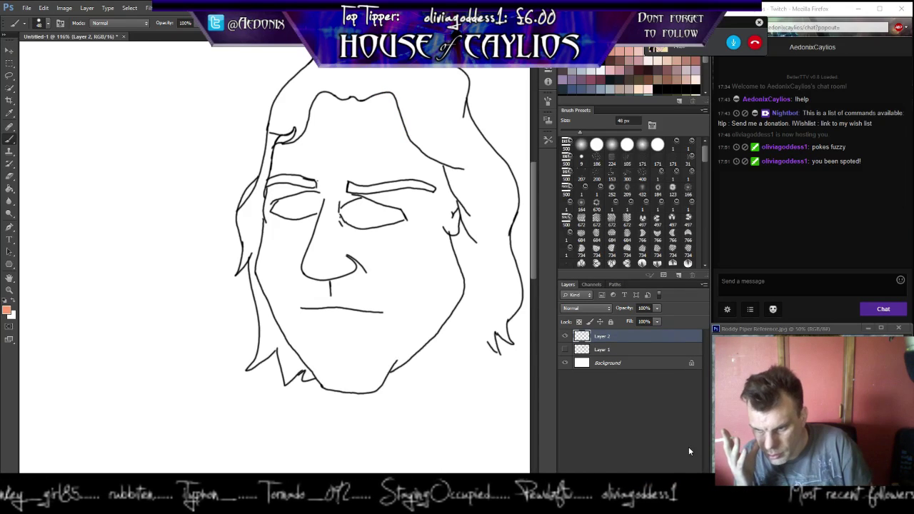
key(ctrl+shift+alt+n)
drag(621, 337, 615, 360)
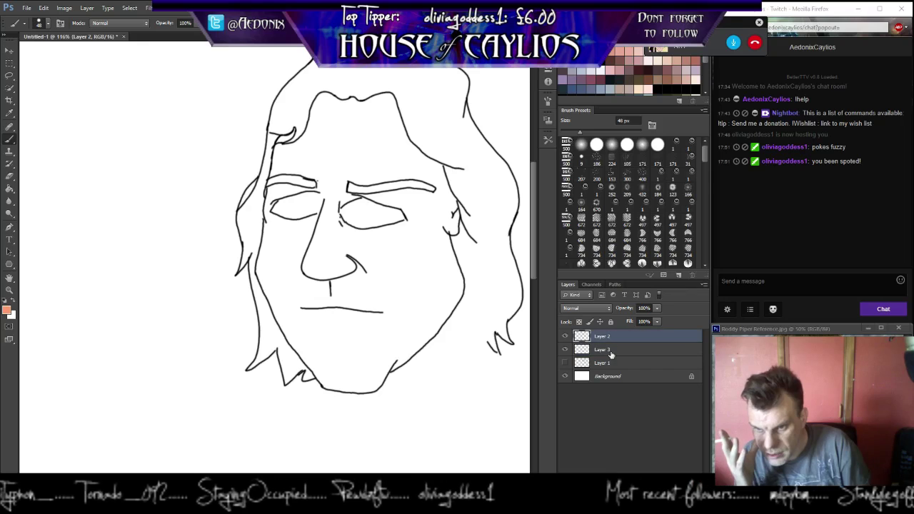
On Layer 3, paint a peach band just inside the whole face outline, from hairline and ear round the jaw and chin.
click(384, 102)
mouse_move(384, 102)
mouse_down()
mouse_move(408, 157)
mouse_move(400, 145)
mouse_move(434, 171)
mouse_move(414, 158)
mouse_move(432, 172)
mouse_move(438, 199)
mouse_move(426, 234)
mouse_move(426, 226)
mouse_move(443, 280)
mouse_up()
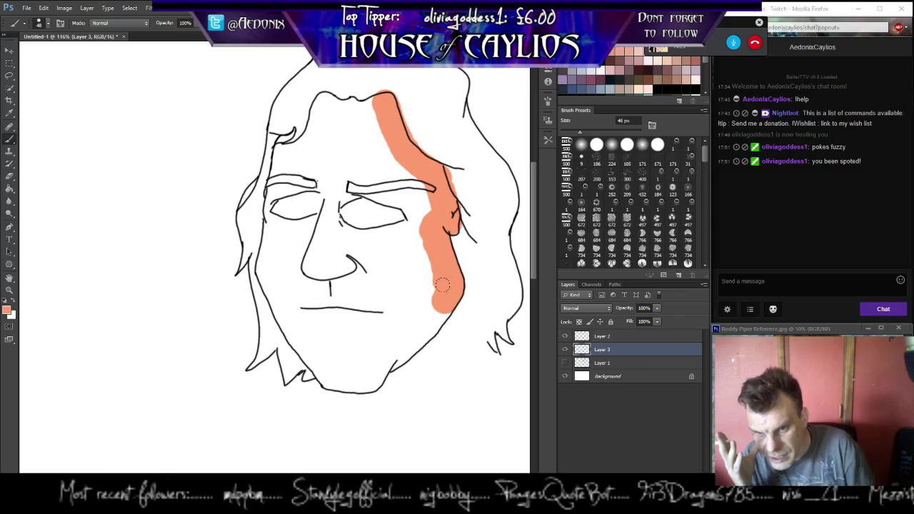
mouse_move(429, 301)
mouse_down()
mouse_move(385, 349)
mouse_move(431, 307)
mouse_up()
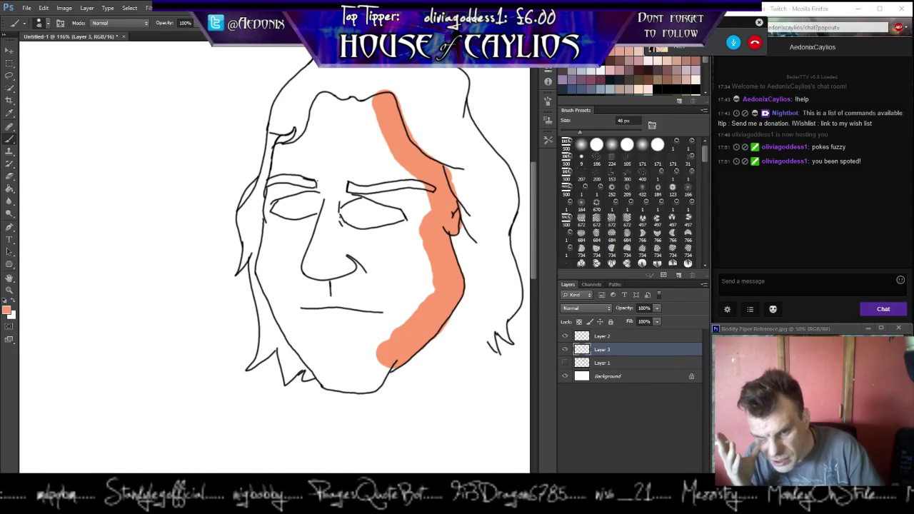
mouse_move(372, 342)
mouse_down()
mouse_move(361, 372)
mouse_move(338, 370)
mouse_move(360, 377)
mouse_move(315, 361)
mouse_up()
mouse_move(258, 263)
mouse_down()
mouse_move(313, 348)
mouse_move(275, 298)
mouse_up()
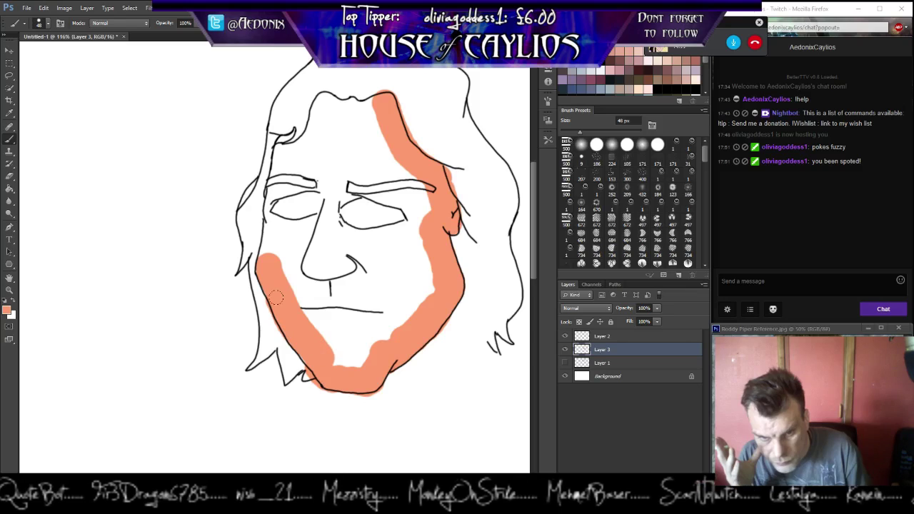
mouse_move(289, 136)
mouse_down()
mouse_move(270, 187)
mouse_move(266, 260)
mouse_up()
mouse_move(275, 142)
mouse_down()
mouse_move(296, 151)
mouse_move(290, 135)
mouse_move(306, 143)
mouse_move(321, 97)
mouse_move(350, 101)
mouse_up()
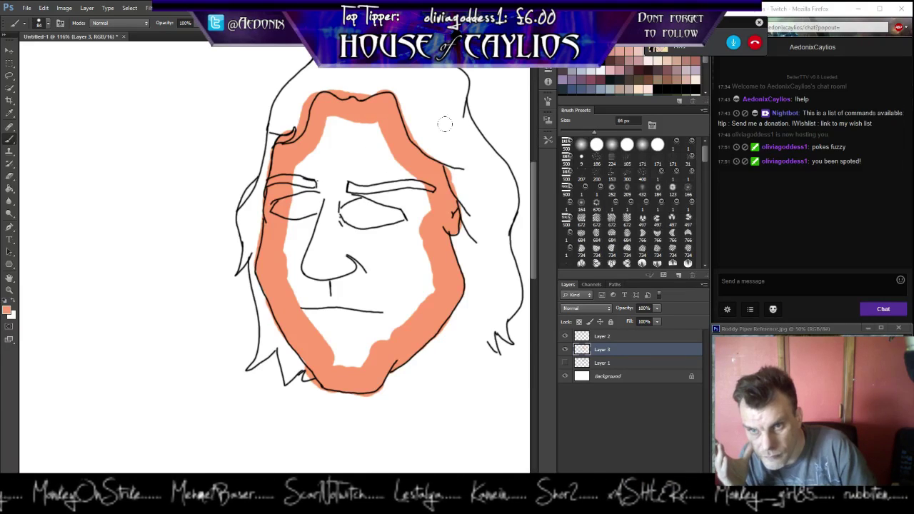
Fill the rest of the face with peach using an 84 px brush, and erase the colour spilling past the chin.
drag(352, 105, 391, 199)
mouse_move(344, 111)
mouse_down()
mouse_move(322, 154)
mouse_move(296, 139)
mouse_move(314, 319)
mouse_move(325, 335)
mouse_move(425, 286)
mouse_move(421, 261)
mouse_up()
mouse_move(398, 230)
mouse_down()
mouse_move(367, 165)
mouse_move(357, 170)
mouse_move(346, 186)
mouse_move(356, 243)
mouse_move(322, 262)
mouse_move(349, 153)
mouse_up()
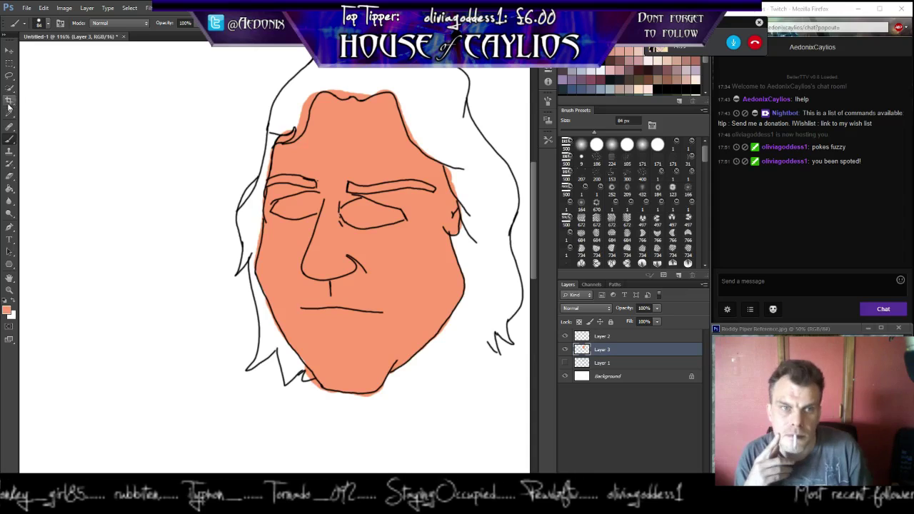
click(10, 177)
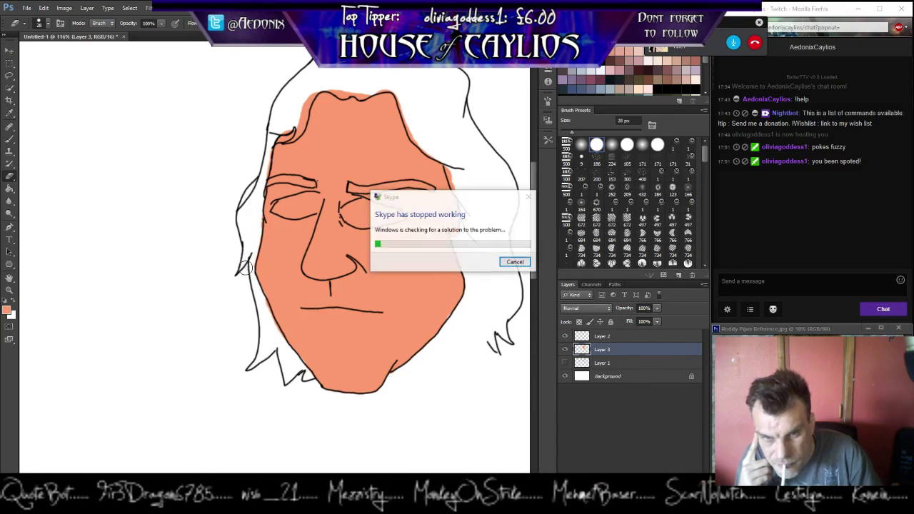
Close the crashed Skype program and launch Skype again.
click(514, 262)
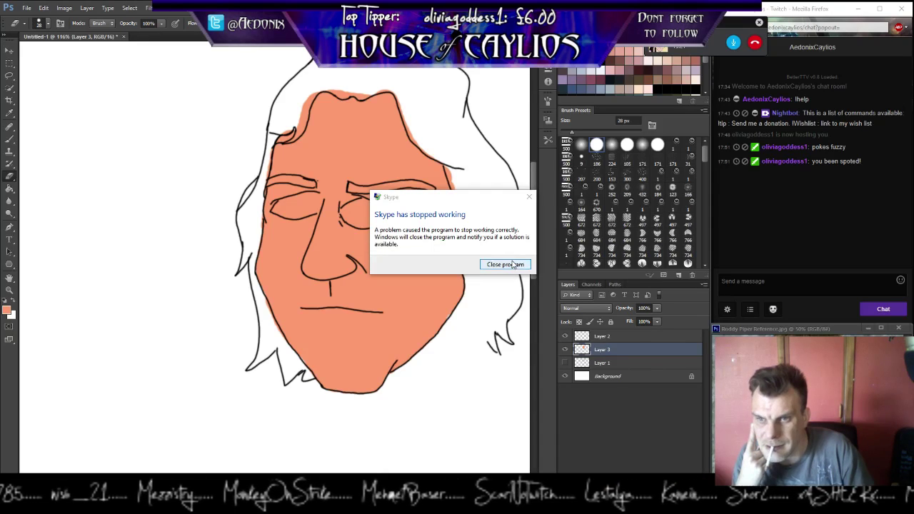
click(511, 263)
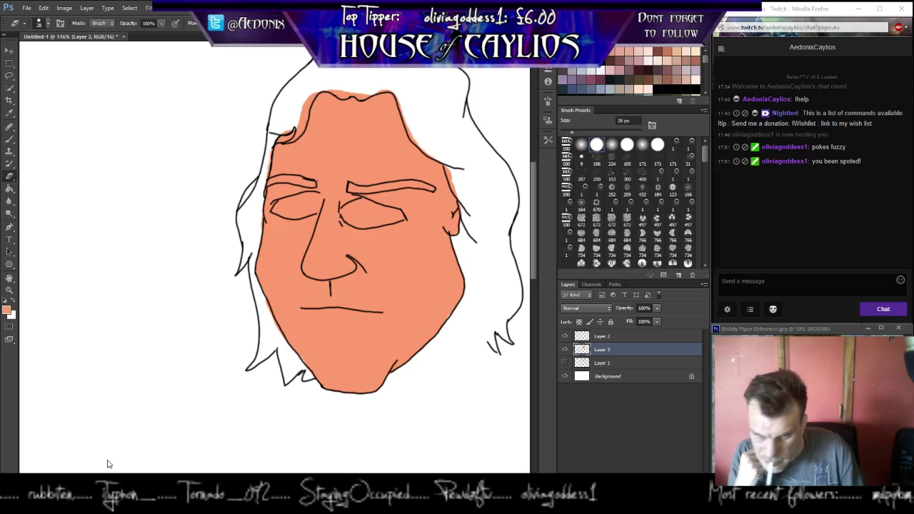
click(14, 504)
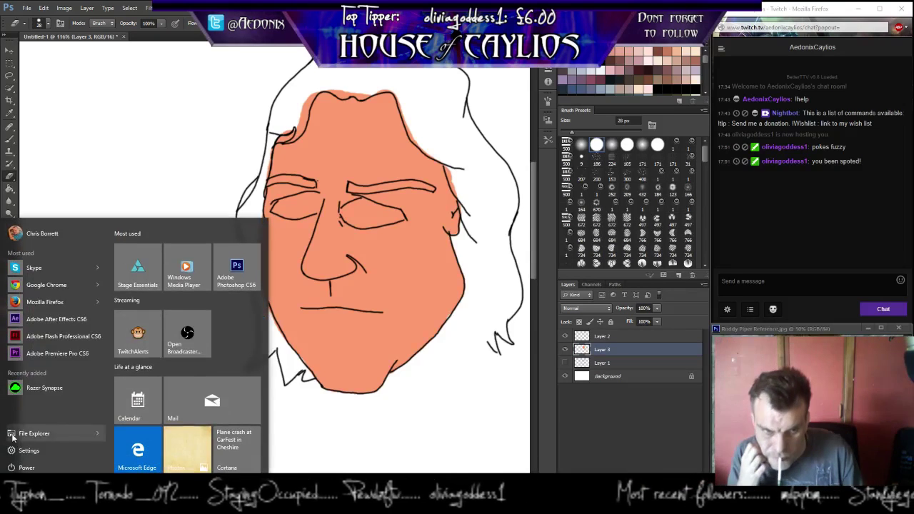
click(34, 269)
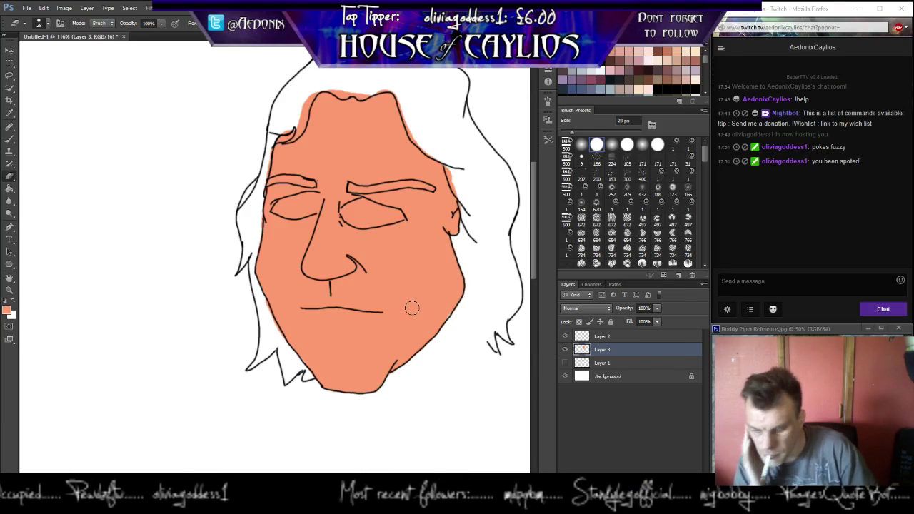
Pick a soft round 84 px brush with Transfer on and Shape Dynamics off, and set its spacing to 1%.
key(b)
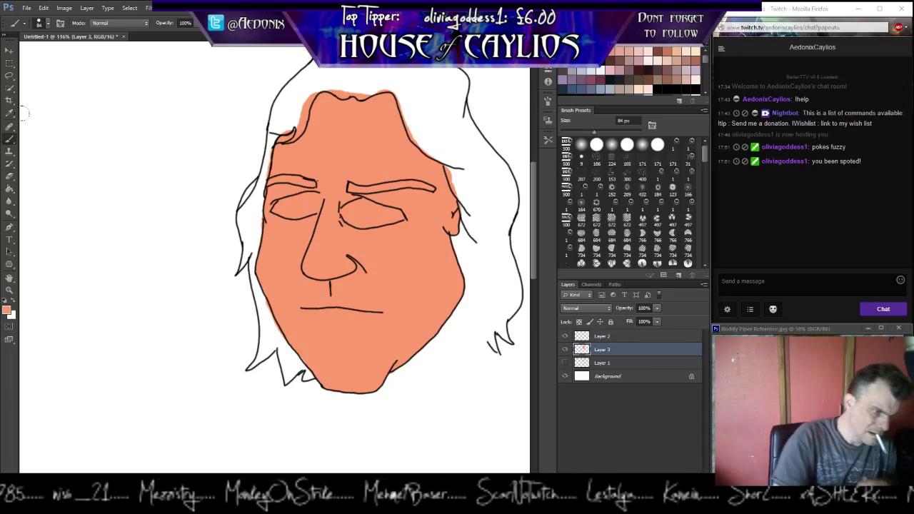
click(547, 103)
drag(448, 277, 430, 276)
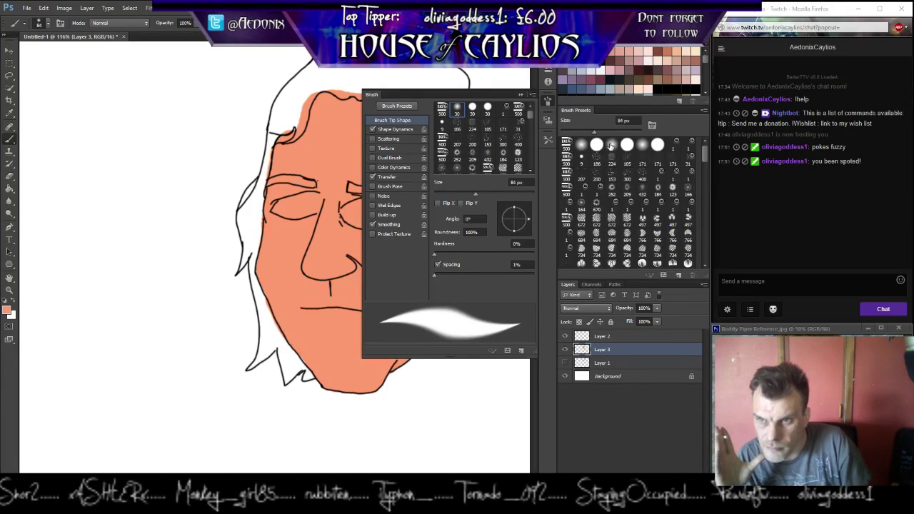
click(608, 147)
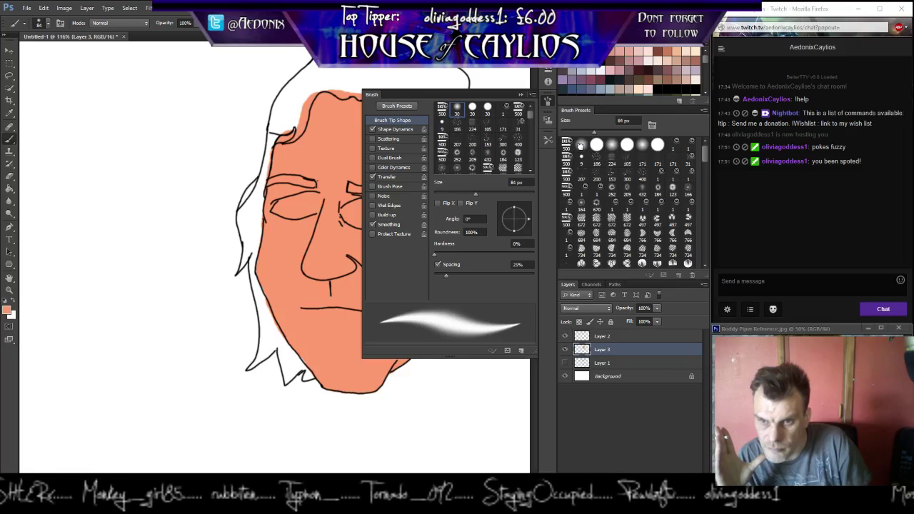
click(580, 145)
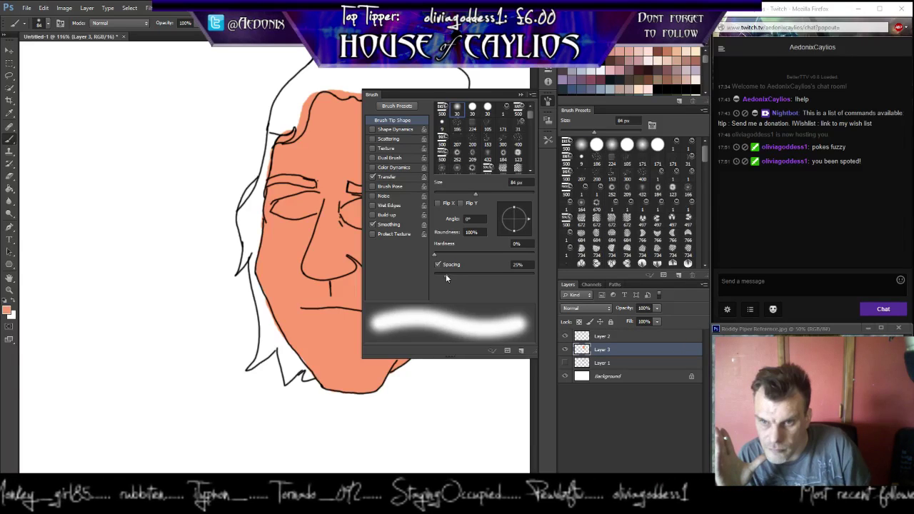
drag(445, 275, 429, 276)
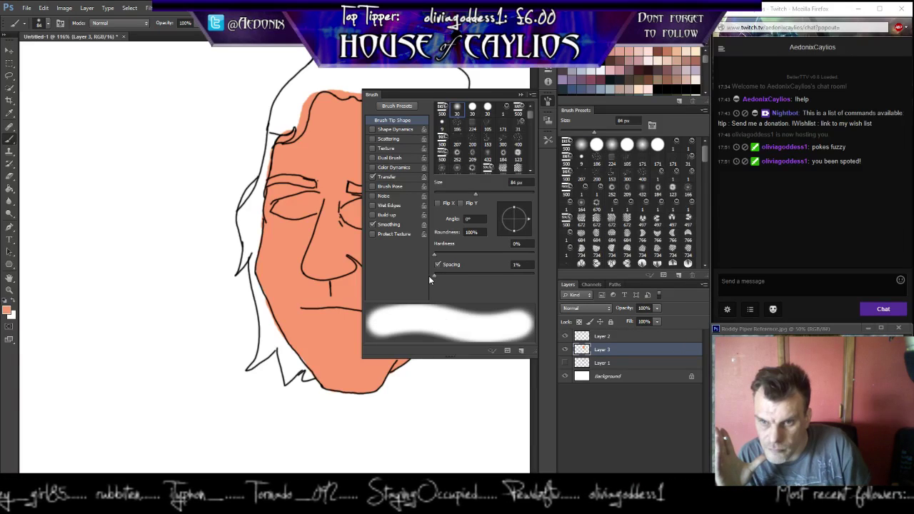
click(521, 95)
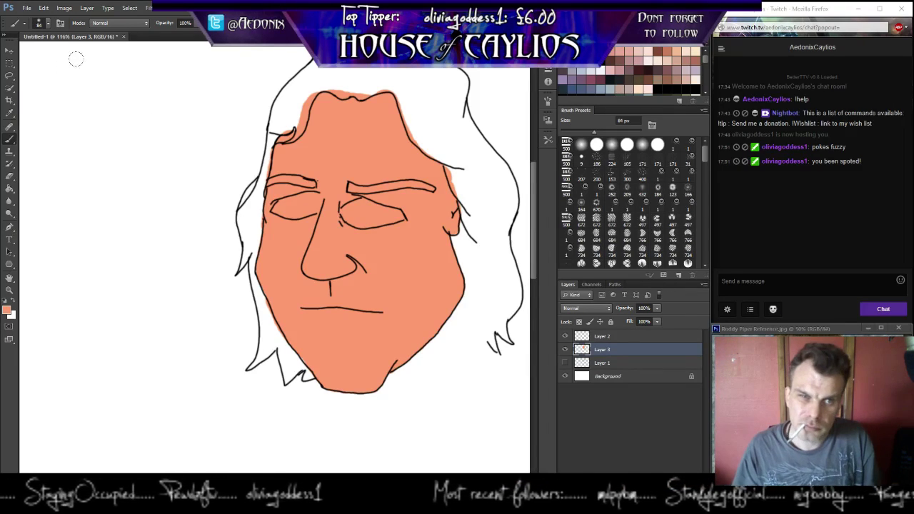
Paint a round peach swatch in the canvas's upper-left corner and set the foreground colour to light peach f8cdb9.
drag(54, 69, 68, 83)
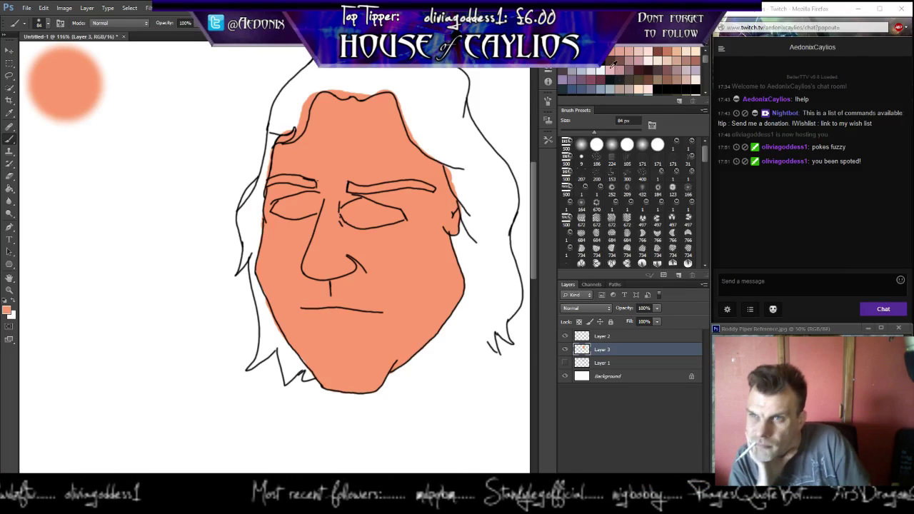
click(571, 42)
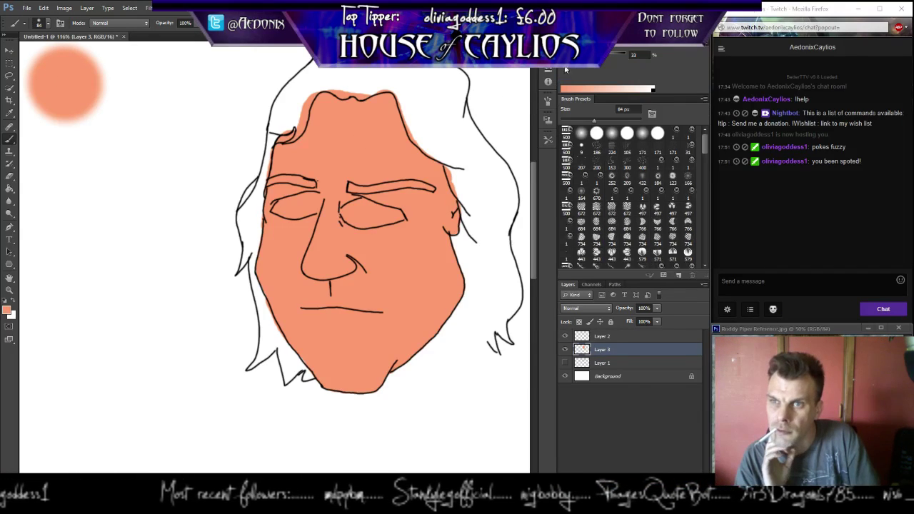
key(i)
click(569, 61)
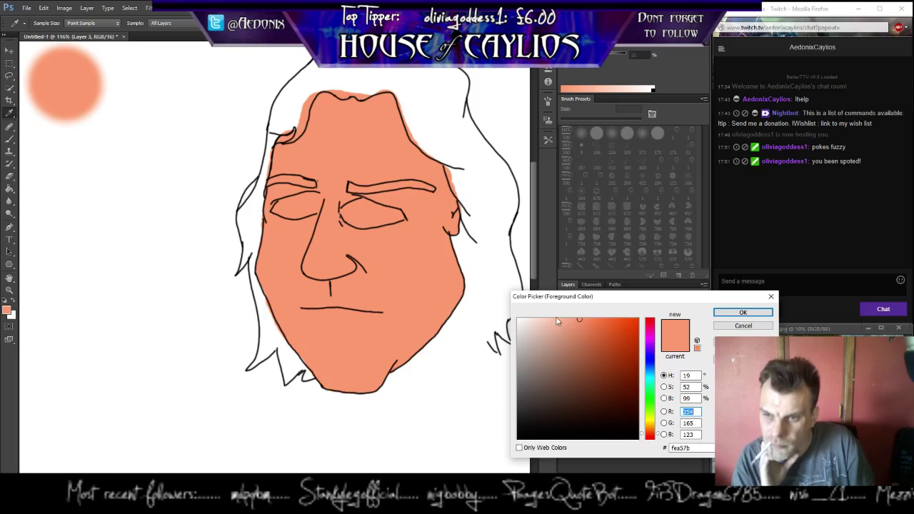
click(550, 319)
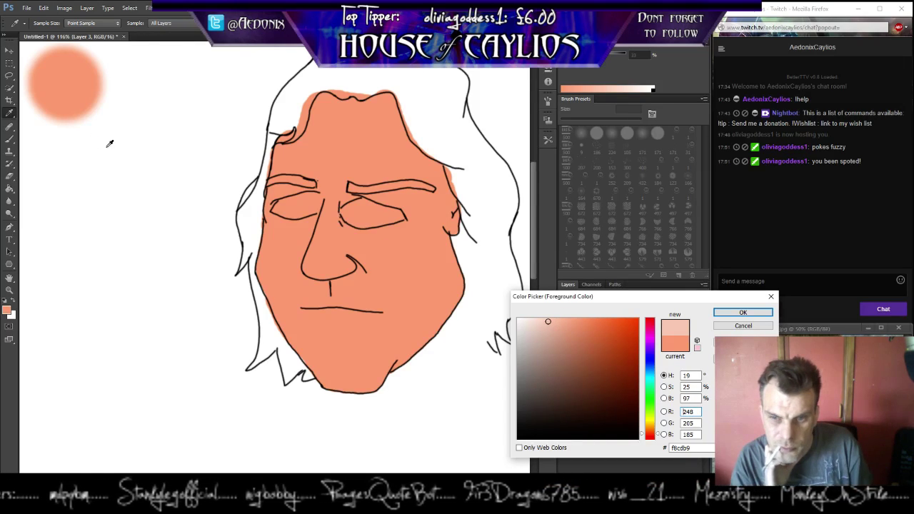
click(743, 312)
Paint a second round swatch in the light peach directly below the first one.
key(b)
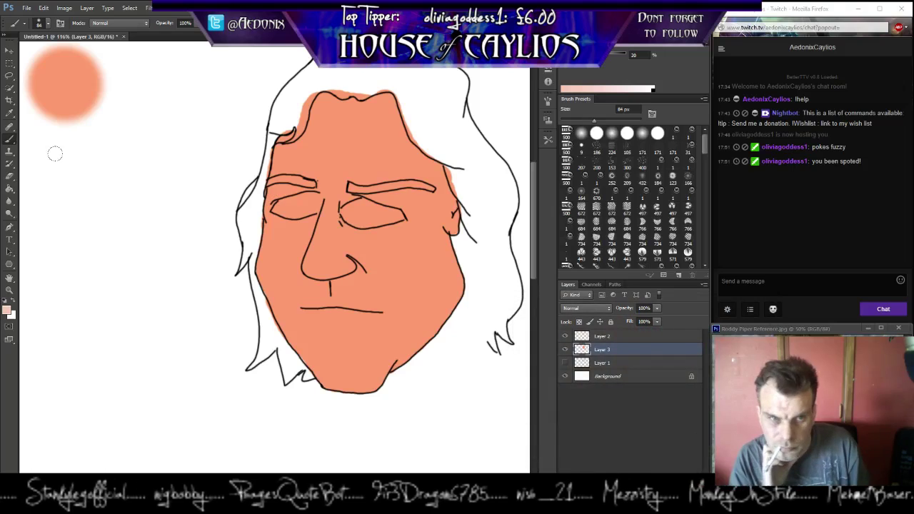
click(68, 163)
drag(49, 155, 58, 160)
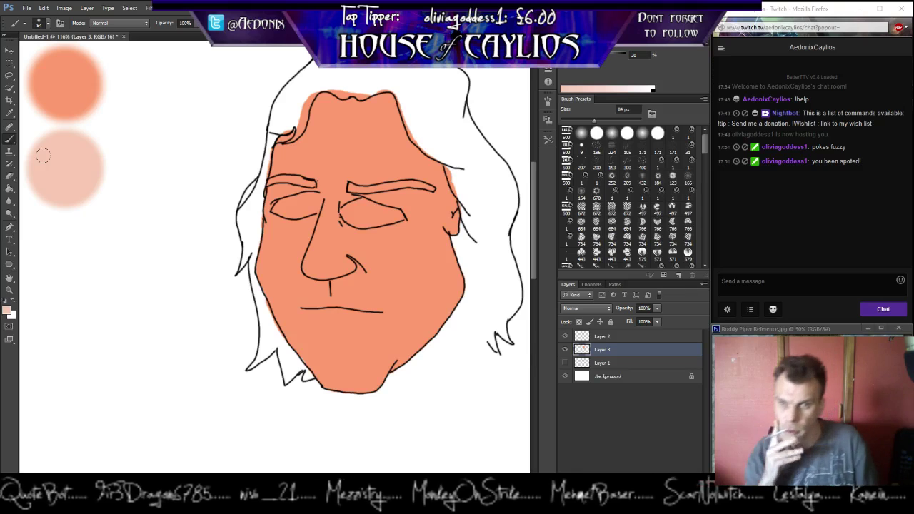
Reduce the brush size to 45 px and its opacity to 49%.
drag(594, 120, 580, 122)
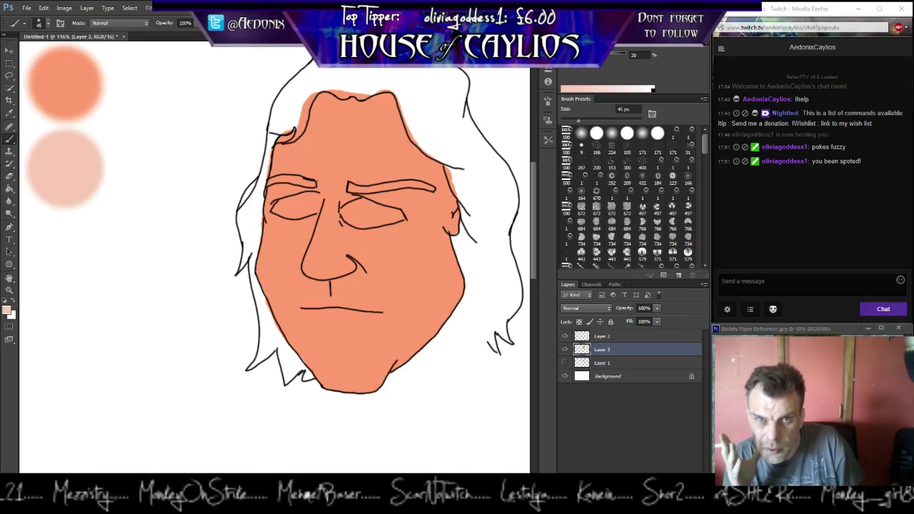
click(195, 23)
mouse_move(201, 34)
mouse_down()
mouse_move(161, 37)
mouse_move(174, 39)
mouse_up()
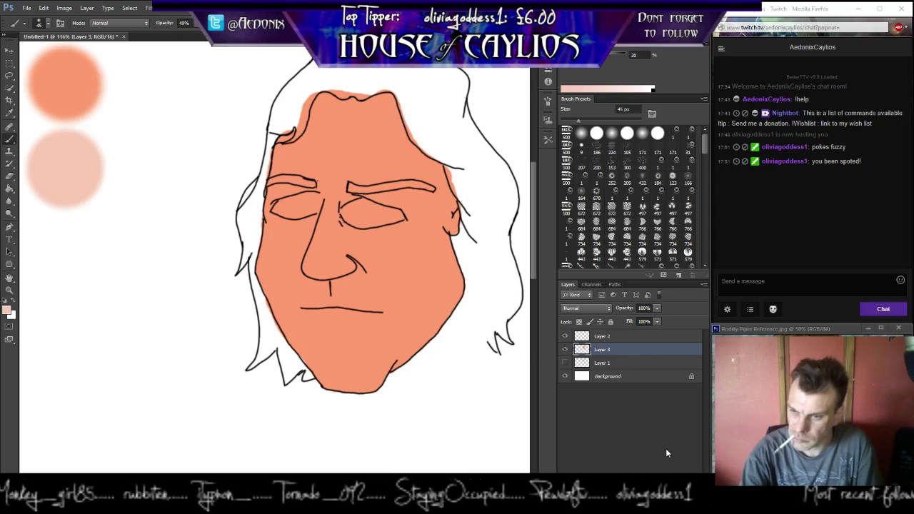
Add a new layer clipped to Layer 3, lock Layer 3's transparent pixels, and make the clipped layer active.
key(ctrl+shift+alt+n)
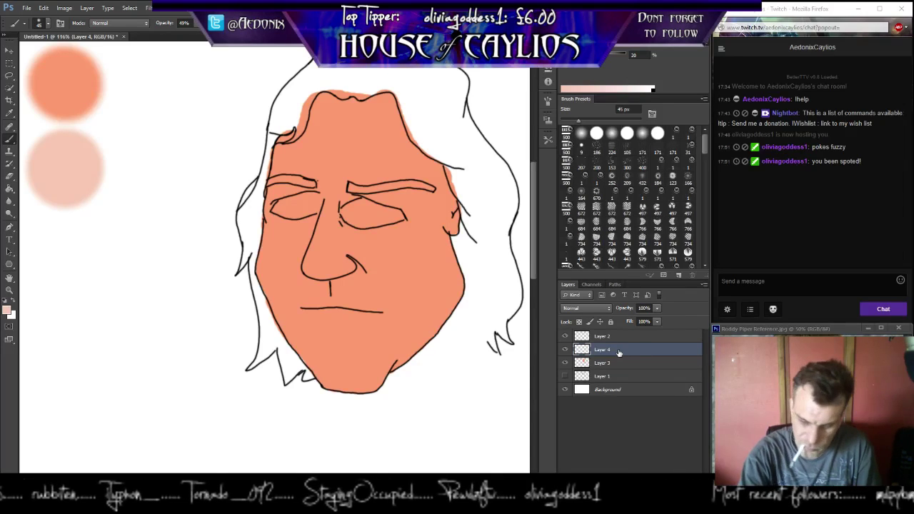
mouse_move(619, 353)
mouse_down()
mouse_move(600, 352)
mouse_move(606, 363)
mouse_up()
click(603, 363)
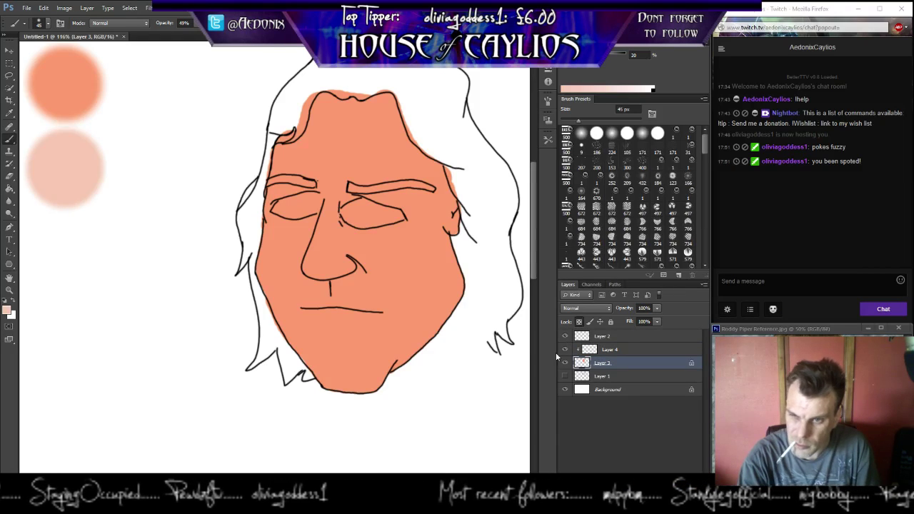
click(605, 351)
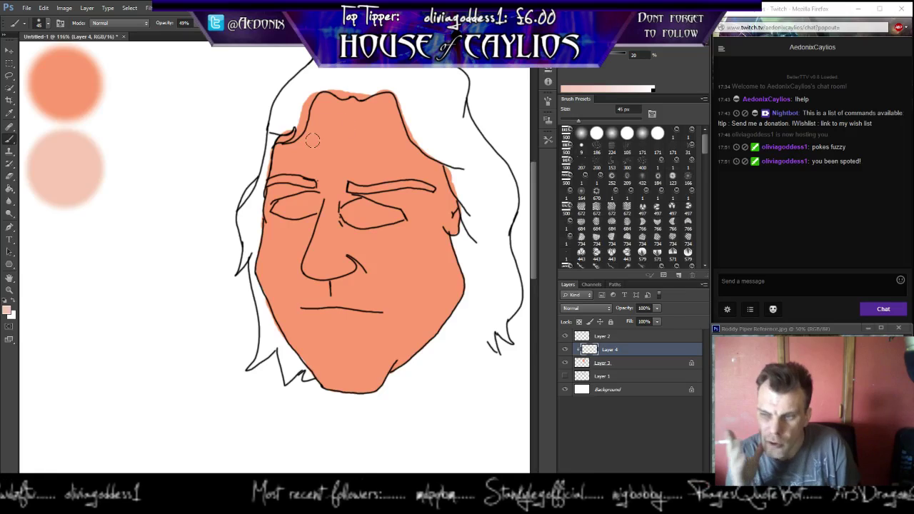
Brush soft light peach highlights over the forehead, from the hairline down to the eyebrows, on clipped Layer 4.
mouse_move(321, 112)
mouse_down()
mouse_move(322, 88)
mouse_move(313, 150)
mouse_move(326, 99)
mouse_move(316, 138)
mouse_up()
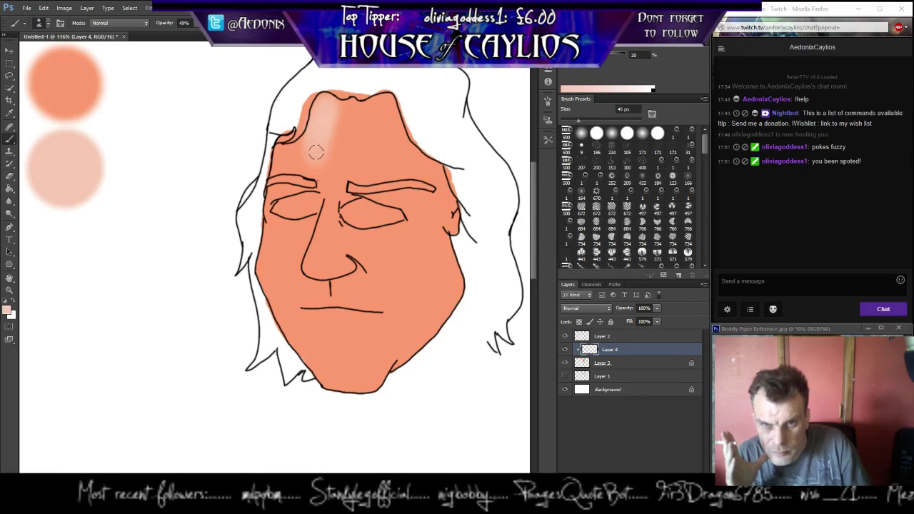
mouse_move(324, 96)
mouse_down()
mouse_move(364, 104)
mouse_move(322, 106)
mouse_move(382, 101)
mouse_move(400, 153)
mouse_move(337, 127)
mouse_move(363, 110)
mouse_move(331, 99)
mouse_move(359, 106)
mouse_move(334, 146)
mouse_up()
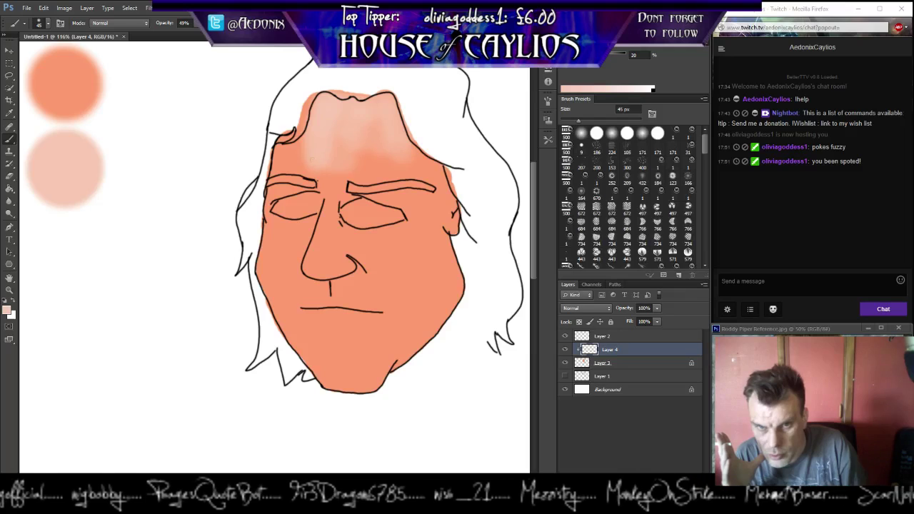
mouse_move(347, 147)
mouse_down()
mouse_move(354, 167)
mouse_move(371, 163)
mouse_move(352, 151)
mouse_move(380, 146)
mouse_move(387, 155)
mouse_move(377, 132)
mouse_move(327, 126)
mouse_move(331, 119)
mouse_move(434, 171)
mouse_move(390, 167)
mouse_up()
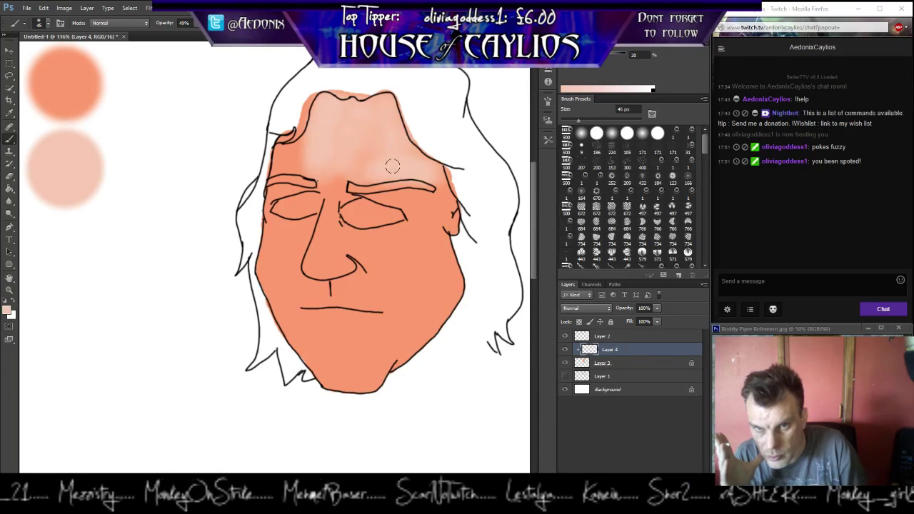
Extend the light peach highlights over the temple by the ear, the cheek below that eye, and the upper lip.
mouse_move(438, 175)
mouse_down()
mouse_move(449, 204)
mouse_move(414, 214)
mouse_up()
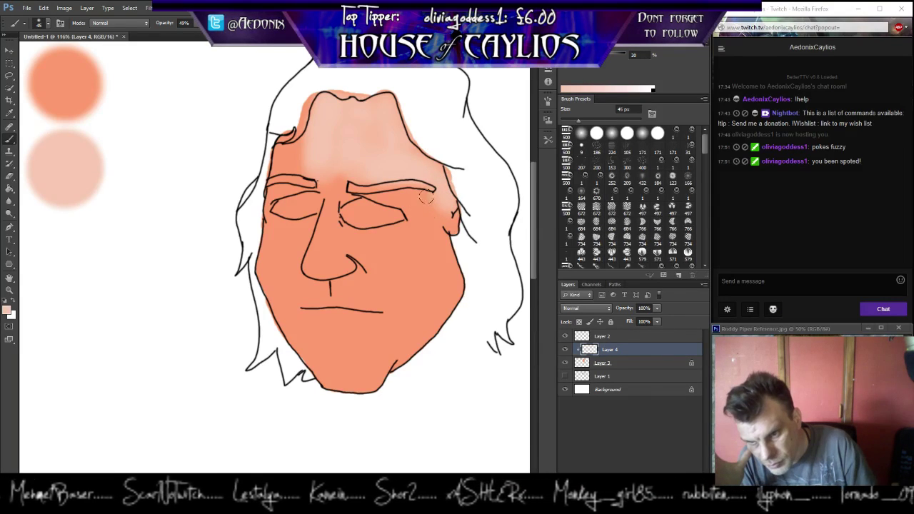
mouse_move(434, 205)
mouse_down()
mouse_move(386, 234)
mouse_move(417, 228)
mouse_move(398, 230)
mouse_move(427, 210)
mouse_move(380, 244)
mouse_move(407, 243)
mouse_up()
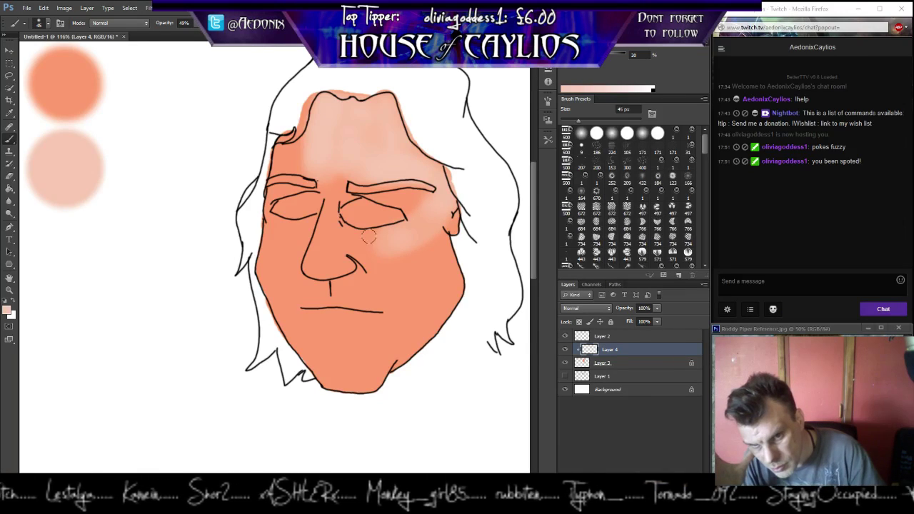
mouse_move(403, 247)
mouse_down()
mouse_move(355, 243)
mouse_move(420, 272)
mouse_up()
mouse_move(385, 256)
mouse_down()
mouse_move(418, 262)
mouse_move(399, 245)
mouse_up()
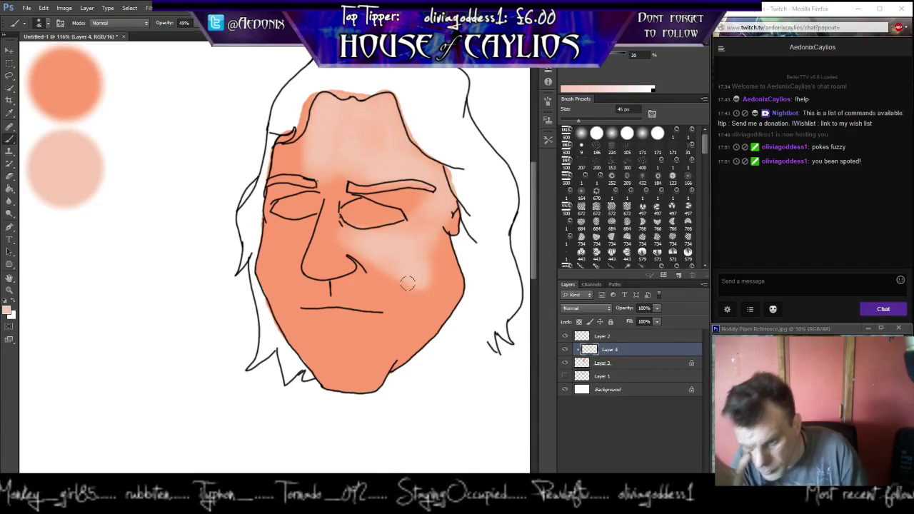
mouse_move(396, 267)
mouse_down()
mouse_move(365, 255)
mouse_move(377, 267)
mouse_move(362, 293)
mouse_up()
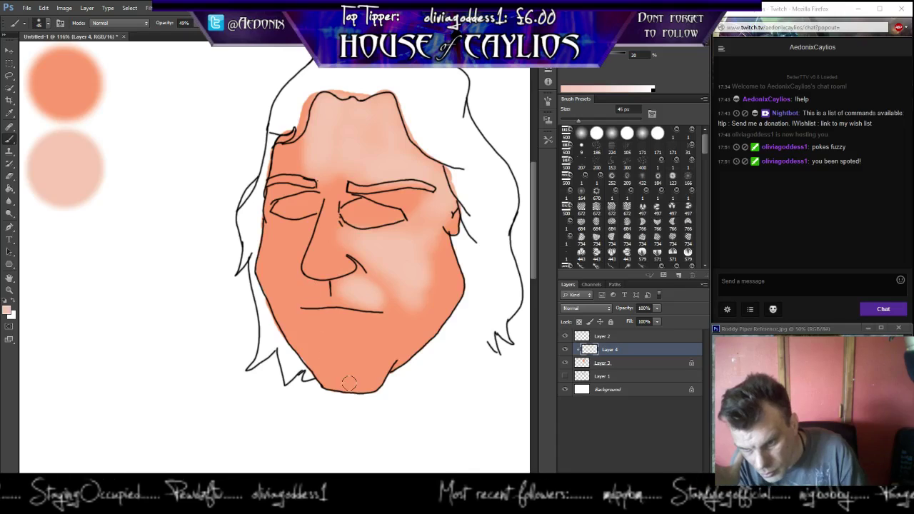
Brush light peach highlights onto the chin and up along the jaw on the ear side of the face.
mouse_move(376, 361)
mouse_down()
mouse_move(353, 378)
mouse_move(348, 364)
mouse_up()
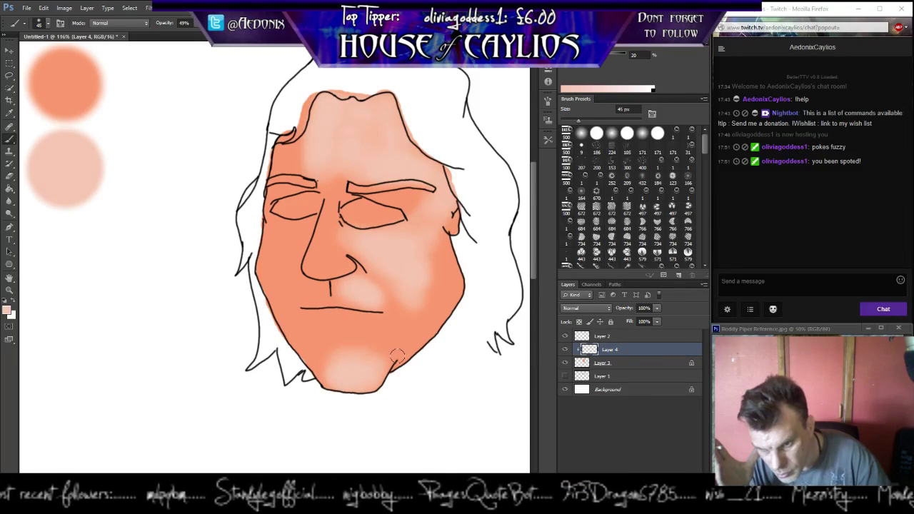
mouse_move(422, 308)
mouse_down()
mouse_move(436, 300)
mouse_move(433, 265)
mouse_move(428, 275)
mouse_move(440, 272)
mouse_up()
mouse_move(400, 315)
mouse_down()
mouse_move(378, 343)
mouse_move(384, 348)
mouse_up()
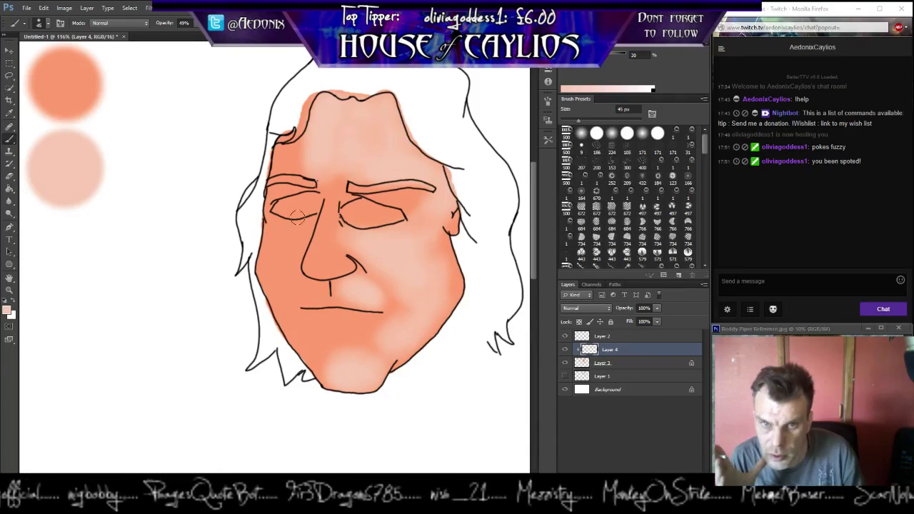
Add narrow highlights along the nose and below the left-hand eye with a 12 px brush, lowering its opacity to 22%.
drag(579, 120, 566, 119)
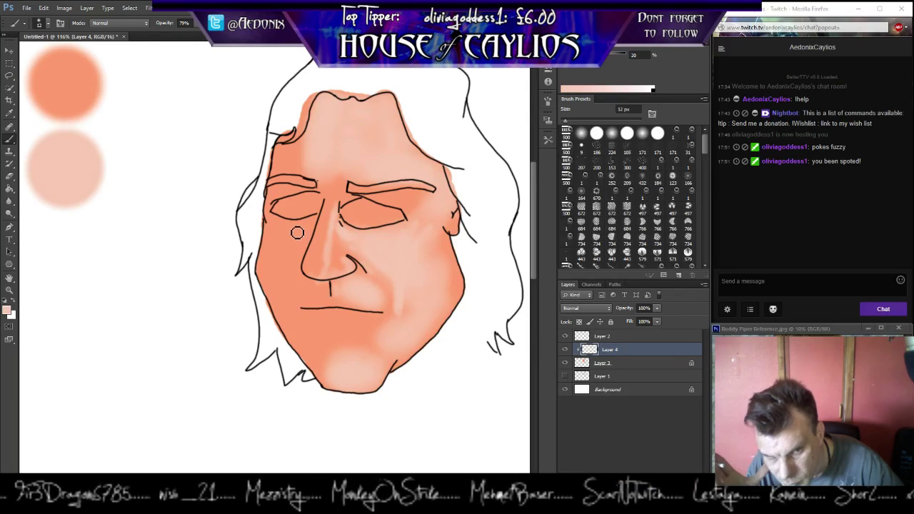
click(193, 24)
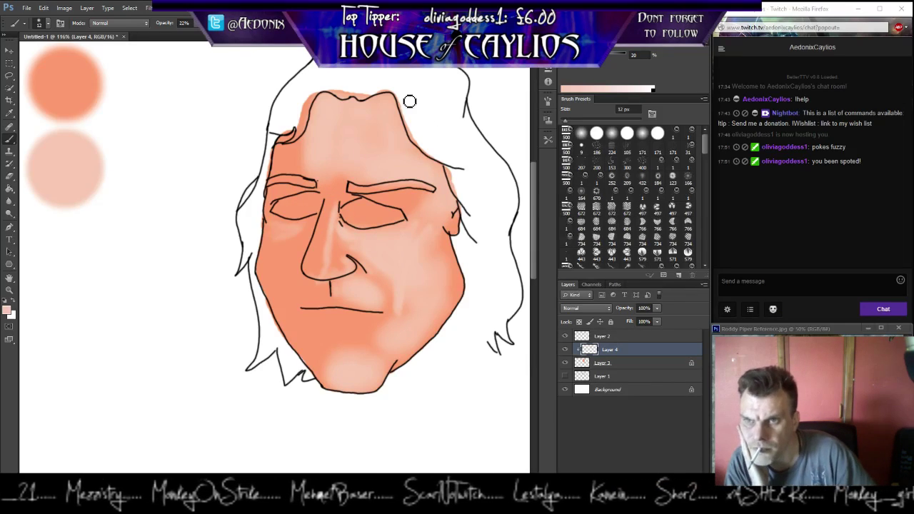
Set the foreground colour to the darker muted peach cd9980 for shading and return to the Brush tool.
key(i)
click(7, 308)
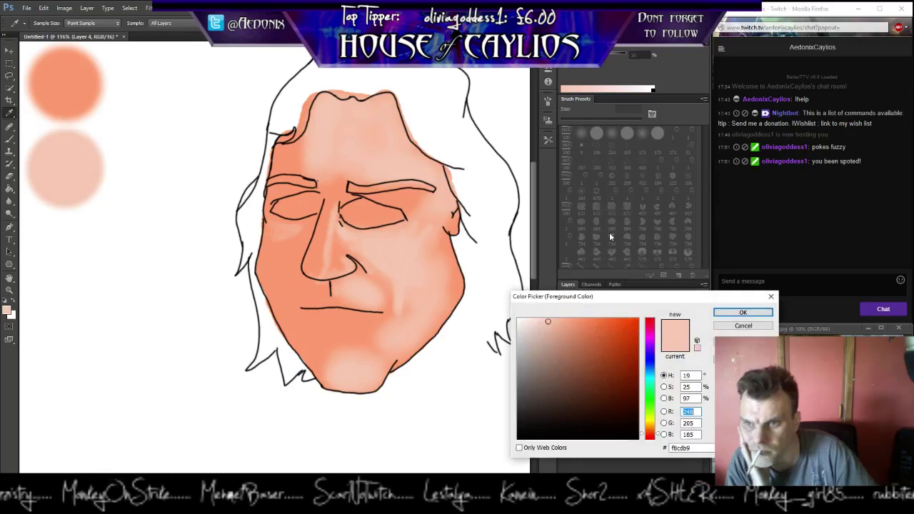
click(551, 348)
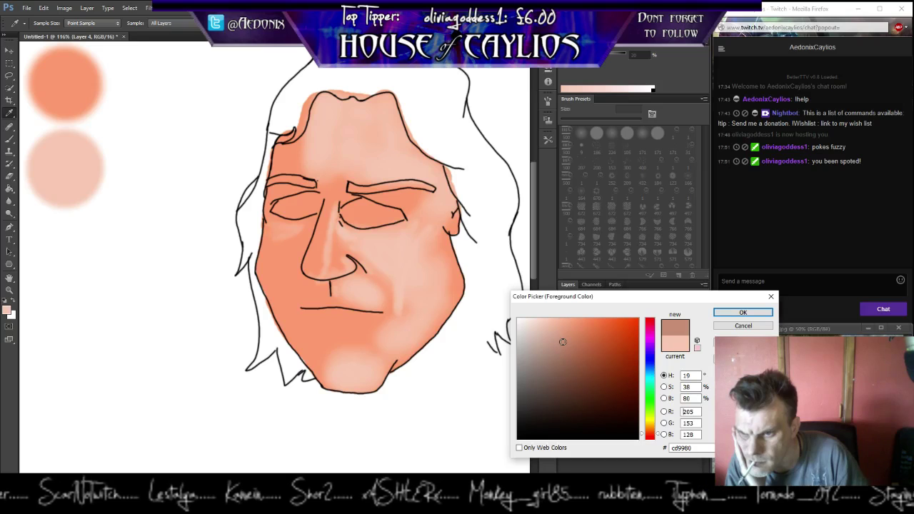
click(743, 312)
key(b)
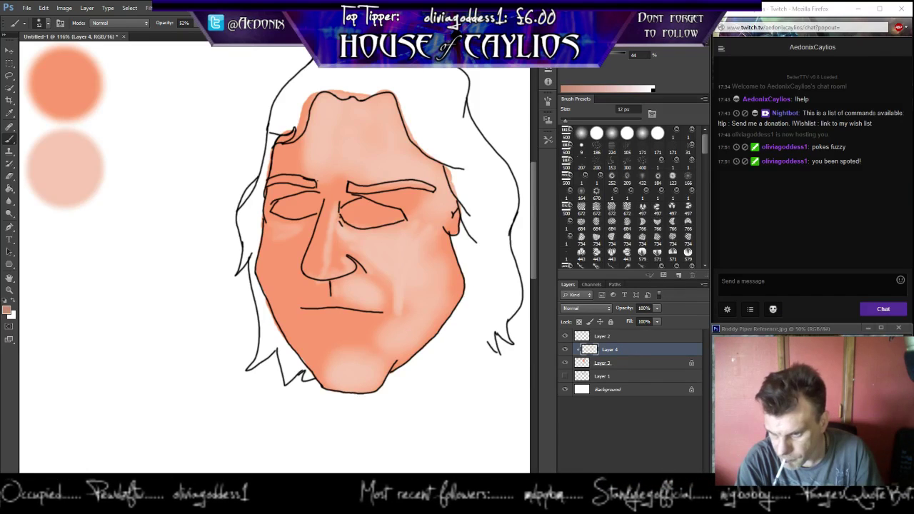
Add a new layer clipped above Layer 4 and brush shadow beneath the inner corner of the right-hand eye.
key(ctrl+shift+alt+n)
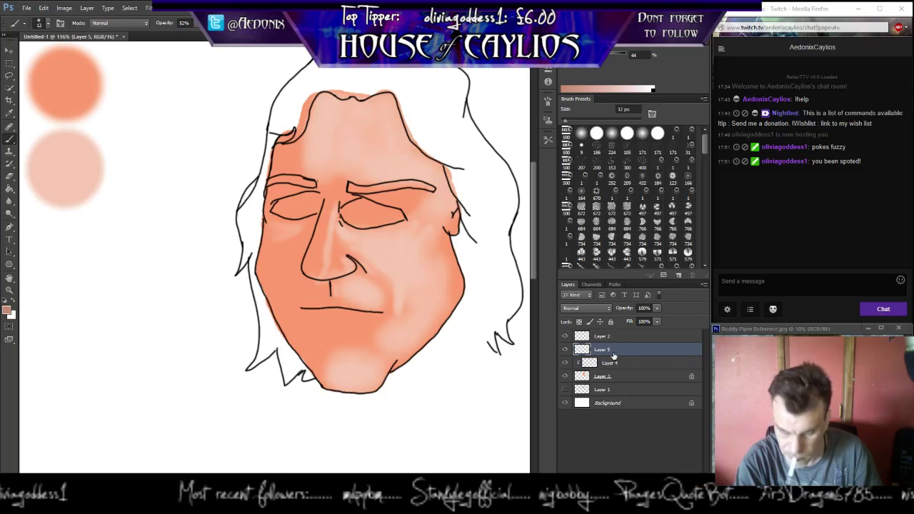
alt+click(618, 353)
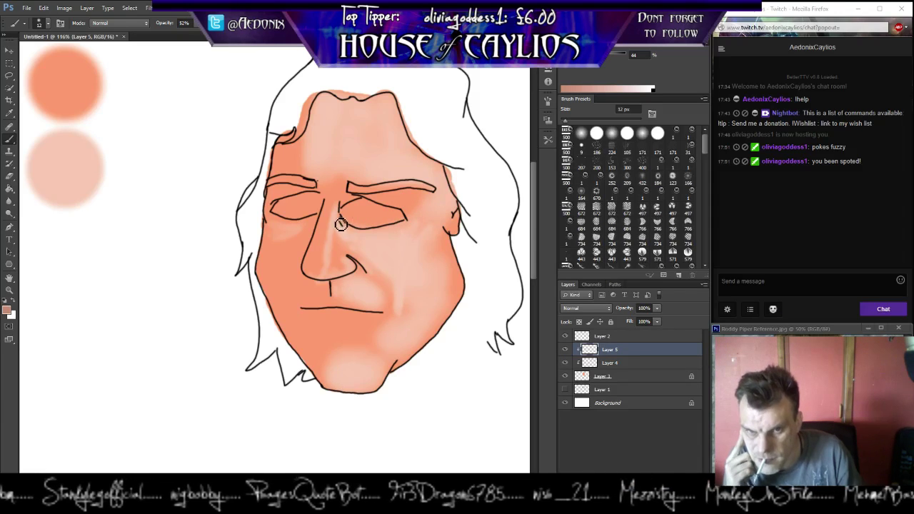
mouse_move(360, 236)
mouse_down()
mouse_move(344, 221)
mouse_move(351, 238)
mouse_move(372, 247)
mouse_move(350, 240)
mouse_move(363, 246)
mouse_move(342, 225)
mouse_up()
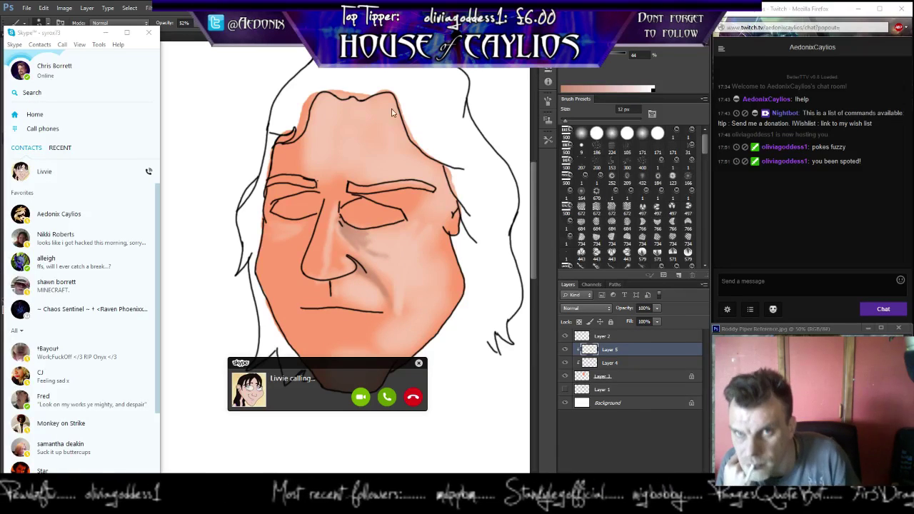
Answer the incoming Skype call and bring the Twitch chat window back in front of the call window.
click(386, 397)
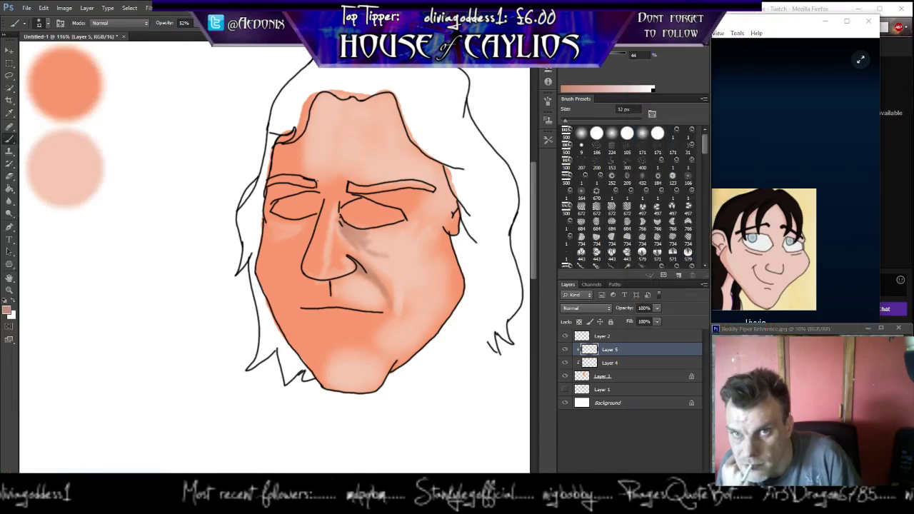
mouse_move(877, 130)
click(897, 169)
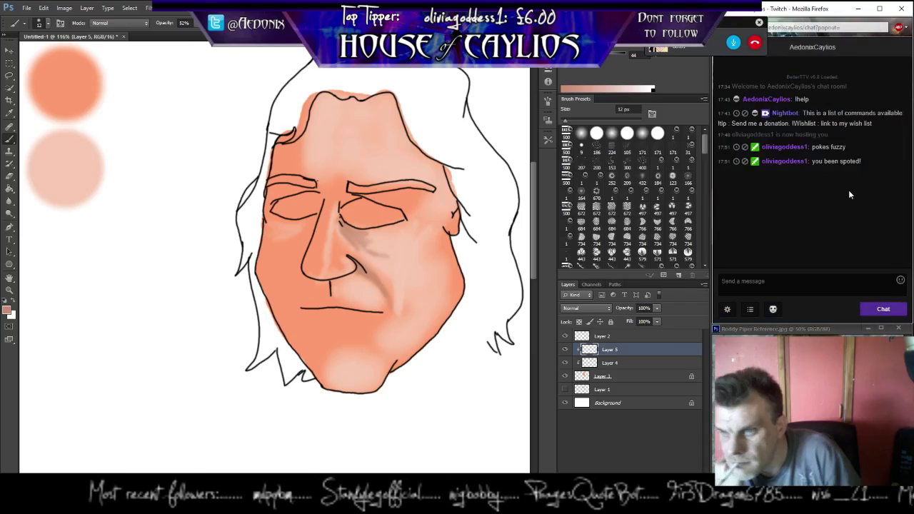
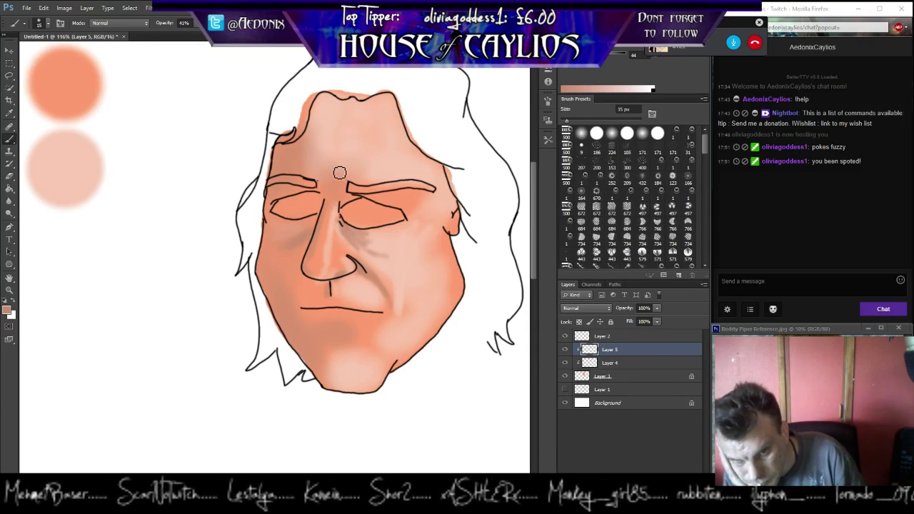
Shade the area above the inner corner of the right-hand eye on Layer 5 with the 15 px brush.
click(9, 188)
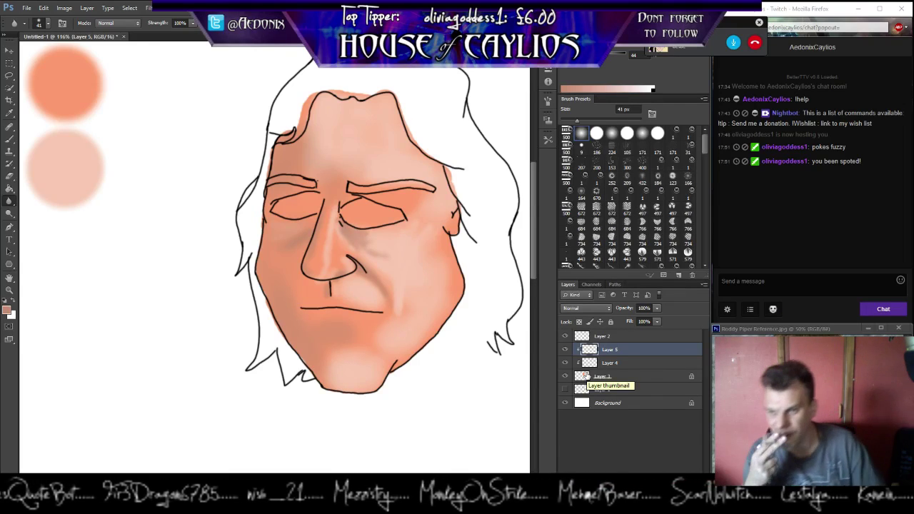
click(626, 365)
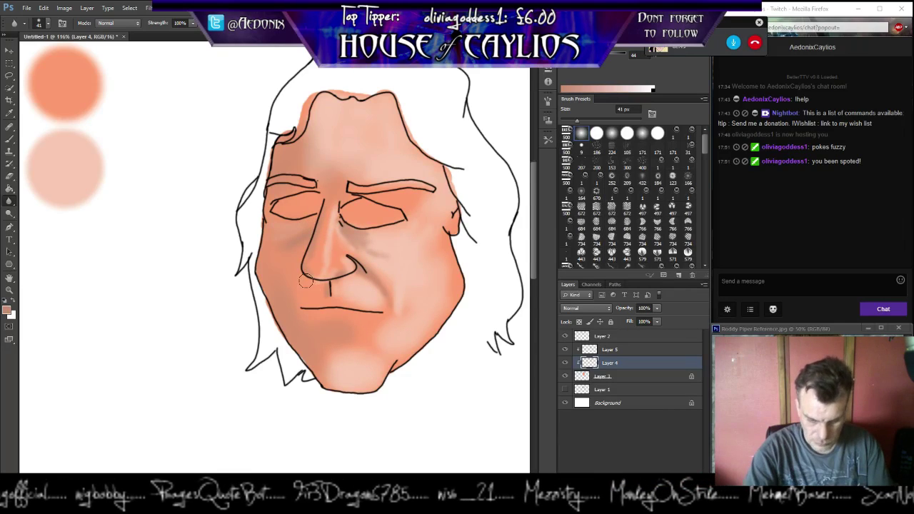
key(z)
click(348, 202)
click(348, 203)
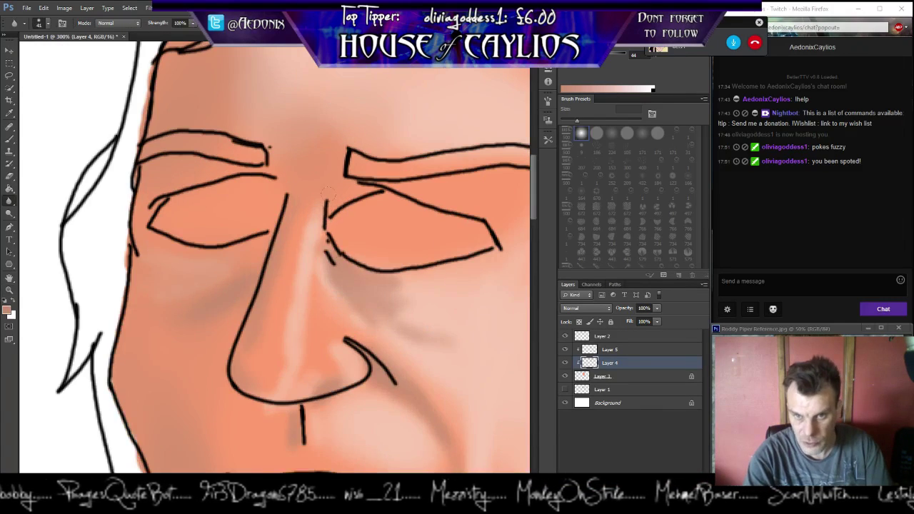
click(601, 350)
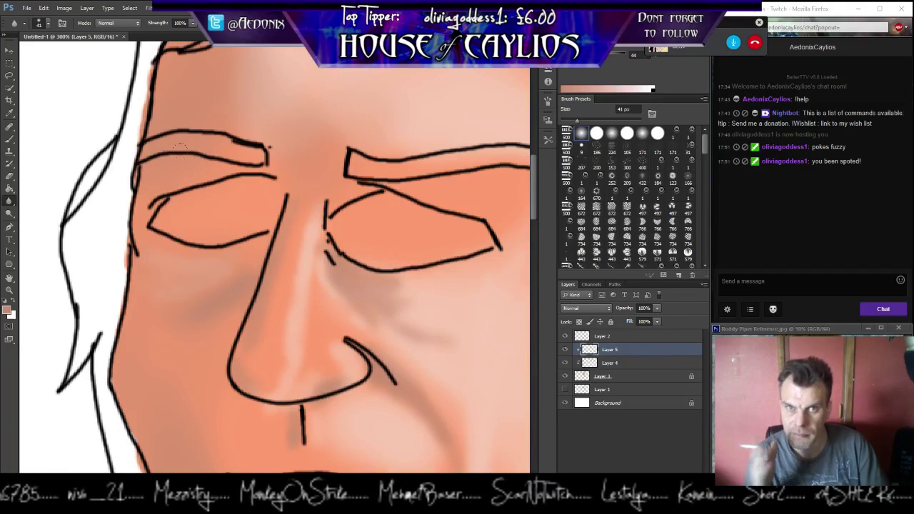
click(10, 139)
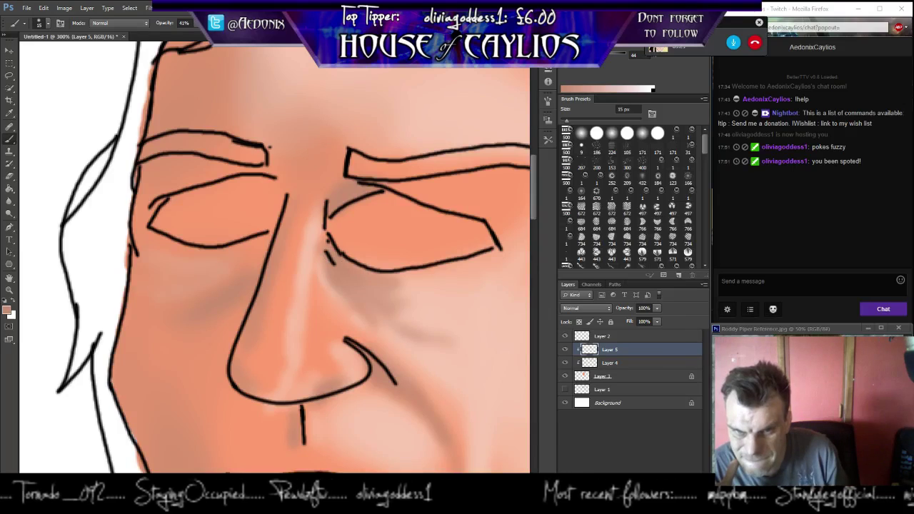
Choose a darker reddish brown and deepen the shadows around the right-hand eye's inner corner, lower lid and outer corner.
click(609, 52)
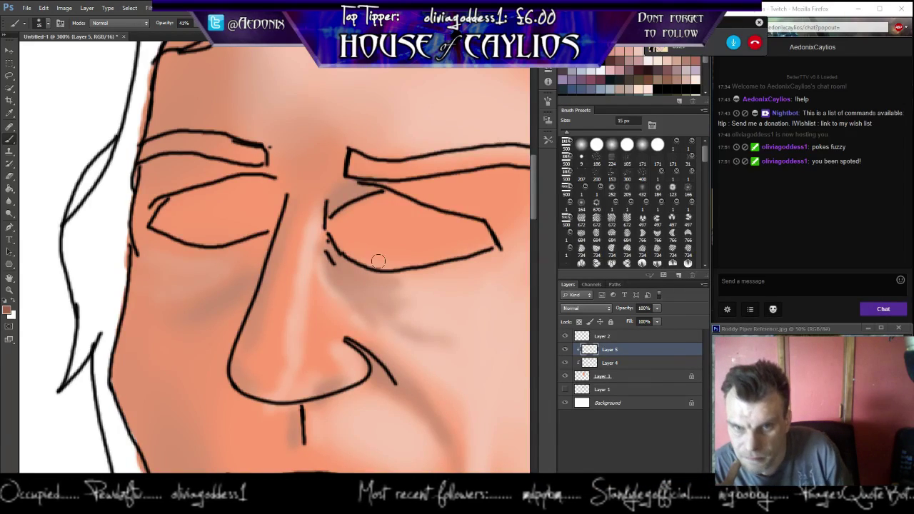
mouse_move(329, 239)
mouse_down()
mouse_move(346, 285)
mouse_move(330, 255)
mouse_move(343, 267)
mouse_move(341, 258)
mouse_move(394, 273)
mouse_move(328, 252)
mouse_move(345, 289)
mouse_move(332, 266)
mouse_up()
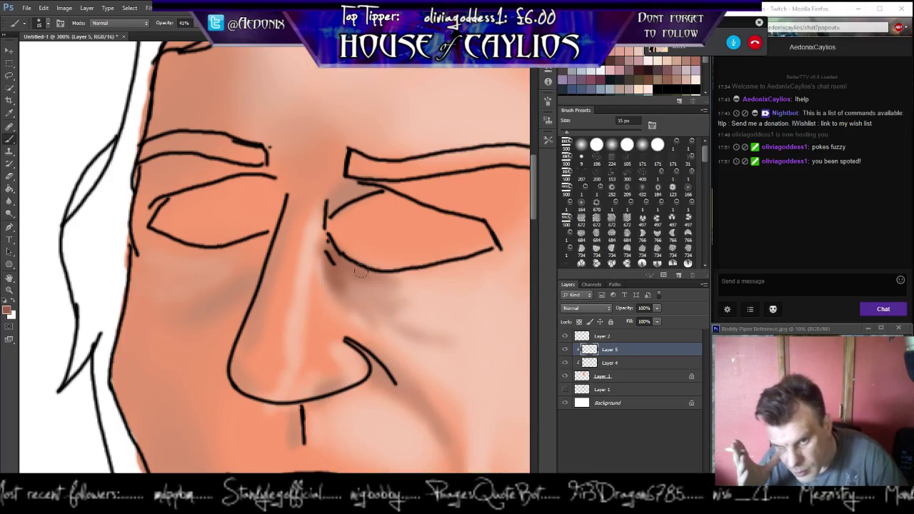
mouse_move(373, 268)
mouse_down()
mouse_move(430, 265)
mouse_move(422, 262)
mouse_up()
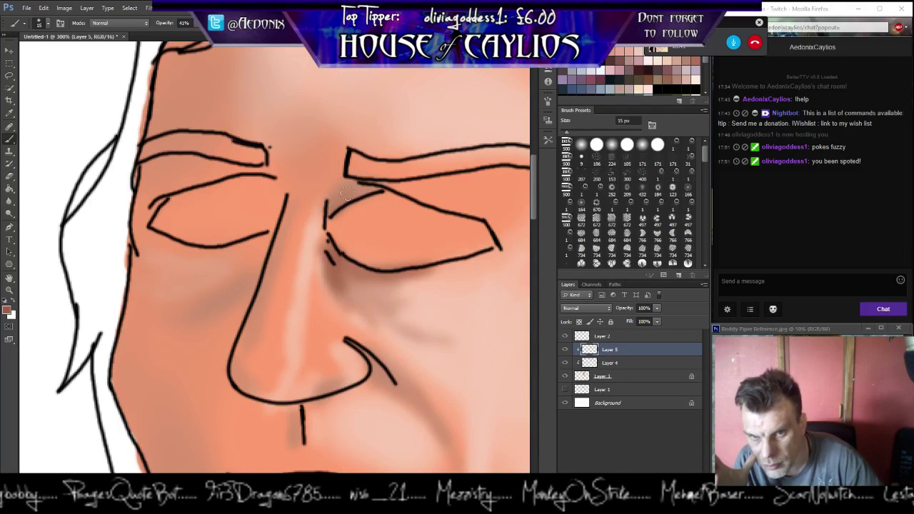
drag(355, 187, 337, 209)
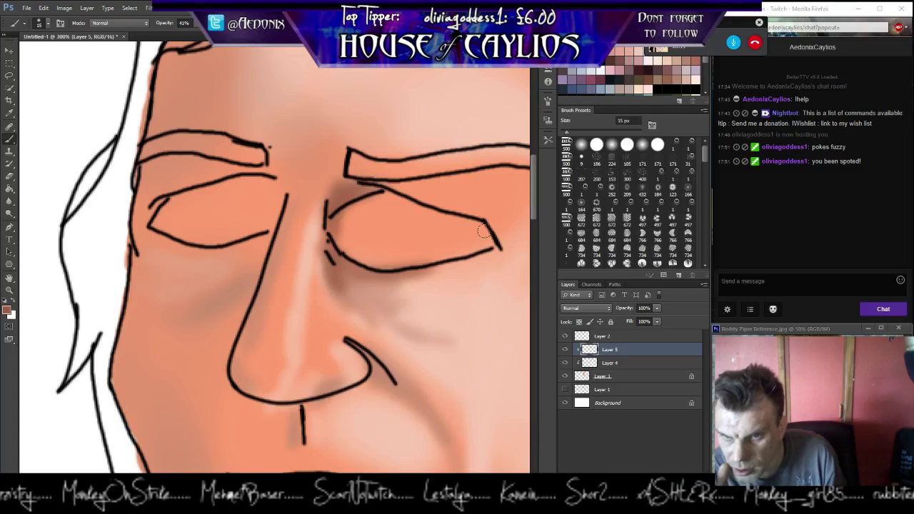
mouse_move(480, 227)
mouse_down()
mouse_move(504, 248)
mouse_move(493, 227)
mouse_up()
drag(437, 212, 470, 224)
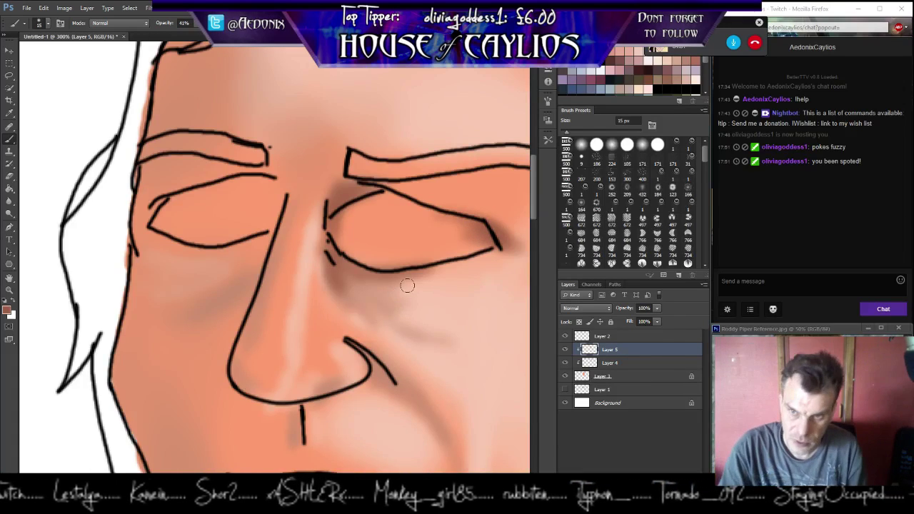
Reduce the brush to 7 px and paint fine wrinkle lines below the right-hand eye, deepening the shadow above its inner corner.
drag(449, 255, 296, 239)
drag(343, 214, 341, 216)
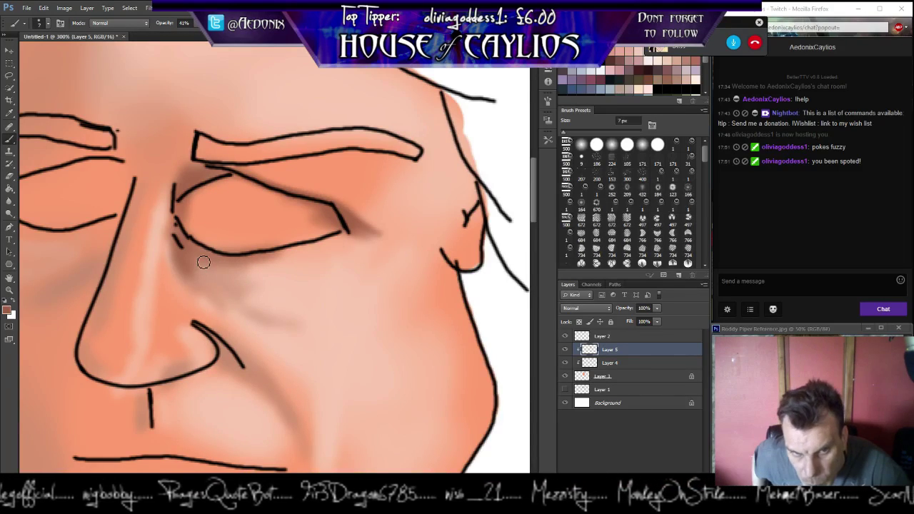
mouse_move(219, 271)
mouse_down()
mouse_move(287, 279)
mouse_move(228, 274)
mouse_move(275, 284)
mouse_move(323, 263)
mouse_up()
drag(221, 270, 204, 265)
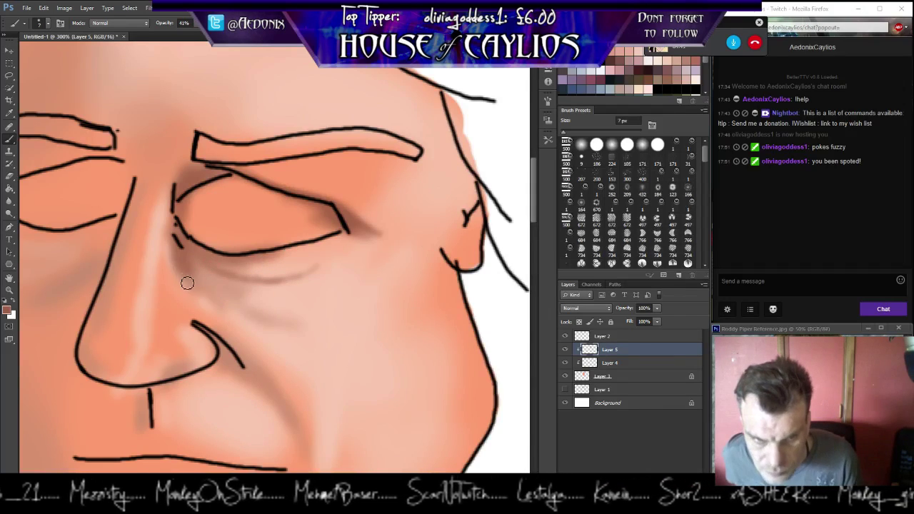
mouse_move(192, 266)
mouse_down()
mouse_move(219, 296)
mouse_move(255, 303)
mouse_move(230, 288)
mouse_up()
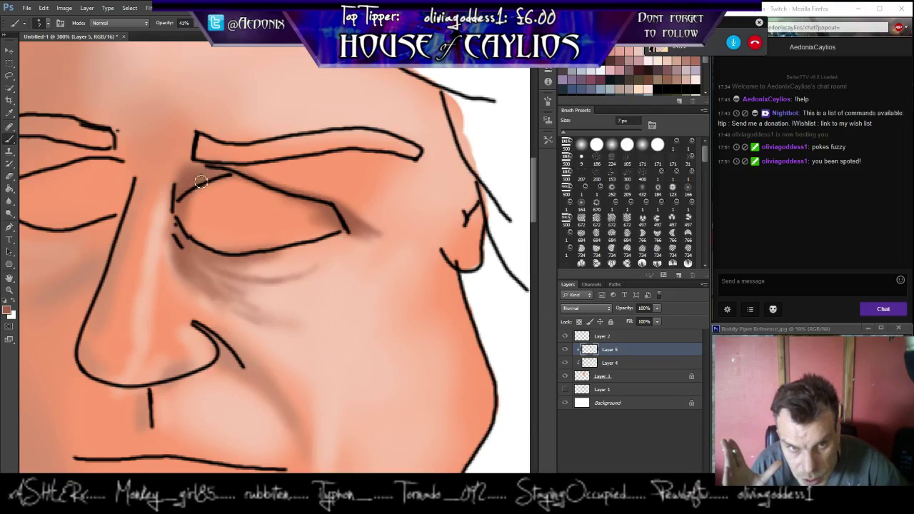
mouse_move(186, 174)
mouse_down()
mouse_move(205, 159)
mouse_move(185, 178)
mouse_up()
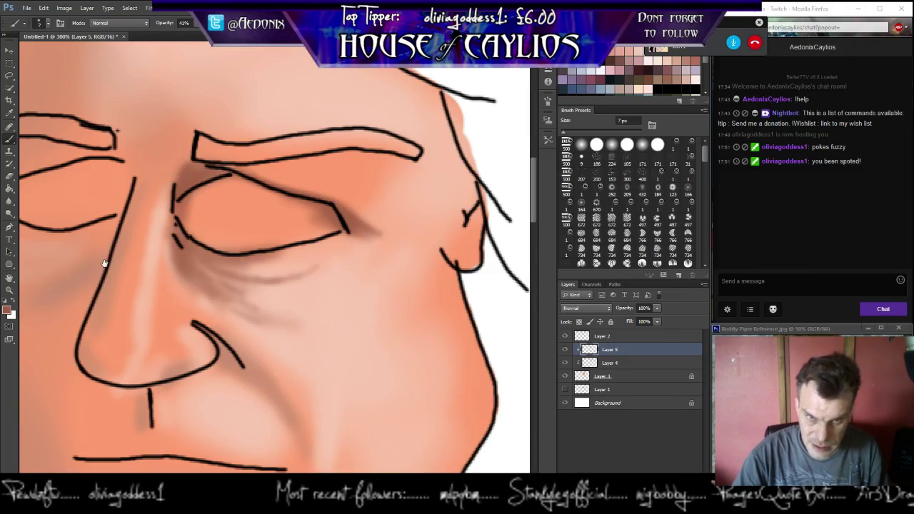
scroll(104, 264, up, 6)
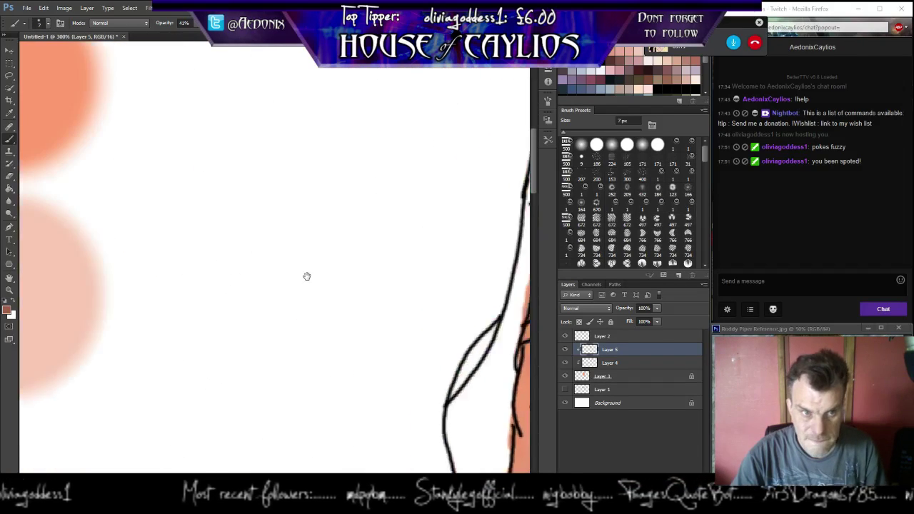
Sample the pale pink from the lower skin swatch circle and make Layer 4 active for the area around the right-hand eye.
drag(306, 276, 378, 278)
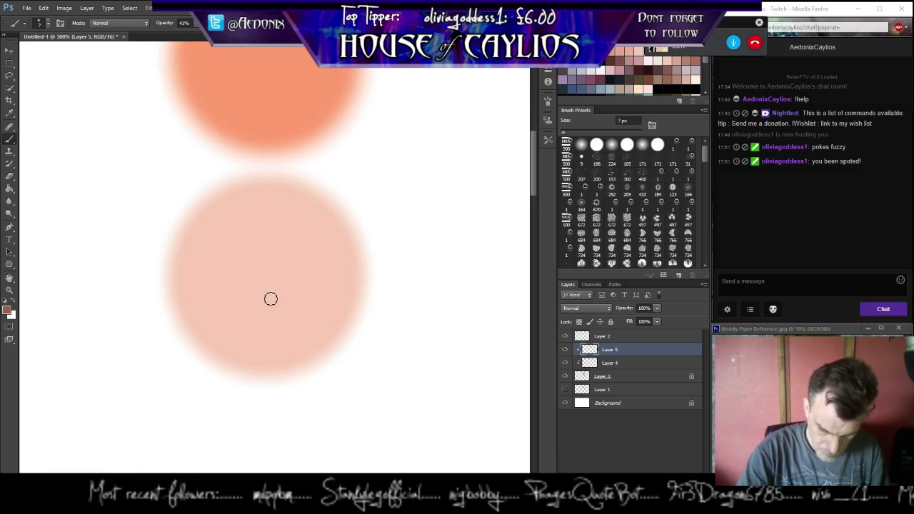
alt+click(268, 284)
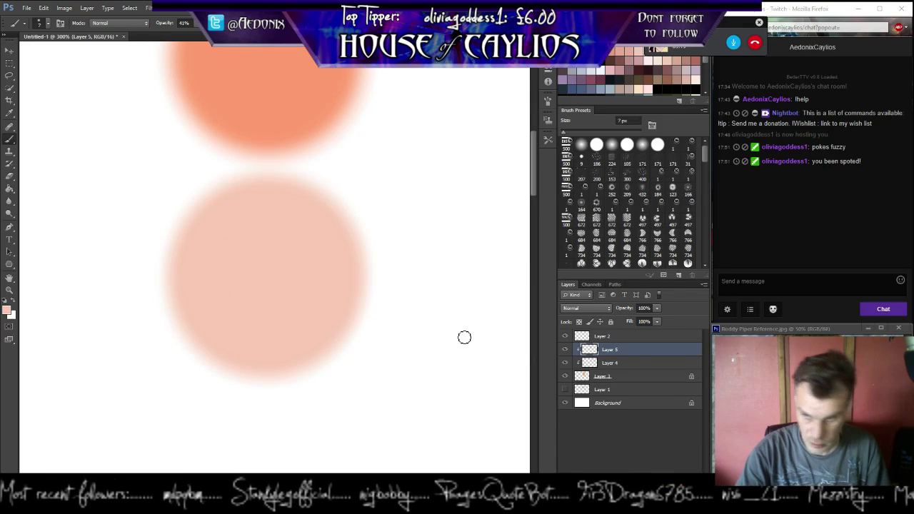
click(623, 363)
drag(369, 368, 196, 275)
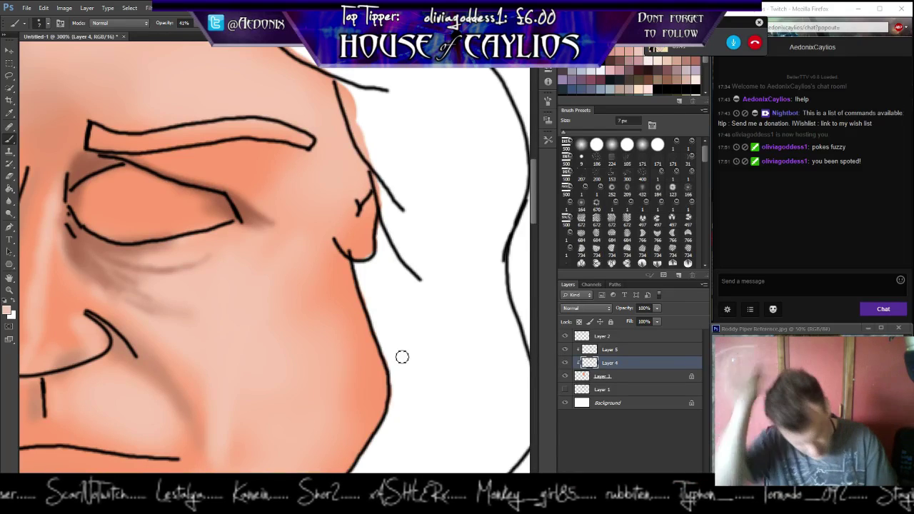
Merge Layer 5 and Layer 4 with the base skin layer they are clipped to.
click(626, 350)
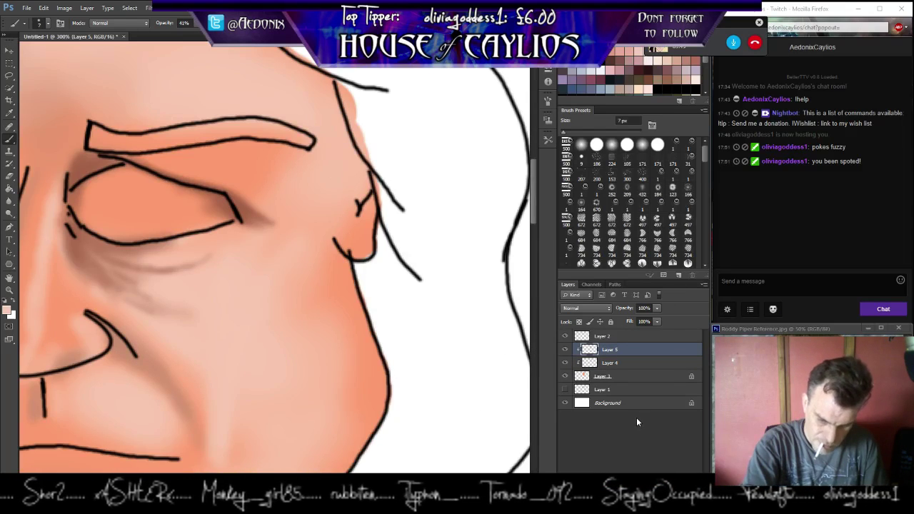
shift+click(627, 379)
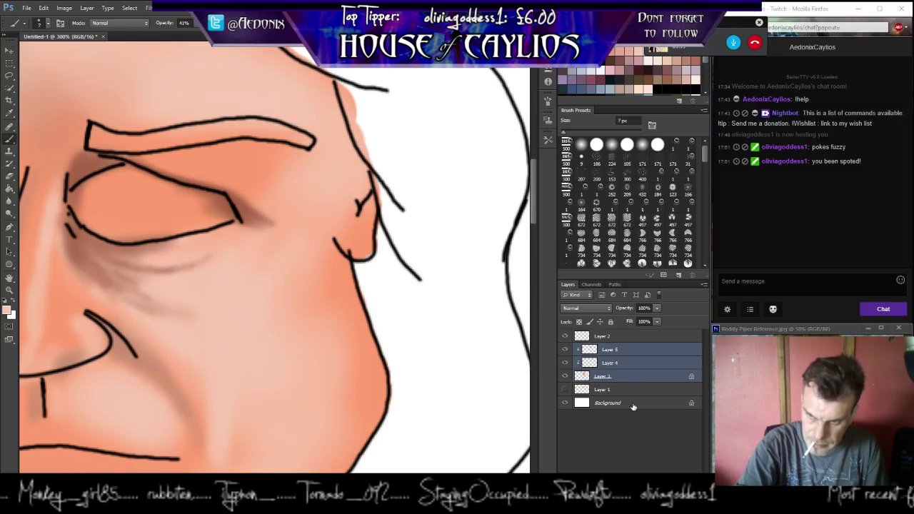
key(ctrl+e)
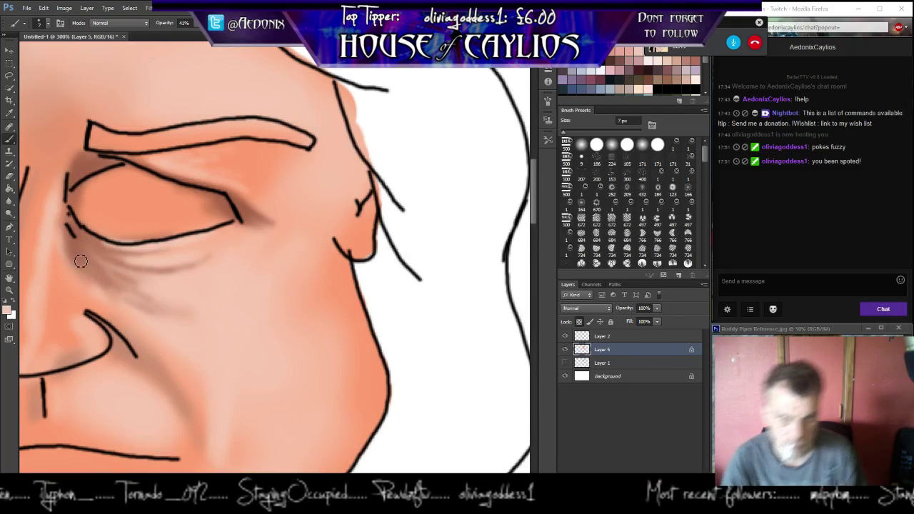
Erase the skin colour inside both eye outlines on the merged Layer 5, starting at 28 px and reducing the eraser to 10 px.
drag(60, 280, 242, 312)
click(8, 178)
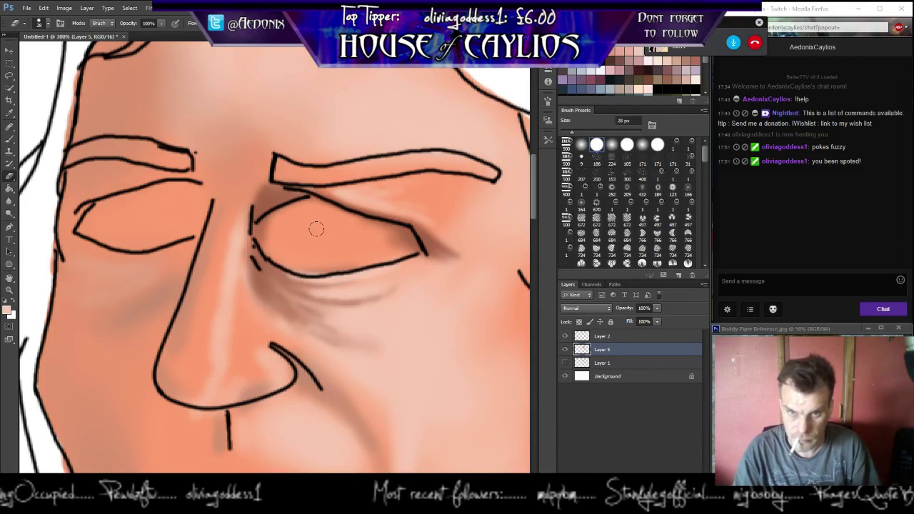
drag(304, 211, 343, 236)
click(571, 130)
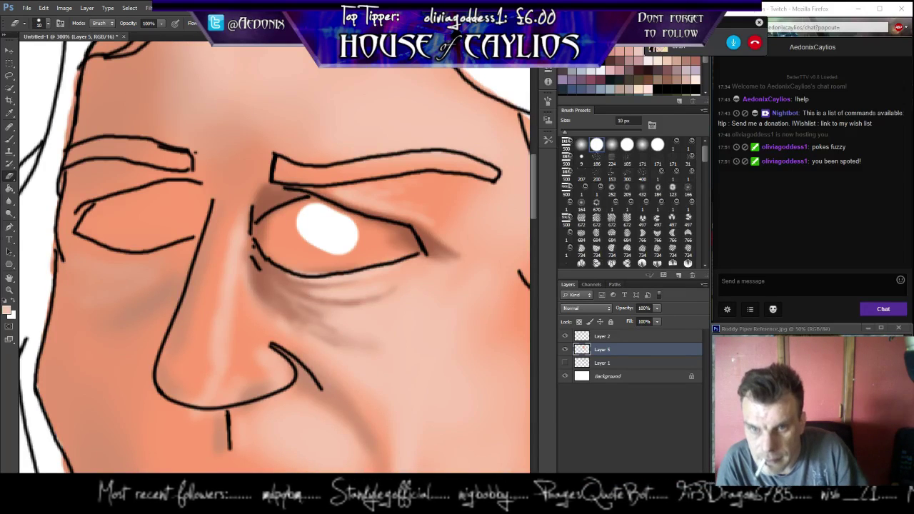
mouse_move(405, 236)
mouse_down()
mouse_move(413, 246)
mouse_move(351, 212)
mouse_move(307, 204)
mouse_up()
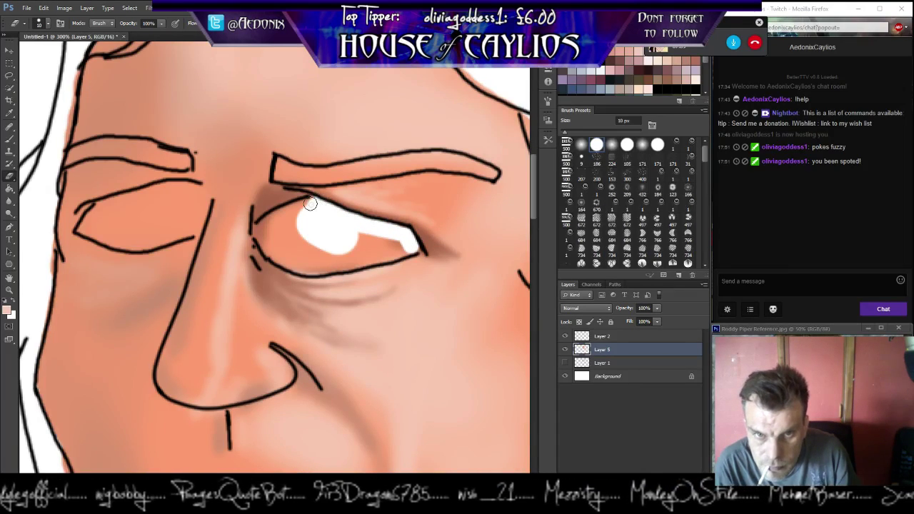
mouse_move(403, 247)
mouse_down()
mouse_move(351, 247)
mouse_move(361, 249)
mouse_move(347, 261)
mouse_move(383, 253)
mouse_move(372, 238)
mouse_move(331, 238)
mouse_move(349, 250)
mouse_move(281, 253)
mouse_move(290, 261)
mouse_move(353, 259)
mouse_move(308, 255)
mouse_move(306, 238)
mouse_move(262, 229)
mouse_move(267, 239)
mouse_move(268, 223)
mouse_move(289, 213)
mouse_move(295, 248)
mouse_move(274, 253)
mouse_move(288, 230)
mouse_up()
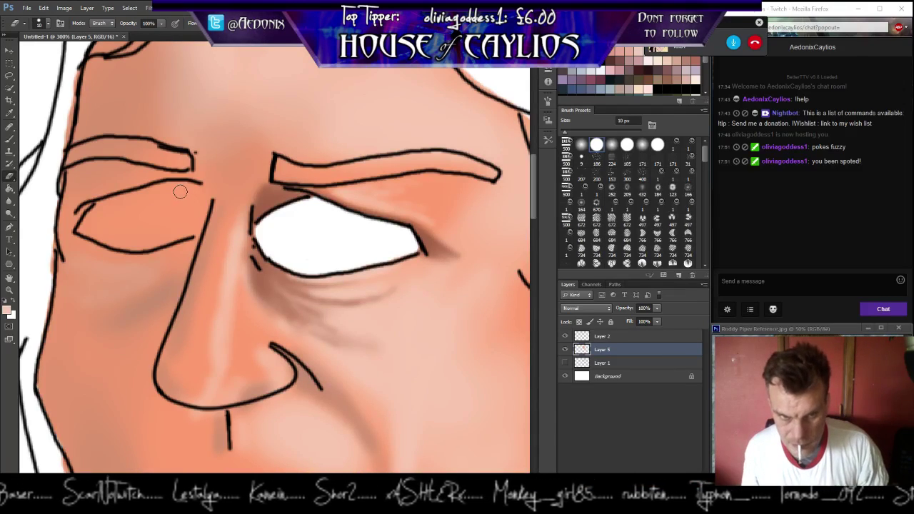
mouse_move(181, 192)
mouse_down()
mouse_move(186, 230)
mouse_move(190, 218)
mouse_move(166, 188)
mouse_move(125, 200)
mouse_move(166, 186)
mouse_move(104, 208)
mouse_move(84, 227)
mouse_move(152, 240)
mouse_move(180, 230)
mouse_move(179, 214)
mouse_move(136, 229)
mouse_move(131, 213)
mouse_move(103, 218)
mouse_move(117, 226)
mouse_up()
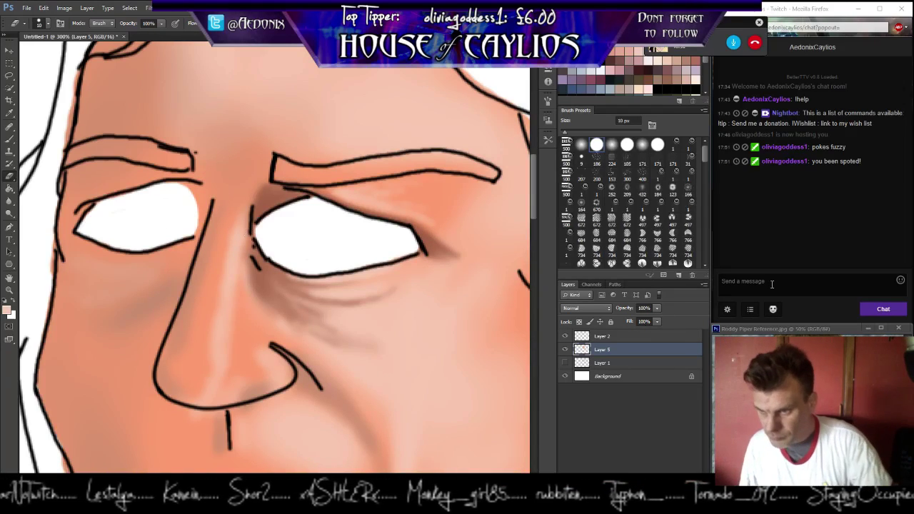
Check the Twitch chat's viewer list and return to the chat messages.
click(750, 313)
click(750, 311)
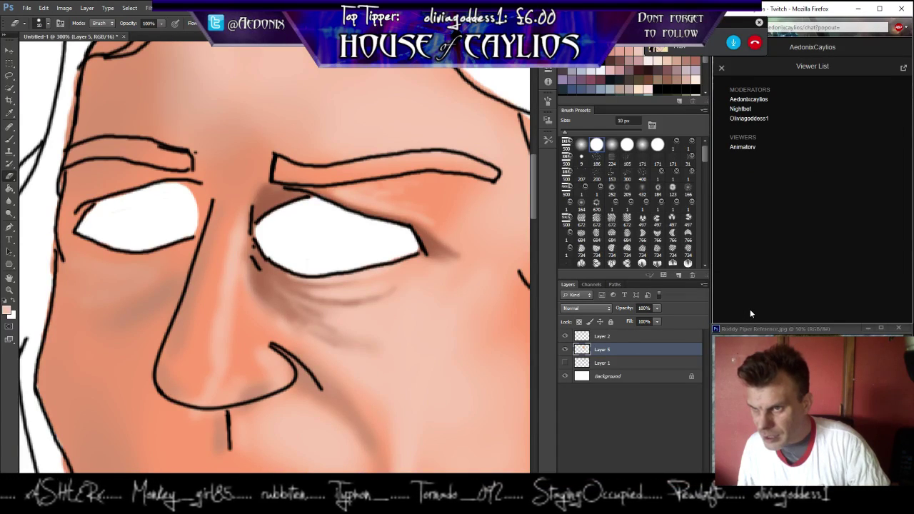
click(720, 70)
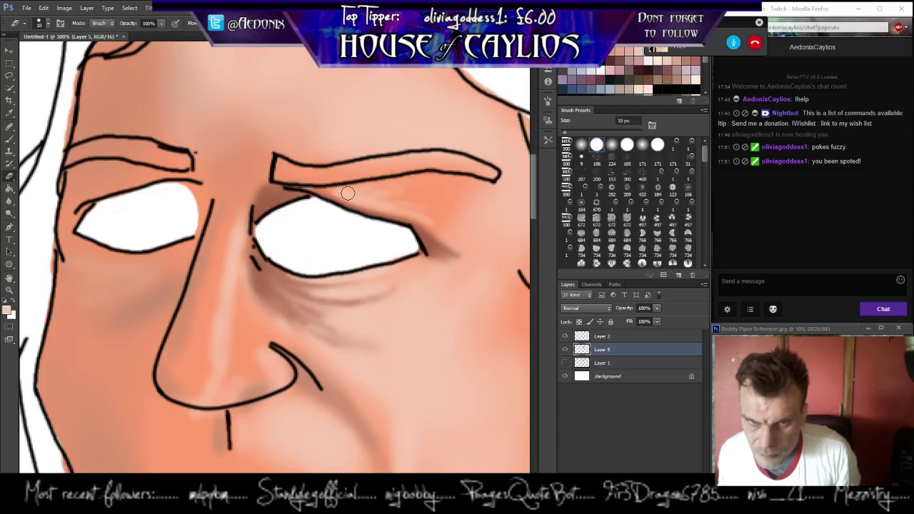
Paint reddish-brown frown lines between the eyebrows and wrinkles below the left-hand eye with a 7 px brush at 23% opacity.
drag(348, 192, 384, 205)
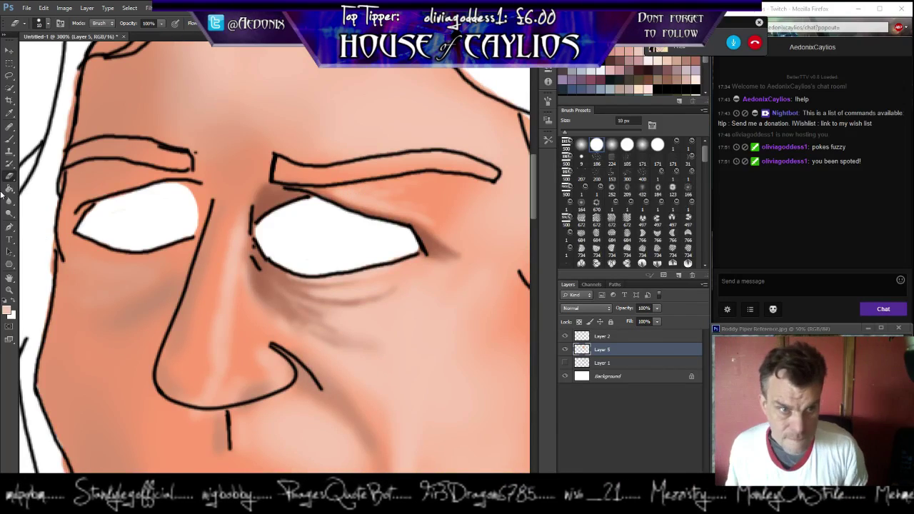
click(11, 142)
key(bracketleft)
key(bracketleft)
key(bracketleft)
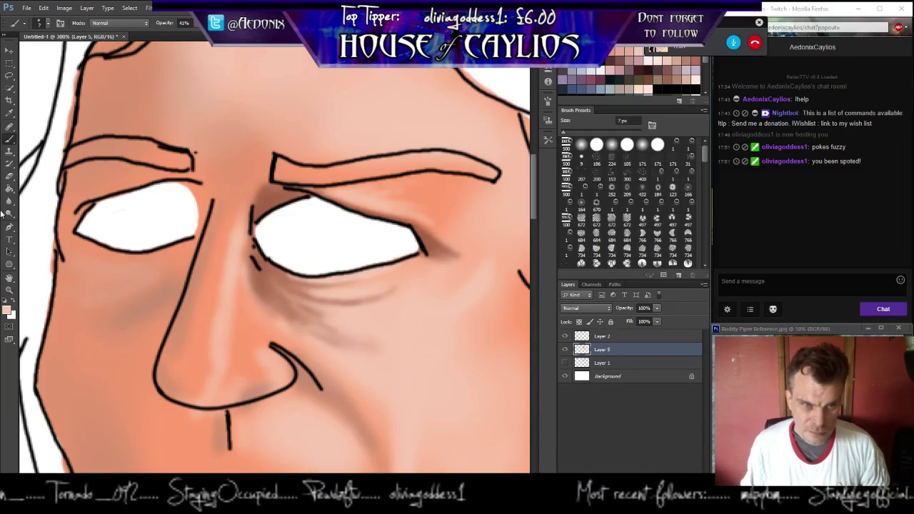
mouse_move(68, 279)
mouse_down()
mouse_move(184, 278)
mouse_move(249, 348)
mouse_move(145, 271)
mouse_move(333, 275)
mouse_move(312, 236)
mouse_move(113, 219)
mouse_up()
mouse_move(400, 219)
mouse_down()
mouse_move(212, 218)
mouse_move(181, 168)
mouse_move(181, 132)
mouse_up()
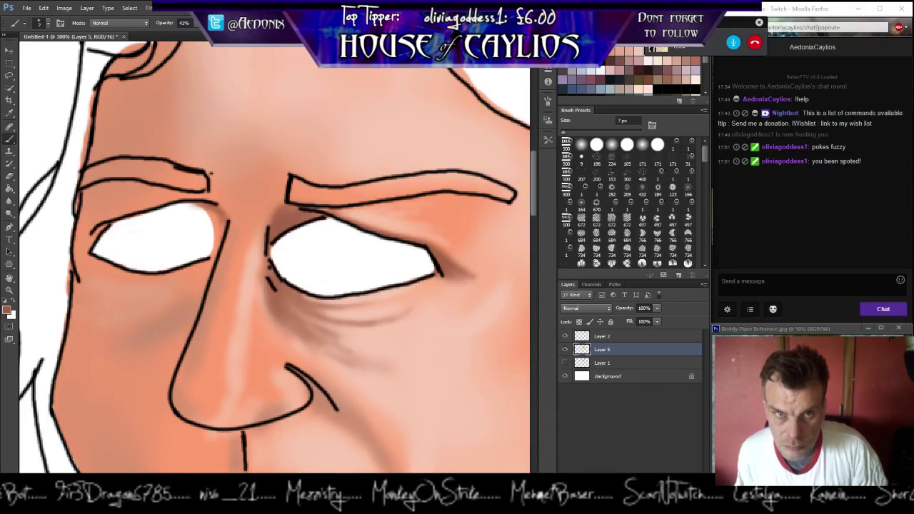
click(196, 24)
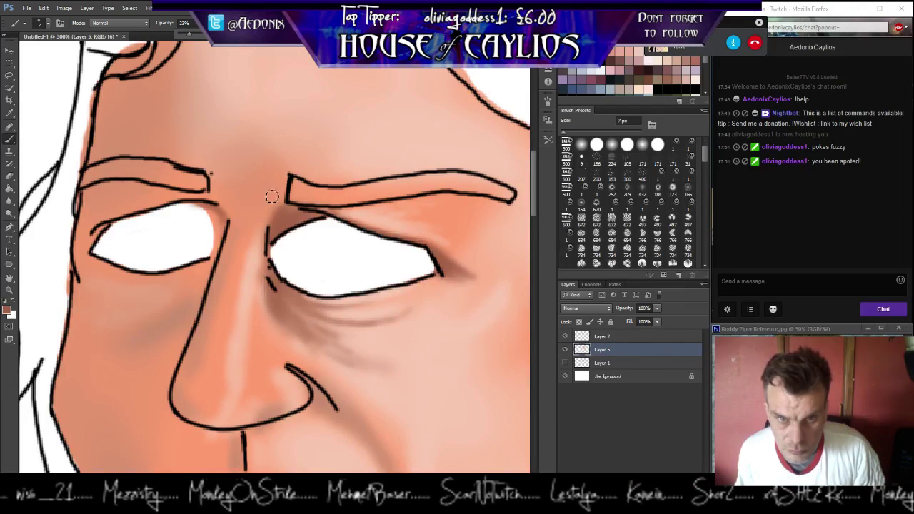
mouse_move(269, 213)
mouse_down()
mouse_move(279, 192)
mouse_move(272, 178)
mouse_move(263, 196)
mouse_move(252, 179)
mouse_move(246, 190)
mouse_move(220, 191)
mouse_up()
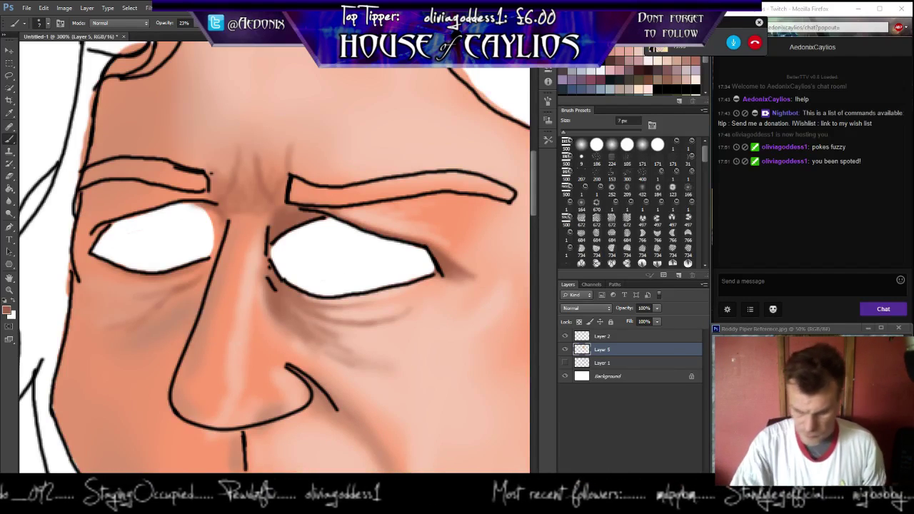
Make the line-art layer, Layer 2, active with a 3 px black brush at 100% opacity for work around the nose.
scroll(171, 322, down, 3)
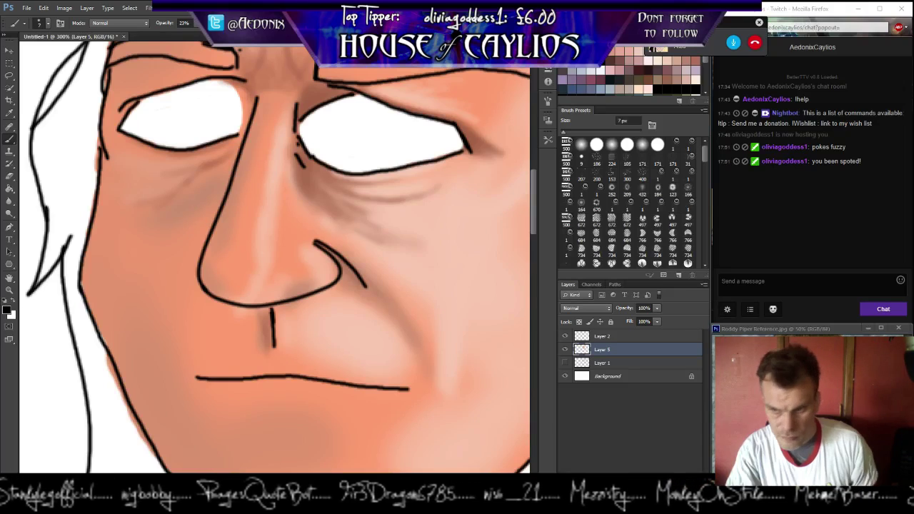
click(597, 339)
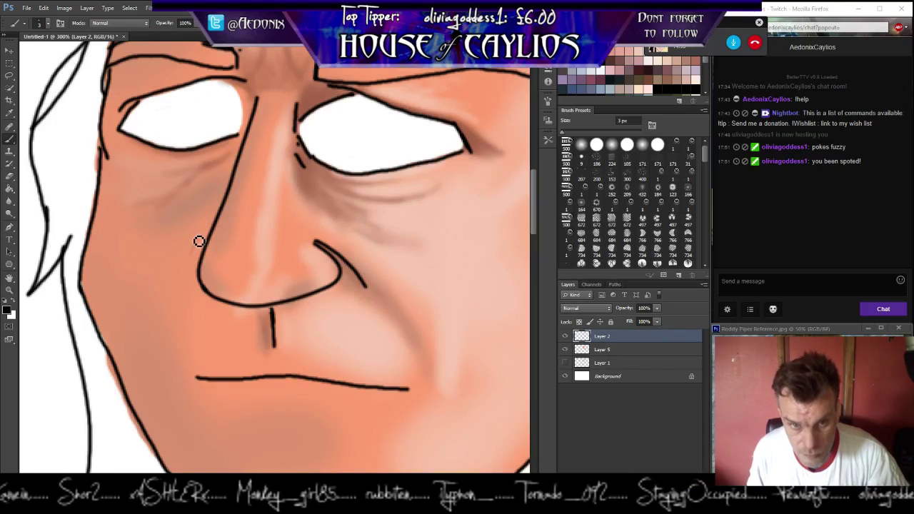
drag(200, 233, 195, 264)
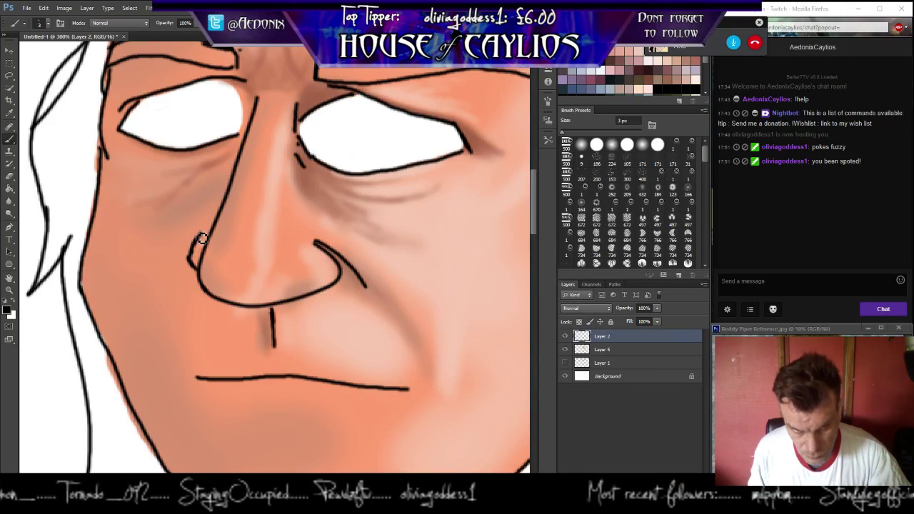
drag(198, 243, 175, 274)
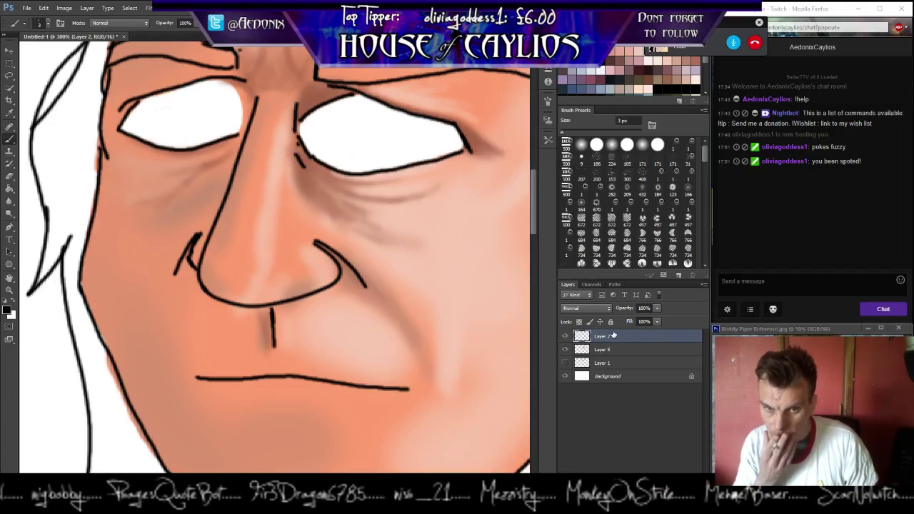
key(ctrl+z)
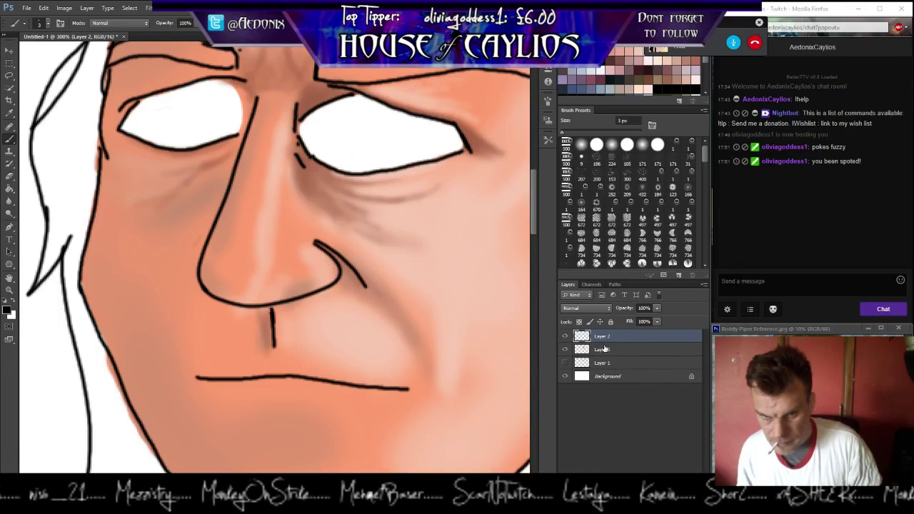
Check the shading with the Layer 2 line art hidden, and ink the left-hand nostril wing and a short crease beside it in black.
click(565, 337)
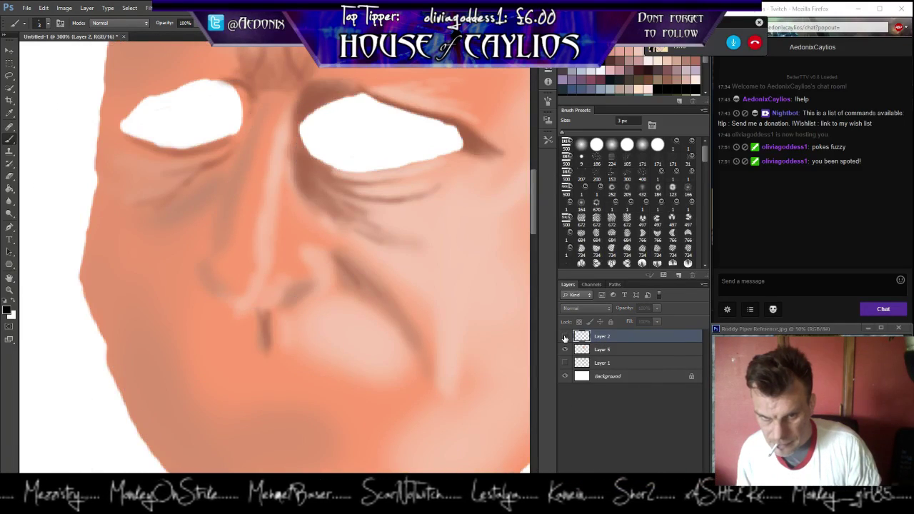
click(565, 336)
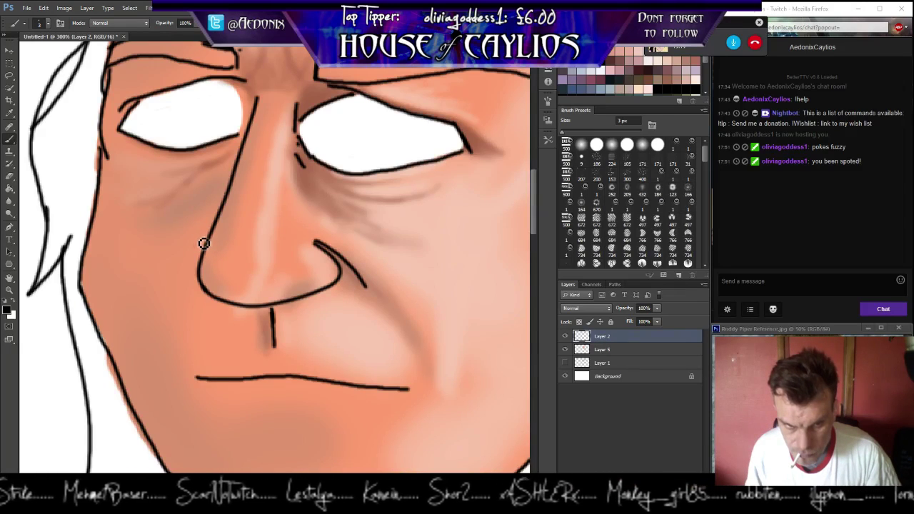
mouse_move(204, 243)
mouse_down()
mouse_move(190, 261)
mouse_move(200, 281)
mouse_up()
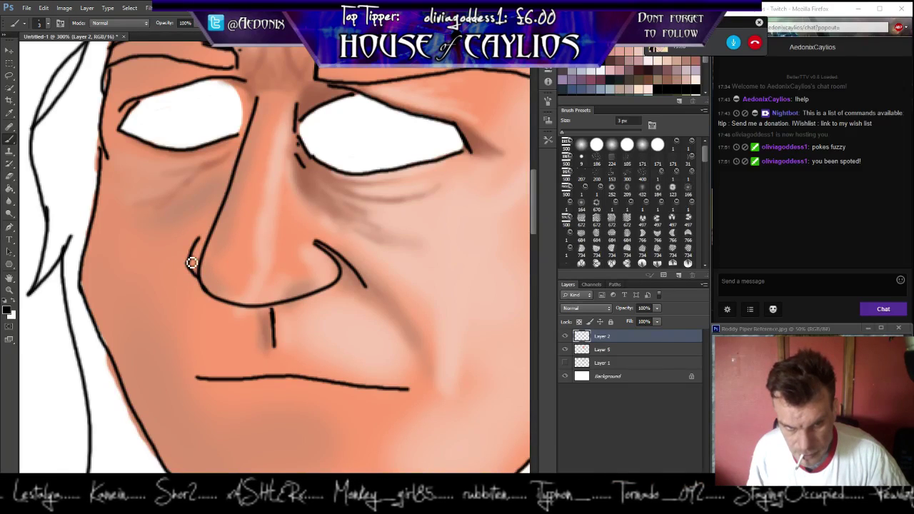
drag(195, 253, 175, 281)
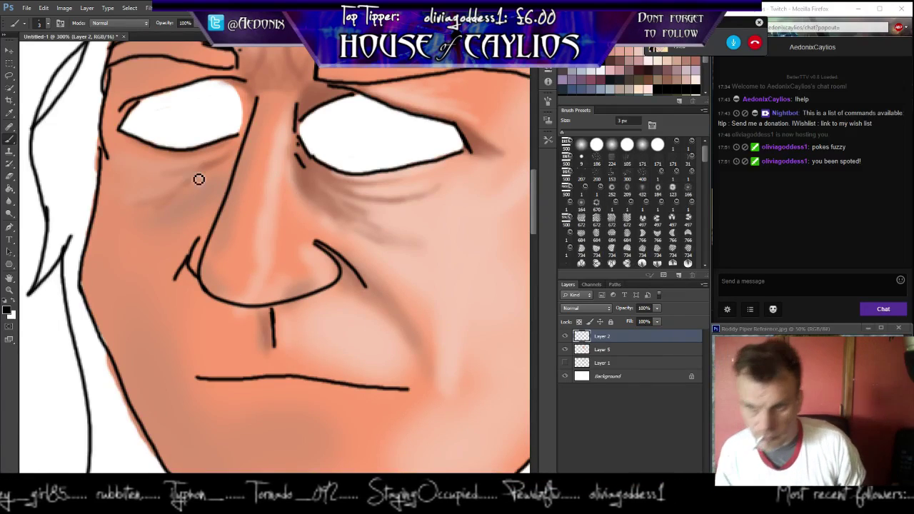
On Layer 5, extend the left-hand nostril crease in reddish brown with a soft 3 px brush at 47% opacity, and shade the nose tip's underside at 7 px.
click(623, 350)
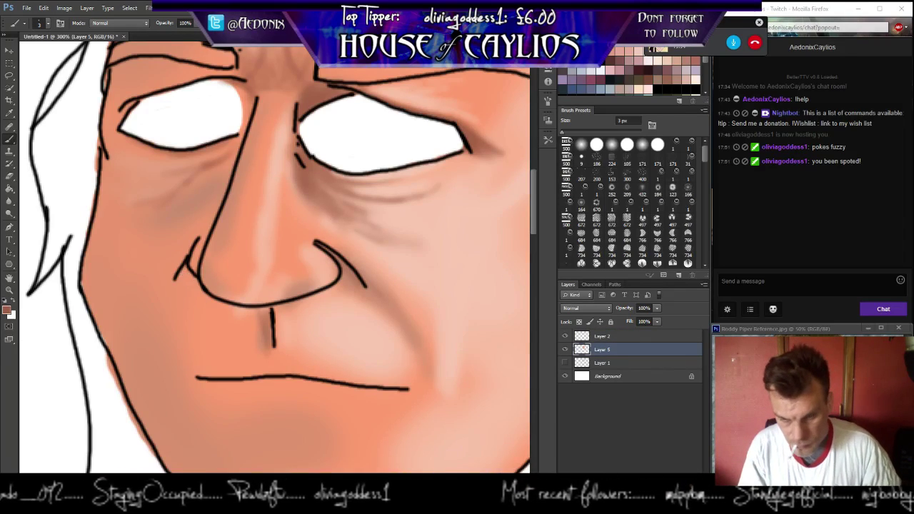
drag(190, 265, 173, 297)
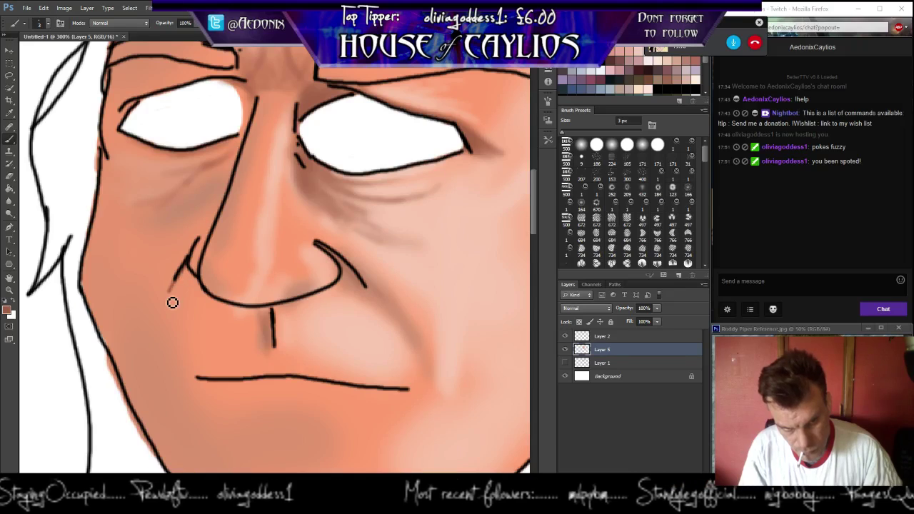
drag(191, 24, 195, 29)
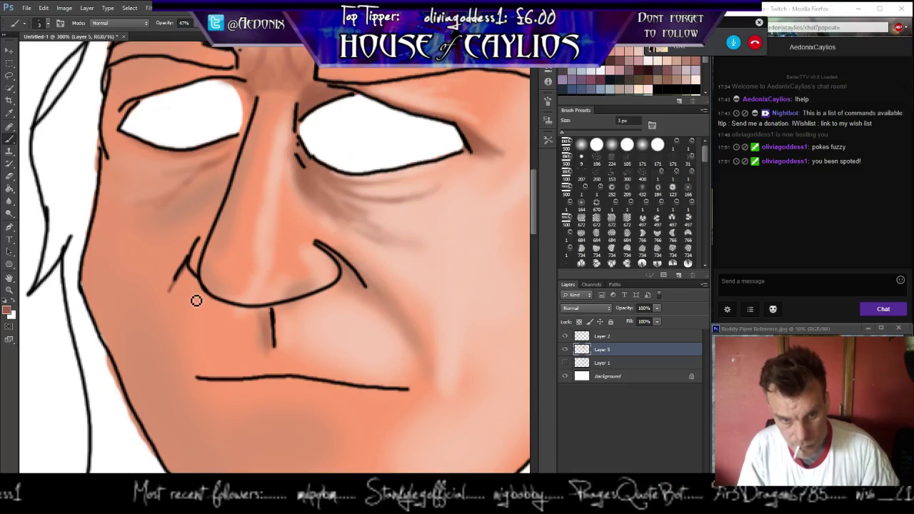
click(581, 146)
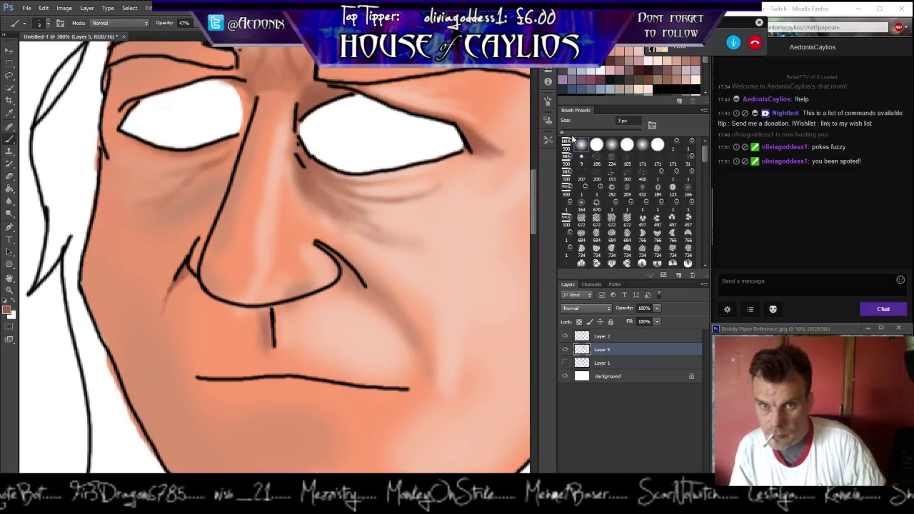
drag(562, 134, 565, 134)
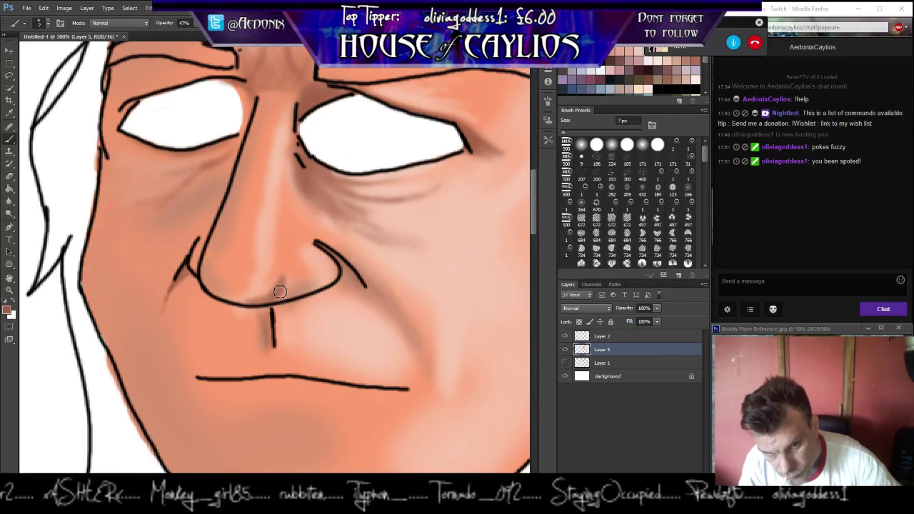
mouse_move(277, 296)
mouse_down()
mouse_move(316, 290)
mouse_move(287, 303)
mouse_move(319, 289)
mouse_move(286, 306)
mouse_up()
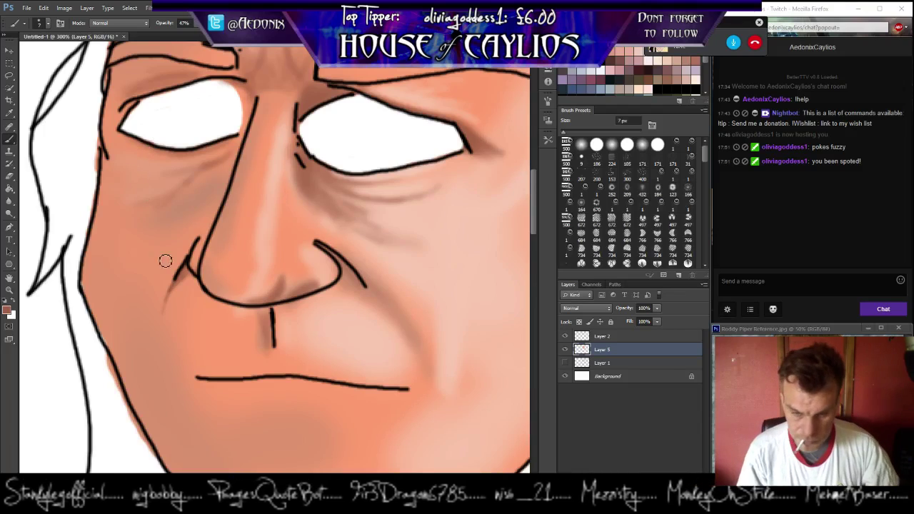
Soften the left-hand eye's wrinkles and the nostril crease with the Blur tool at 41 px, and close the Skype call overlay.
click(10, 201)
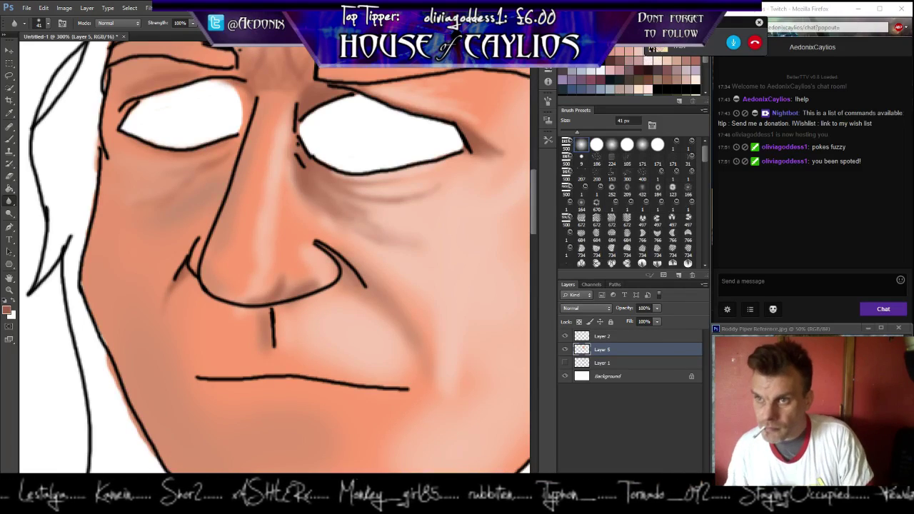
click(760, 23)
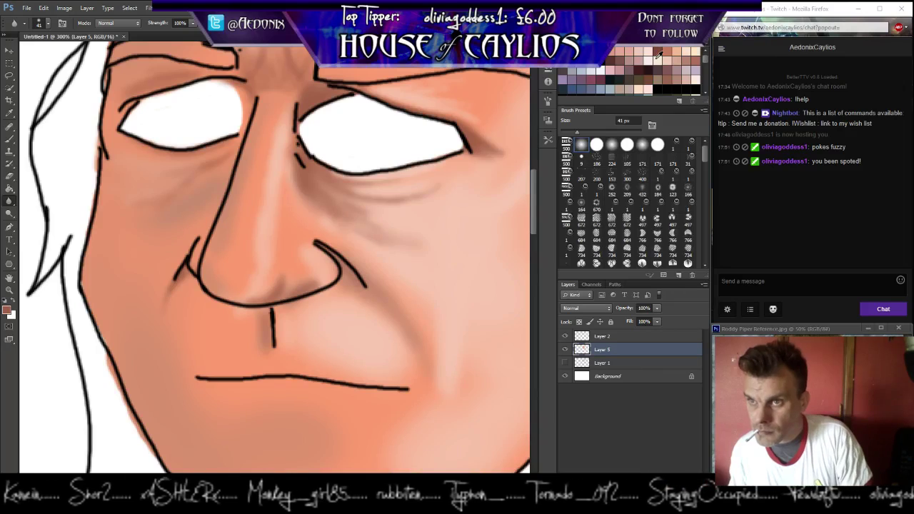
Highlight the right-hand cheek fold, nose bridge and nostril in pale pink with a soft 7 px brush at 47% opacity.
click(650, 57)
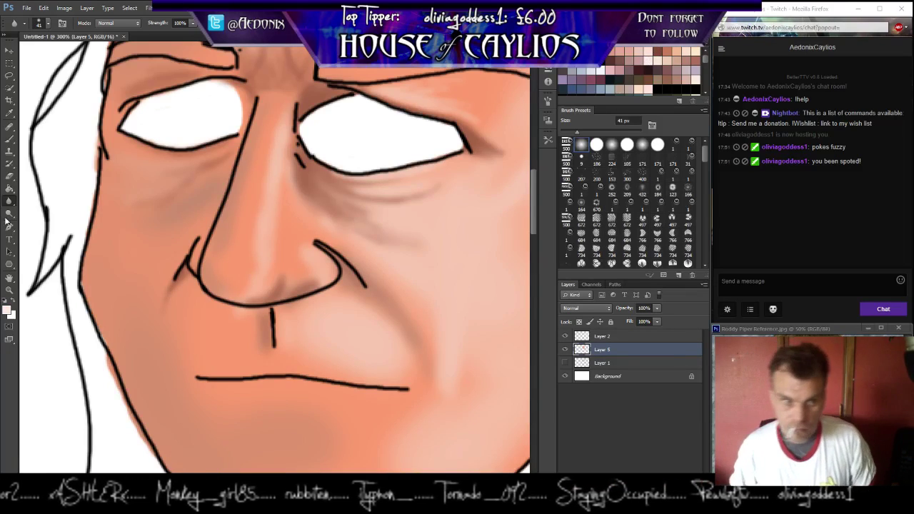
click(9, 142)
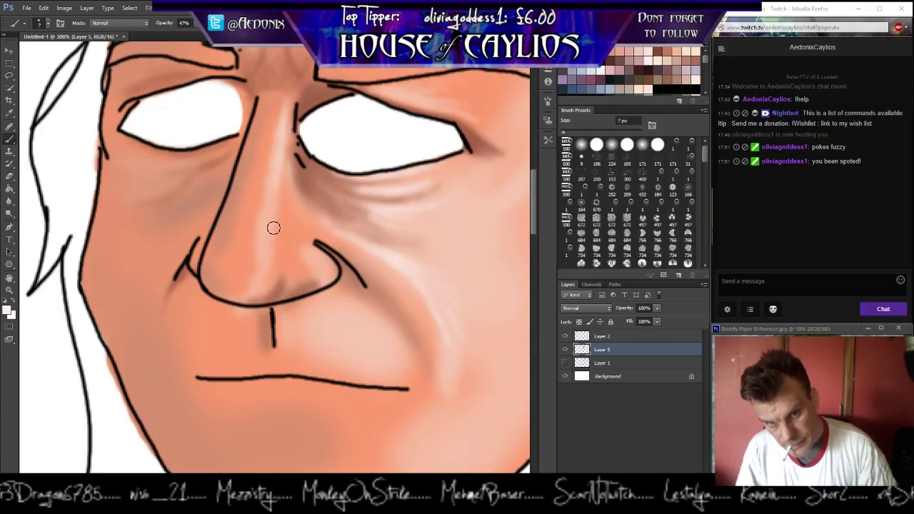
drag(278, 173, 269, 228)
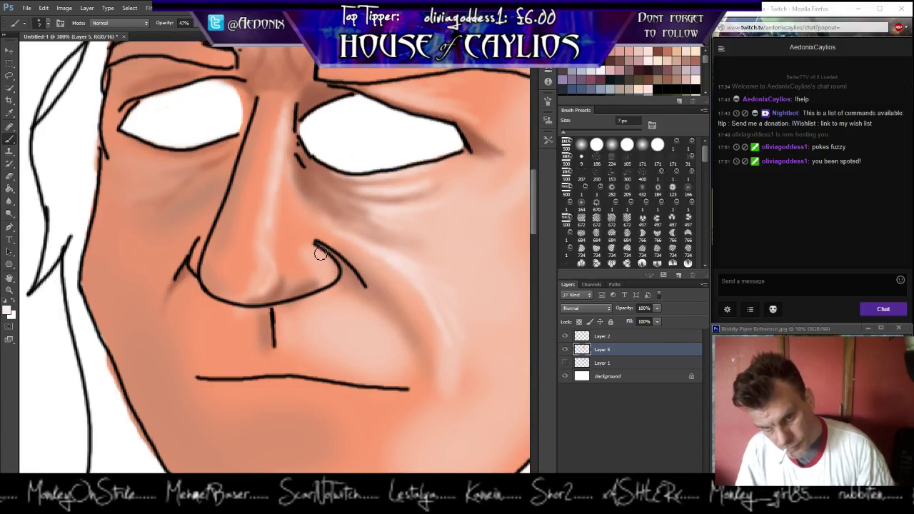
drag(337, 277, 321, 256)
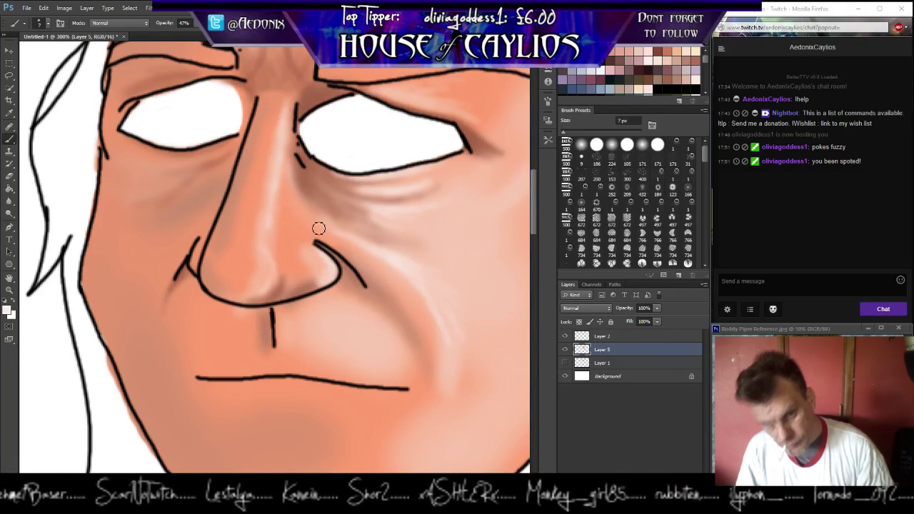
drag(188, 255, 123, 286)
drag(342, 222, 310, 241)
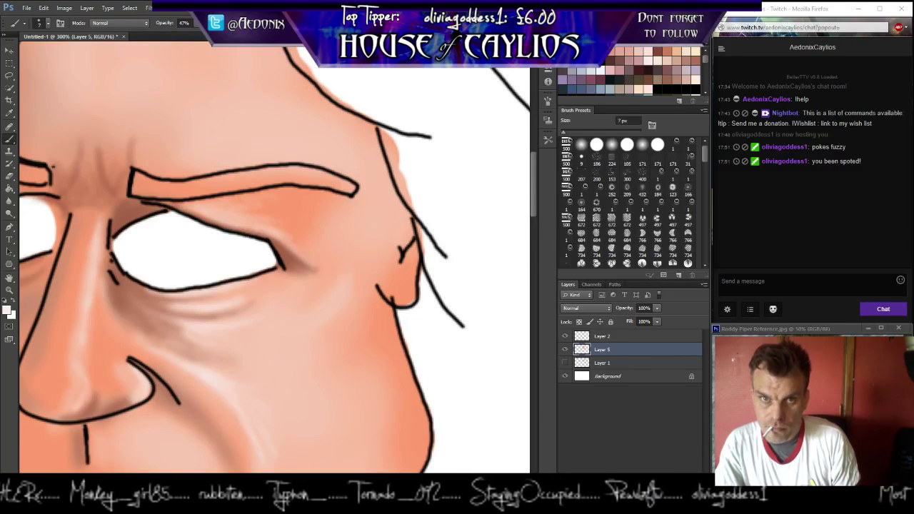
Brighten the right-hand upper eyelid, cheek and chin with broader pale pink highlights using a 20 px brush.
click(564, 136)
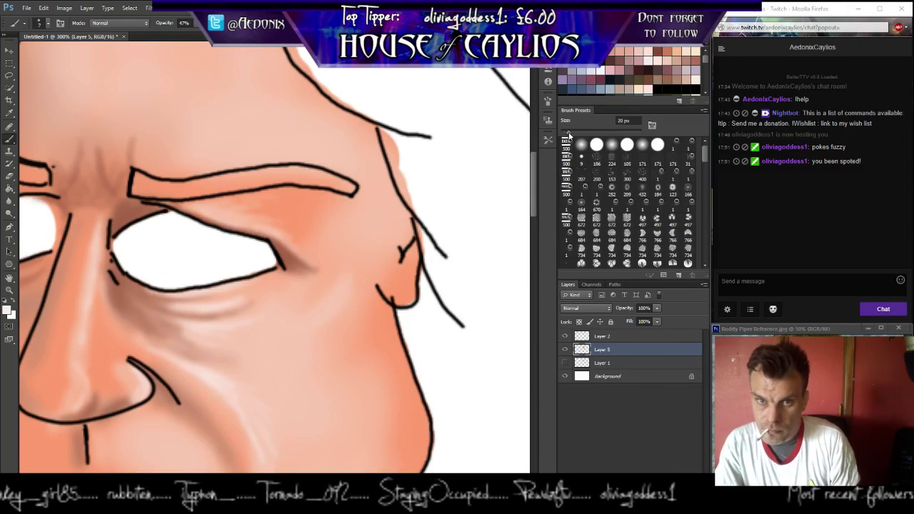
mouse_move(237, 203)
mouse_down()
mouse_move(282, 215)
mouse_move(253, 207)
mouse_move(276, 222)
mouse_move(309, 204)
mouse_up()
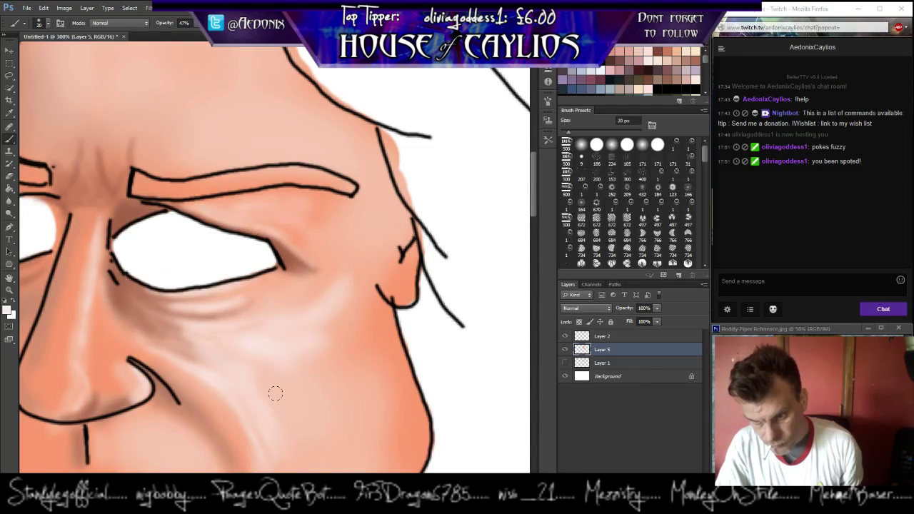
drag(321, 426, 202, 130)
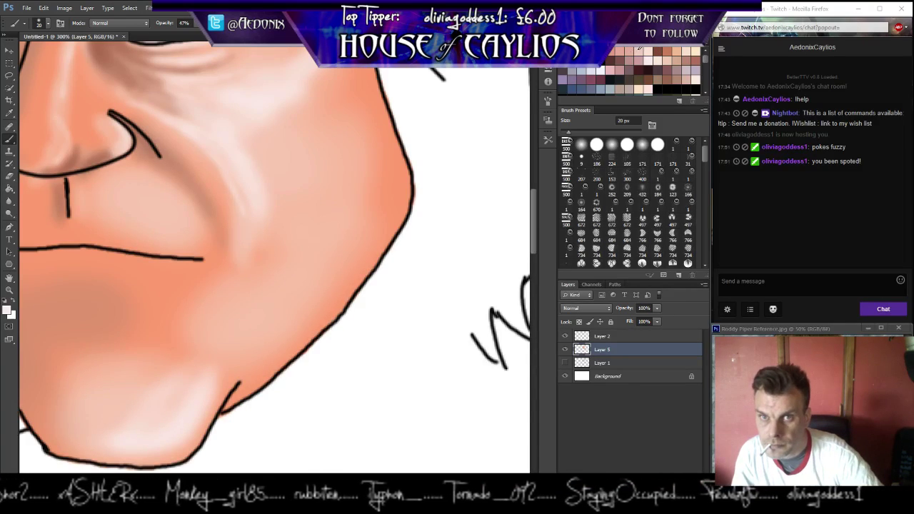
Tone the right-hand lower cheek and jaw in muted pink at 20 px, and shade the mouth corner and ear in reddish brown at 6 px.
click(628, 52)
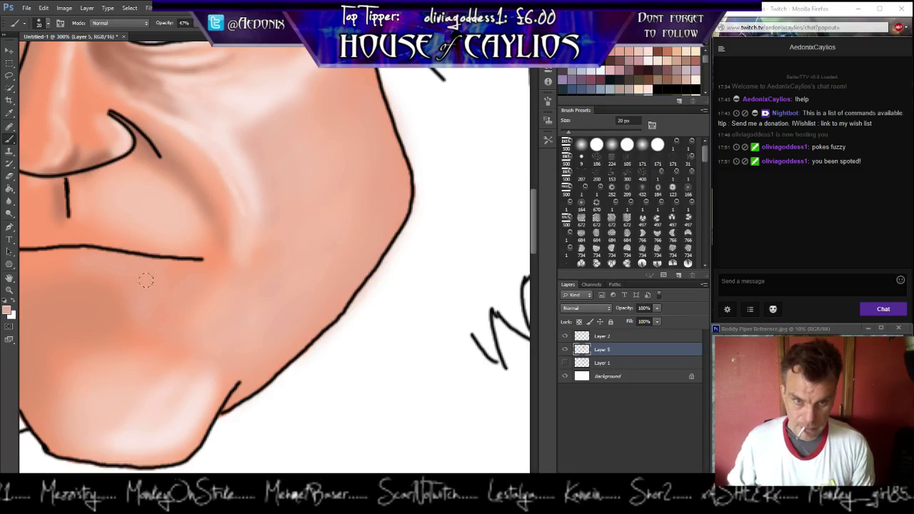
drag(28, 305, 168, 208)
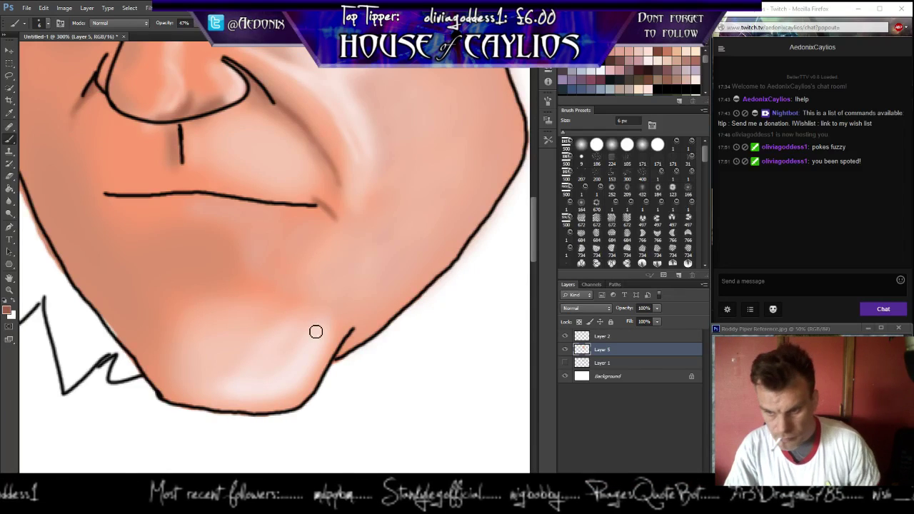
drag(402, 250, 316, 421)
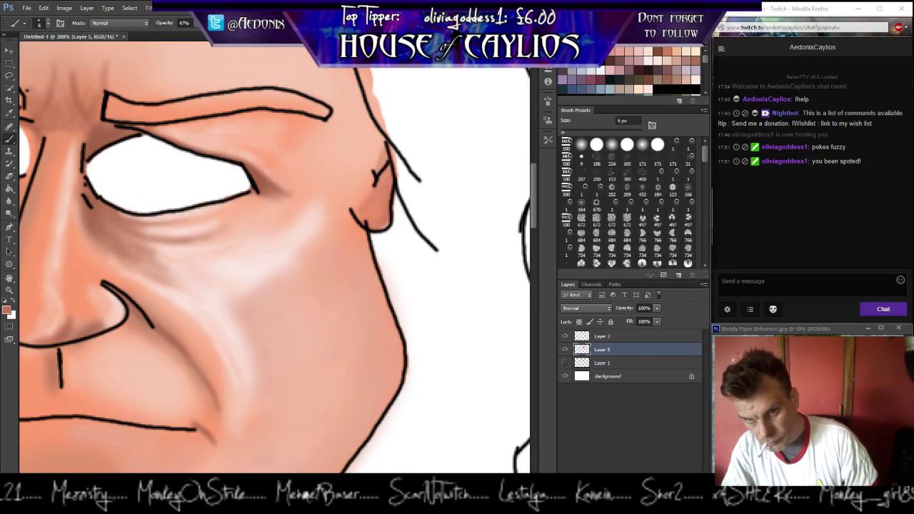
drag(366, 202, 375, 190)
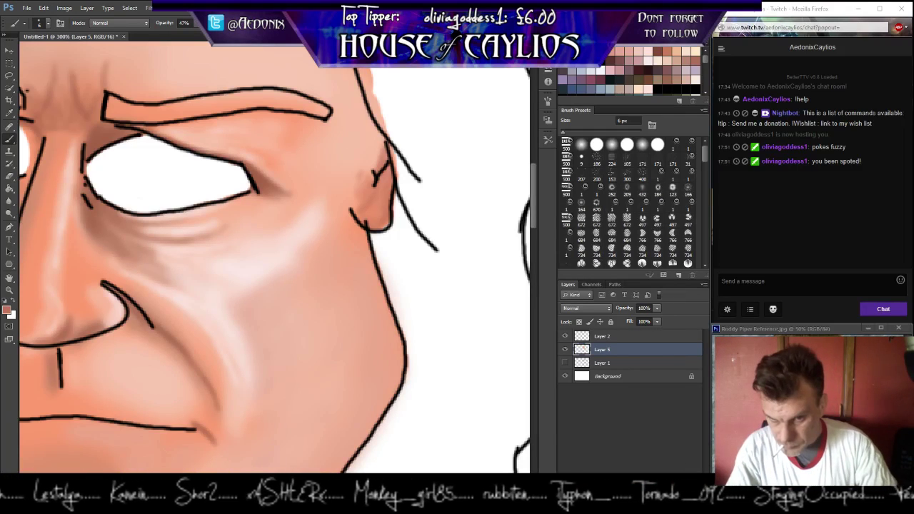
On a new layer above Layer 5, fill both eyebrows with dark brown using a hard 6 px brush at 100% opacity.
key(ctrl+shift+alt+n)
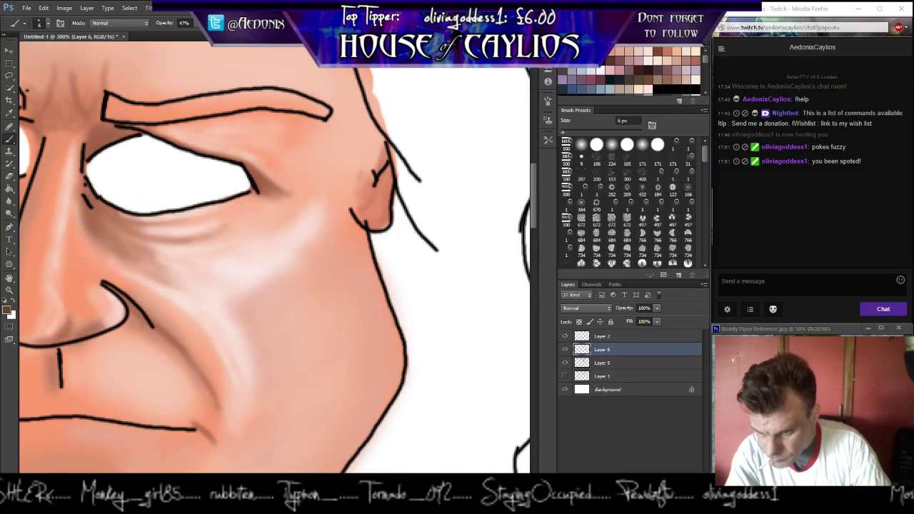
click(786, 327)
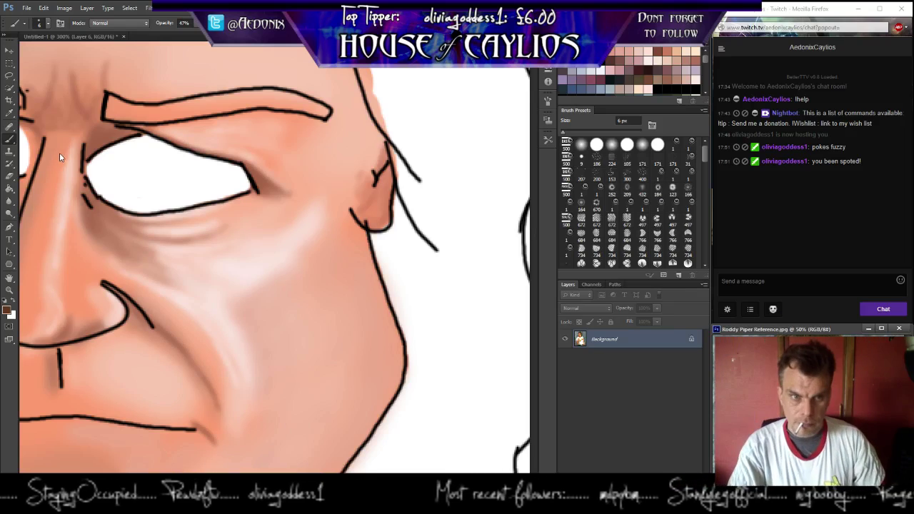
drag(117, 174, 257, 268)
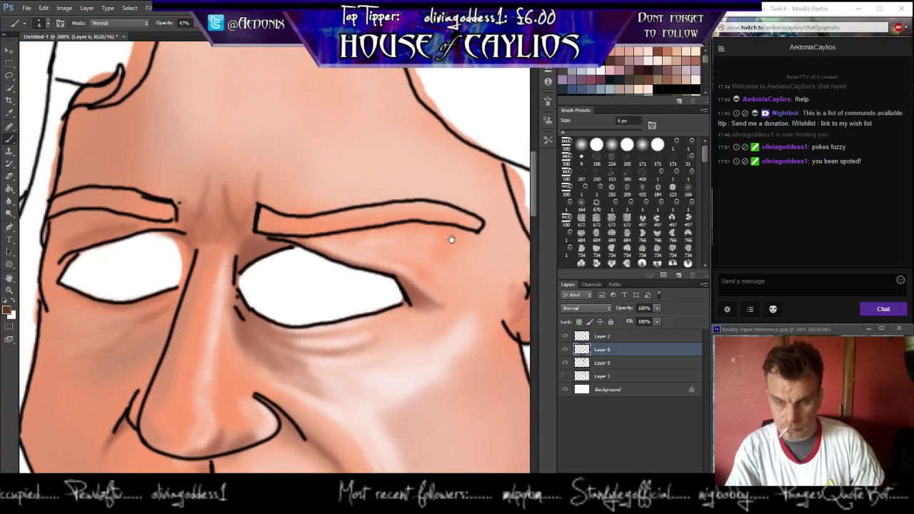
drag(451, 240, 463, 246)
click(596, 145)
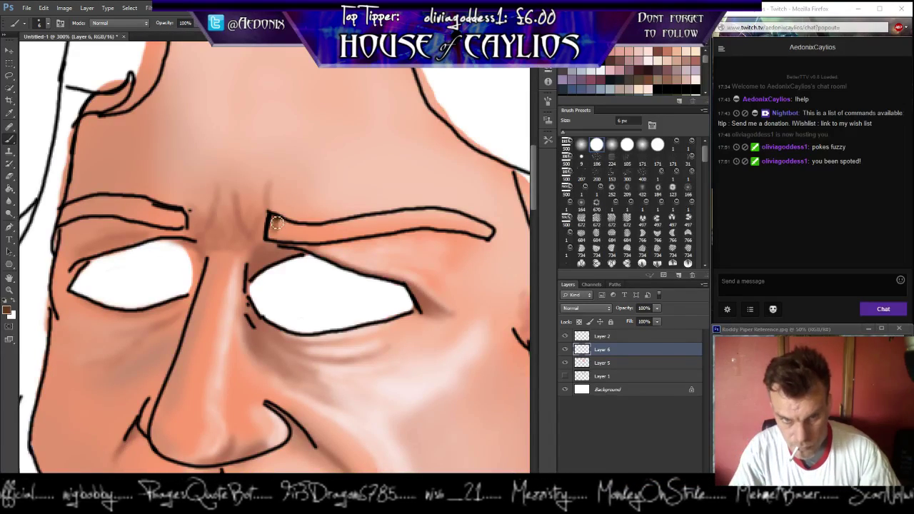
mouse_move(273, 238)
mouse_down()
mouse_move(326, 225)
mouse_move(276, 227)
mouse_move(306, 232)
mouse_move(282, 232)
mouse_move(305, 236)
mouse_move(291, 240)
mouse_move(319, 242)
mouse_move(298, 239)
mouse_move(442, 217)
mouse_up()
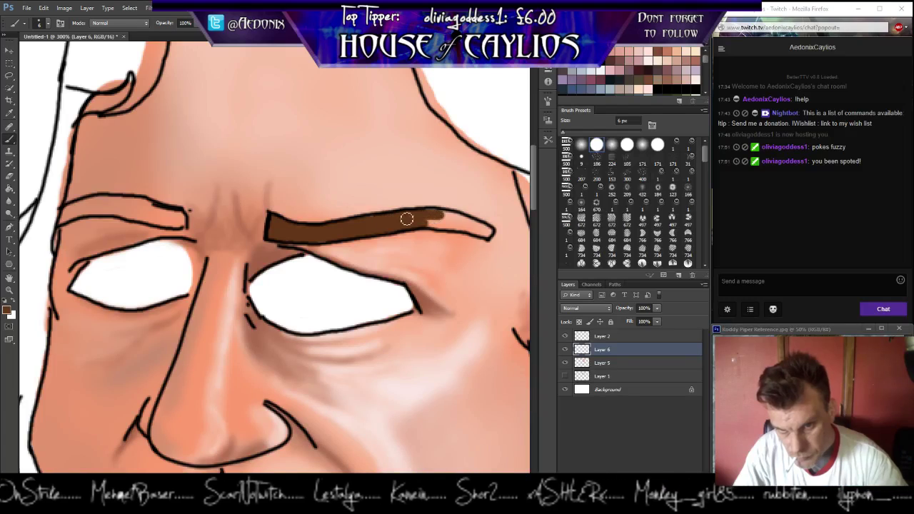
mouse_move(457, 222)
mouse_down()
mouse_move(428, 225)
mouse_move(493, 237)
mouse_move(466, 223)
mouse_up()
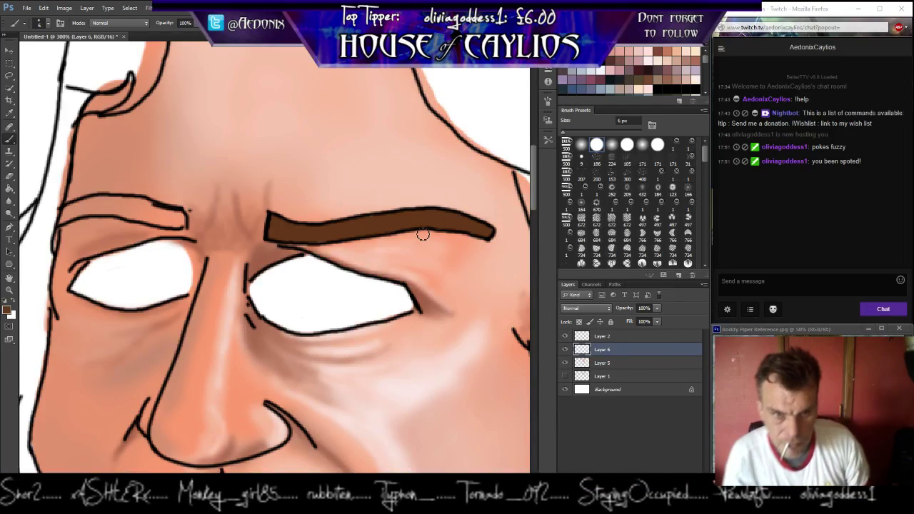
mouse_move(181, 218)
mouse_down()
mouse_move(119, 213)
mouse_move(149, 213)
mouse_move(123, 205)
mouse_move(143, 204)
mouse_move(135, 204)
mouse_move(157, 213)
mouse_move(83, 205)
mouse_up()
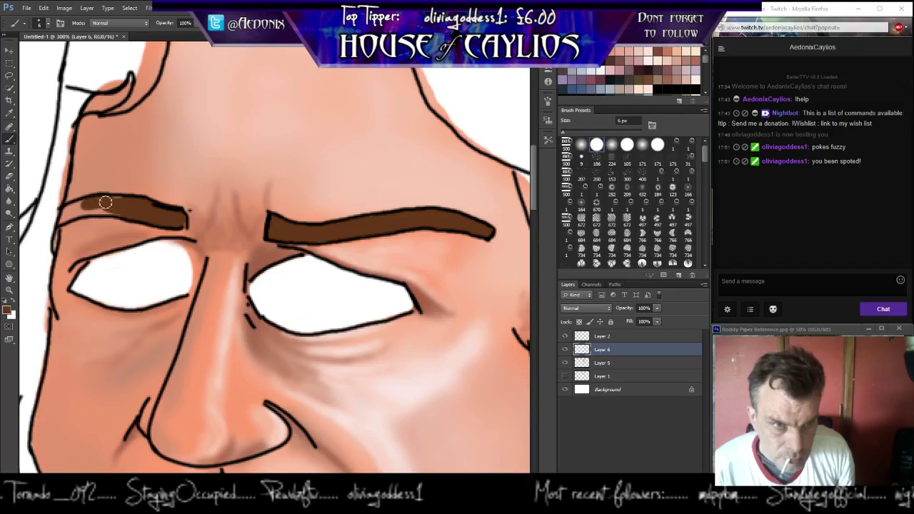
mouse_move(117, 213)
mouse_down()
mouse_move(63, 220)
mouse_move(84, 207)
mouse_move(66, 224)
mouse_up()
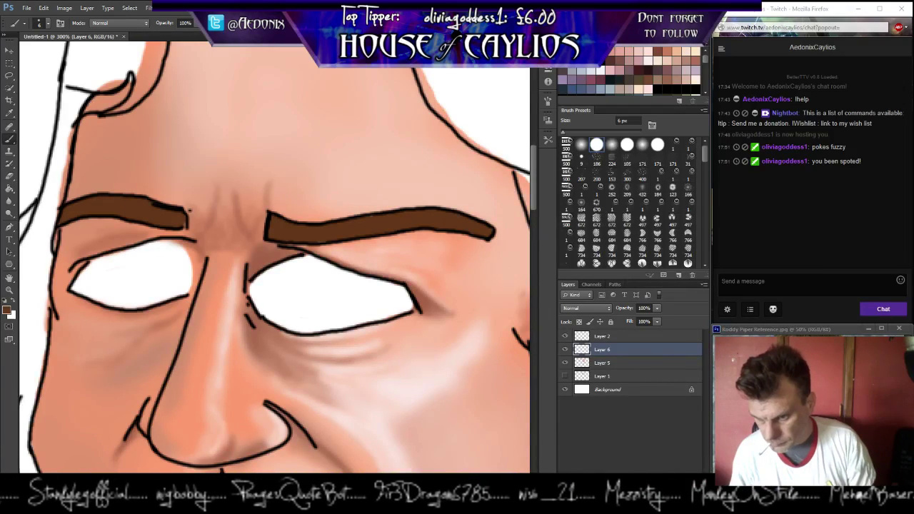
Add a new layer beneath Layer 5 and fill the whites of both eyes with very pale pink using a 34 px brush.
key(ctrl+shift+alt+n)
drag(627, 350, 622, 380)
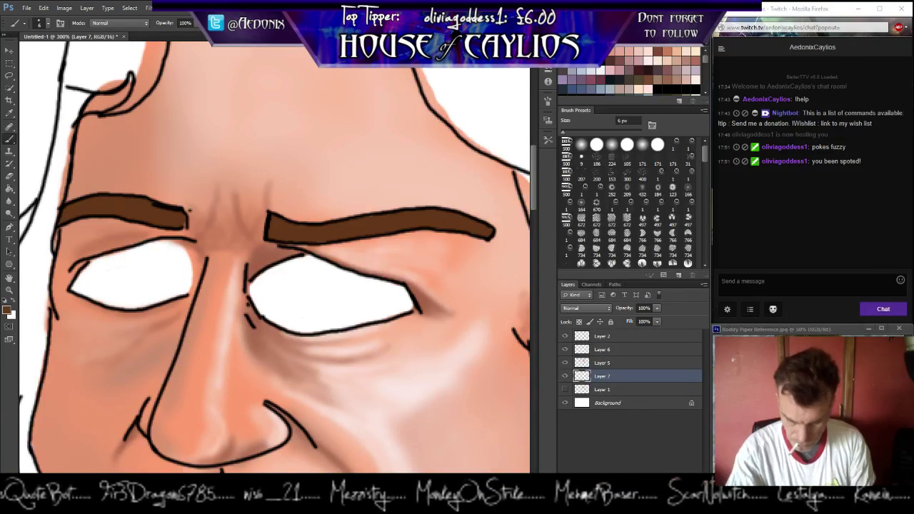
click(758, 327)
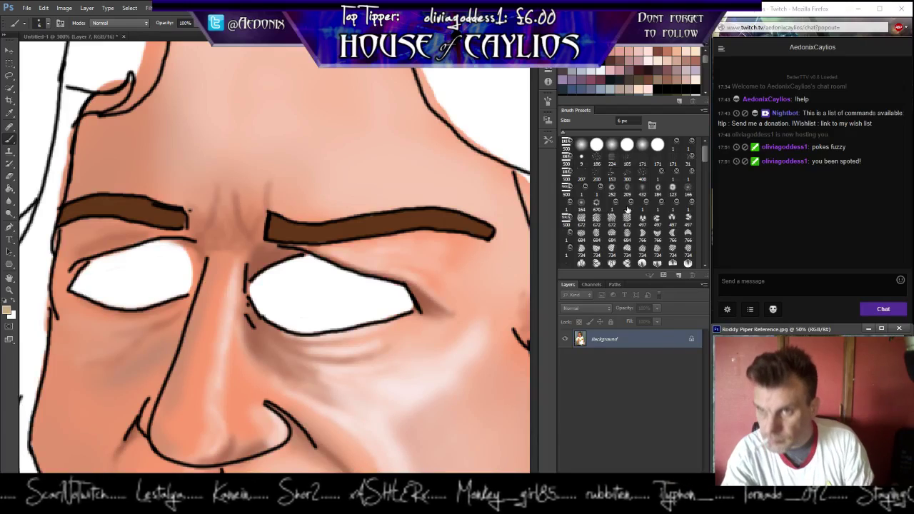
click(652, 56)
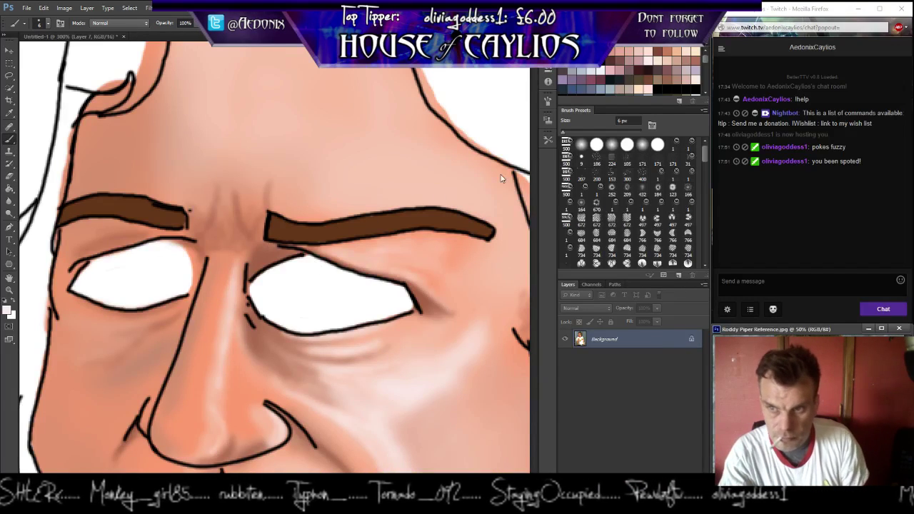
drag(565, 133, 575, 133)
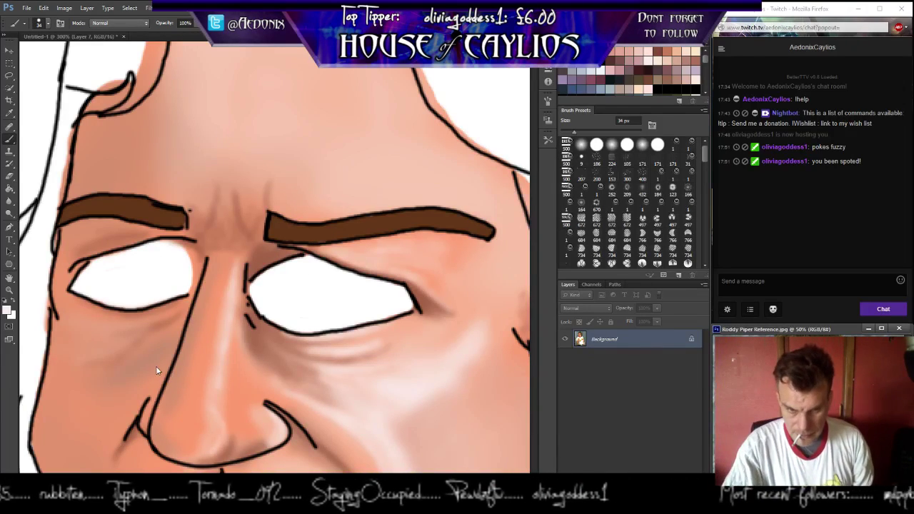
drag(161, 340, 186, 259)
mouse_move(321, 179)
mouse_down()
mouse_move(364, 180)
mouse_move(421, 198)
mouse_move(300, 204)
mouse_move(272, 191)
mouse_move(311, 183)
mouse_up()
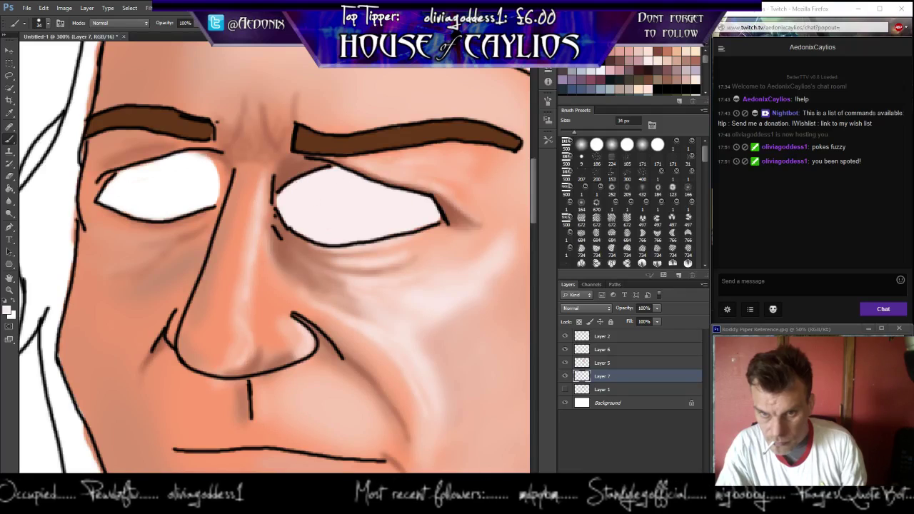
mouse_move(180, 157)
mouse_down()
mouse_move(175, 191)
mouse_move(113, 173)
mouse_move(127, 192)
mouse_up()
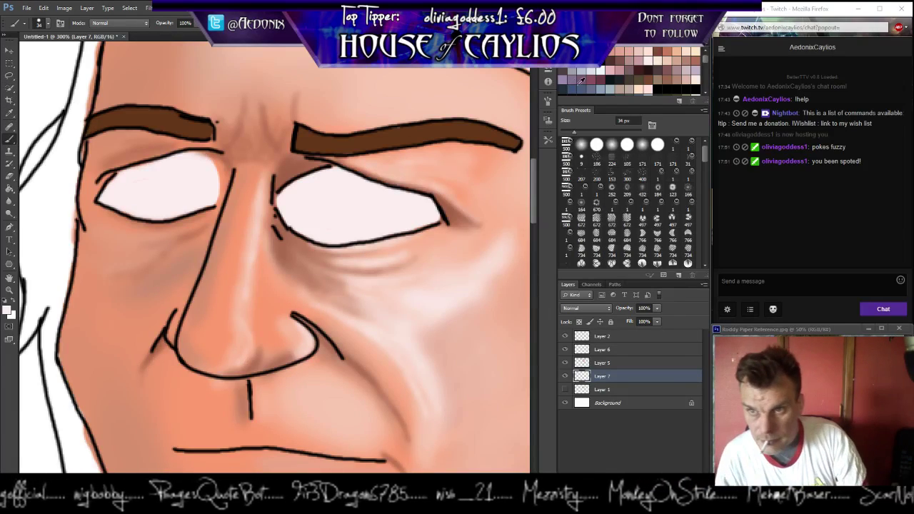
Outline a round iris in each eye in slate blue with a 2 px brush.
scroll(706, 63, down, 3)
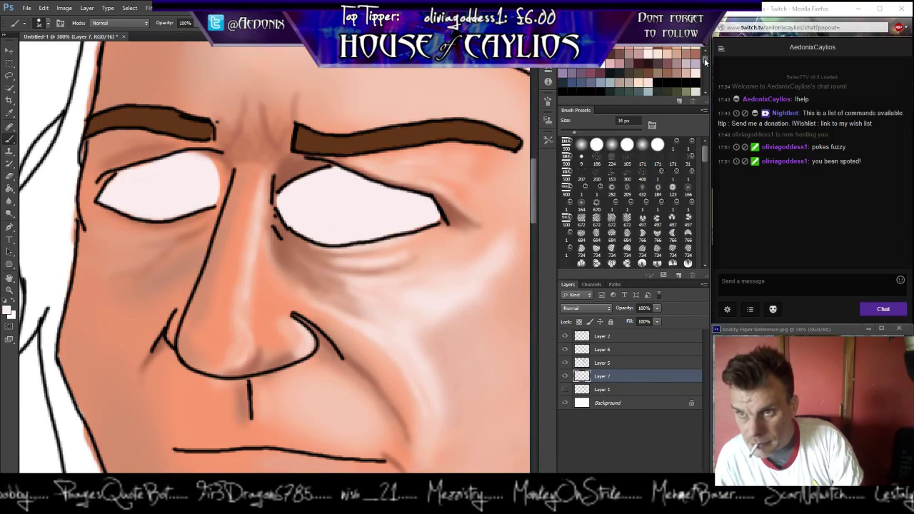
click(573, 69)
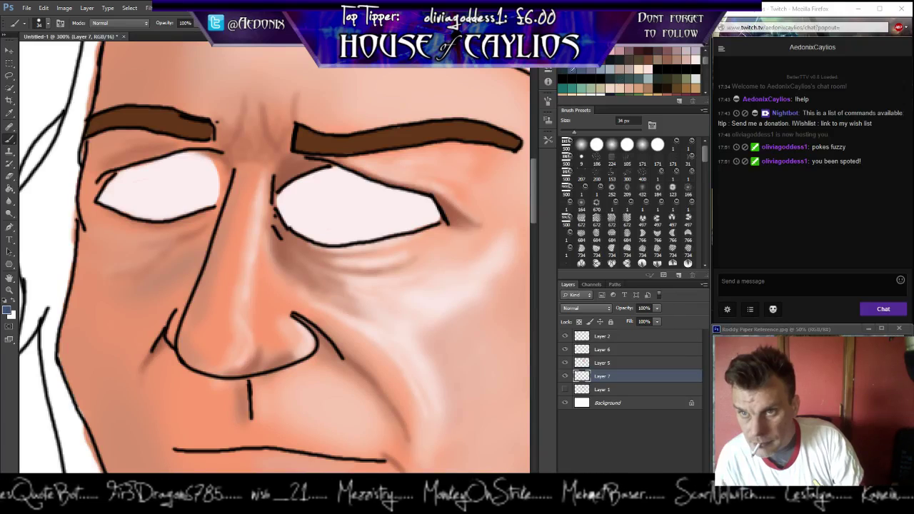
drag(580, 130, 566, 132)
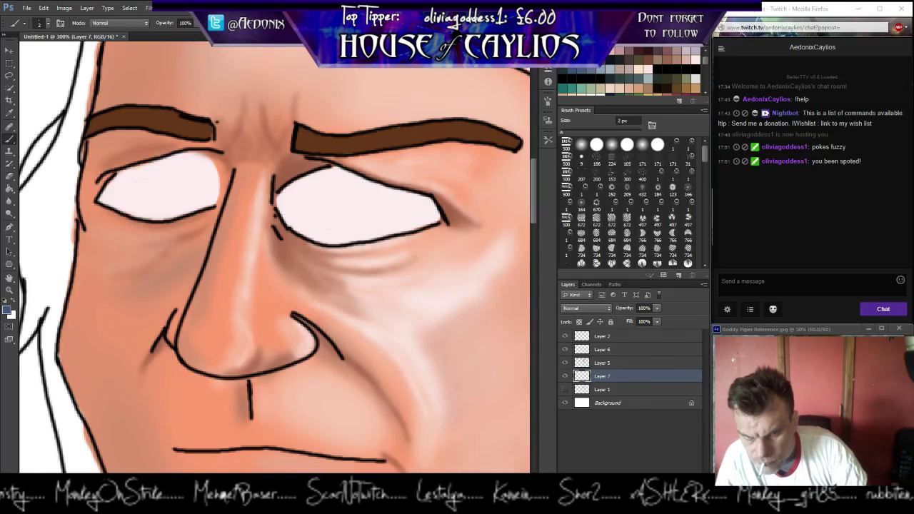
mouse_move(353, 176)
mouse_down()
mouse_move(341, 198)
mouse_move(363, 236)
mouse_move(383, 237)
mouse_move(407, 219)
mouse_move(404, 193)
mouse_up()
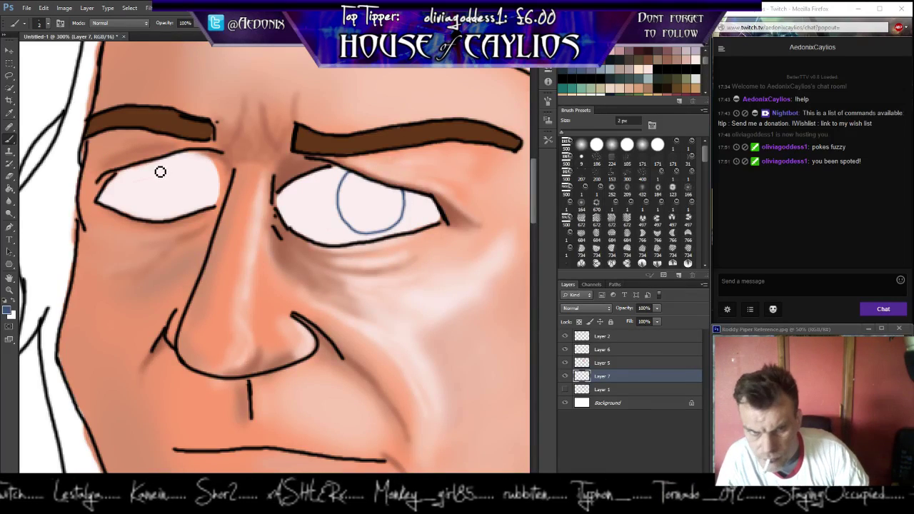
mouse_move(154, 162)
mouse_down()
mouse_move(148, 188)
mouse_move(158, 206)
mouse_move(179, 213)
mouse_move(199, 204)
mouse_move(205, 169)
mouse_up()
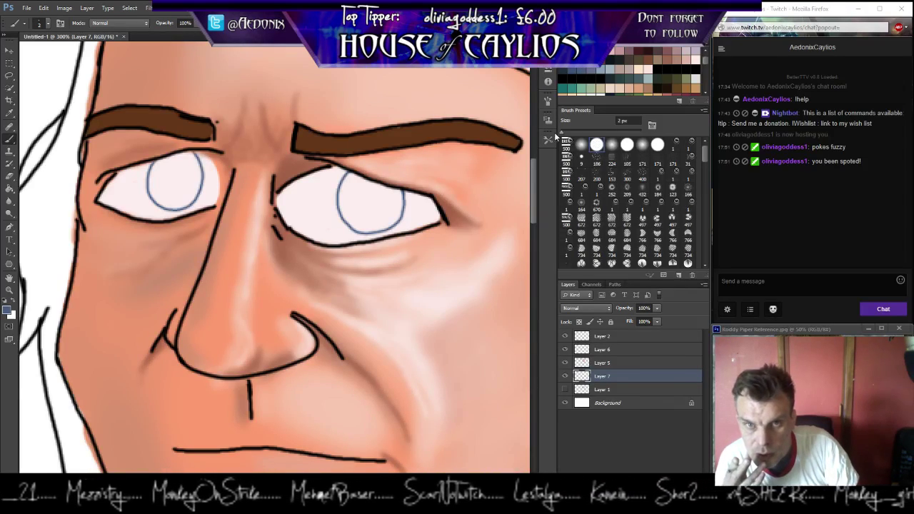
Fill both irises with solid slate blue using an 18 px brush.
drag(566, 131, 567, 132)
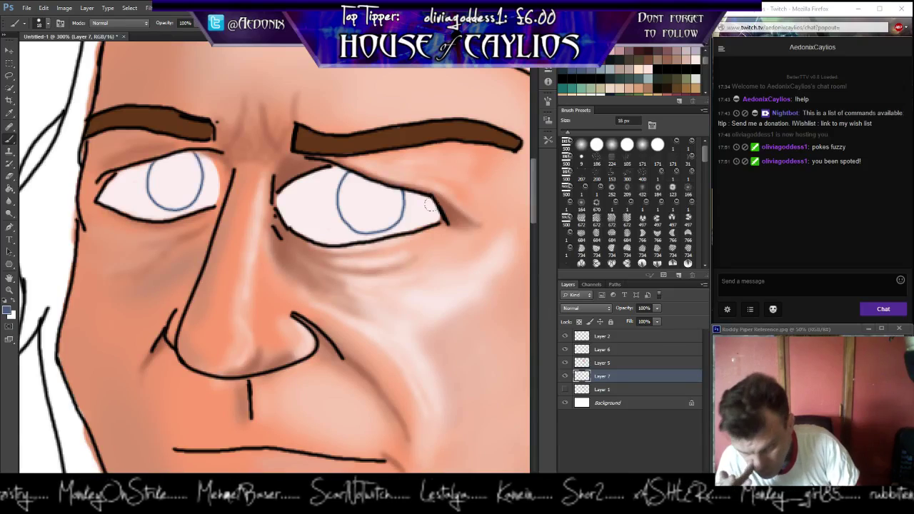
mouse_move(348, 180)
mouse_down()
mouse_move(351, 218)
mouse_move(345, 202)
mouse_move(378, 195)
mouse_move(370, 207)
mouse_move(394, 190)
mouse_move(370, 219)
mouse_move(348, 205)
mouse_move(357, 222)
mouse_move(353, 207)
mouse_up()
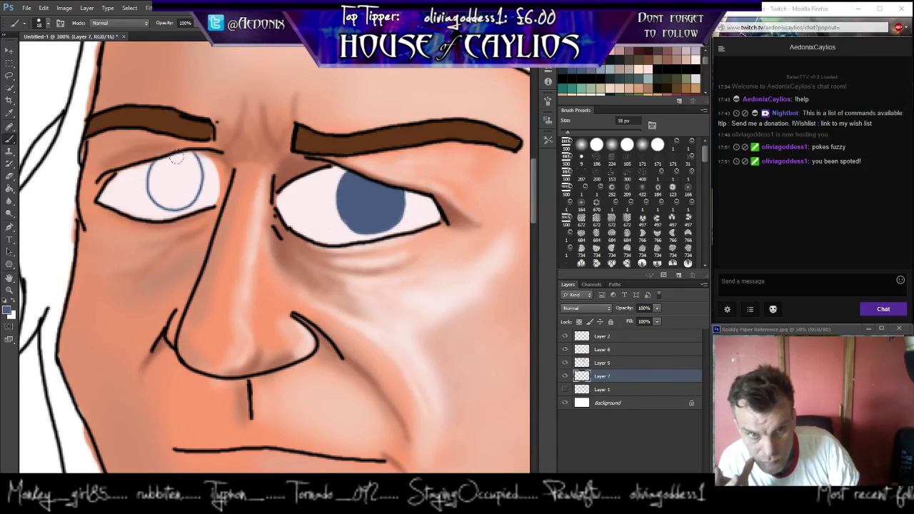
mouse_move(177, 153)
mouse_down()
mouse_move(190, 194)
mouse_move(171, 203)
mouse_move(170, 188)
mouse_move(157, 201)
mouse_move(161, 178)
mouse_move(153, 192)
mouse_move(170, 184)
mouse_move(155, 163)
mouse_move(153, 187)
mouse_move(151, 168)
mouse_up()
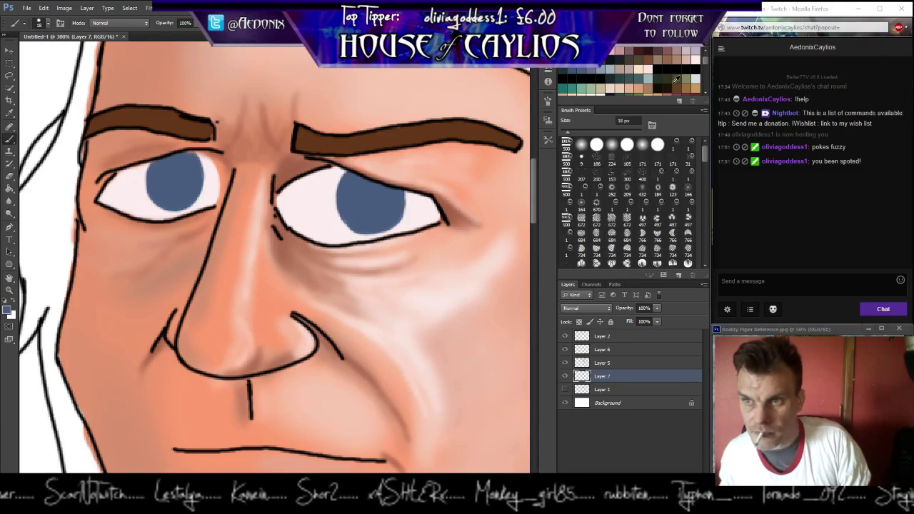
Choose a pale grey-teal foreground colour and the soft round brush for shading the irises.
click(651, 78)
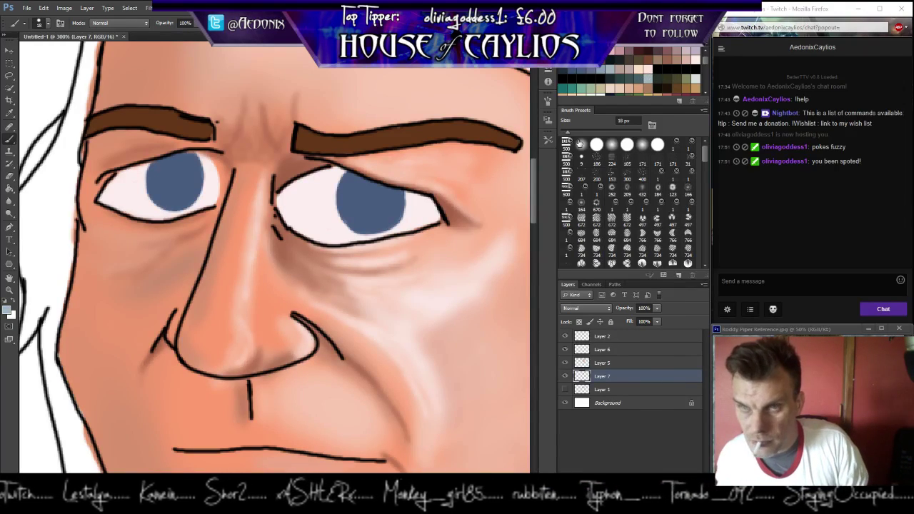
click(582, 144)
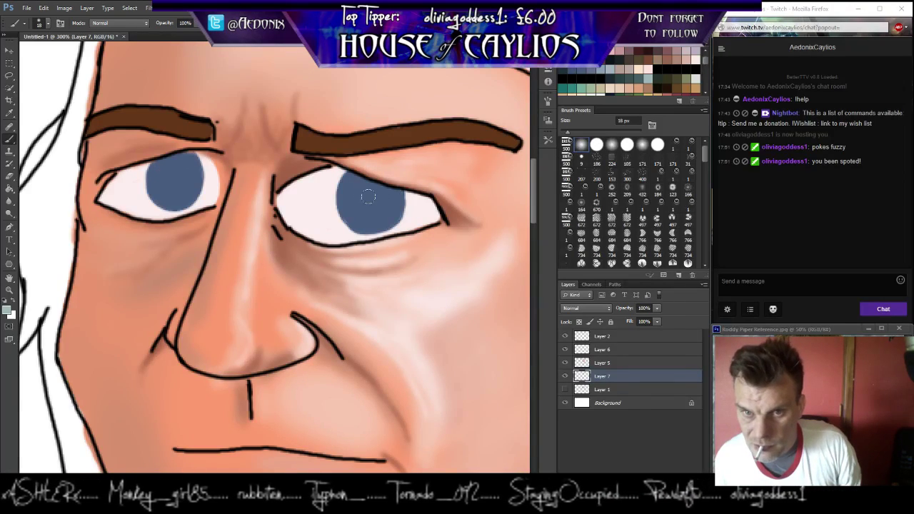
mouse_move(365, 198)
mouse_down()
mouse_move(361, 206)
mouse_move(351, 195)
mouse_move(375, 204)
mouse_up()
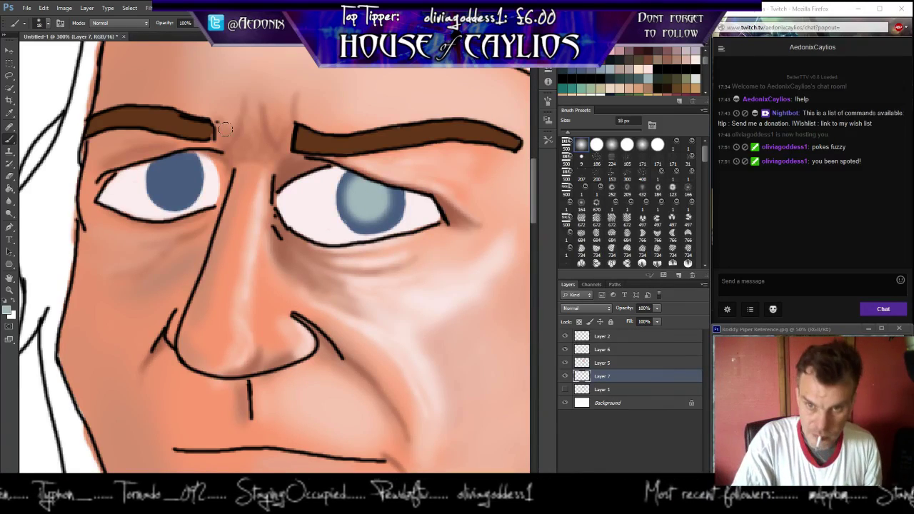
key(ctrl+z)
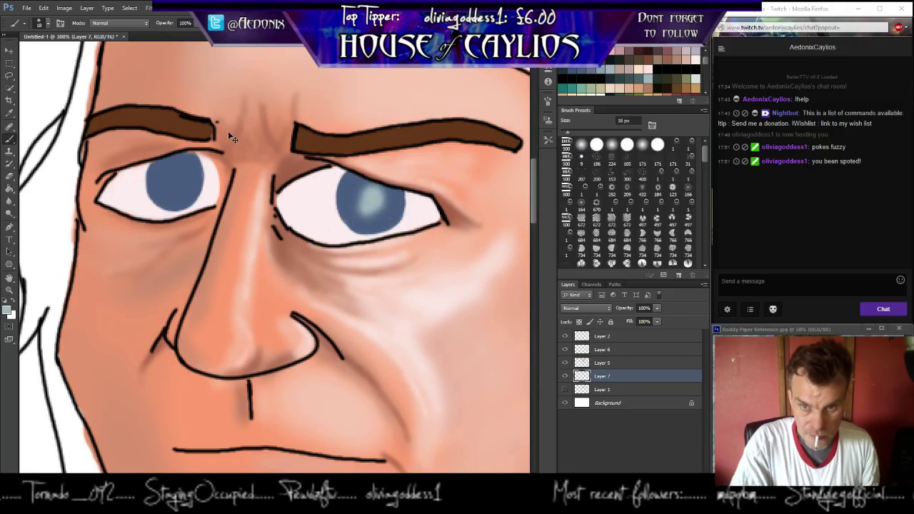
key(ctrl+alt+z)
key(ctrl+alt+z)
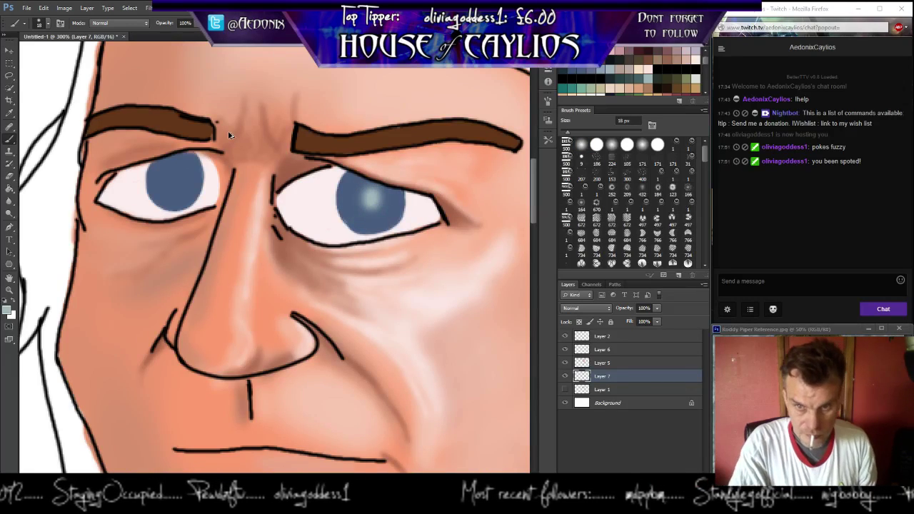
key(ctrl+alt+z)
Lower the brush opacity to 21% and softly lighten the centres of both irises, leaving darker rims.
mouse_move(198, 28)
mouse_down()
mouse_move(197, 37)
mouse_move(161, 39)
mouse_up()
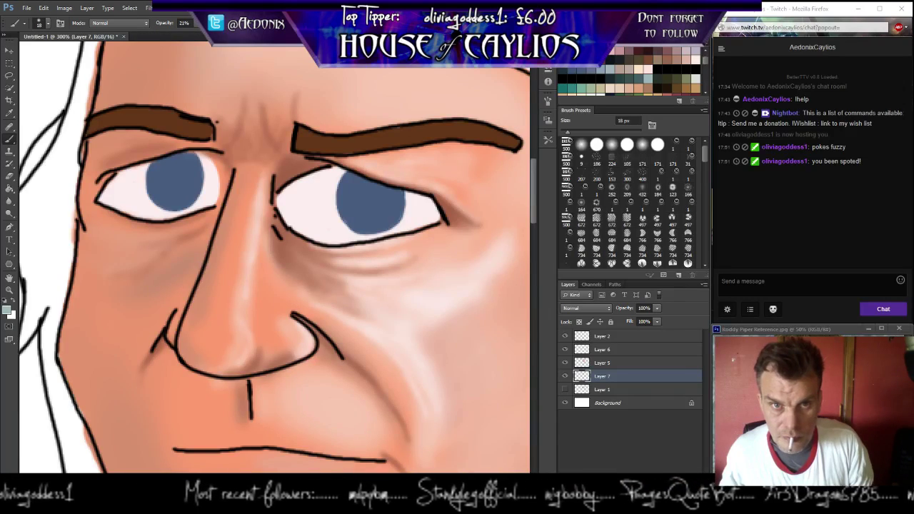
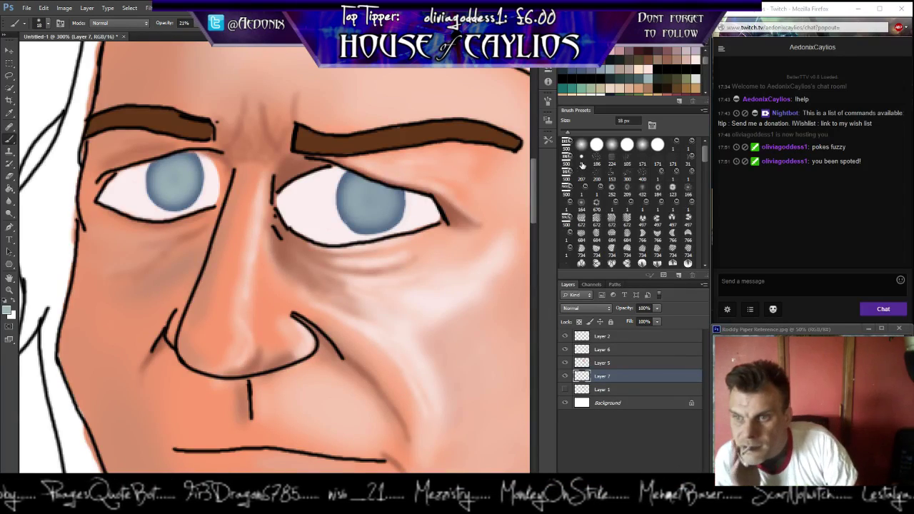
Add near-white radial streaks to both irises using the 670 px textured brush preset reduced to 55 px.
click(596, 203)
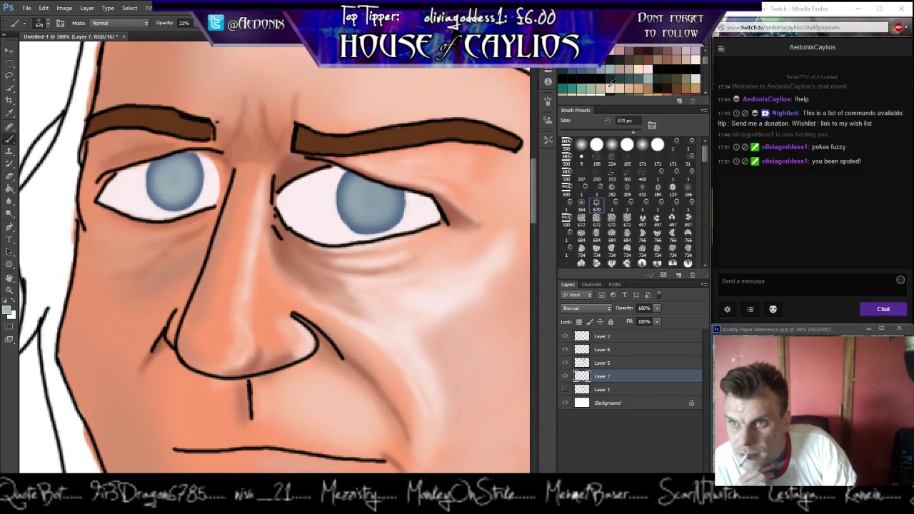
key(x)
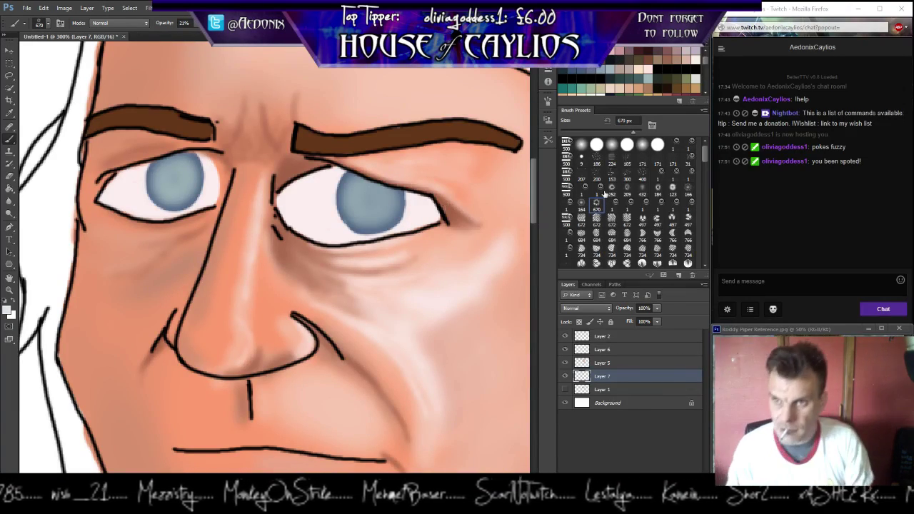
drag(633, 132, 568, 132)
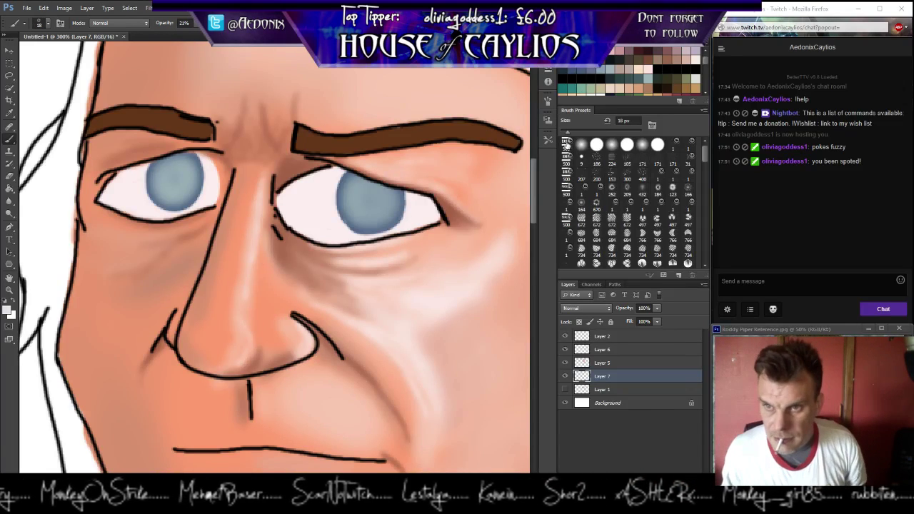
drag(580, 135, 583, 133)
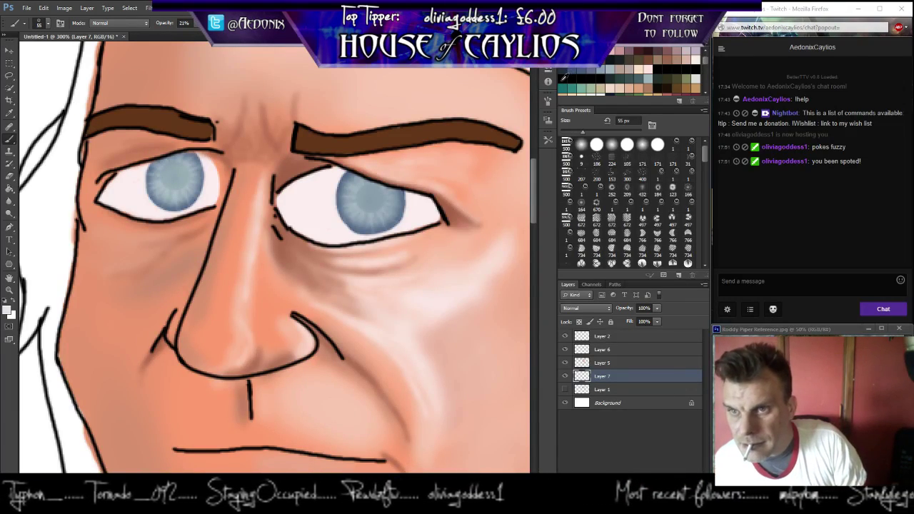
Paint a solid black round pupil in the centre of each iris using a hard 10 px brush at 99% opacity.
click(566, 76)
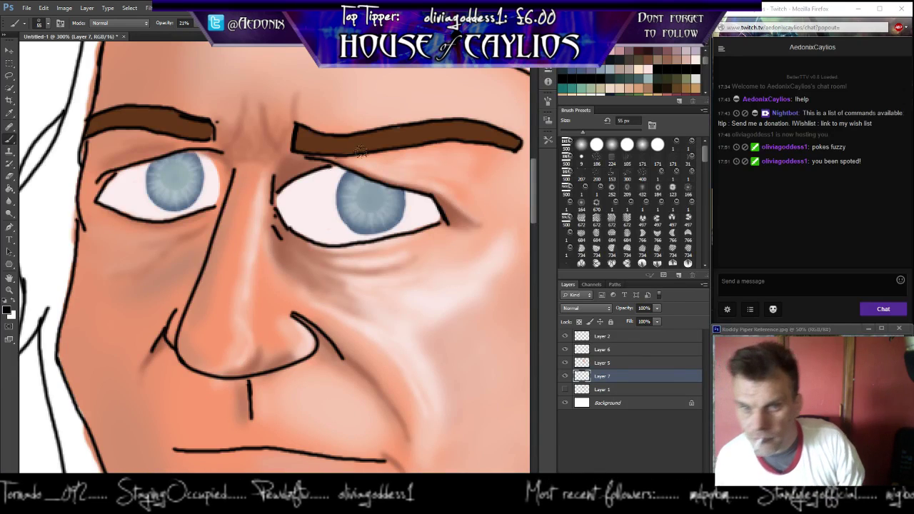
click(597, 145)
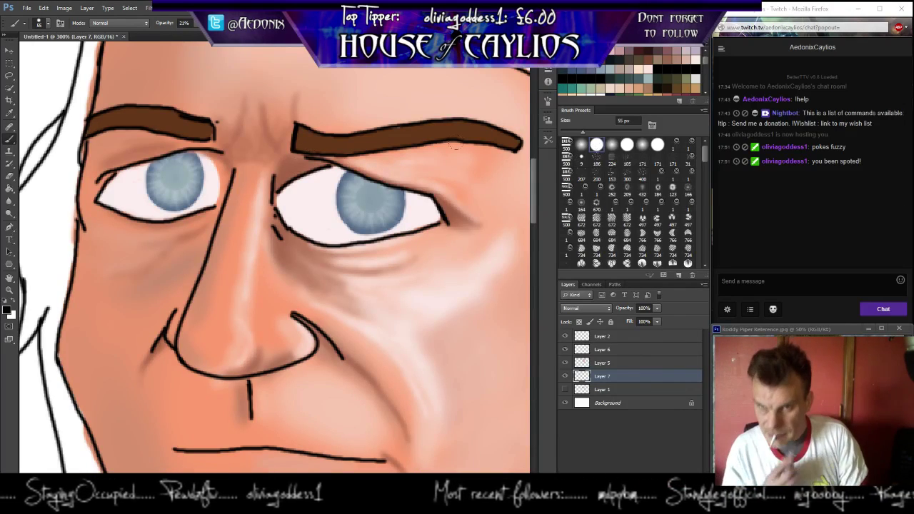
scroll(274, 250, up, 2)
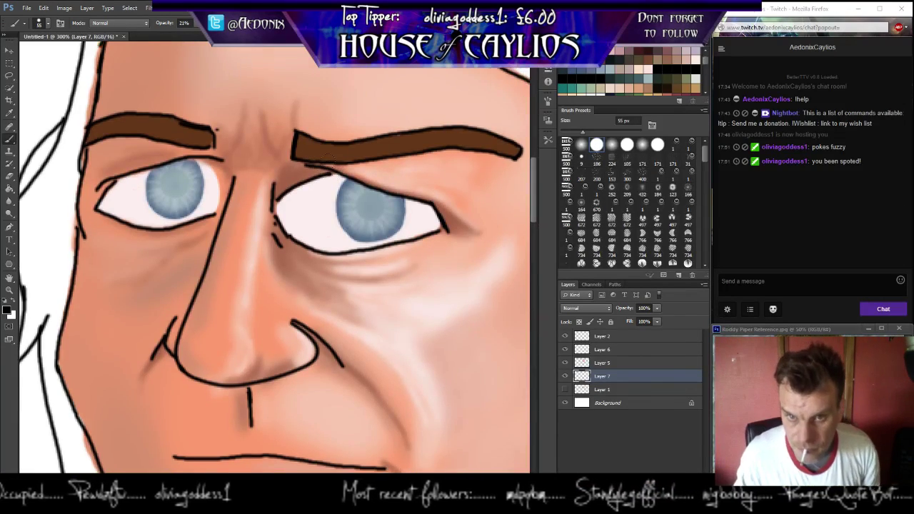
click(568, 132)
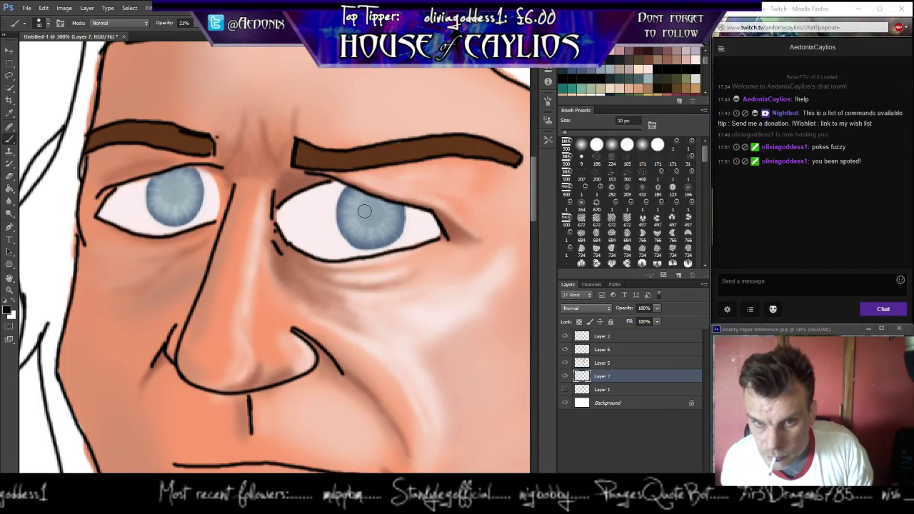
mouse_move(364, 208)
mouse_down()
mouse_move(368, 218)
mouse_move(364, 211)
mouse_up()
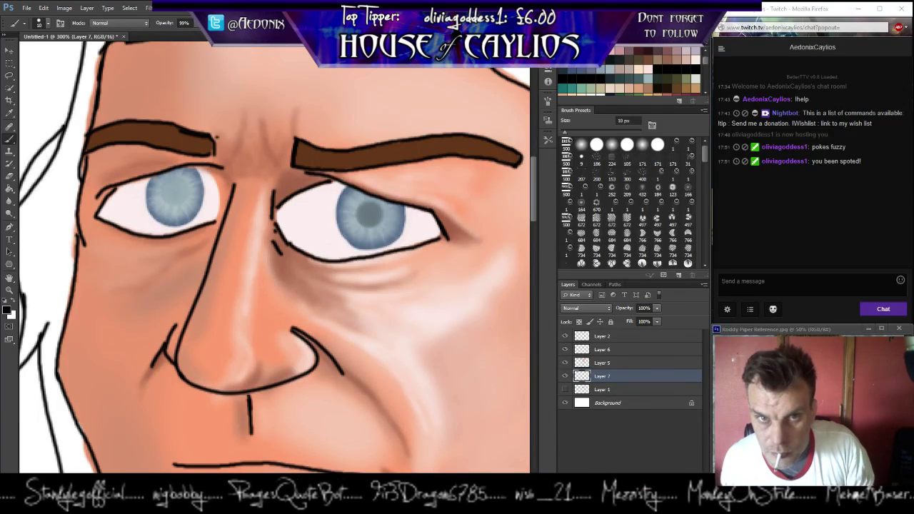
drag(368, 211, 368, 216)
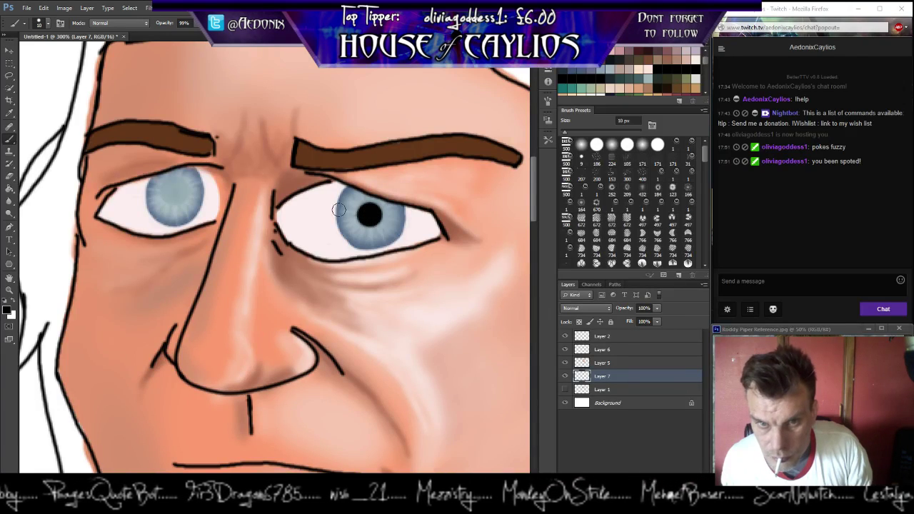
drag(172, 193, 176, 195)
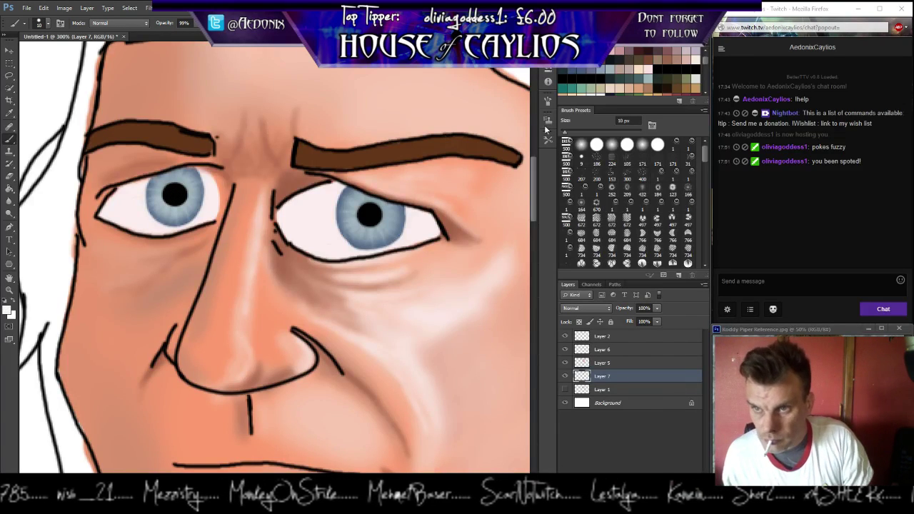
Dab a small white highlight beside each pupil with the brush at 29% opacity, using 7 px for the first eye.
mouse_move(198, 25)
mouse_down()
mouse_move(199, 38)
mouse_move(171, 38)
mouse_up()
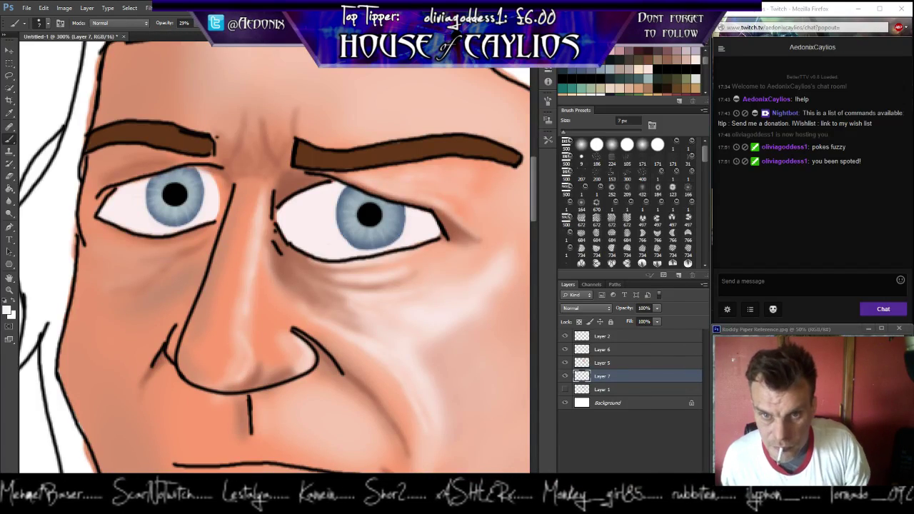
click(359, 207)
click(359, 207)
click(360, 207)
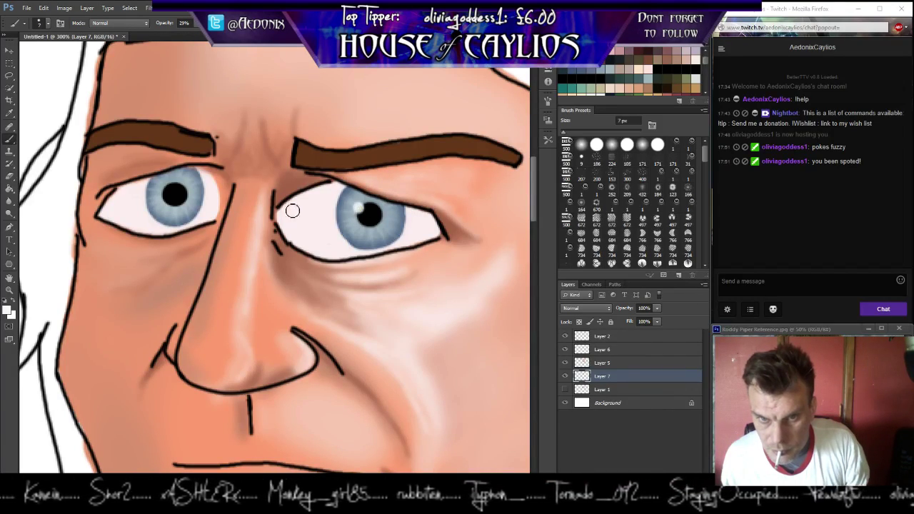
click(164, 190)
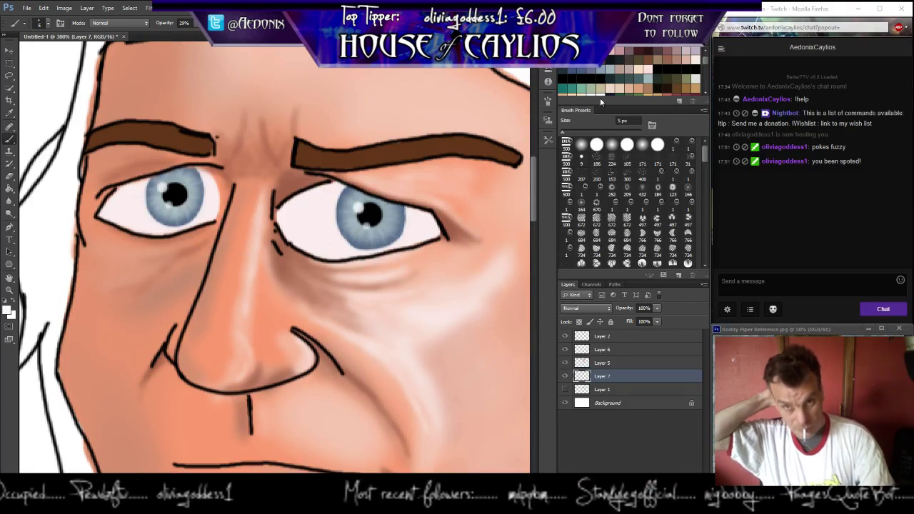
Shade the edges of both eye whites in light grey with a soft 5 px brush.
click(683, 50)
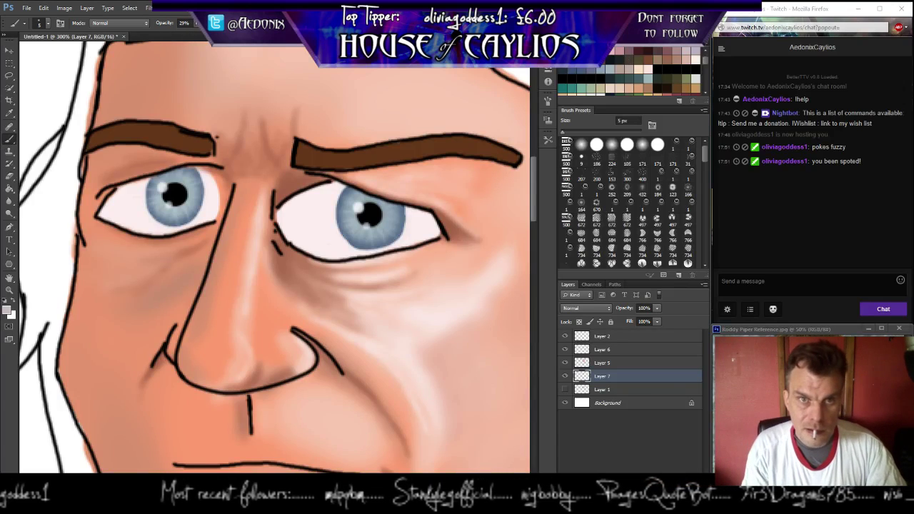
click(581, 146)
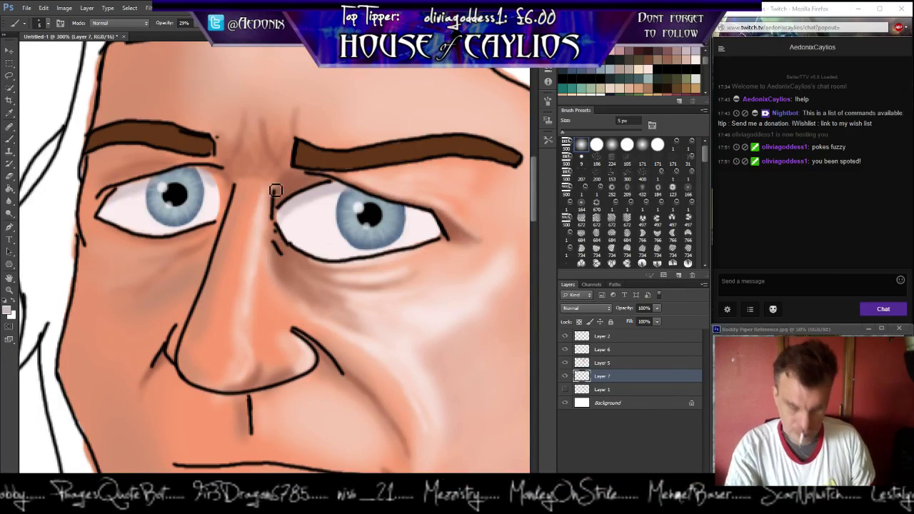
Pick a reddish-brown foreground colour and return to the Brush tool with the whole face in view at 100% zoom.
key(z)
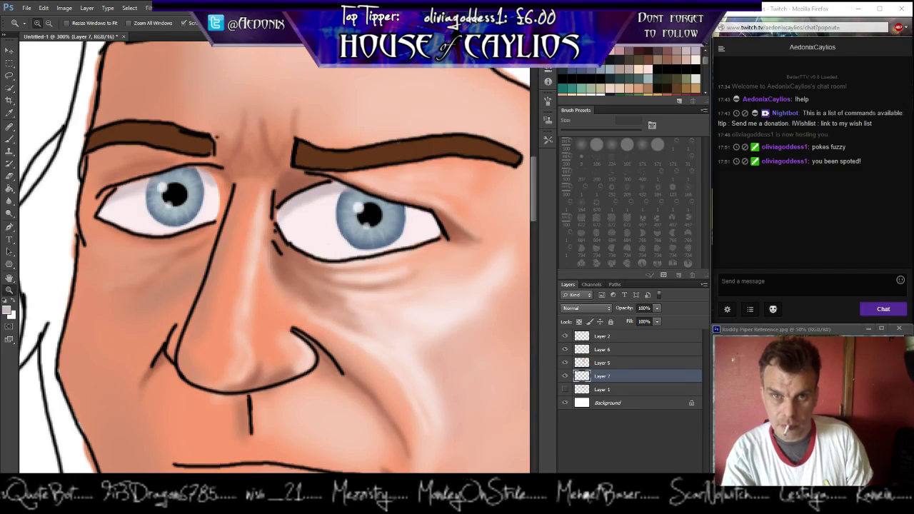
key(ctrl+0)
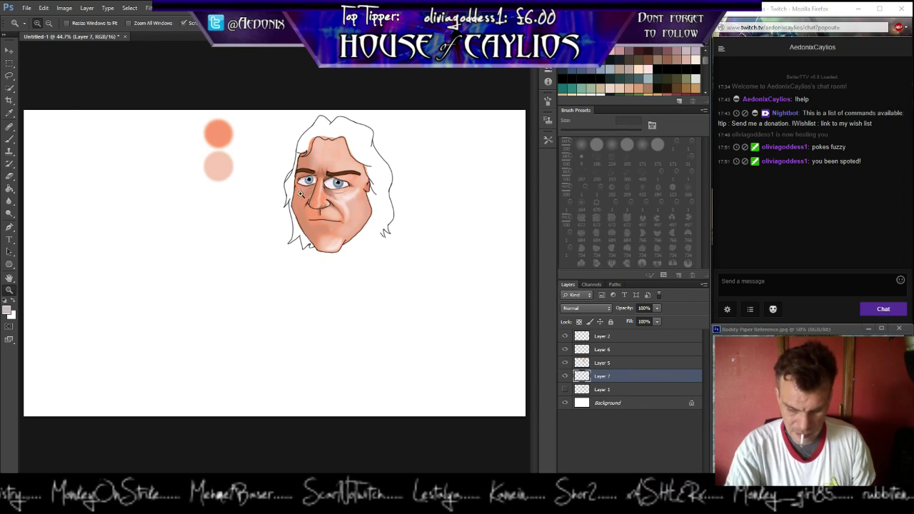
click(343, 223)
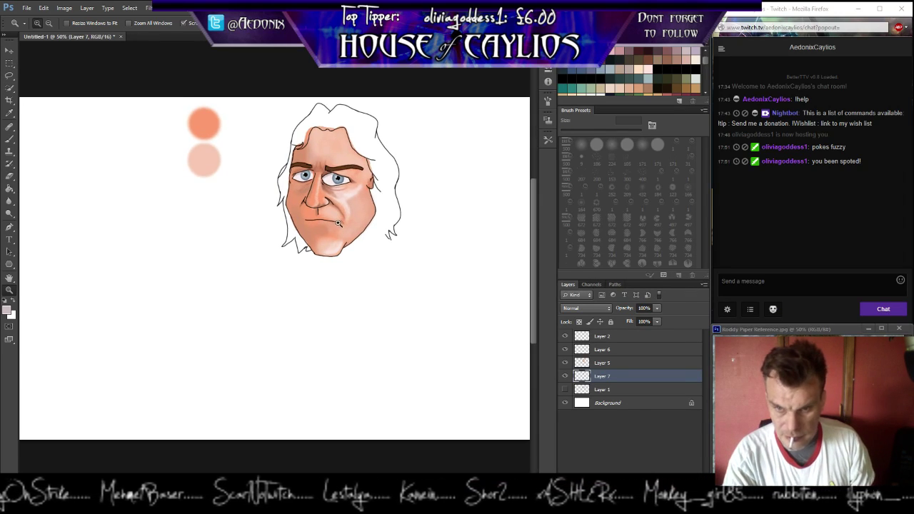
click(339, 224)
click(336, 227)
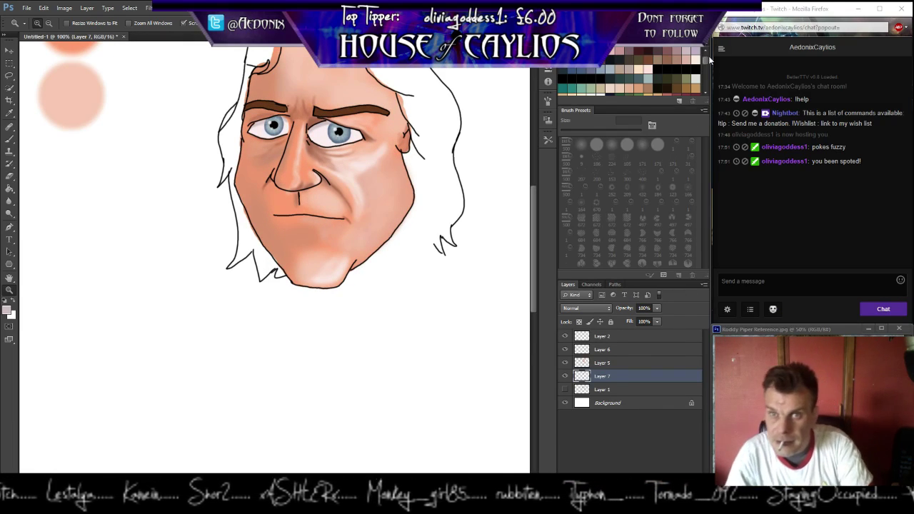
drag(706, 60, 705, 52)
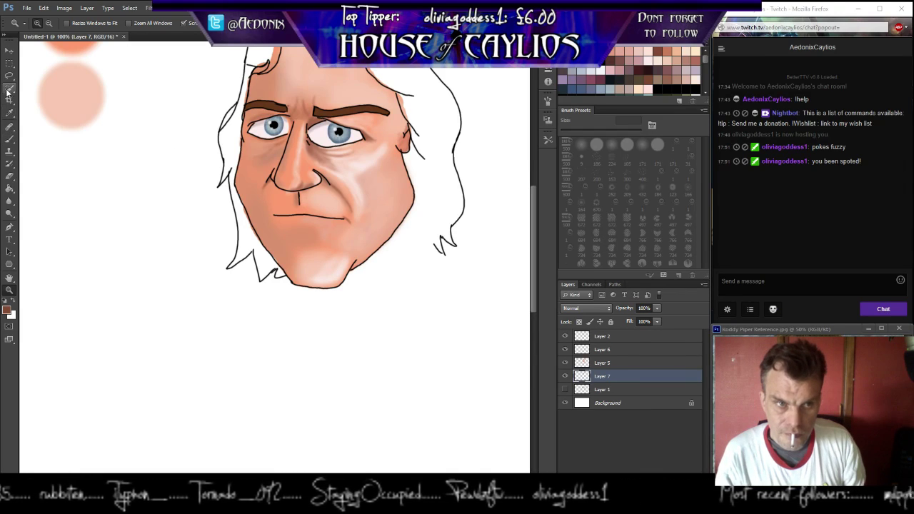
click(10, 138)
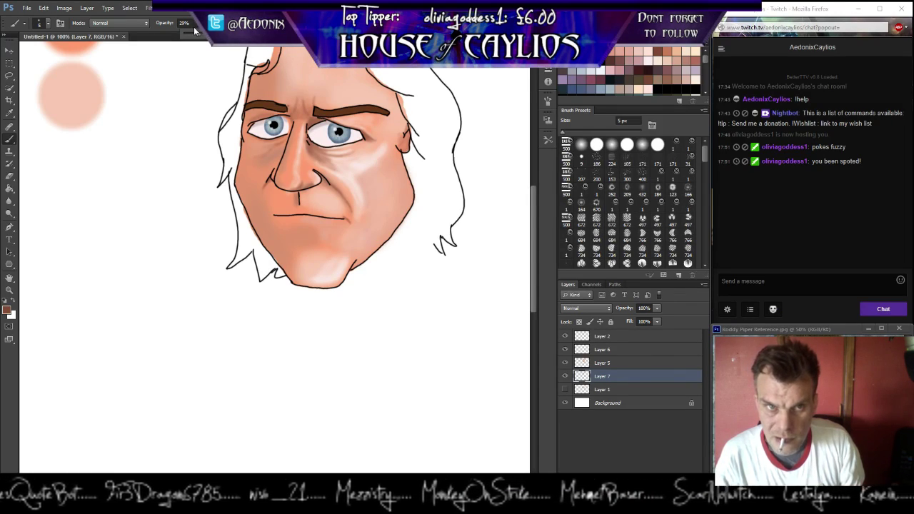
Make Layer 5 the active layer and set the brush opacity to 15%.
key(7)
key(9)
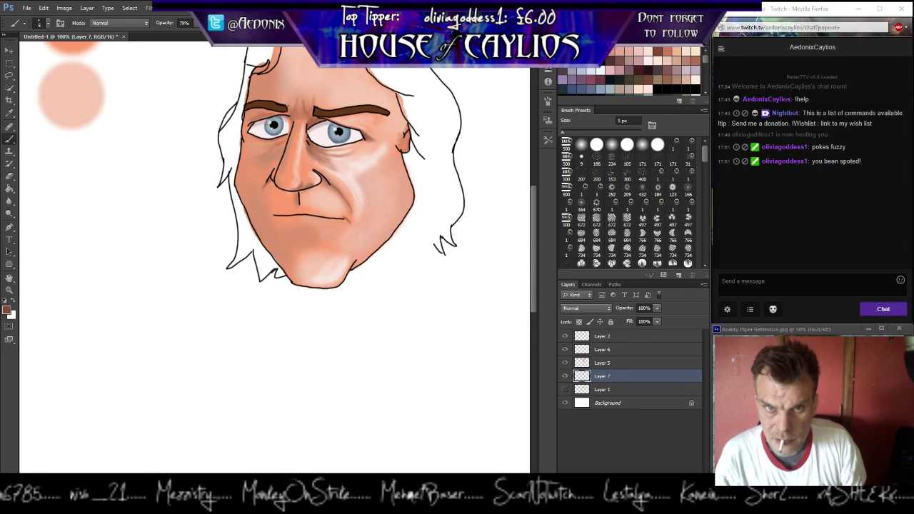
click(603, 363)
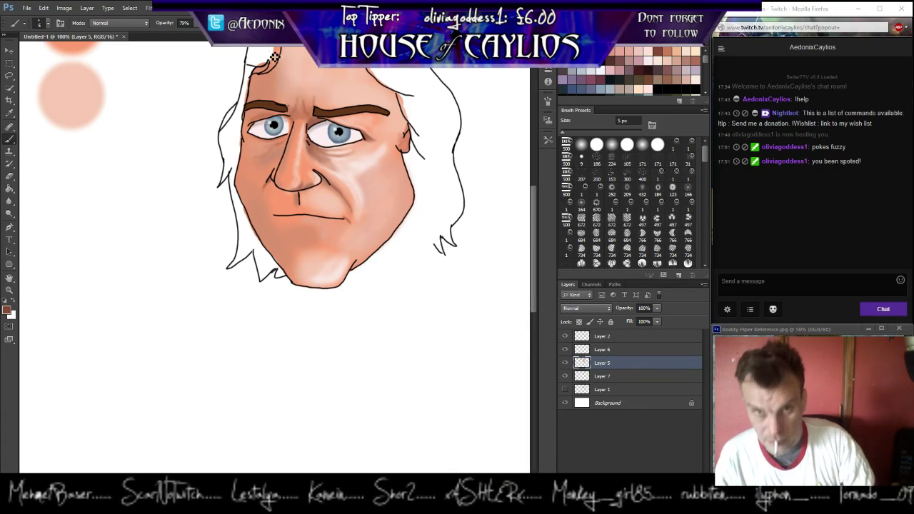
click(198, 25)
drag(200, 37, 173, 37)
key(Return)
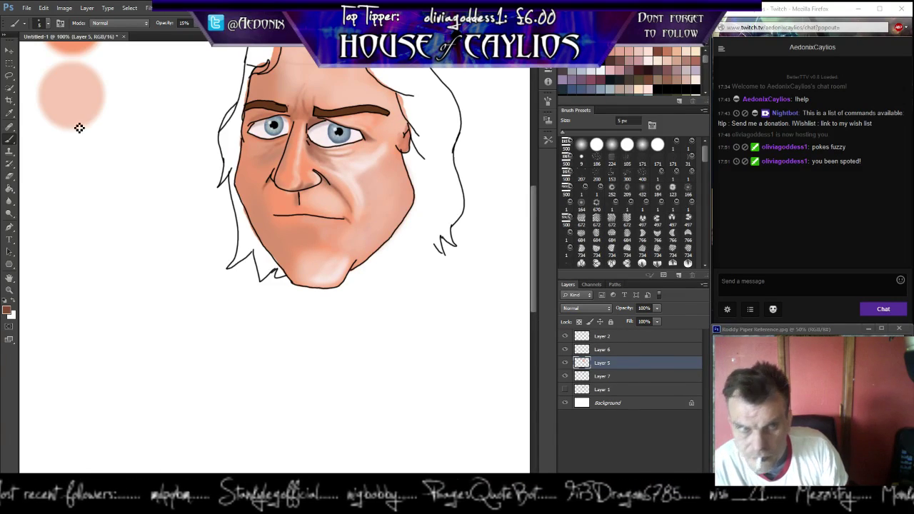
Set up a soft 51 px brush in very pale pink at 82% opacity for the skin.
click(9, 201)
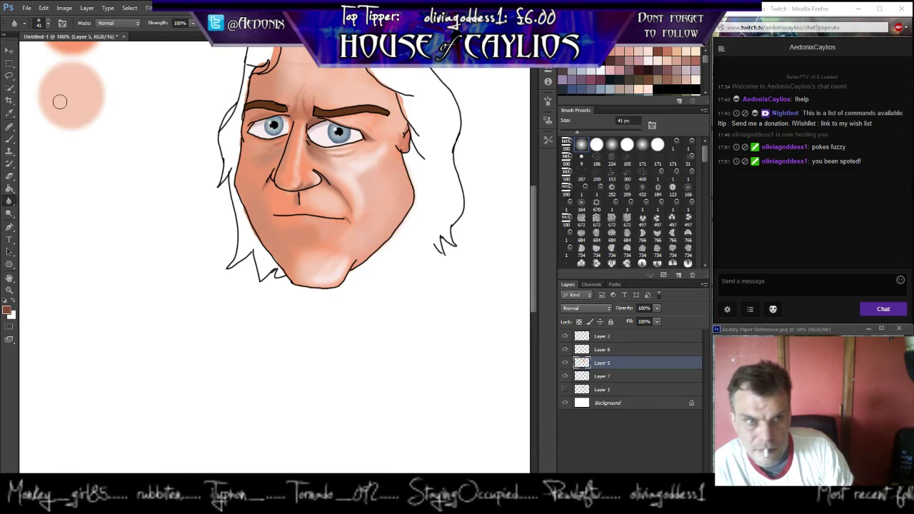
click(650, 59)
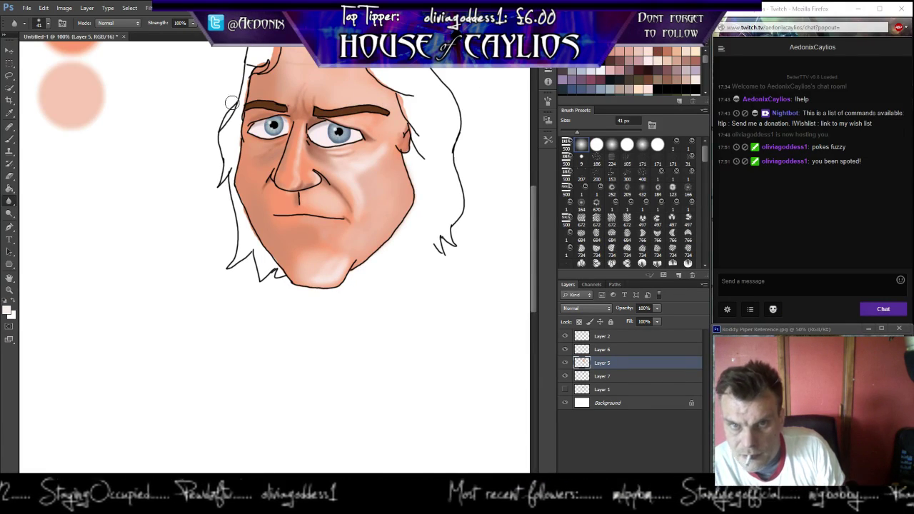
click(10, 140)
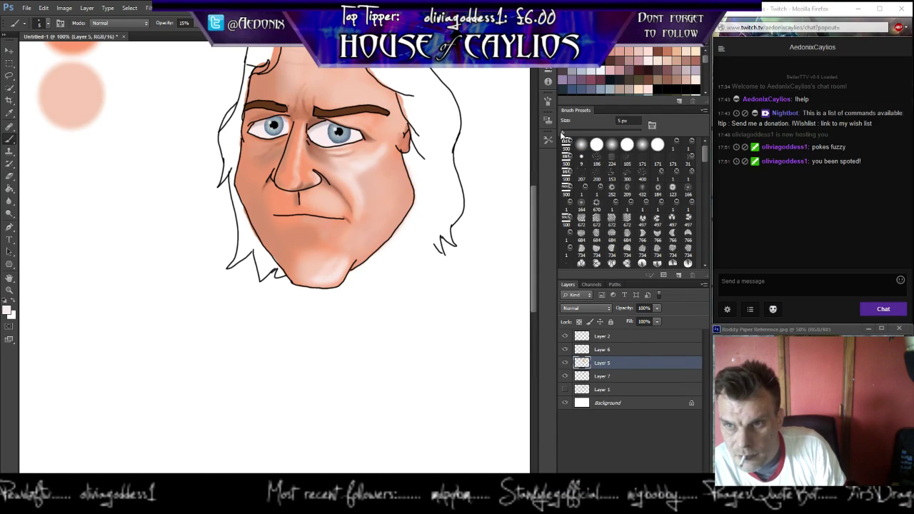
click(581, 146)
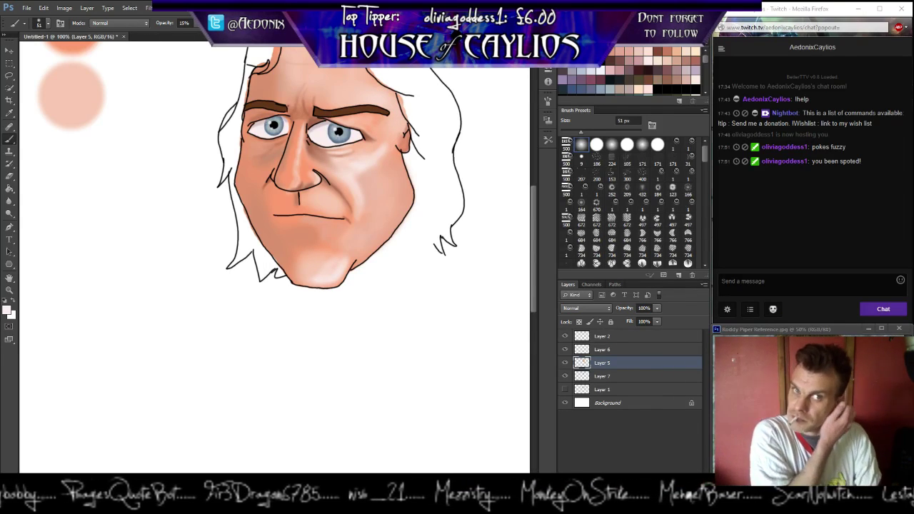
key(8)
key(2)
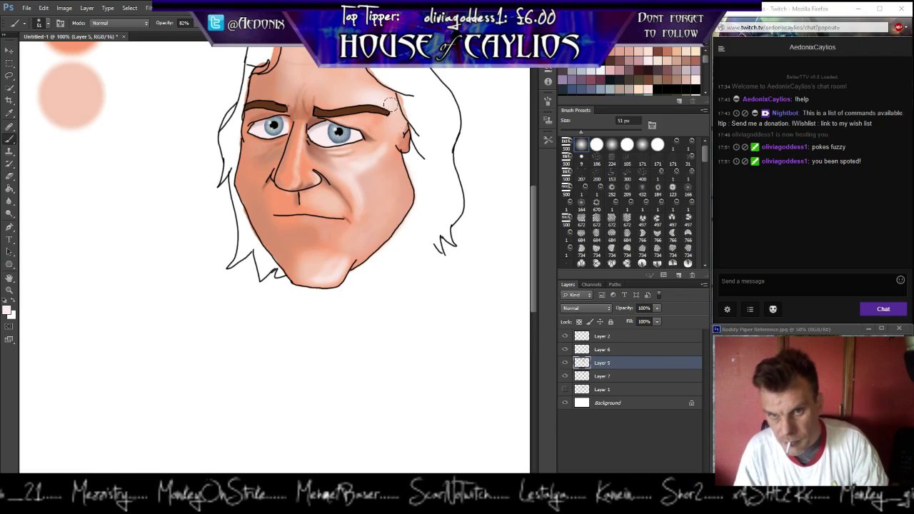
Blend pink and light tan tones over the cheek, jaw and chin on Layer 5 with the soft 51 px brush.
click(611, 69)
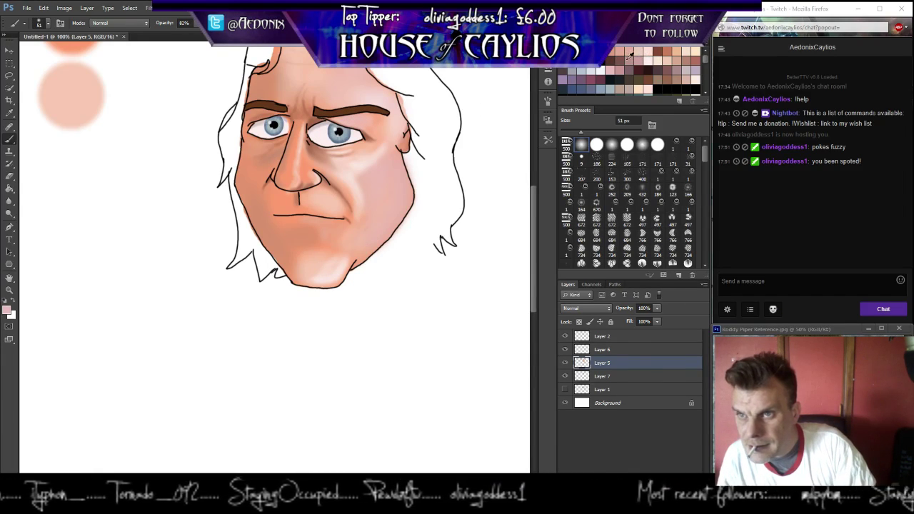
click(673, 56)
mouse_move(350, 152)
mouse_down()
mouse_move(388, 153)
mouse_move(396, 171)
mouse_up()
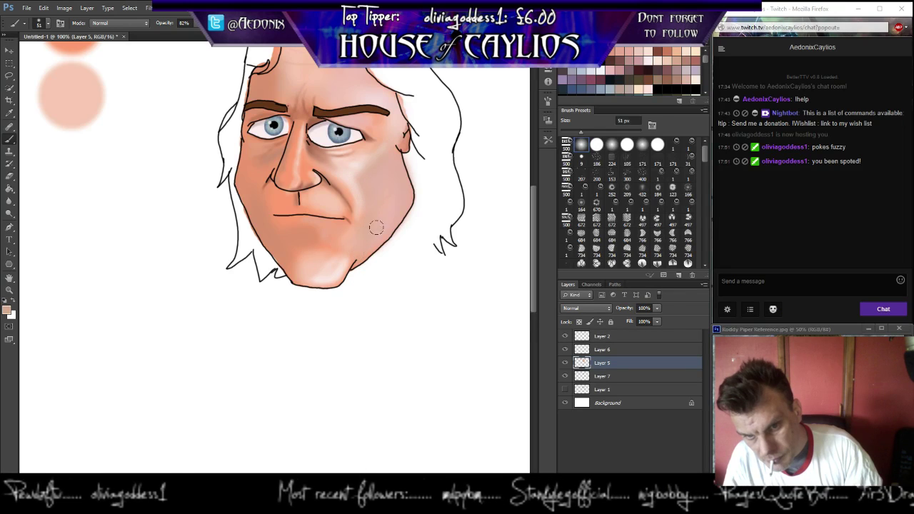
mouse_move(326, 278)
mouse_down()
mouse_move(341, 254)
mouse_move(295, 272)
mouse_move(333, 230)
mouse_up()
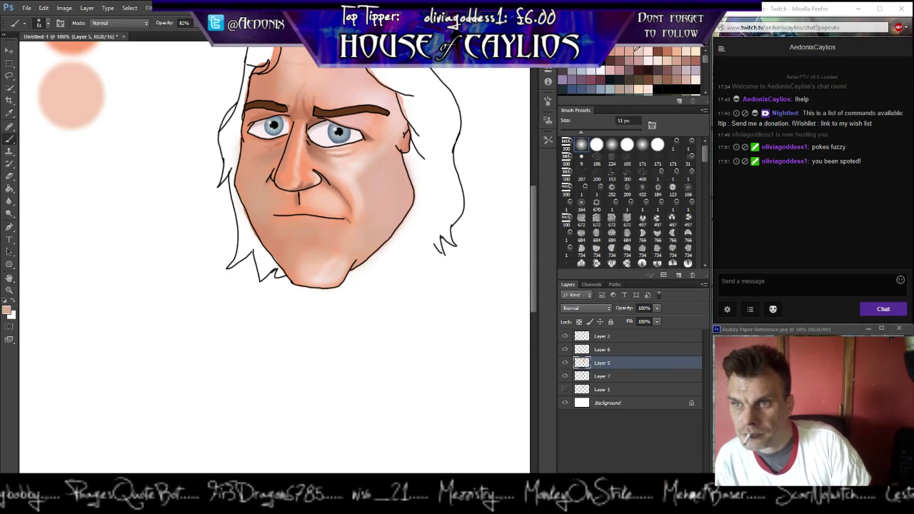
Shade a faint stubble shadow between the nose and mouth with a near-black soft brush at 13% opacity.
click(647, 50)
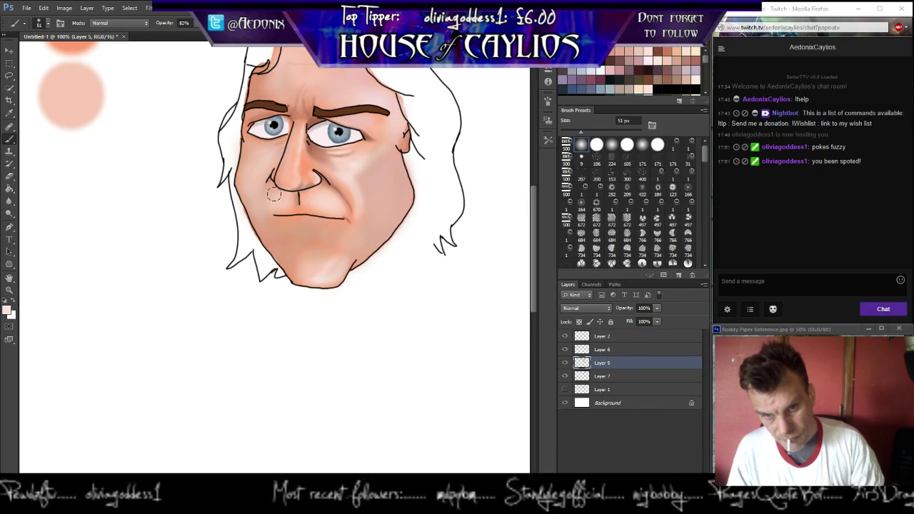
click(611, 77)
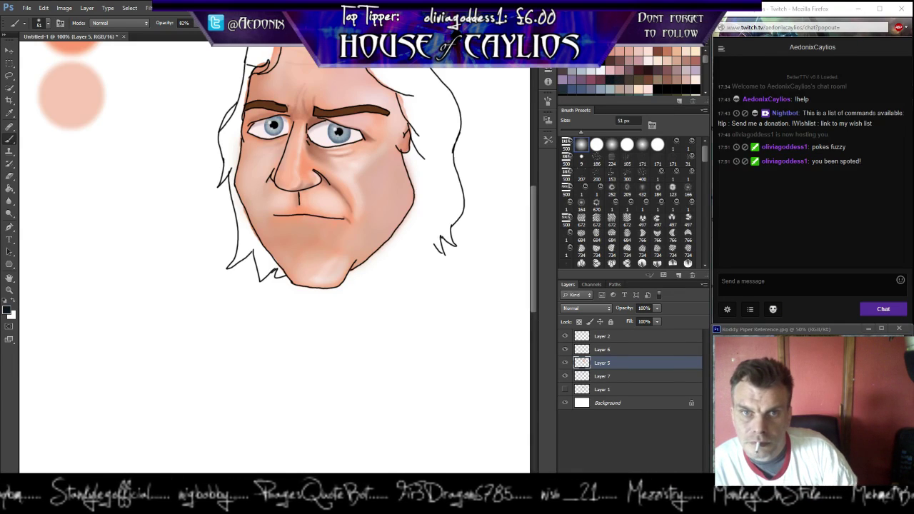
click(198, 24)
scroll(193, 36, down, 10)
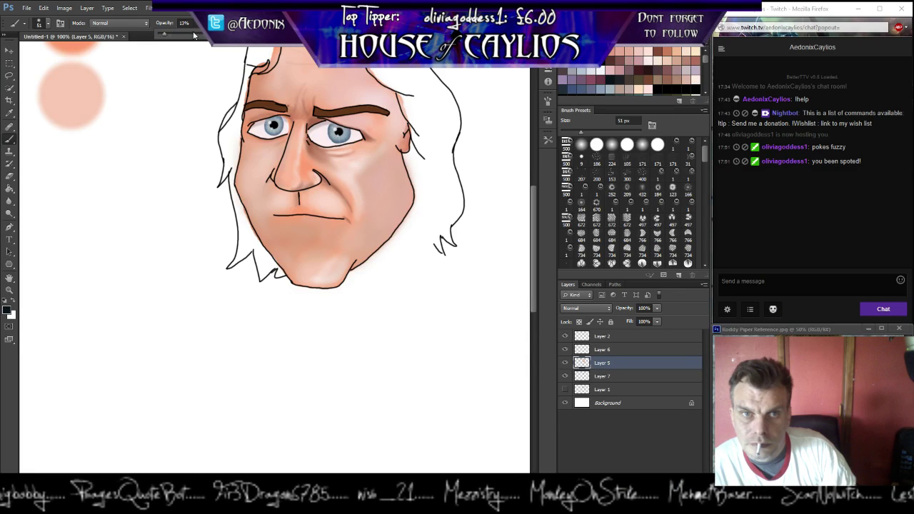
key(Return)
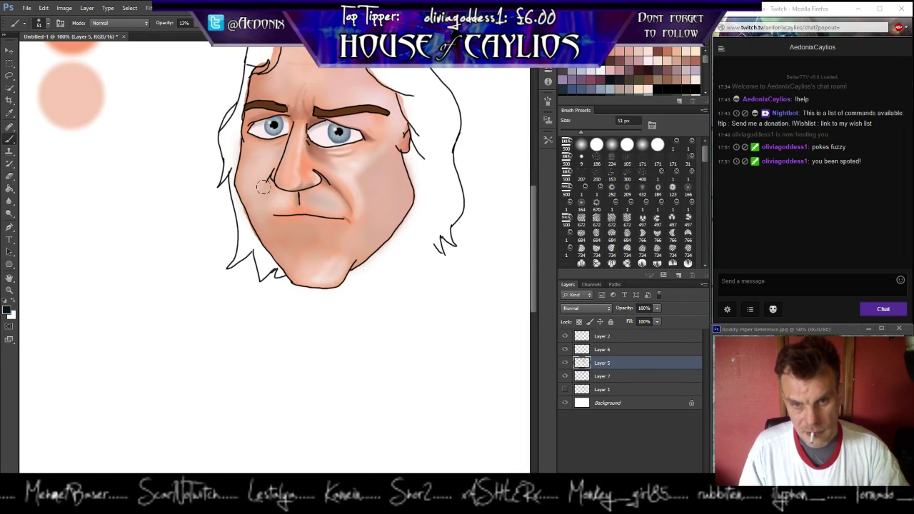
mouse_move(282, 199)
mouse_down()
mouse_move(271, 200)
mouse_move(312, 199)
mouse_move(329, 209)
mouse_up()
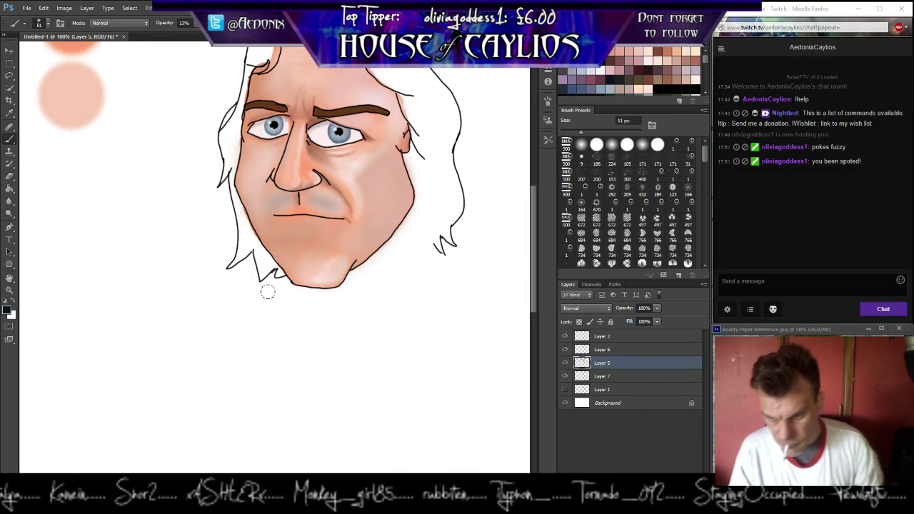
Extend the stubble shading over the chin, below the lower lip and around the corners of the mouth.
mouse_move(305, 282)
mouse_down()
mouse_move(311, 260)
mouse_move(289, 264)
mouse_move(316, 276)
mouse_move(306, 274)
mouse_move(348, 257)
mouse_move(293, 272)
mouse_move(281, 259)
mouse_move(321, 279)
mouse_move(336, 268)
mouse_move(300, 275)
mouse_up()
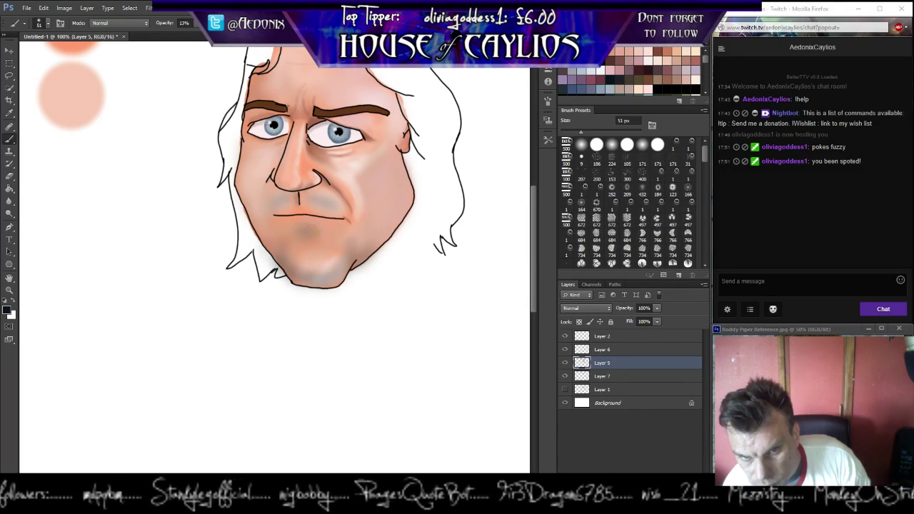
drag(302, 232, 303, 255)
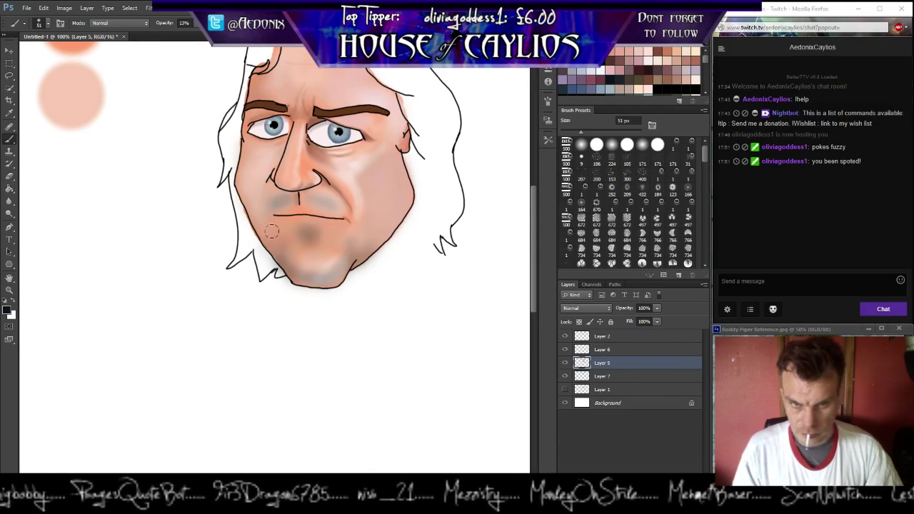
drag(266, 229, 347, 215)
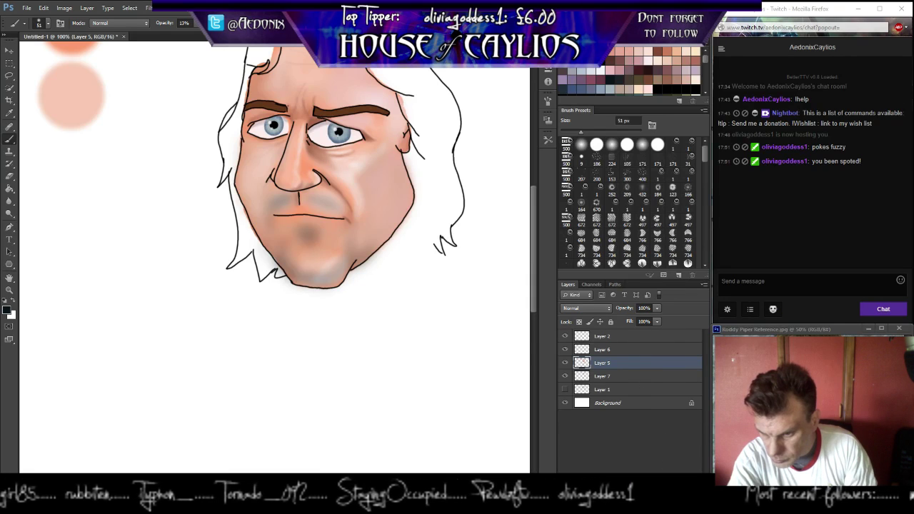
Add a new layer above Layer 5 and sample a dark brown hair colour from the Roddy Piper reference image.
key(ctrl+shift+alt+n)
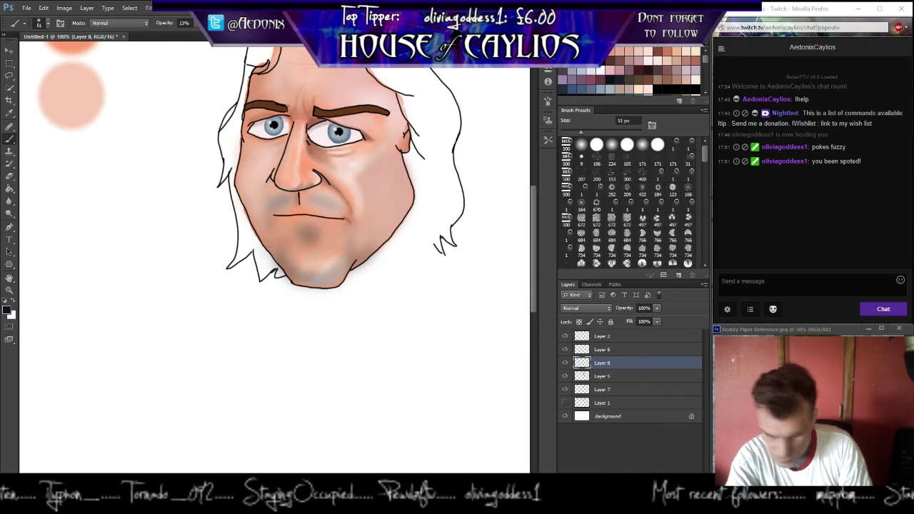
key(ctrl+shift+e)
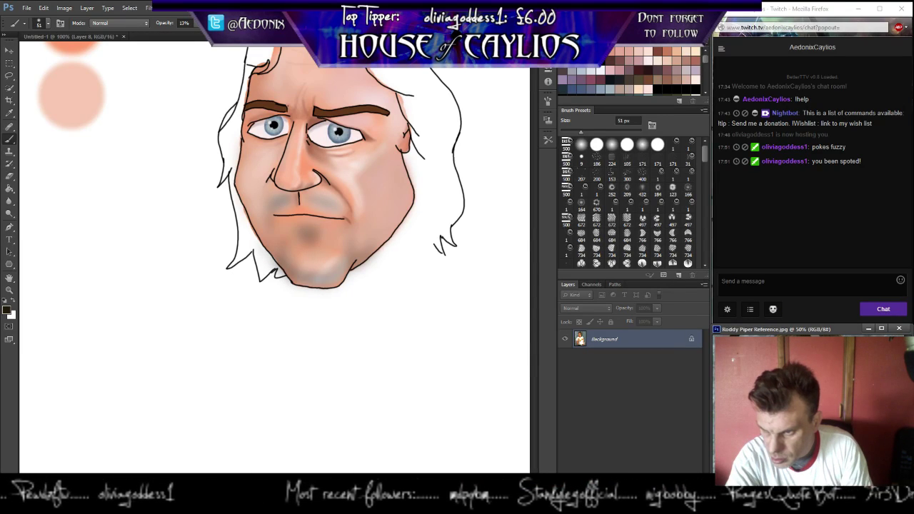
click(164, 157)
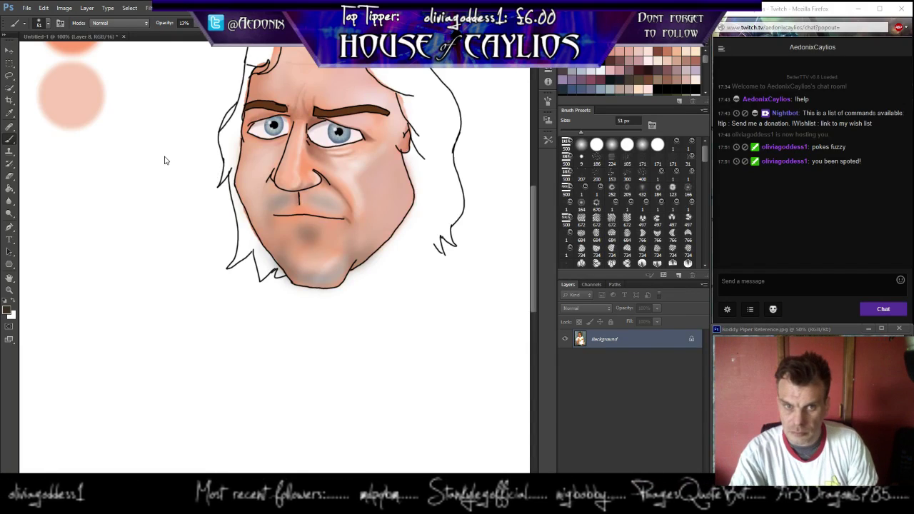
drag(164, 171, 147, 302)
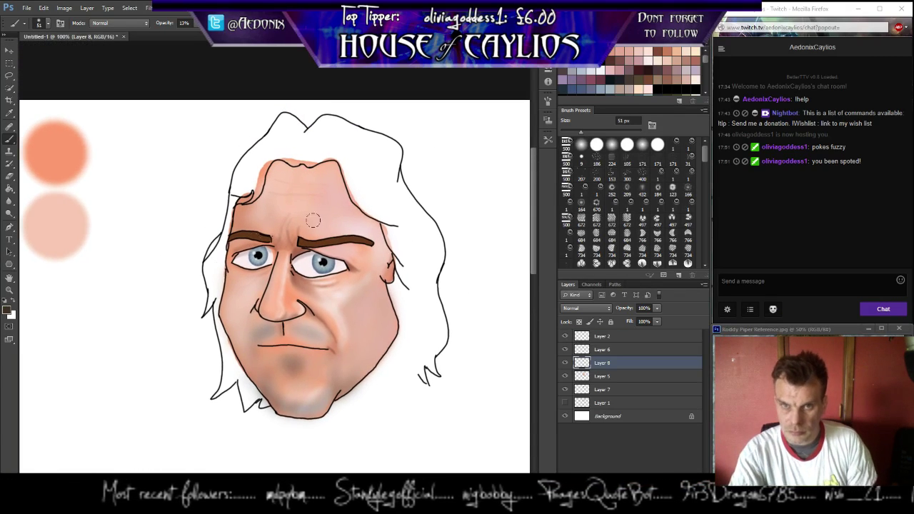
Paint the crown of the hair dark brown with a hard round 51 px brush at 100% opacity.
click(598, 147)
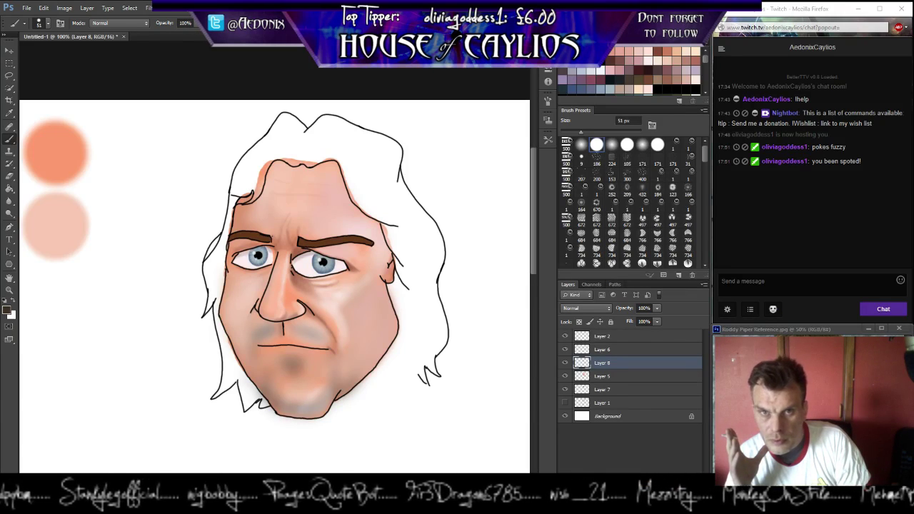
click(328, 128)
click(322, 134)
click(315, 133)
click(321, 125)
mouse_move(318, 125)
mouse_down()
mouse_move(291, 142)
mouse_move(304, 125)
mouse_move(379, 145)
mouse_move(392, 155)
mouse_move(384, 150)
mouse_move(391, 155)
mouse_move(385, 148)
mouse_move(386, 187)
mouse_up()
drag(382, 143, 384, 147)
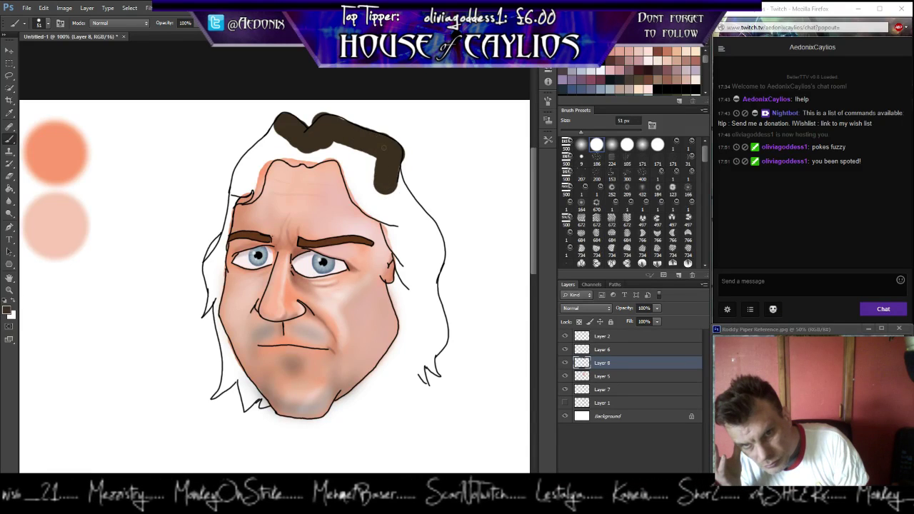
Fill the hair on the right side of the face with dark brown, from the crown down to the lower tips.
drag(340, 125, 326, 119)
mouse_move(375, 165)
mouse_down()
mouse_move(427, 246)
mouse_move(428, 233)
mouse_move(429, 282)
mouse_up()
drag(389, 206, 413, 266)
drag(392, 234, 404, 260)
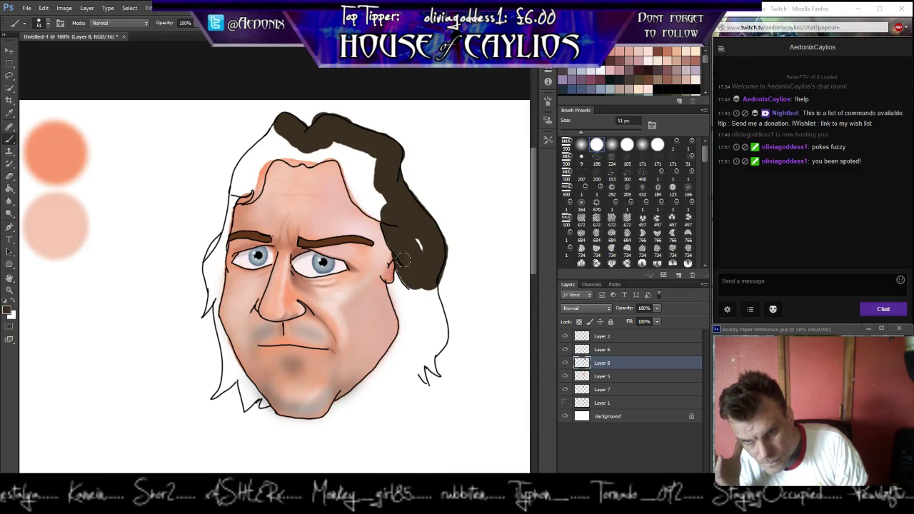
mouse_move(399, 266)
mouse_down()
mouse_move(407, 323)
mouse_move(396, 287)
mouse_move(403, 308)
mouse_move(420, 272)
mouse_move(432, 346)
mouse_move(431, 381)
mouse_up()
drag(408, 230, 417, 244)
mouse_move(347, 147)
mouse_down()
mouse_move(357, 187)
mouse_move(376, 207)
mouse_move(356, 186)
mouse_move(346, 143)
mouse_move(369, 168)
mouse_up()
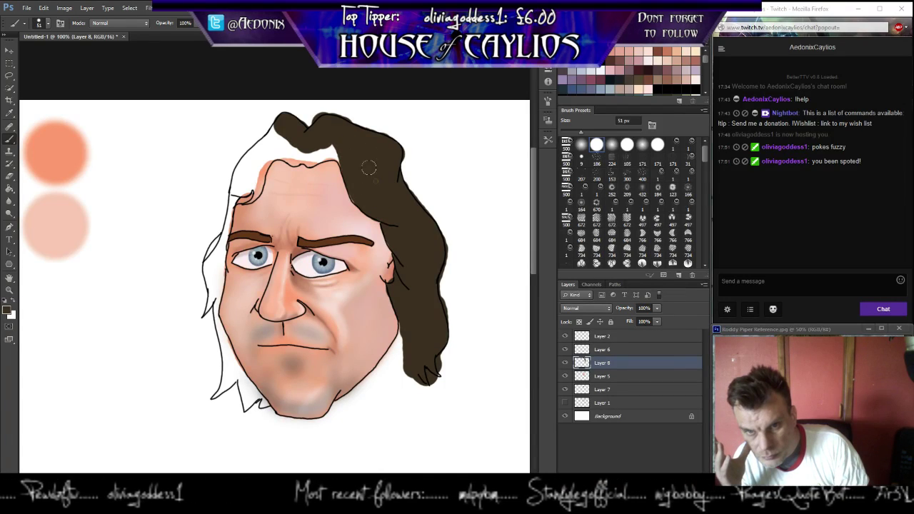
Fill the fringe, the hair on the left side of the face and the area behind the right jaw with dark brown.
drag(331, 138, 327, 151)
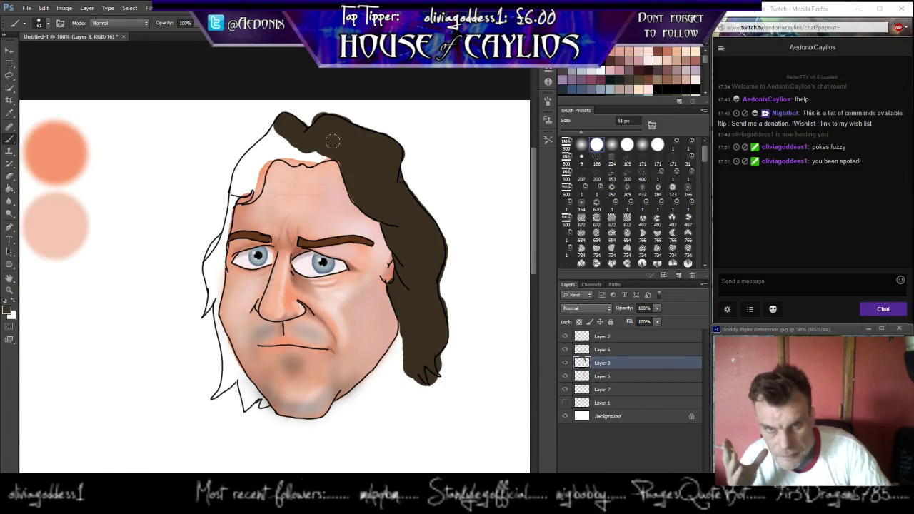
drag(335, 145, 299, 146)
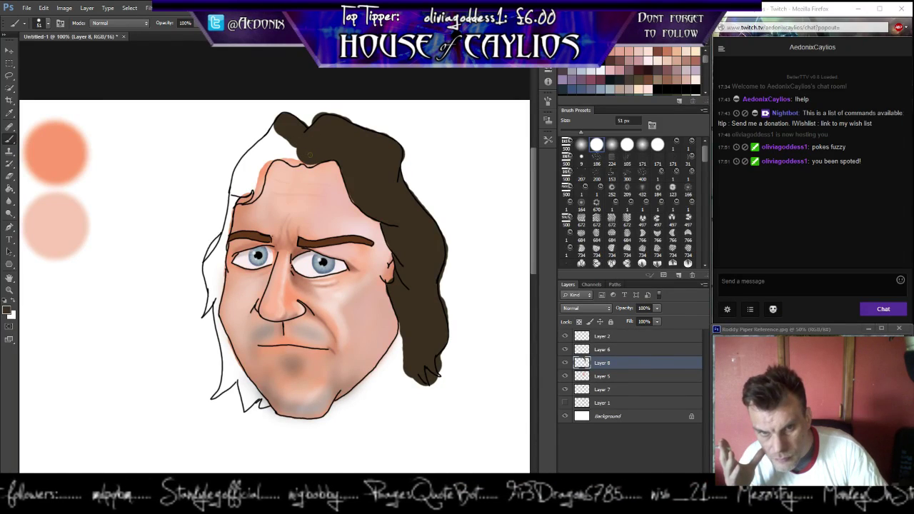
mouse_move(294, 155)
mouse_down()
mouse_move(272, 127)
mouse_move(253, 150)
mouse_move(270, 143)
mouse_move(232, 187)
mouse_move(241, 188)
mouse_move(248, 173)
mouse_move(238, 168)
mouse_move(208, 210)
mouse_move(195, 321)
mouse_move(209, 266)
mouse_move(197, 327)
mouse_move(204, 333)
mouse_move(202, 313)
mouse_move(212, 355)
mouse_move(255, 405)
mouse_move(207, 400)
mouse_up()
mouse_move(395, 342)
mouse_down()
mouse_move(394, 357)
mouse_move(398, 341)
mouse_move(333, 409)
mouse_move(360, 418)
mouse_move(404, 375)
mouse_up()
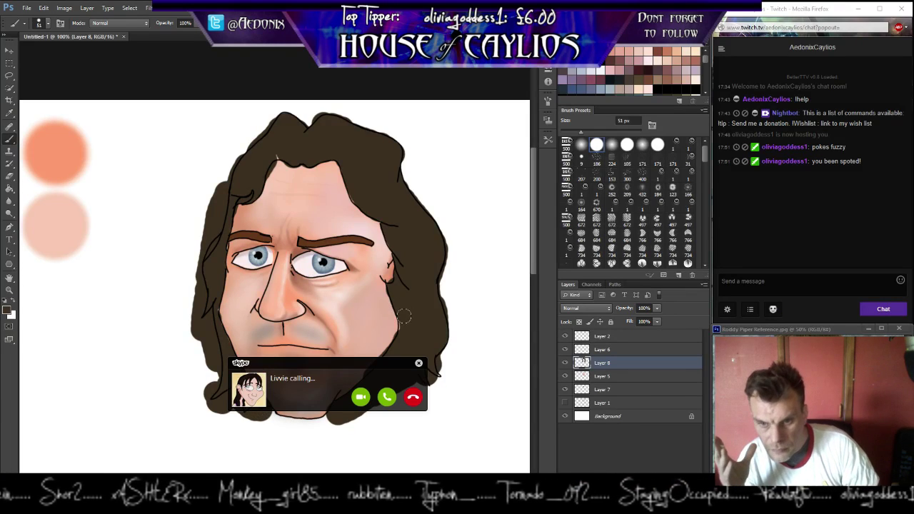
Answer the incoming Skype call and clear its window away from the drawing.
click(387, 397)
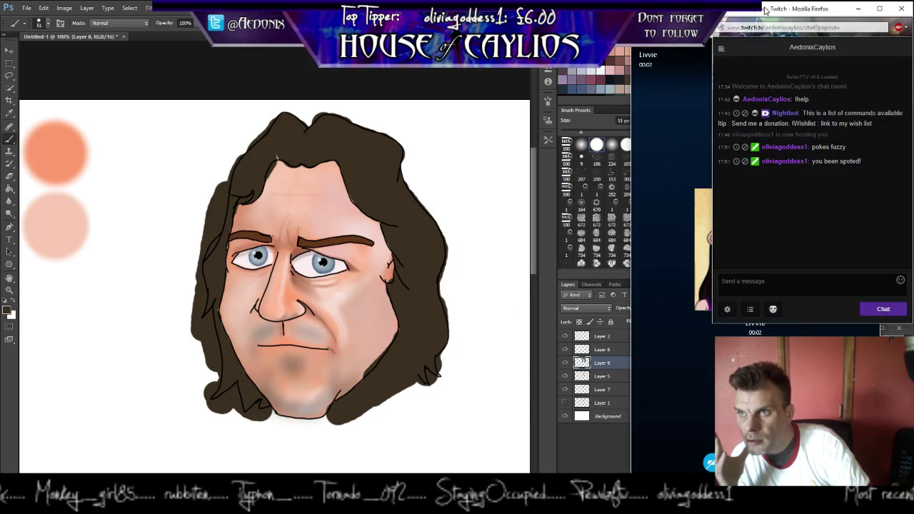
click(766, 9)
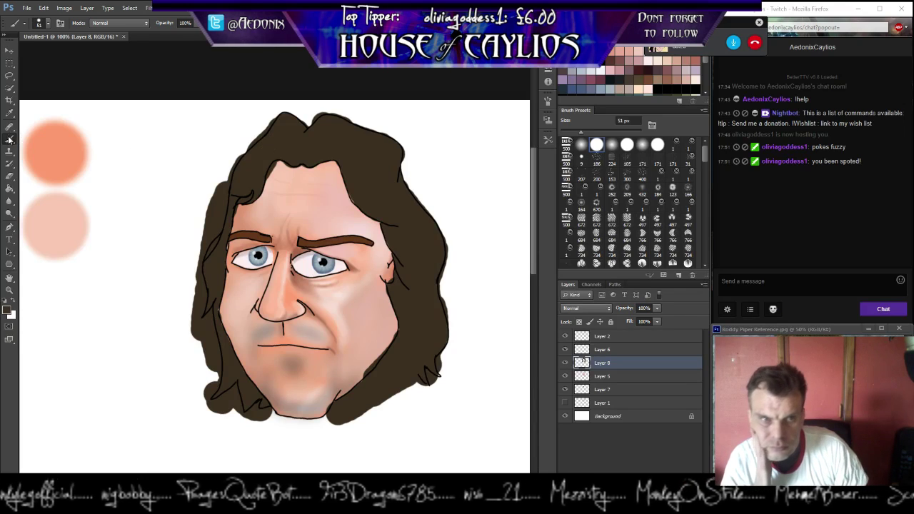
Erase the brown paint spilling outside the outline at the right hair tips and the top of the head.
click(10, 177)
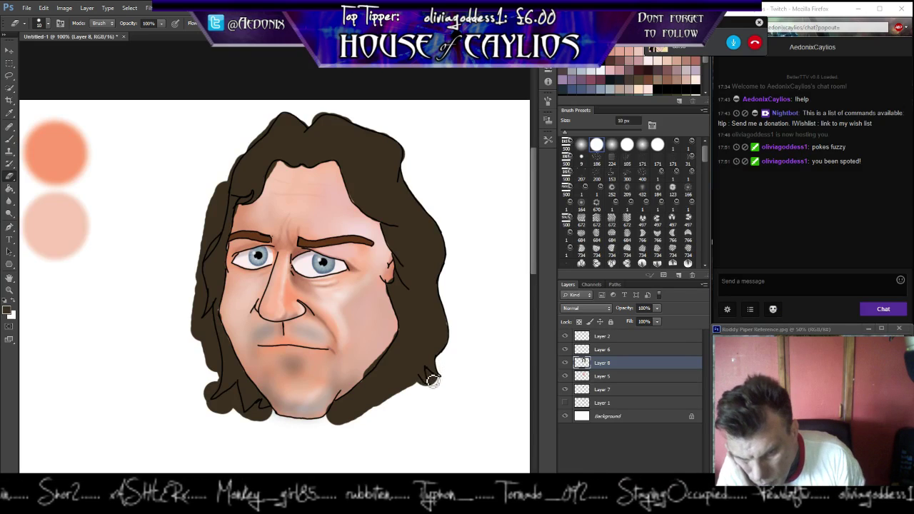
mouse_move(431, 375)
mouse_down()
mouse_move(443, 381)
mouse_move(439, 390)
mouse_up()
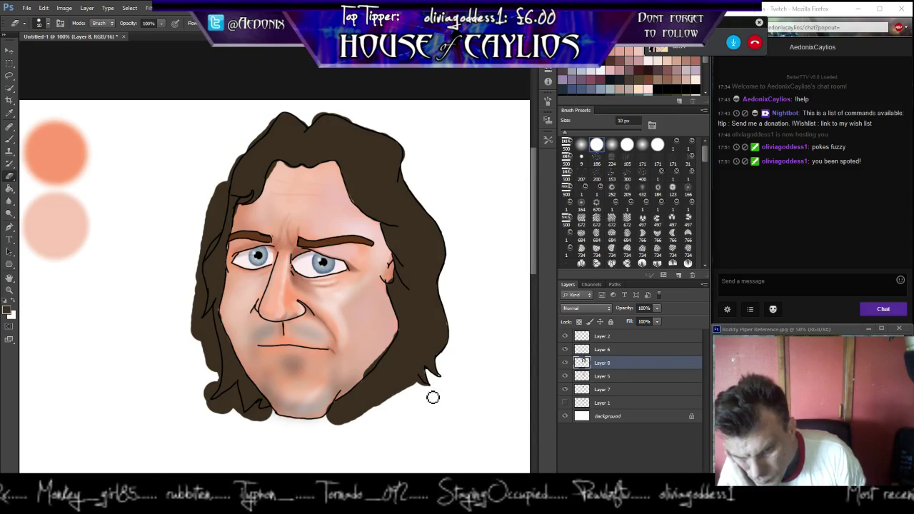
key(ctrl+z)
drag(433, 392, 427, 382)
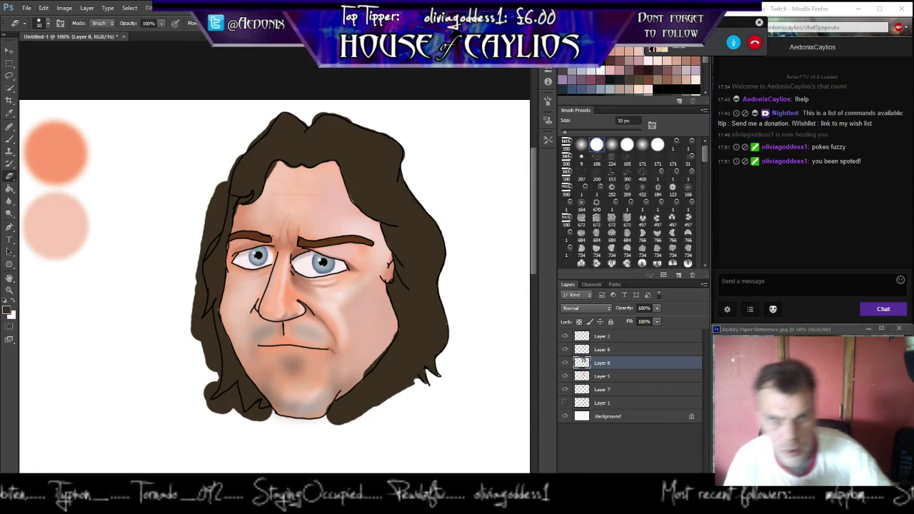
drag(316, 122, 317, 123)
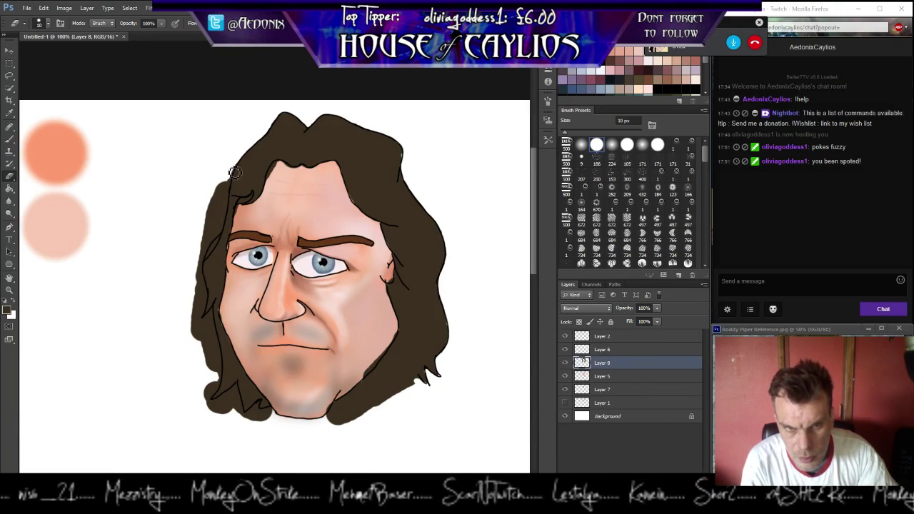
Erase the excess brown outside the outline along the left side of the hair and around its lower tips.
mouse_move(227, 186)
mouse_down()
mouse_move(220, 207)
mouse_move(219, 189)
mouse_move(229, 193)
mouse_move(223, 233)
mouse_up()
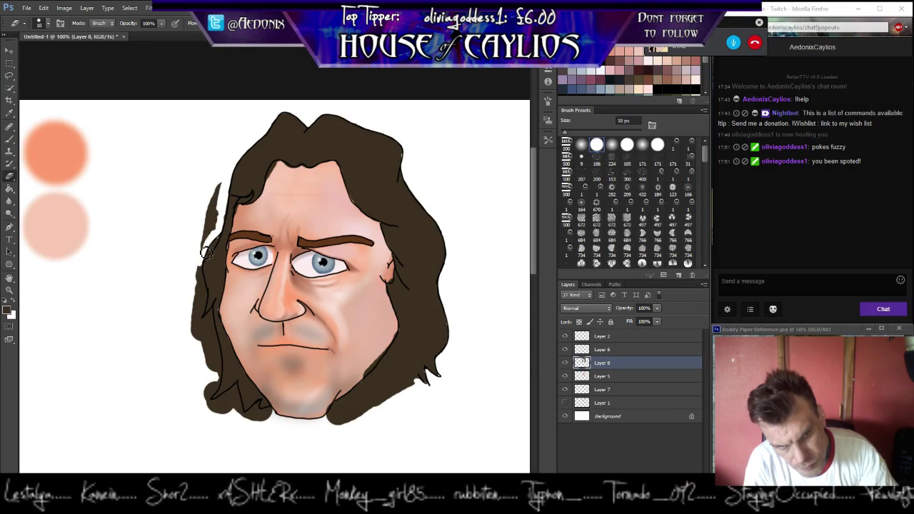
mouse_move(215, 230)
mouse_down()
mouse_move(223, 187)
mouse_move(205, 241)
mouse_move(212, 210)
mouse_move(221, 220)
mouse_move(184, 286)
mouse_up()
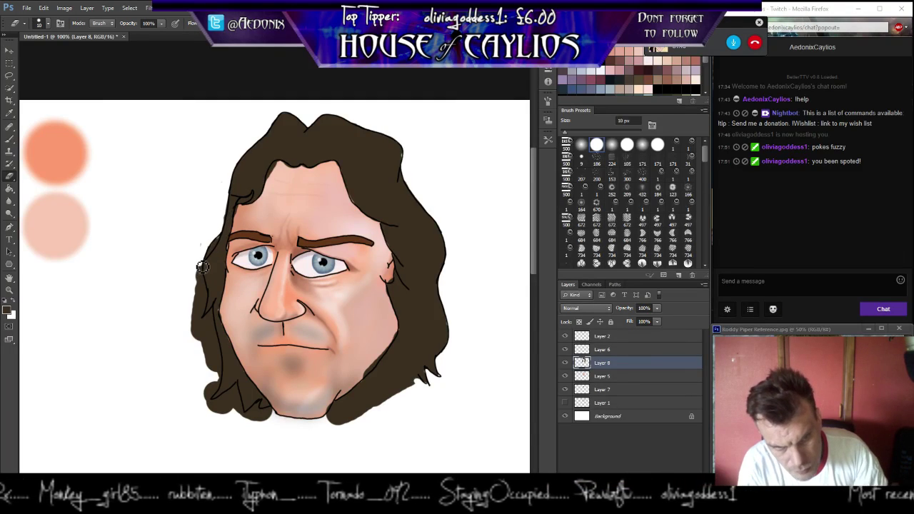
mouse_move(203, 277)
mouse_down()
mouse_move(201, 321)
mouse_move(207, 300)
mouse_move(208, 286)
mouse_move(202, 307)
mouse_move(198, 292)
mouse_move(195, 336)
mouse_move(214, 315)
mouse_move(220, 375)
mouse_move(222, 367)
mouse_move(212, 403)
mouse_move(211, 389)
mouse_up()
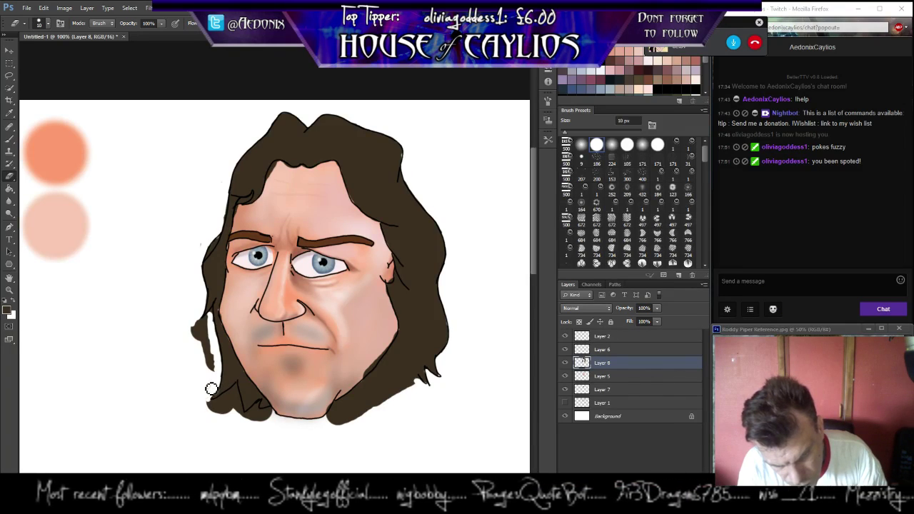
drag(208, 323, 200, 331)
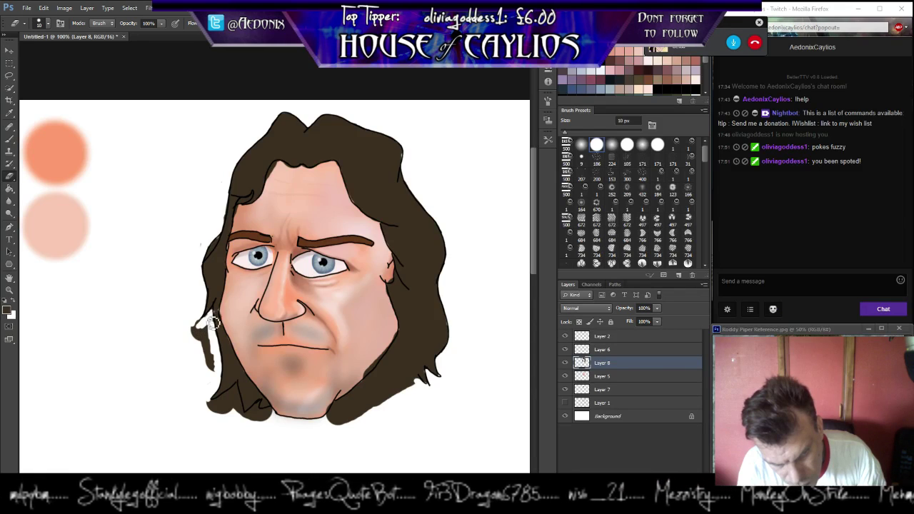
mouse_move(205, 333)
mouse_down()
mouse_move(213, 371)
mouse_move(206, 335)
mouse_move(215, 373)
mouse_move(208, 334)
mouse_move(213, 341)
mouse_move(217, 373)
mouse_move(210, 333)
mouse_up()
mouse_move(233, 408)
mouse_down()
mouse_move(239, 391)
mouse_move(206, 407)
mouse_move(238, 416)
mouse_up()
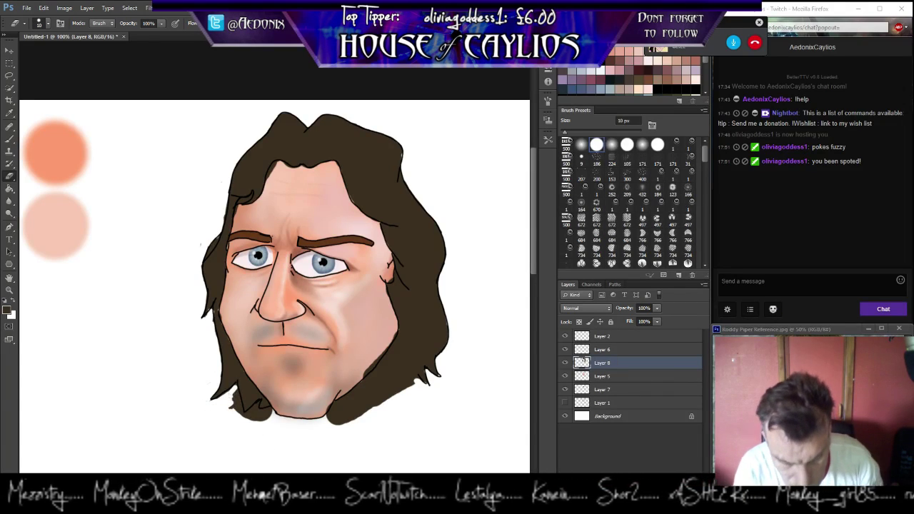
mouse_move(243, 408)
mouse_down()
mouse_move(235, 400)
mouse_move(237, 418)
mouse_move(255, 408)
mouse_move(265, 416)
mouse_move(265, 408)
mouse_move(253, 423)
mouse_move(267, 415)
mouse_move(256, 408)
mouse_up()
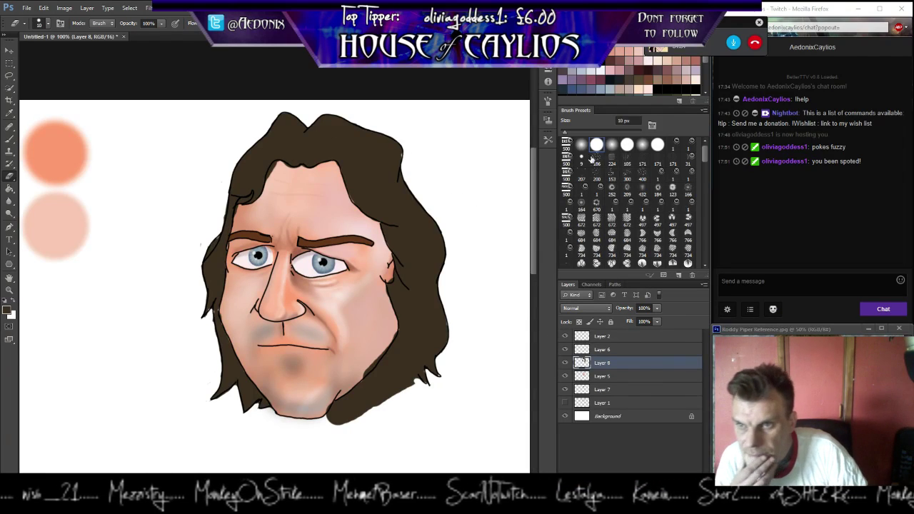
Sample a golden brown from the Roddy Piper reference image and set the Brush tool to the 224 px textured preset.
click(612, 159)
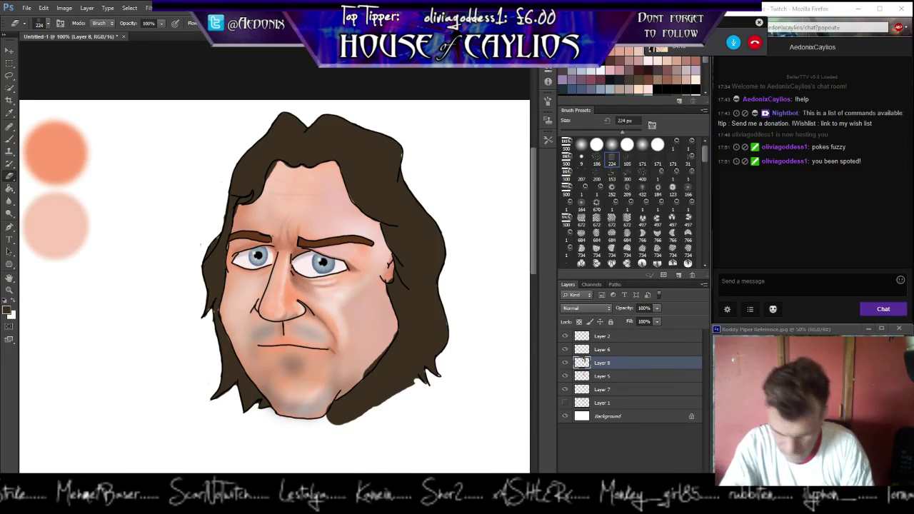
click(778, 329)
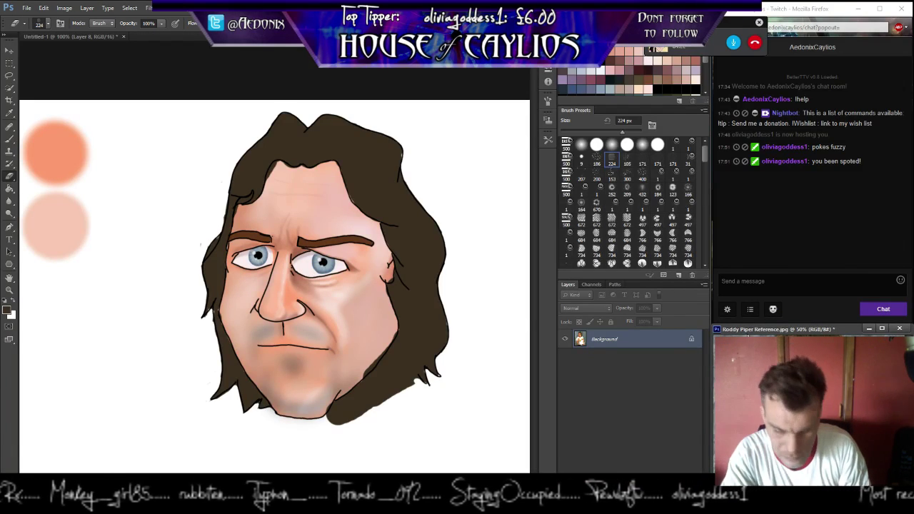
key(b)
key(x)
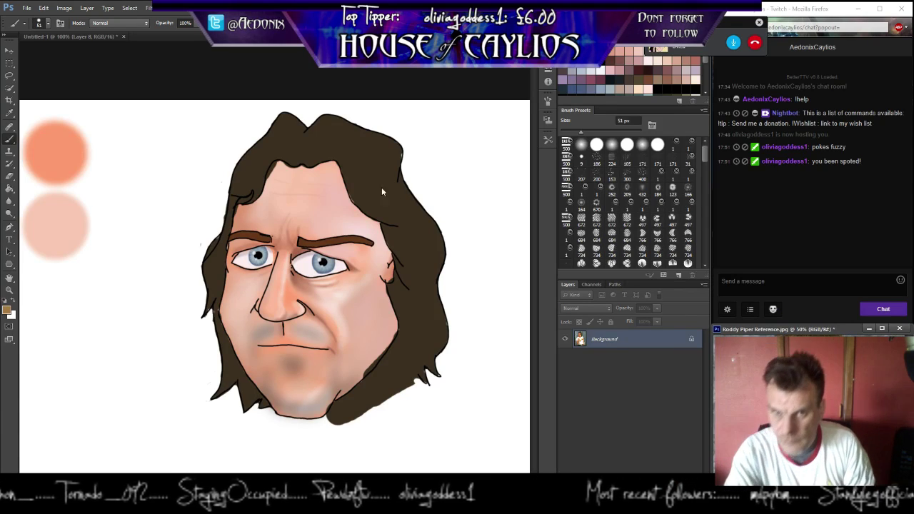
click(612, 156)
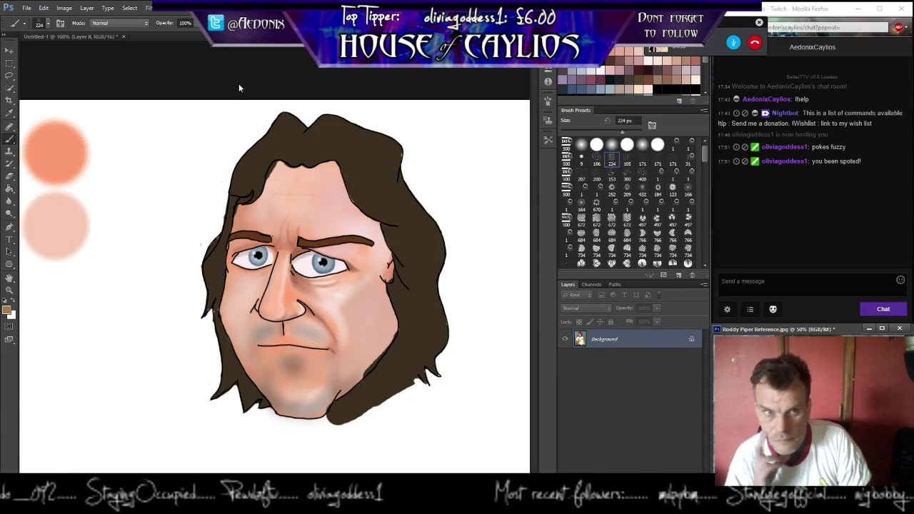
Return to the caricature drawing, set the brush size to 77 px and lock the transparent pixels of Layer 8.
click(75, 37)
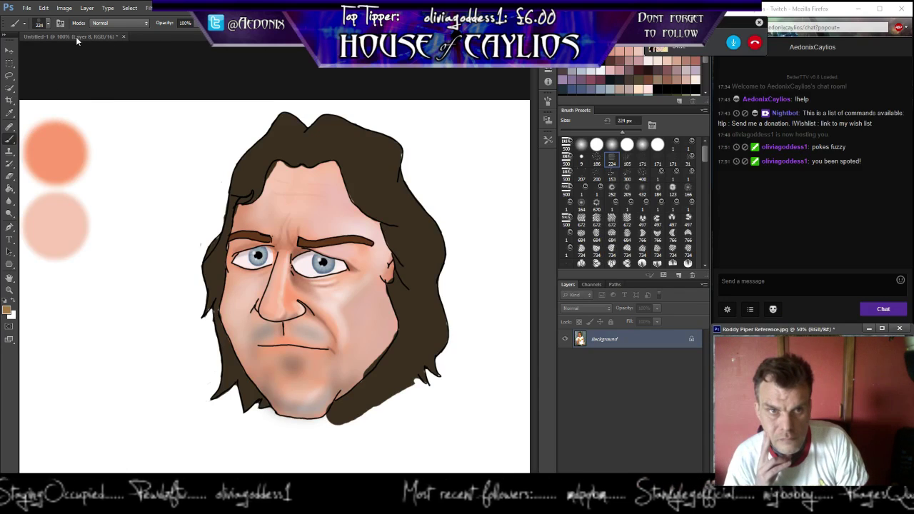
drag(623, 135, 592, 136)
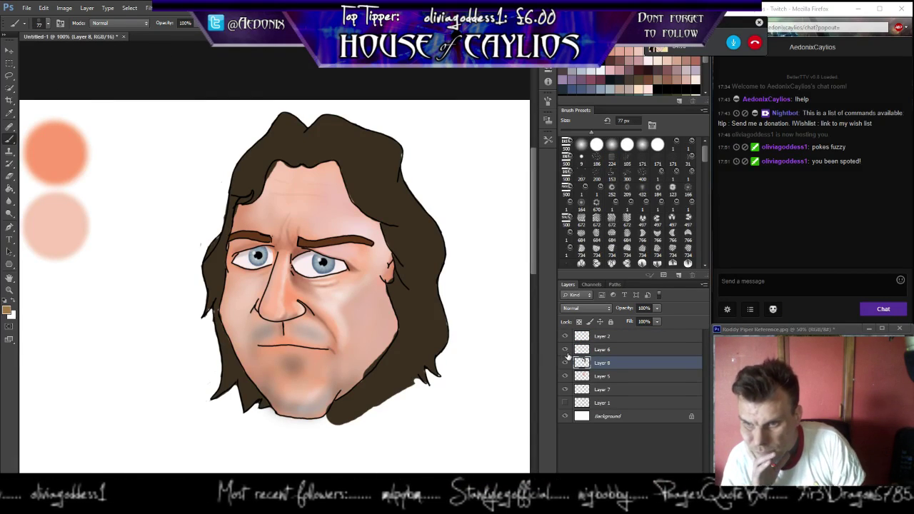
click(580, 321)
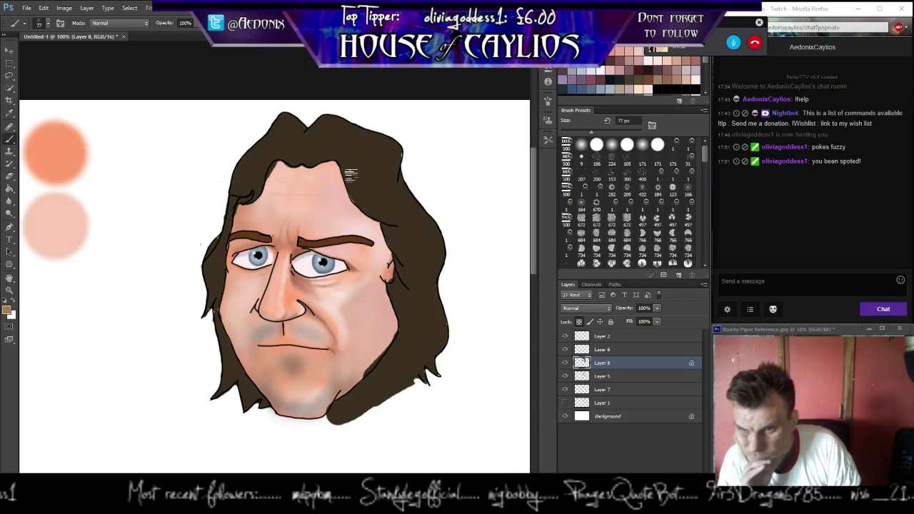
Try painting golden-brown strands down the right side of the hair at 100% opacity, and undo the strokes.
mouse_move(342, 162)
mouse_down()
mouse_move(350, 185)
mouse_move(347, 172)
mouse_move(360, 194)
mouse_move(385, 207)
mouse_up()
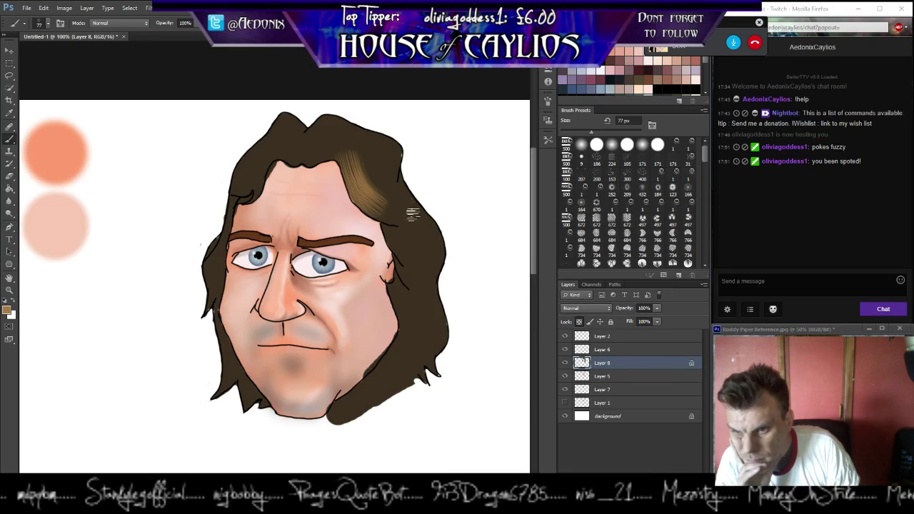
mouse_move(408, 212)
mouse_down()
mouse_move(435, 243)
mouse_move(418, 230)
mouse_move(433, 282)
mouse_up()
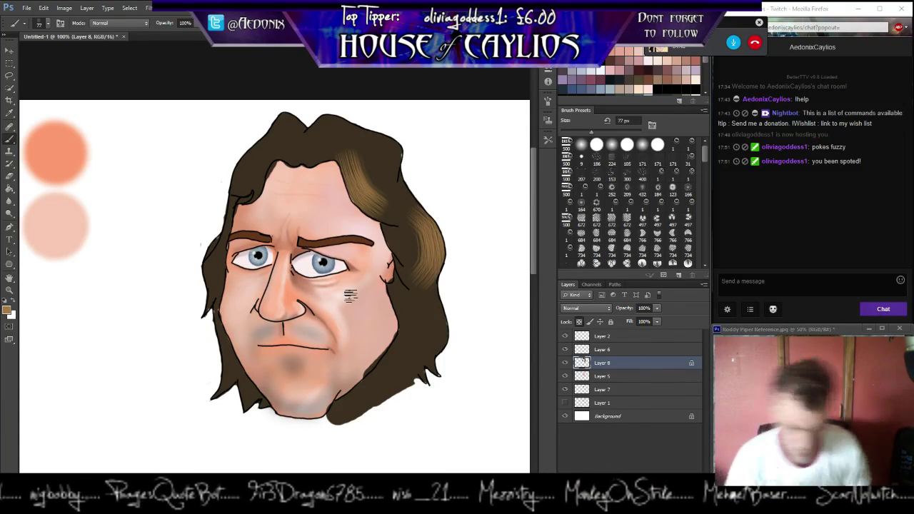
key(ctrl+z)
key(ctrl+alt+z)
key(ctrl+alt+z)
key(ctrl+alt+z)
key(ctrl+alt+z)
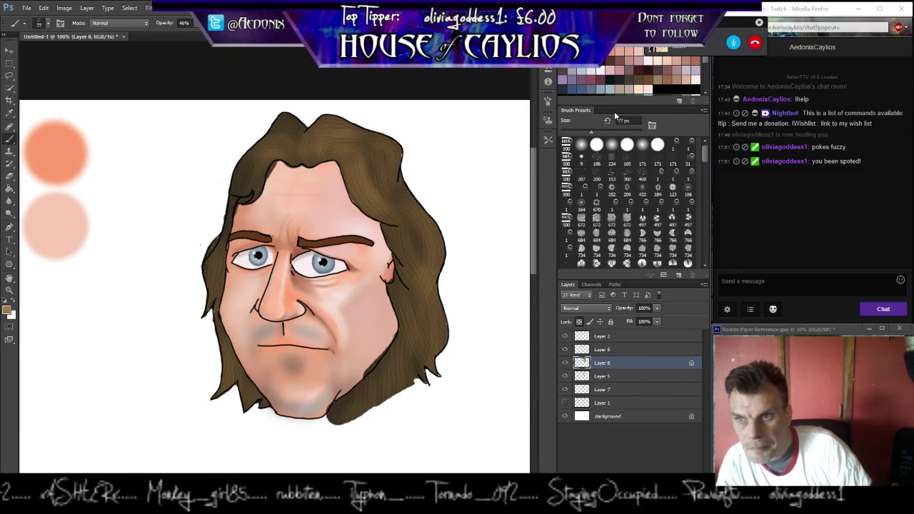
Choose the Hair base brush preset and set the foreground colour to a light golden tan, ddad72.
click(596, 157)
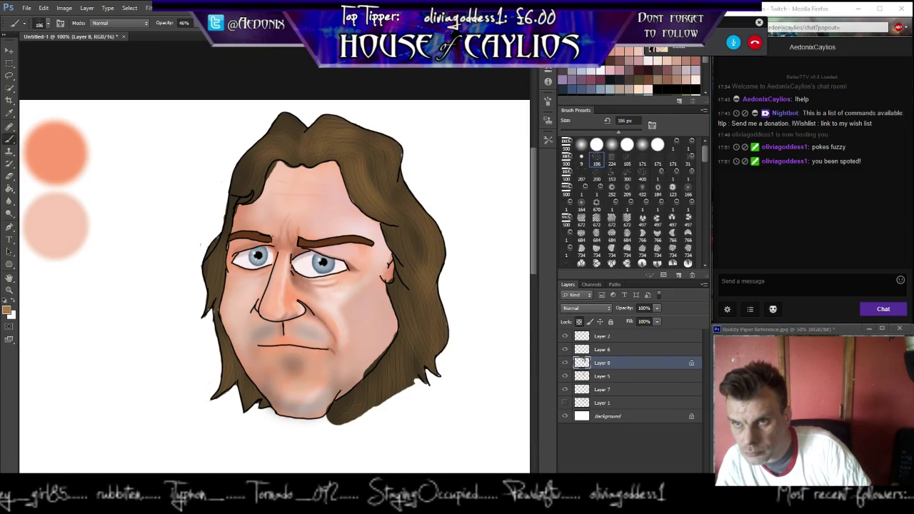
key(F6)
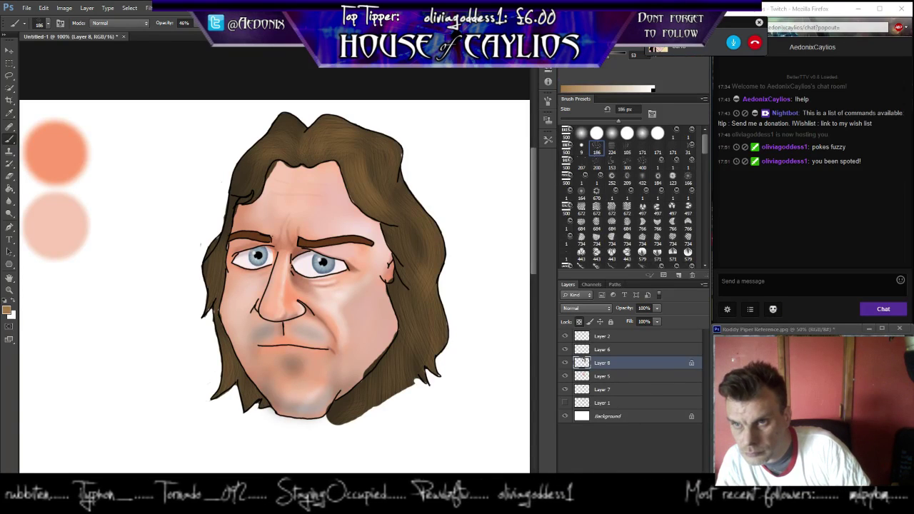
key(i)
click(577, 334)
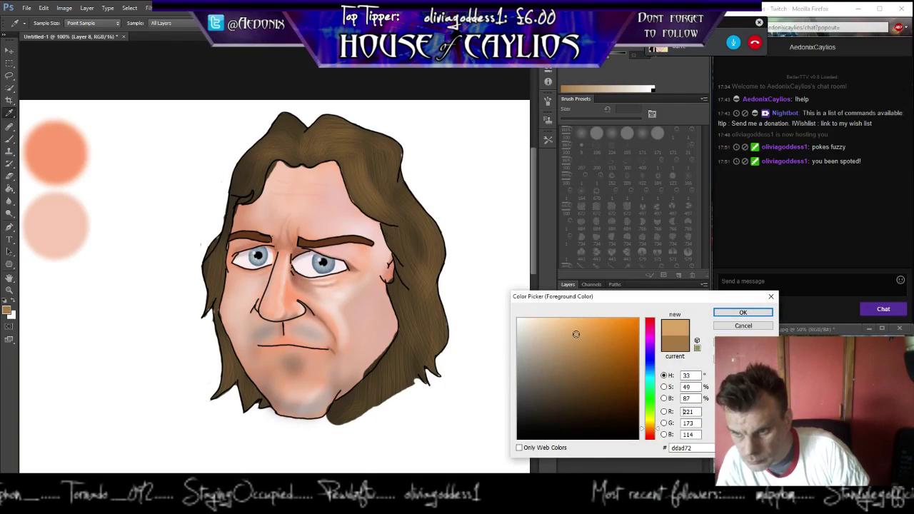
click(743, 312)
key(b)
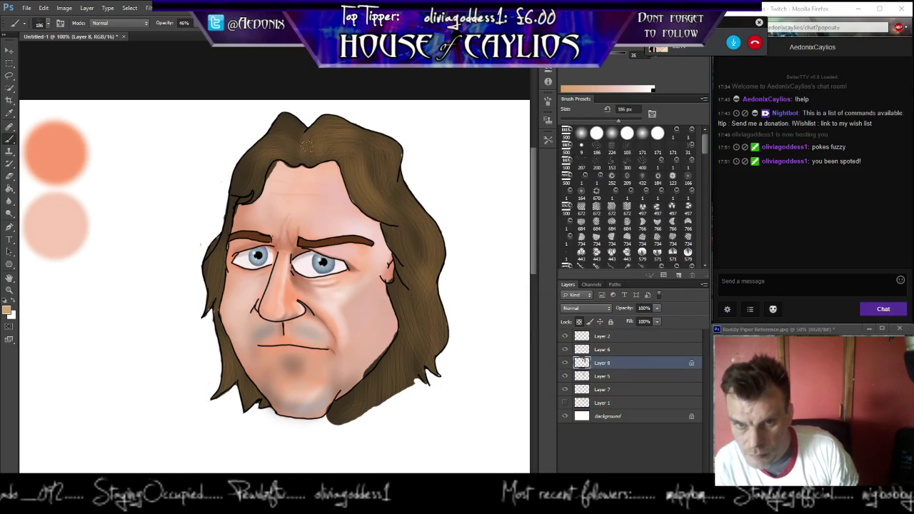
Paint light tan strands over the crown and right side of the hair, enlarging the fine brush to 27 px.
drag(620, 120, 562, 125)
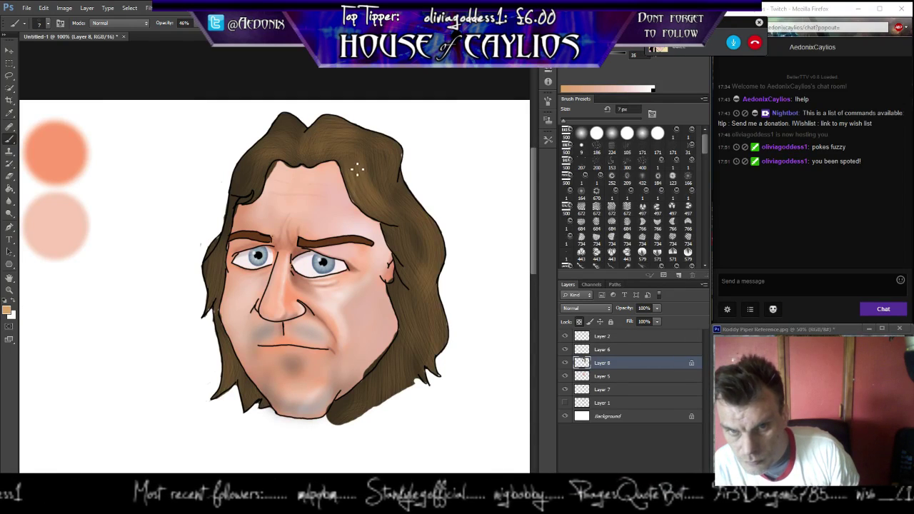
drag(562, 124, 568, 124)
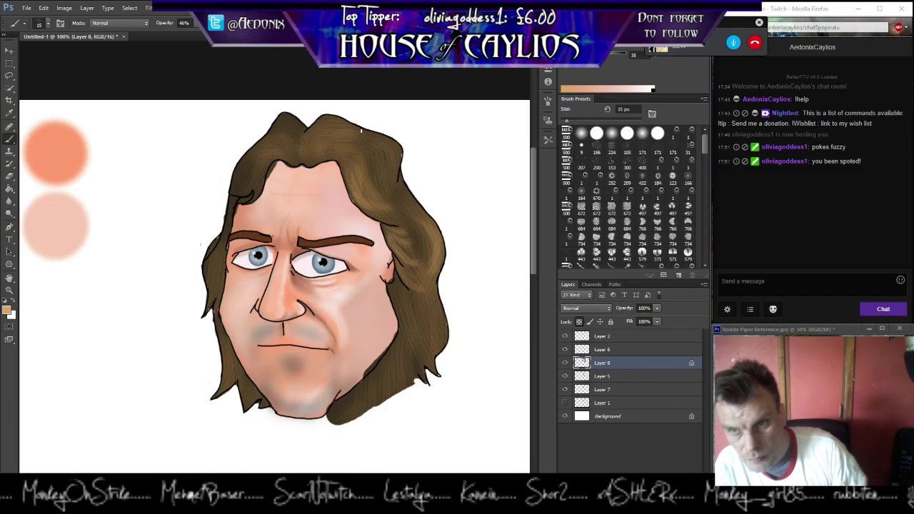
click(570, 121)
drag(570, 121, 573, 121)
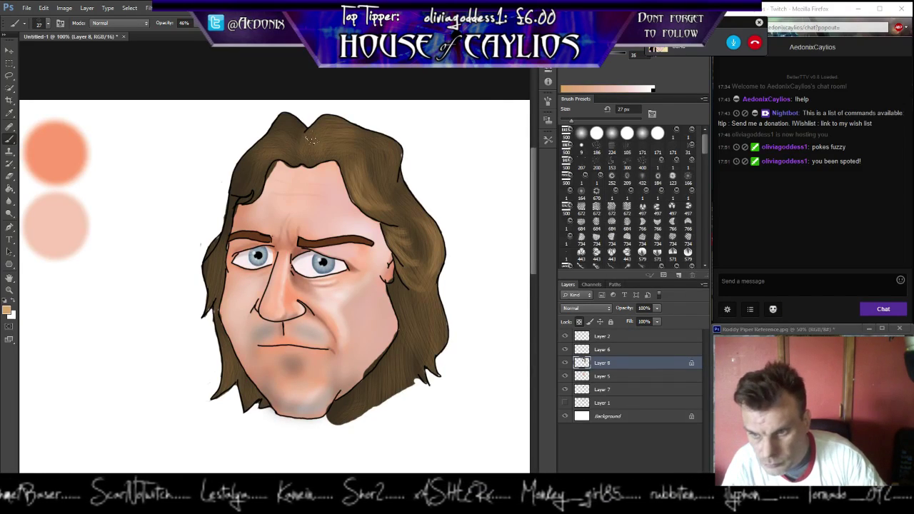
drag(319, 154, 364, 148)
mouse_move(314, 164)
mouse_down()
mouse_move(358, 158)
mouse_move(312, 166)
mouse_move(346, 157)
mouse_move(316, 169)
mouse_move(320, 157)
mouse_move(346, 178)
mouse_up()
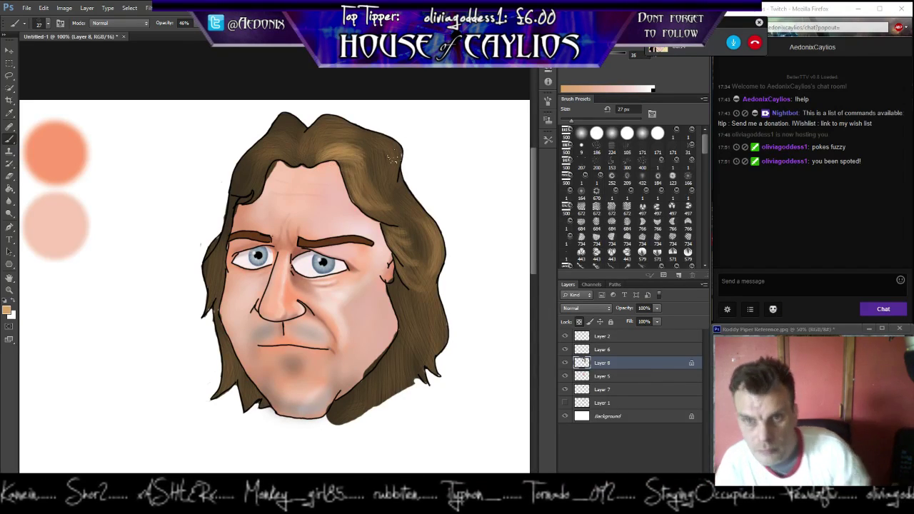
mouse_move(400, 158)
mouse_down()
mouse_move(367, 144)
mouse_move(394, 181)
mouse_move(367, 148)
mouse_up()
drag(389, 177, 380, 150)
mouse_move(405, 207)
mouse_down()
mouse_move(394, 185)
mouse_move(411, 241)
mouse_move(390, 188)
mouse_move(408, 236)
mouse_up()
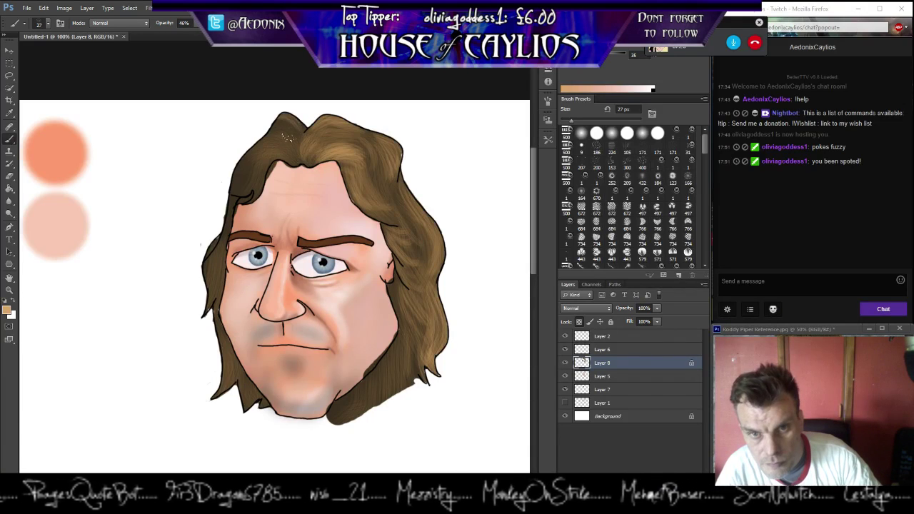
Paint light tan strands down the left side of the hair, from the parting to the lower tips.
mouse_move(289, 163)
mouse_down()
mouse_move(262, 169)
mouse_move(234, 203)
mouse_up()
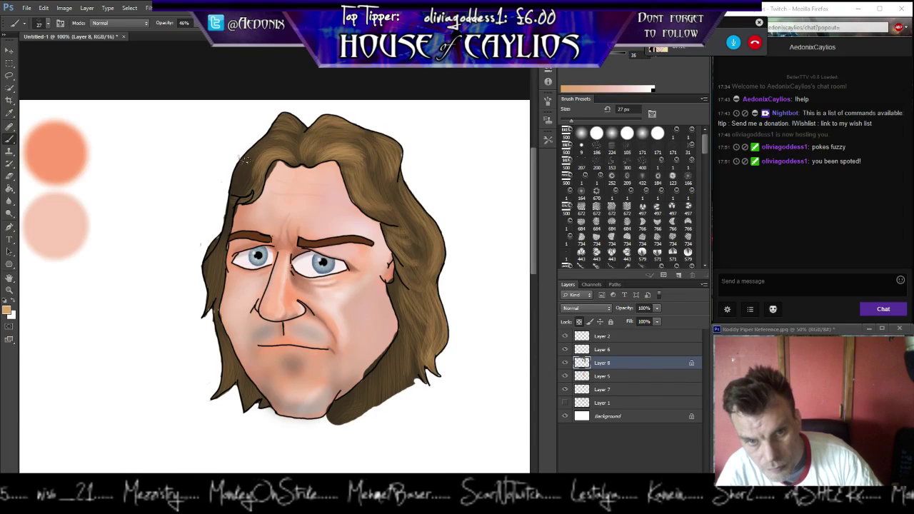
drag(254, 154, 242, 192)
mouse_move(227, 226)
mouse_down()
mouse_move(206, 266)
mouse_move(209, 280)
mouse_move(216, 251)
mouse_move(208, 298)
mouse_up()
mouse_move(209, 247)
mouse_down()
mouse_move(199, 319)
mouse_move(208, 280)
mouse_up()
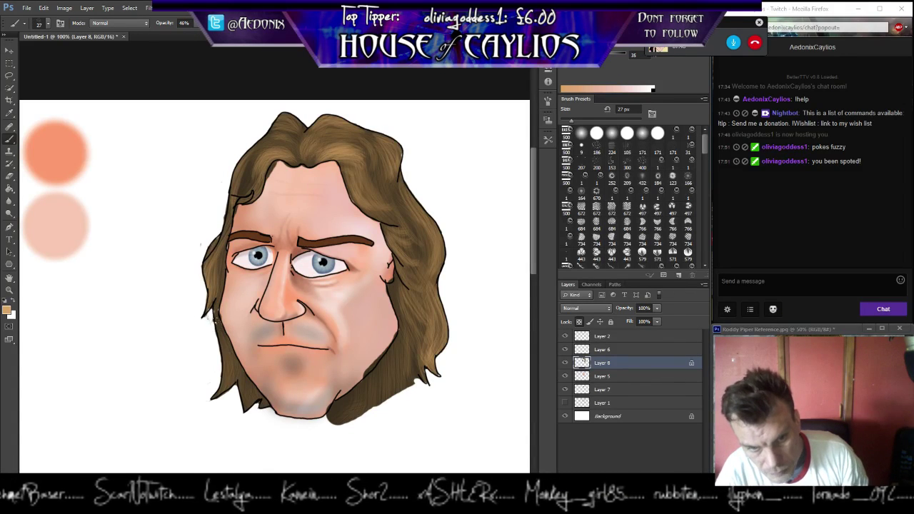
drag(233, 393, 216, 362)
drag(219, 328, 207, 406)
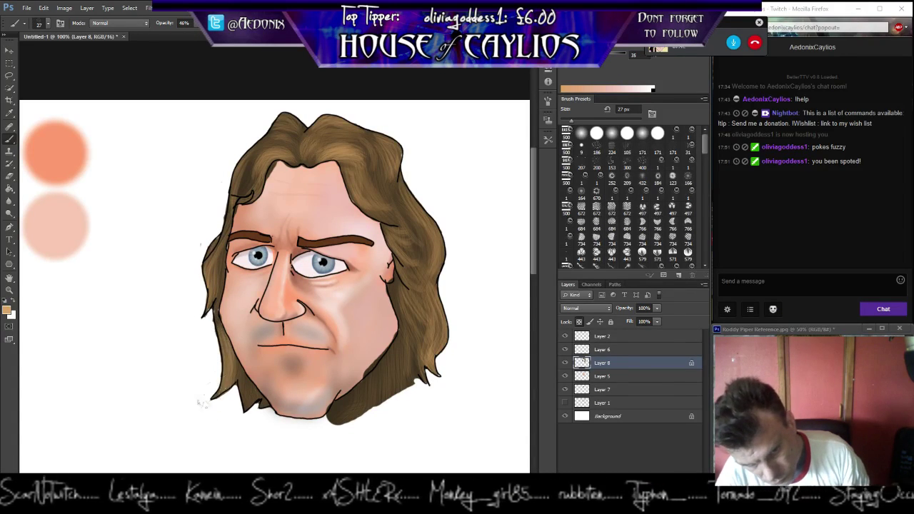
drag(236, 377, 247, 401)
mouse_move(236, 366)
mouse_down()
mouse_move(241, 377)
mouse_move(218, 371)
mouse_move(207, 318)
mouse_move(207, 404)
mouse_up()
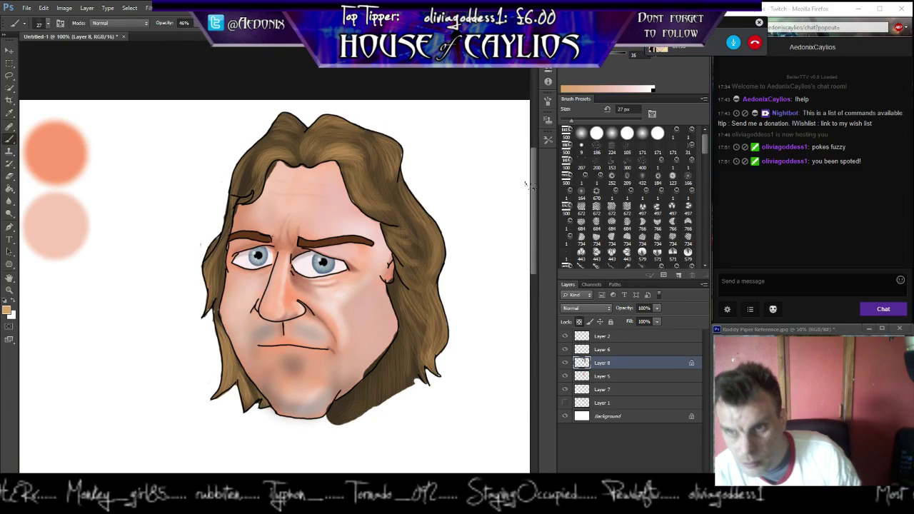
Set the foreground colour to a pale cream and the Hair base brush to 32 px.
click(7, 308)
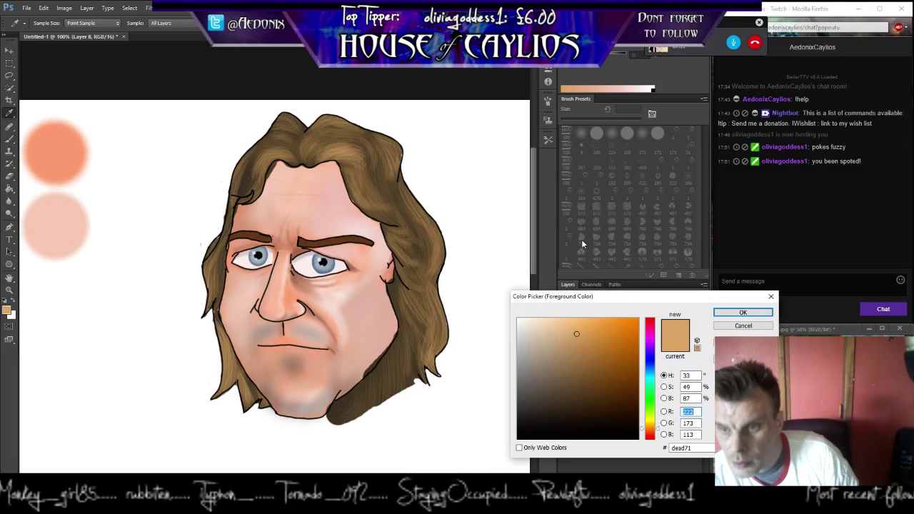
click(530, 324)
click(745, 314)
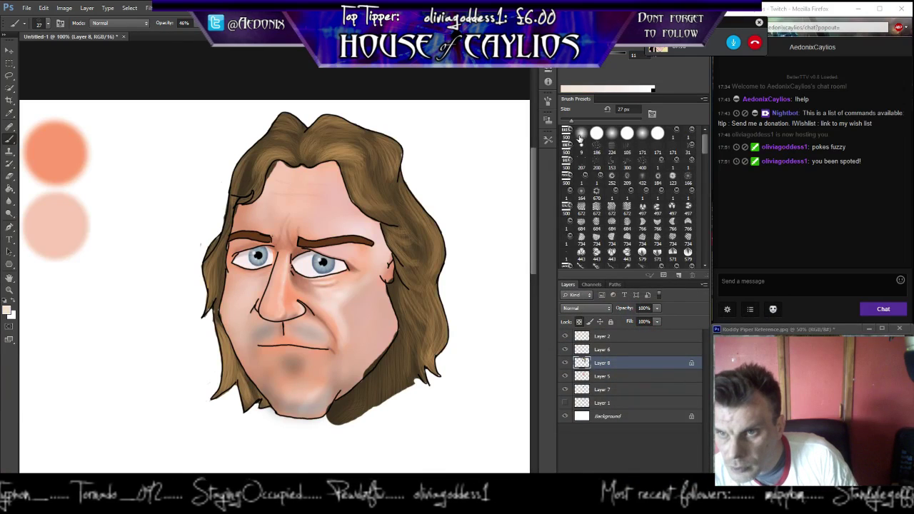
click(595, 150)
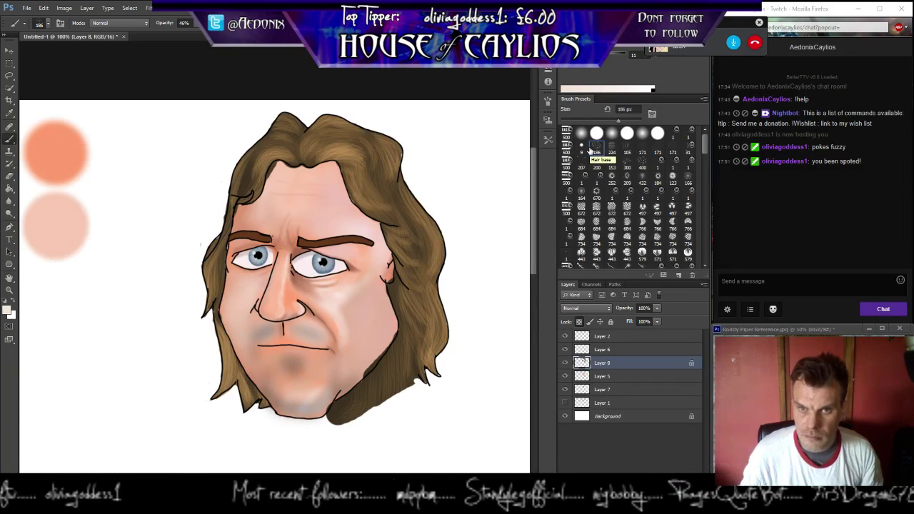
click(583, 151)
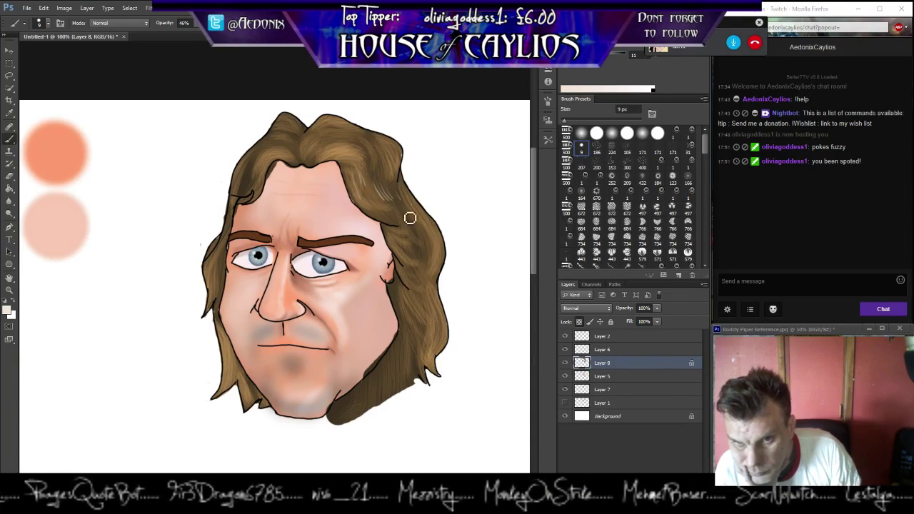
click(596, 135)
drag(575, 117, 579, 115)
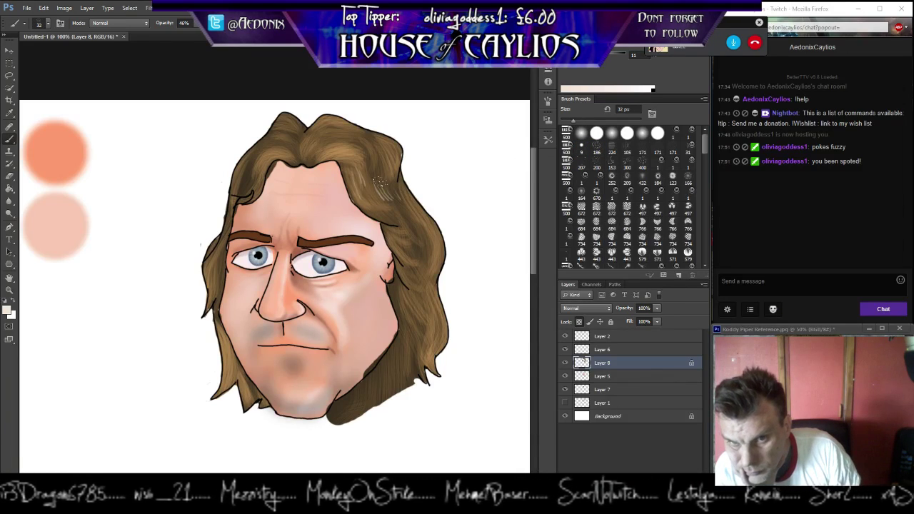
Paint pale cream highlight strands along the waves on the right side, crown and upper left of the hair.
drag(391, 187, 407, 217)
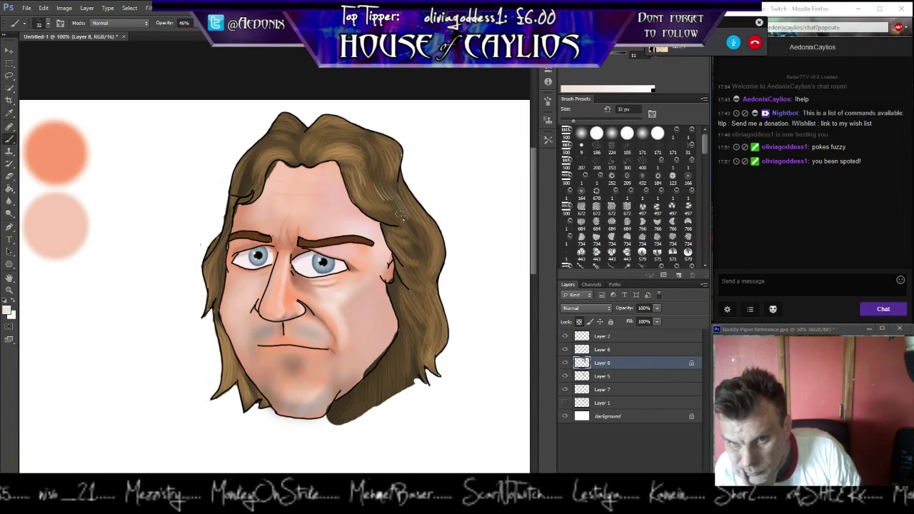
drag(350, 176, 371, 210)
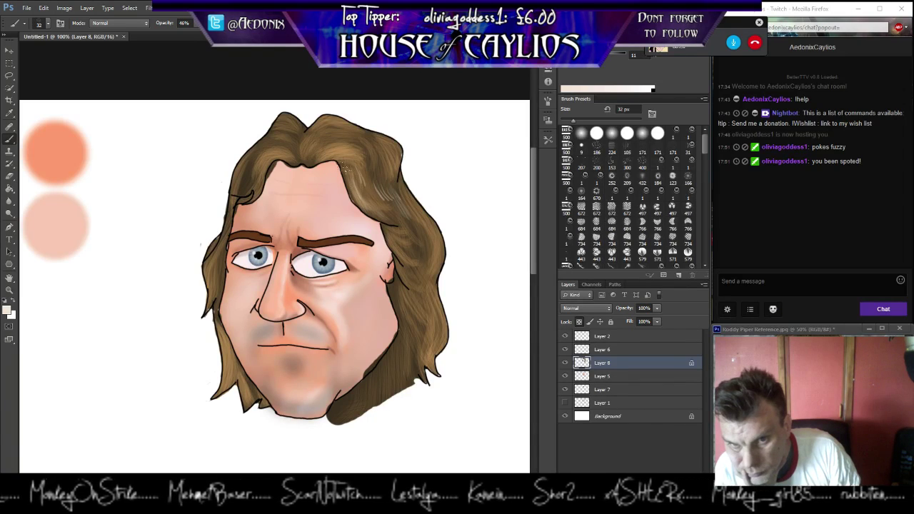
mouse_move(325, 153)
mouse_down()
mouse_move(356, 158)
mouse_move(333, 158)
mouse_up()
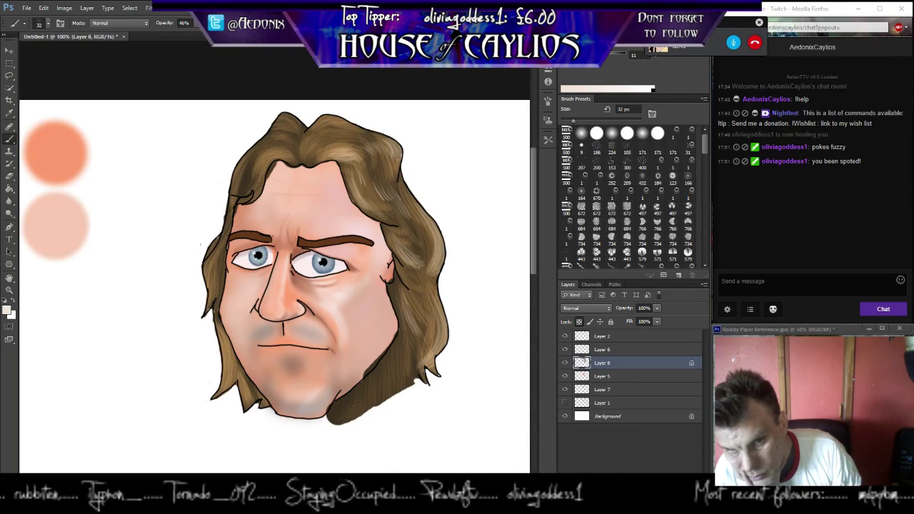
mouse_move(310, 127)
mouse_down()
mouse_move(342, 120)
mouse_move(285, 129)
mouse_move(303, 121)
mouse_move(301, 130)
mouse_move(277, 129)
mouse_up()
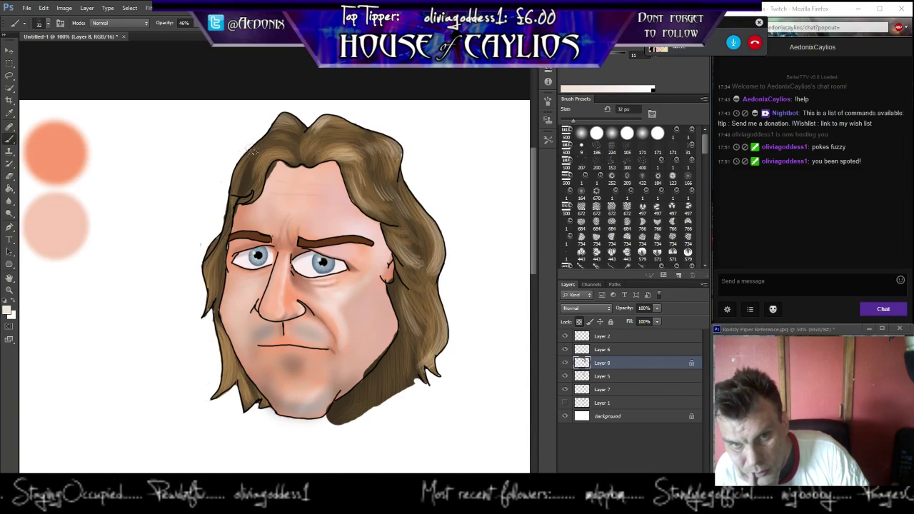
mouse_move(236, 193)
mouse_down()
mouse_move(252, 151)
mouse_move(262, 147)
mouse_move(252, 189)
mouse_up()
mouse_move(304, 154)
mouse_down()
mouse_move(295, 158)
mouse_move(346, 167)
mouse_move(357, 200)
mouse_move(397, 218)
mouse_up()
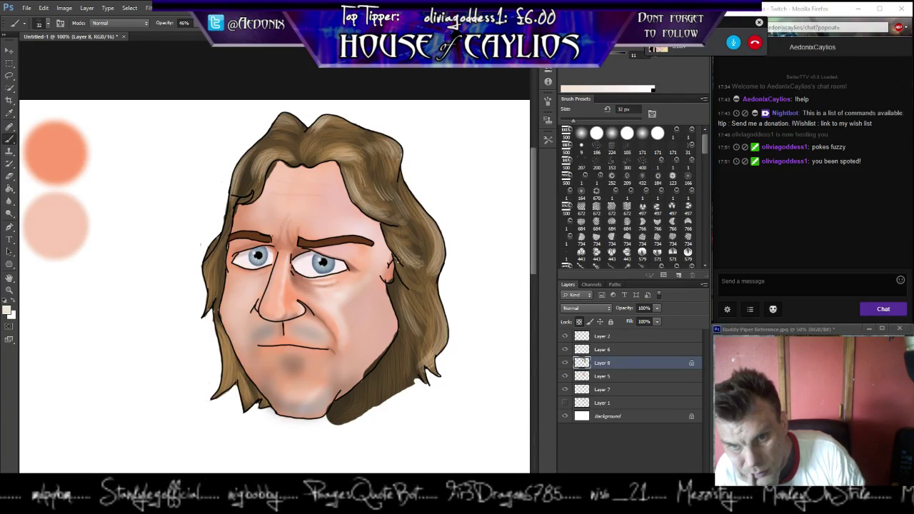
drag(384, 224, 391, 228)
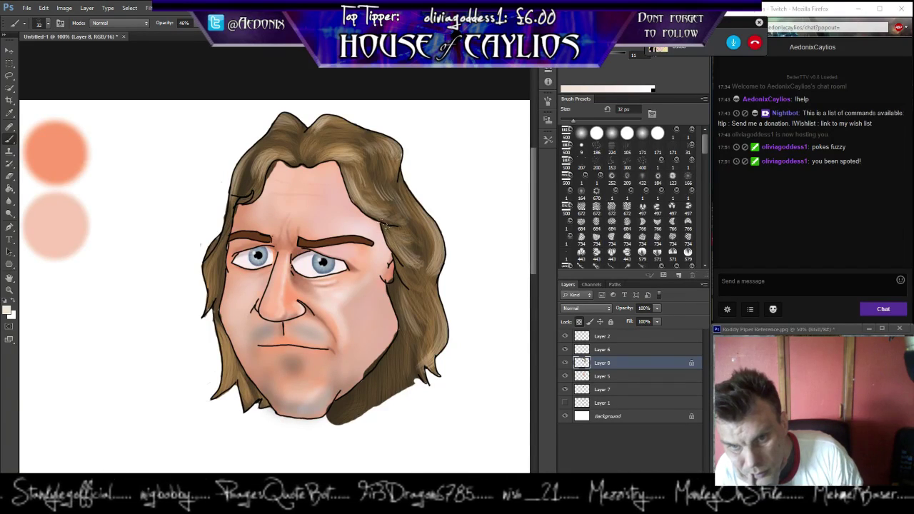
mouse_move(399, 262)
mouse_down()
mouse_move(422, 295)
mouse_move(415, 338)
mouse_up()
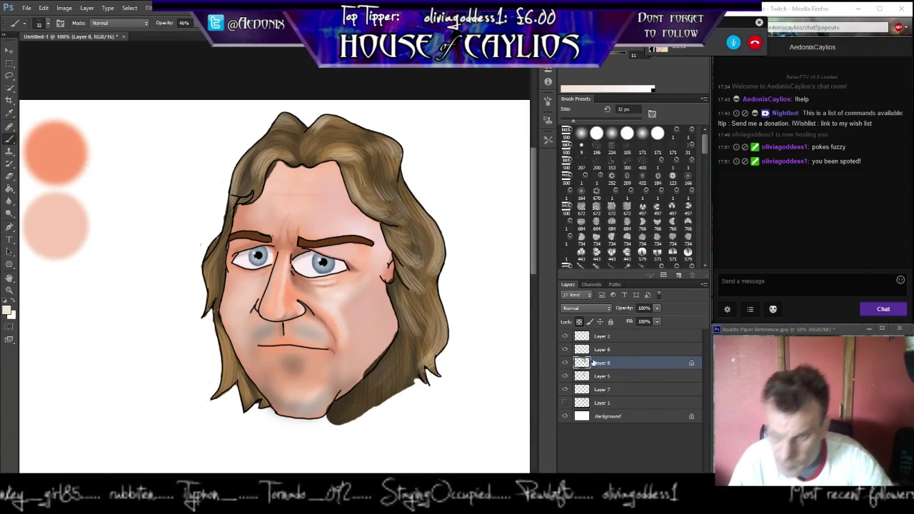
Set up a 12 px hard round Eraser on Layer 8 and unlock the layer's transparent pixels.
click(602, 350)
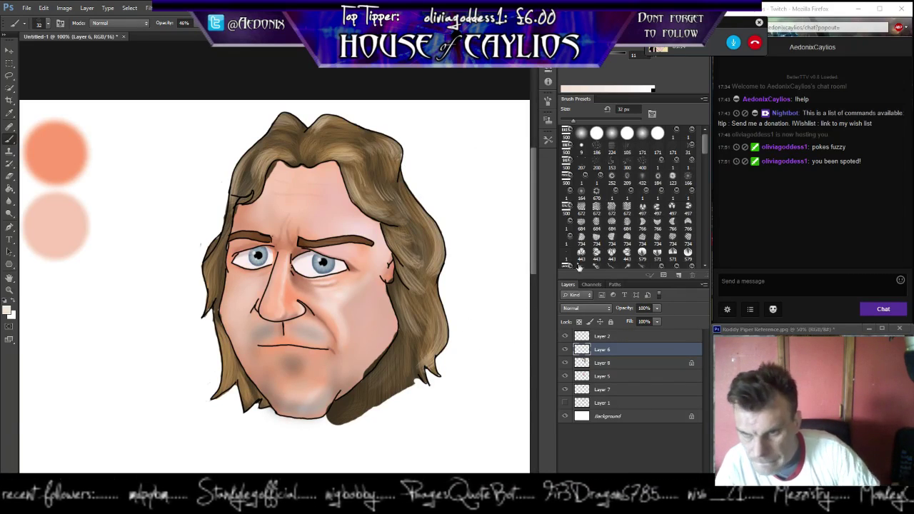
click(604, 363)
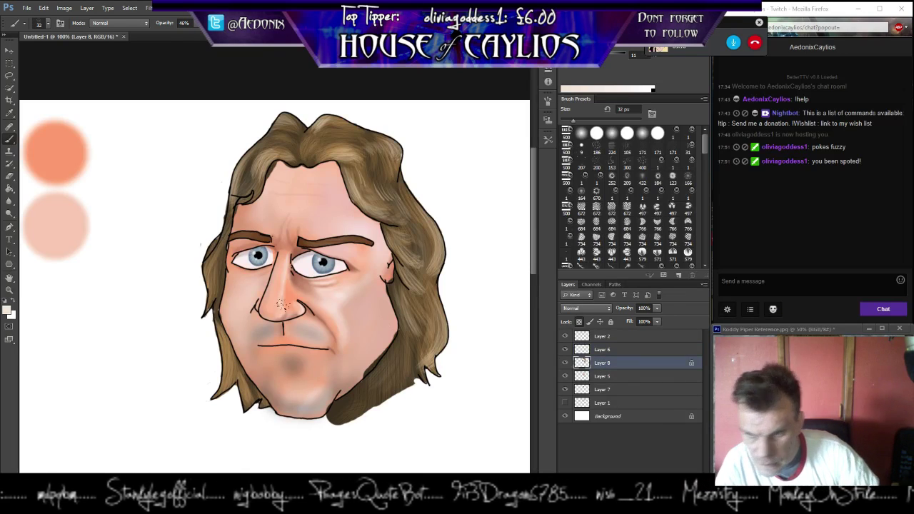
click(9, 175)
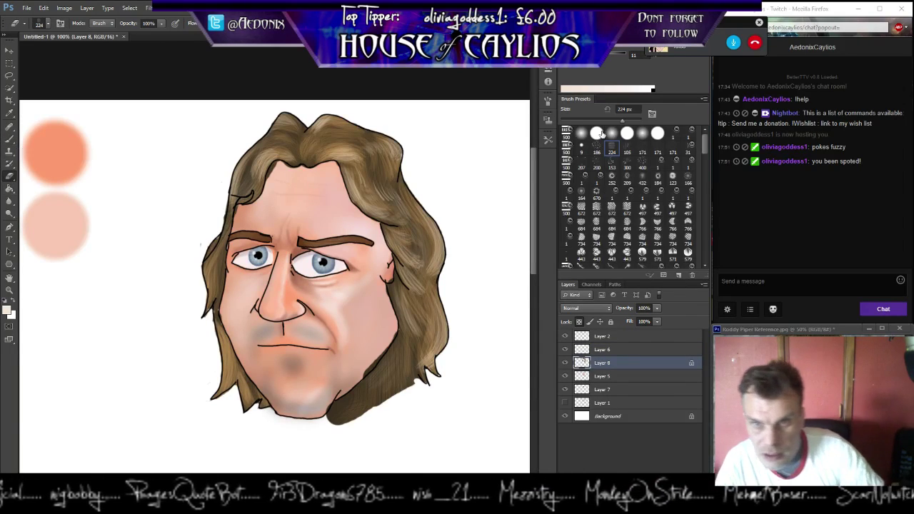
drag(607, 122, 568, 123)
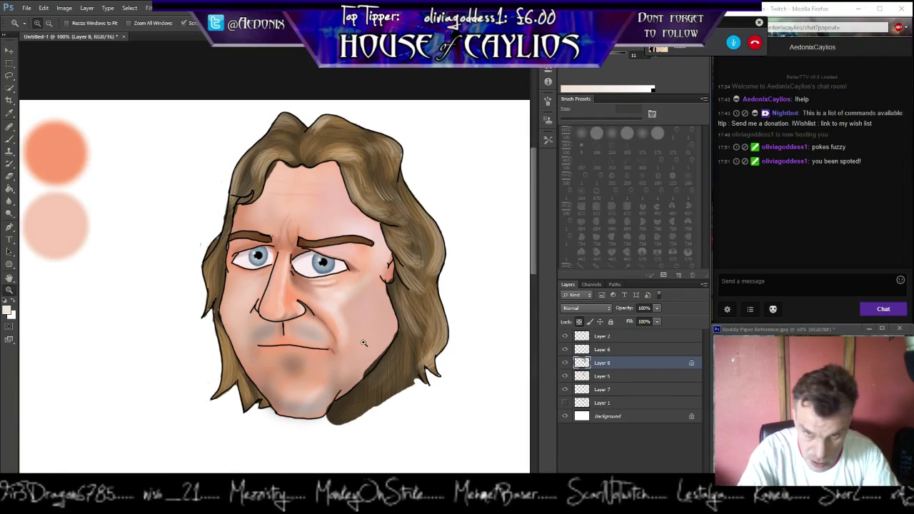
ctrl+click(366, 342)
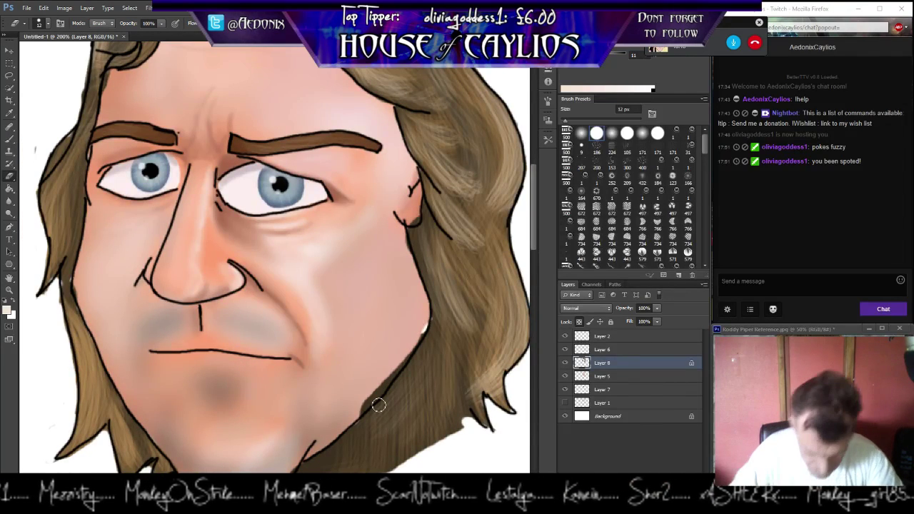
click(578, 323)
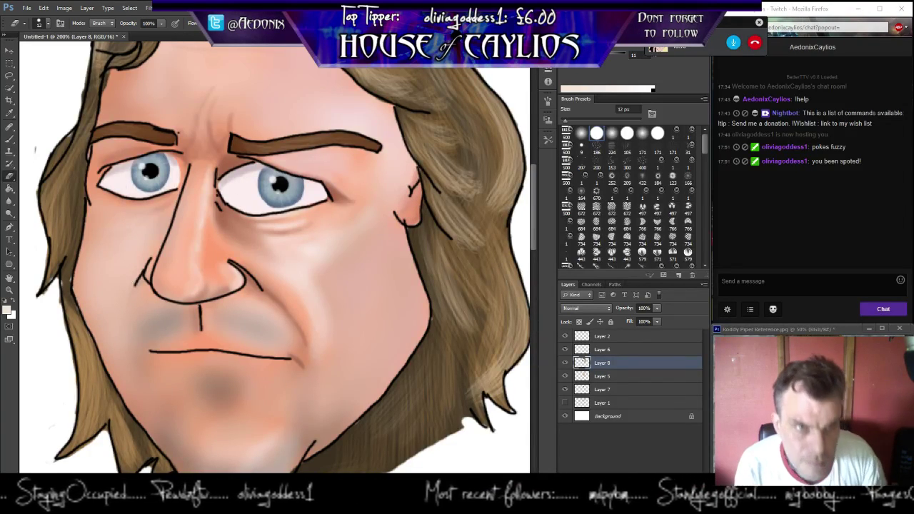
Erase the stray hair colour outside the outline along the left side of the head.
drag(156, 129, 258, 334)
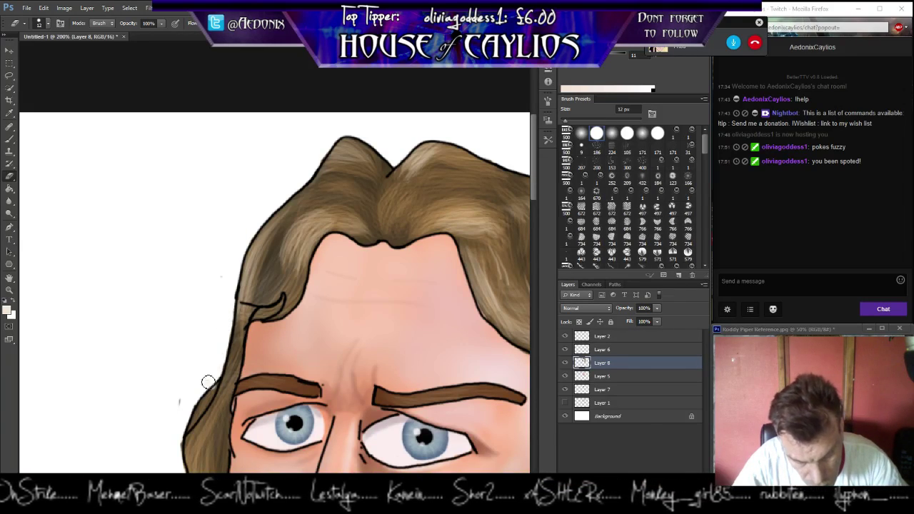
click(181, 397)
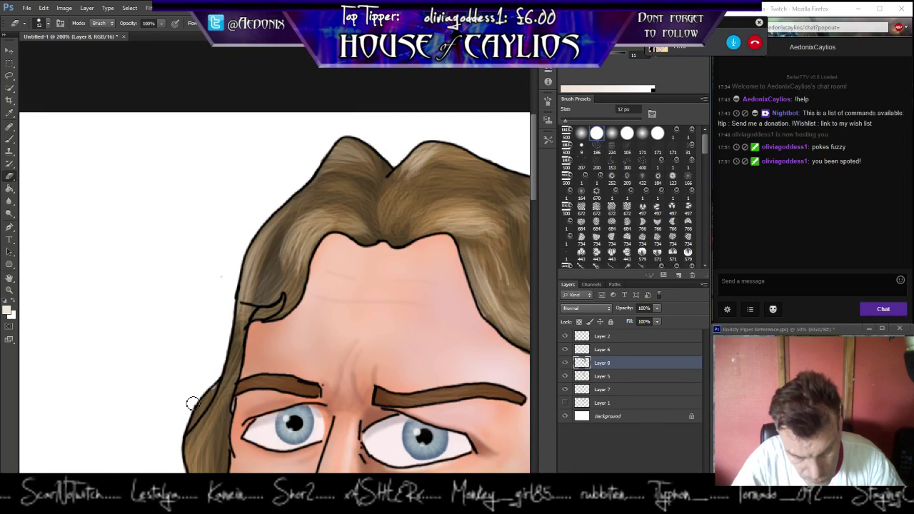
drag(166, 417, 169, 244)
scroll(167, 310, down, 6)
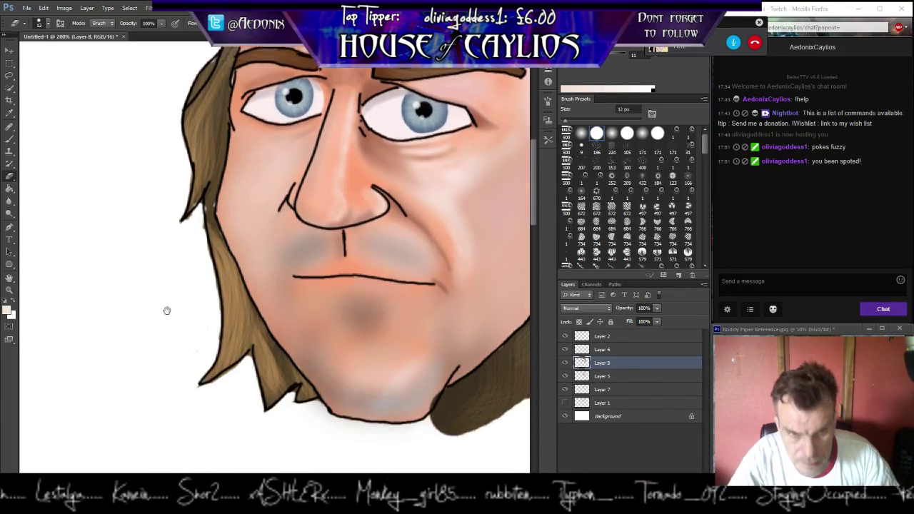
scroll(190, 292, up, 4)
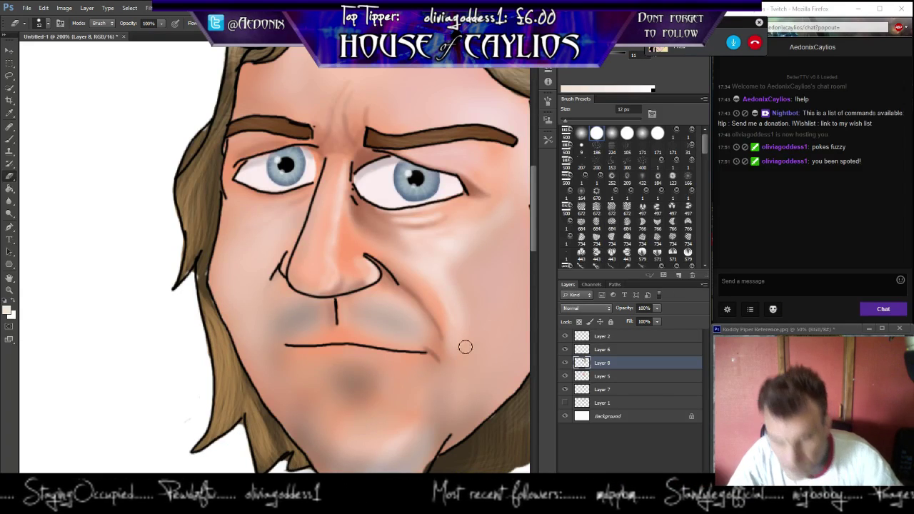
Reduce the Eraser to 3 px and clean up the remaining hair colour along the face and hair outlines.
click(565, 126)
click(563, 126)
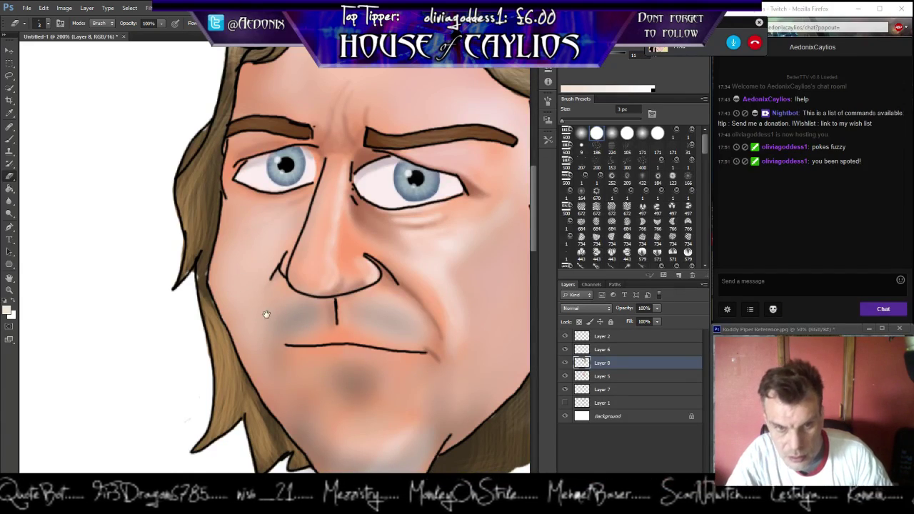
drag(232, 288, 155, 240)
scroll(206, 300, down, 3)
scroll(206, 300, right, 5)
scroll(259, 321, up, 2)
scroll(259, 320, left, 2)
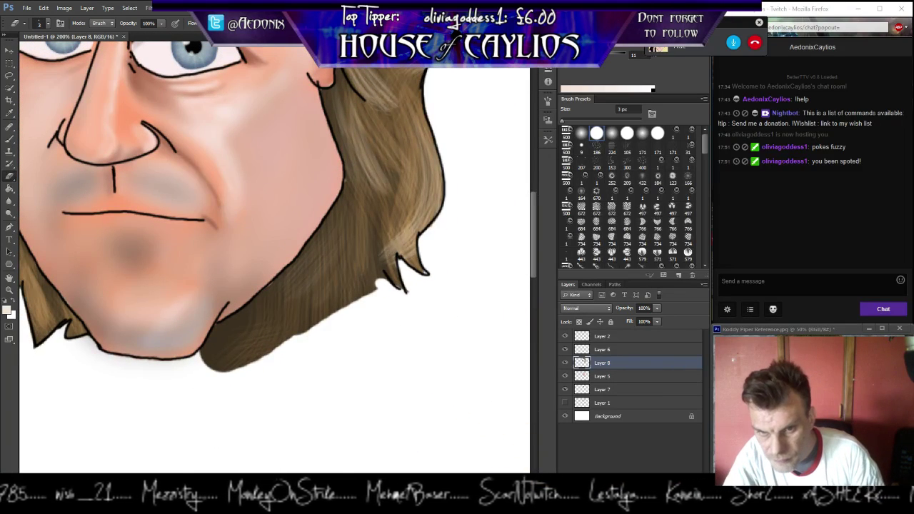
drag(346, 147, 358, 448)
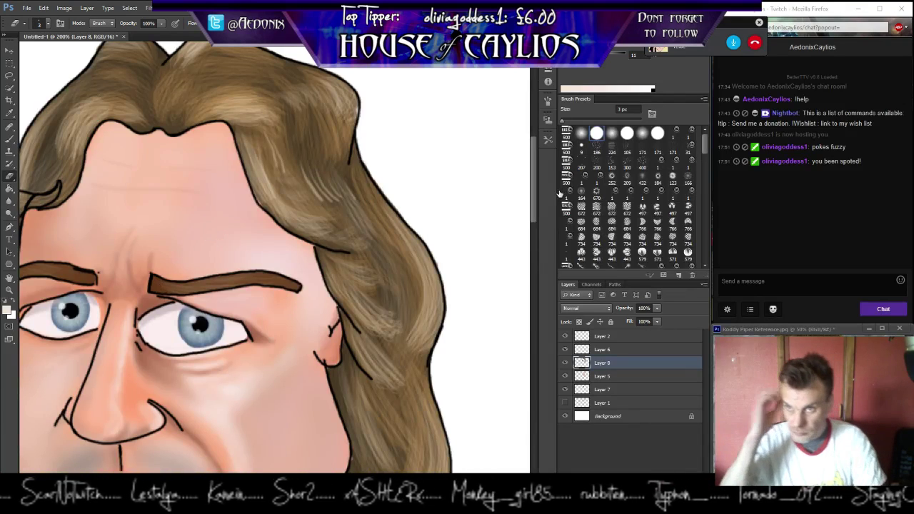
On Layer 5, paint dark reddish-brown wrinkle lines on the forehead and between the brows with a 2 px brush.
click(597, 376)
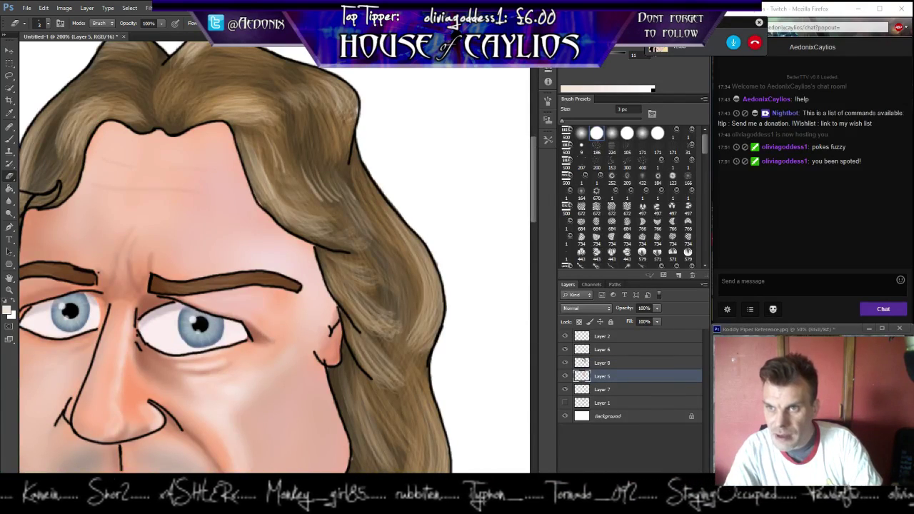
click(590, 54)
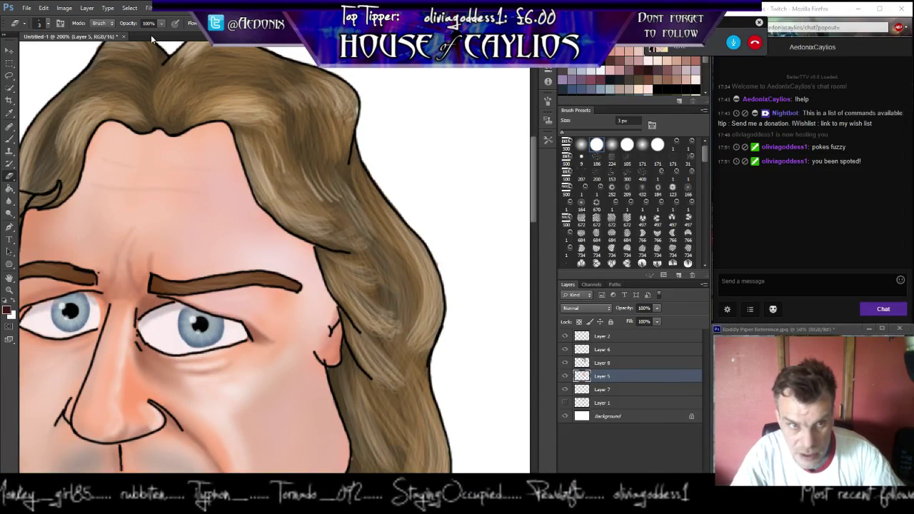
click(6, 139)
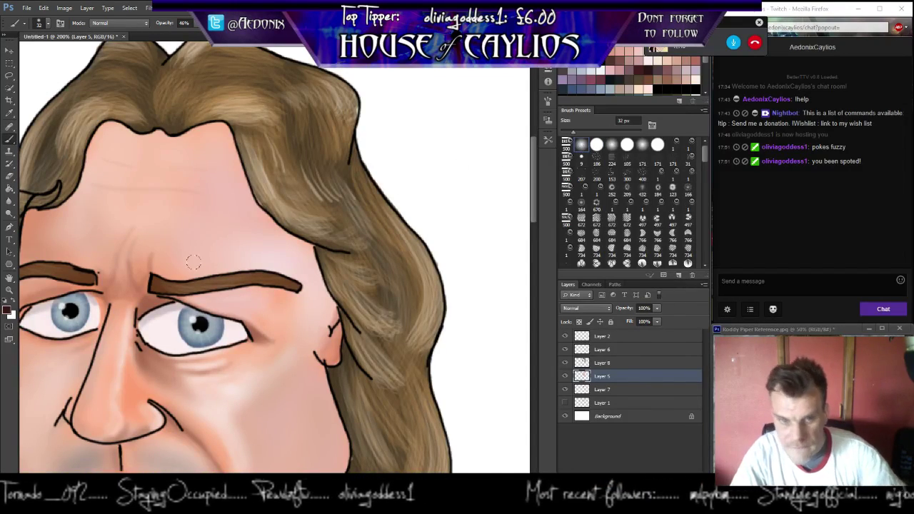
drag(567, 136, 563, 136)
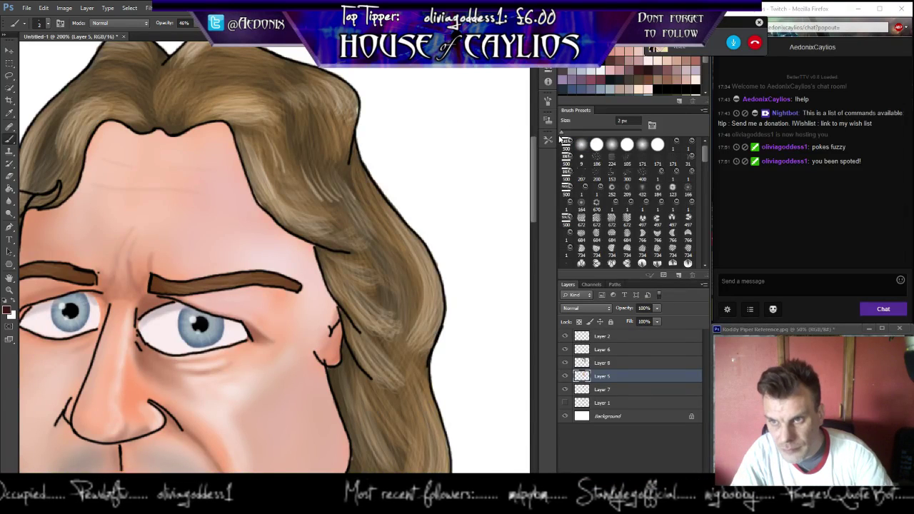
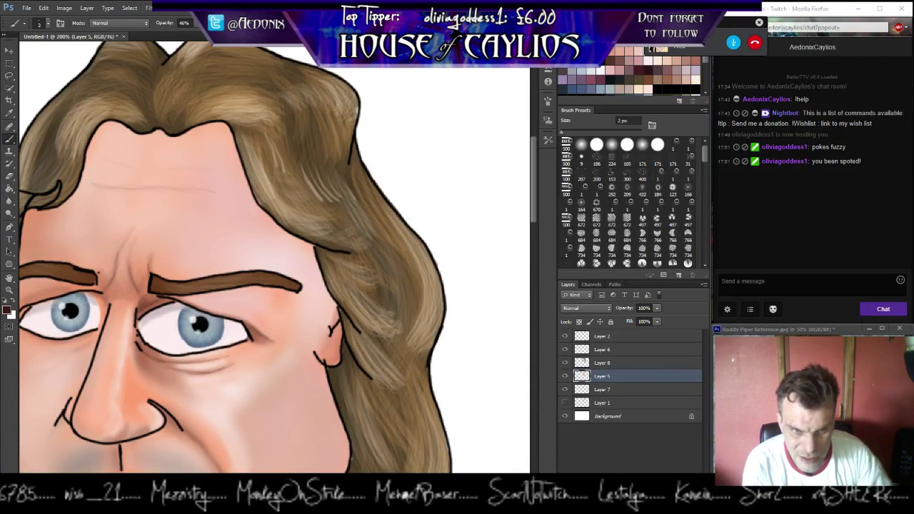
Paint fine dark creases under the left eye, on the nose tip and down the cheek fold beside the left nostril.
drag(35, 360, 243, 349)
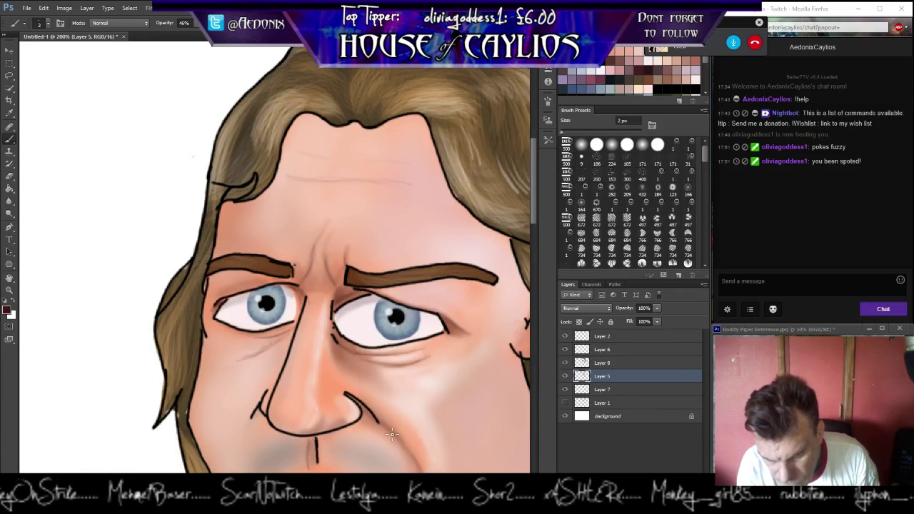
drag(370, 416, 382, 425)
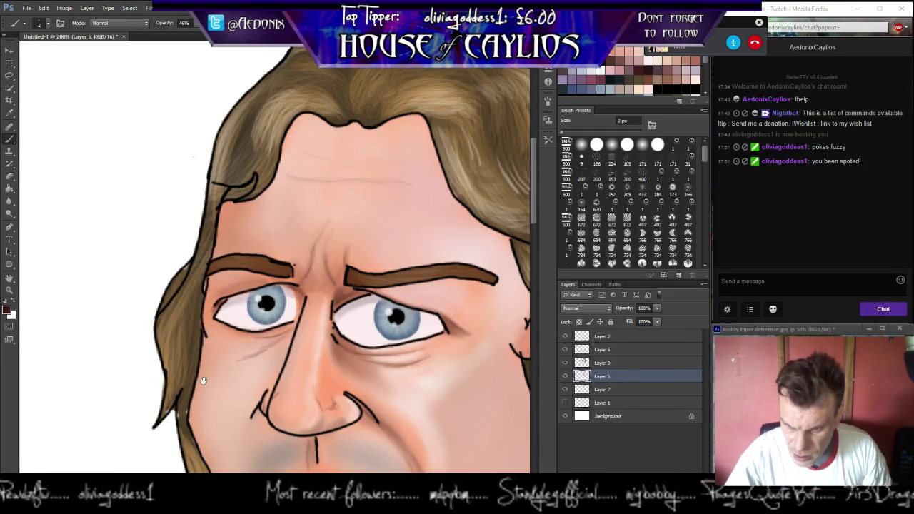
drag(207, 385, 250, 221)
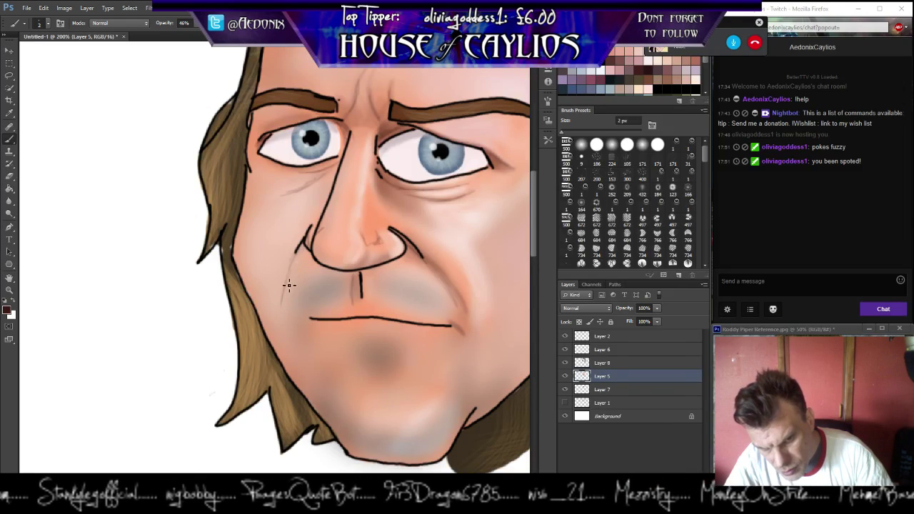
drag(297, 257, 286, 302)
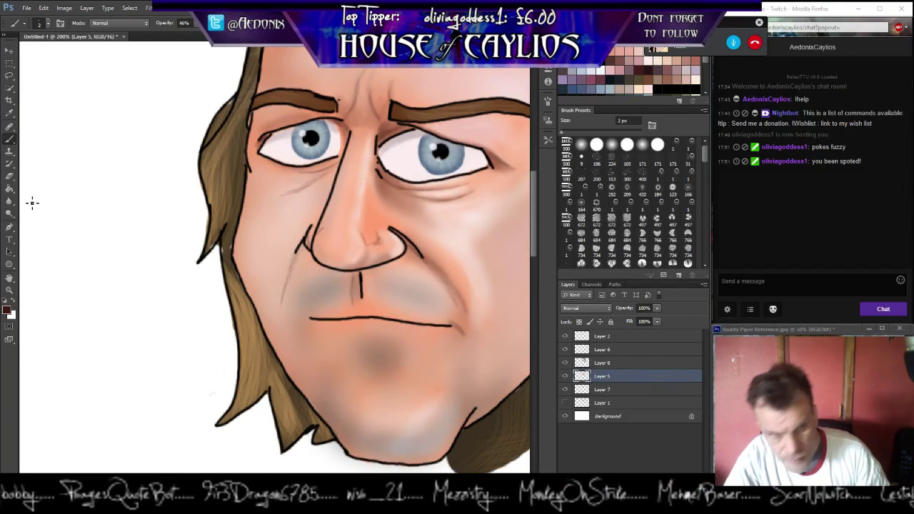
Paint a short dark vertical cleft in the middle of the chin with the brush at 14 px.
click(10, 202)
click(567, 139)
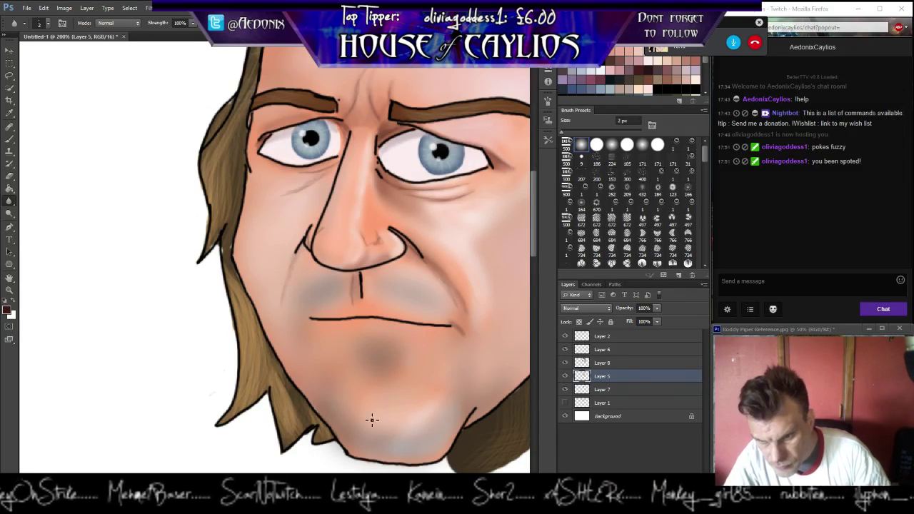
click(597, 146)
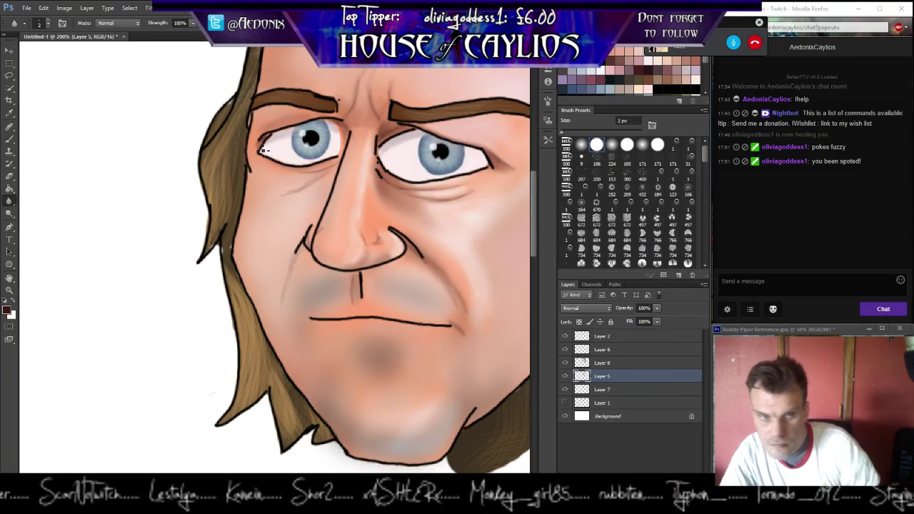
click(9, 140)
click(565, 140)
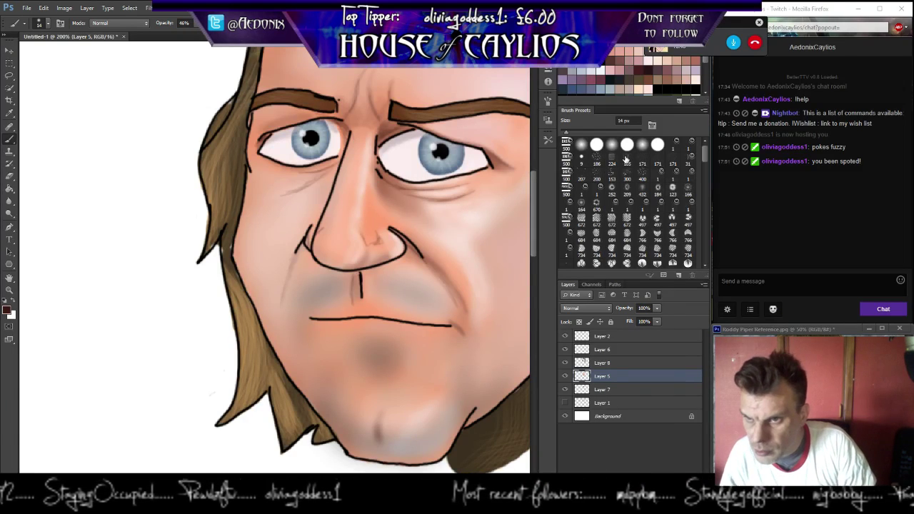
Try several facial hair and skin texture brush presets and select the 153 px texture brush.
click(642, 162)
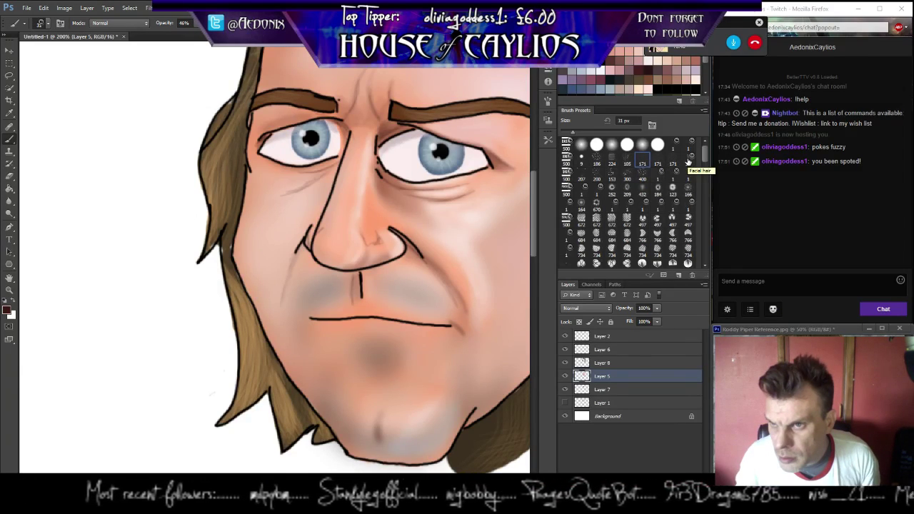
click(581, 178)
click(597, 178)
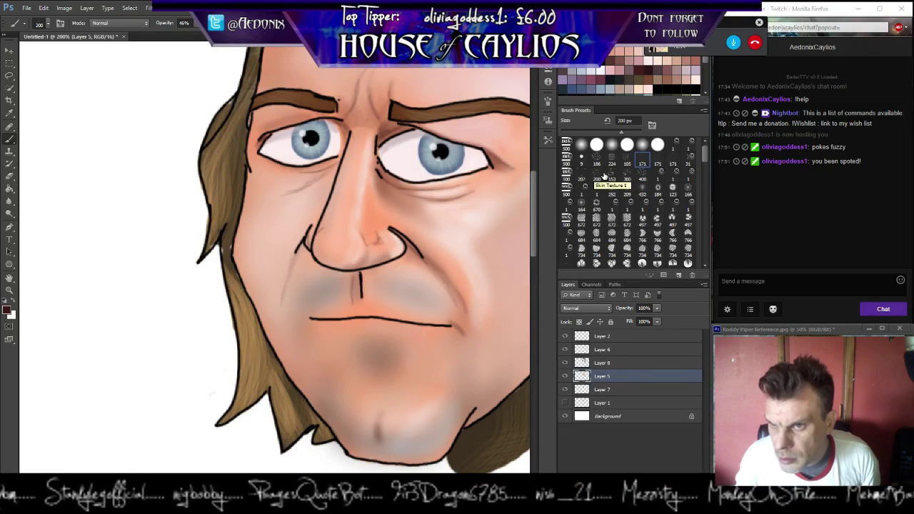
click(626, 178)
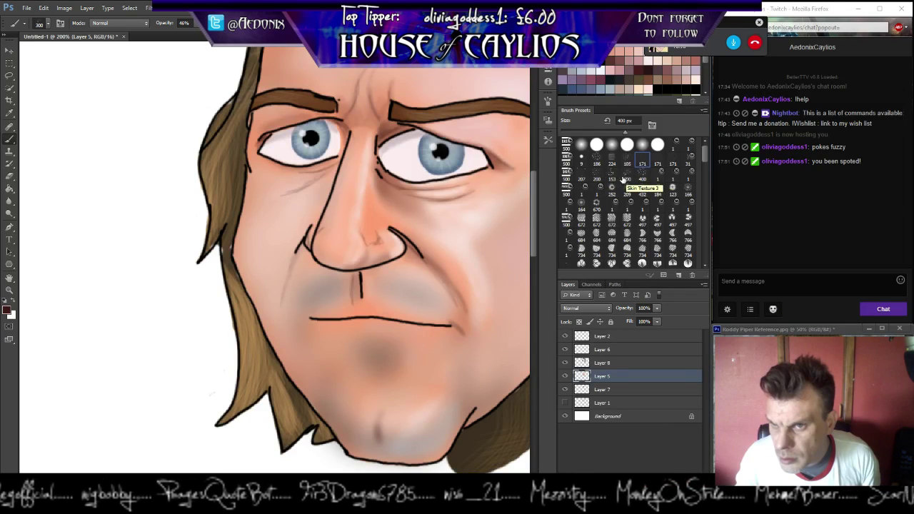
click(610, 176)
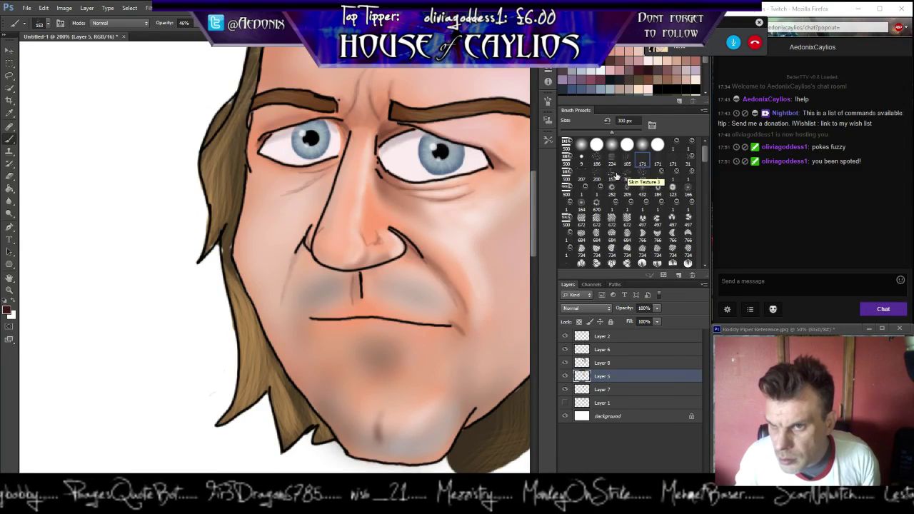
click(612, 173)
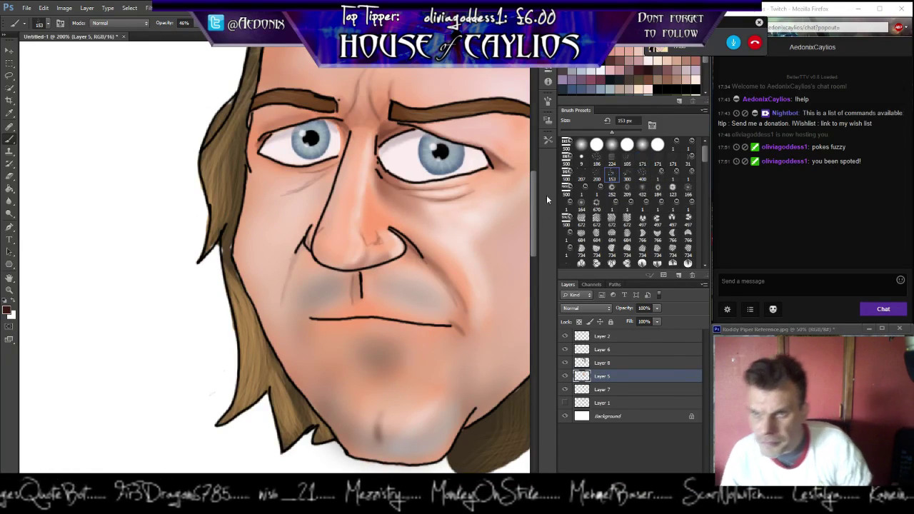
Paint speckled stubble on the upper lip, chin and jaw with the texture brush at 46 and 25 px, and view the whole canvas.
click(580, 142)
click(571, 140)
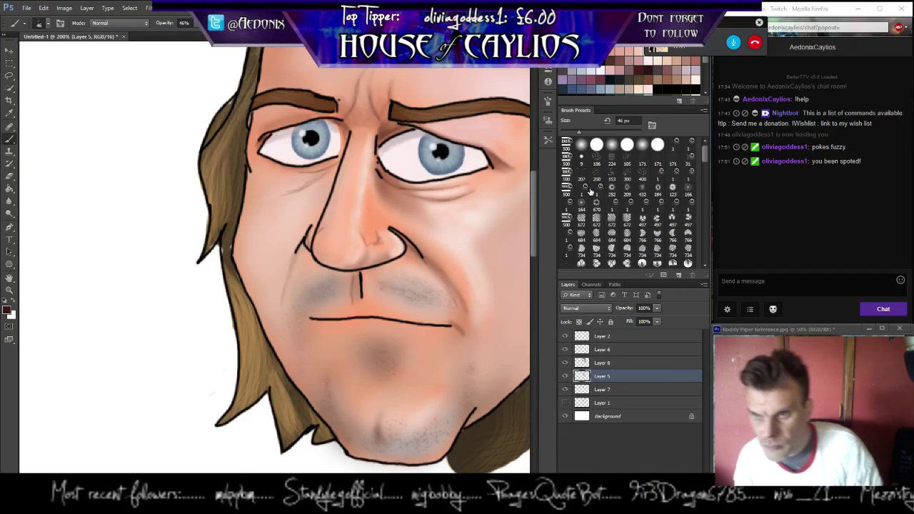
drag(579, 134, 570, 134)
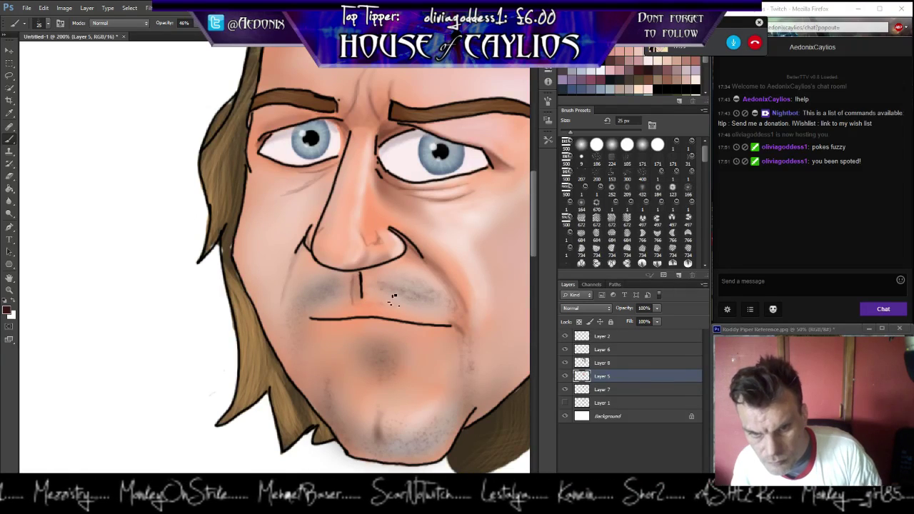
key(ctrl+alt+z)
key(ctrl+shift+z)
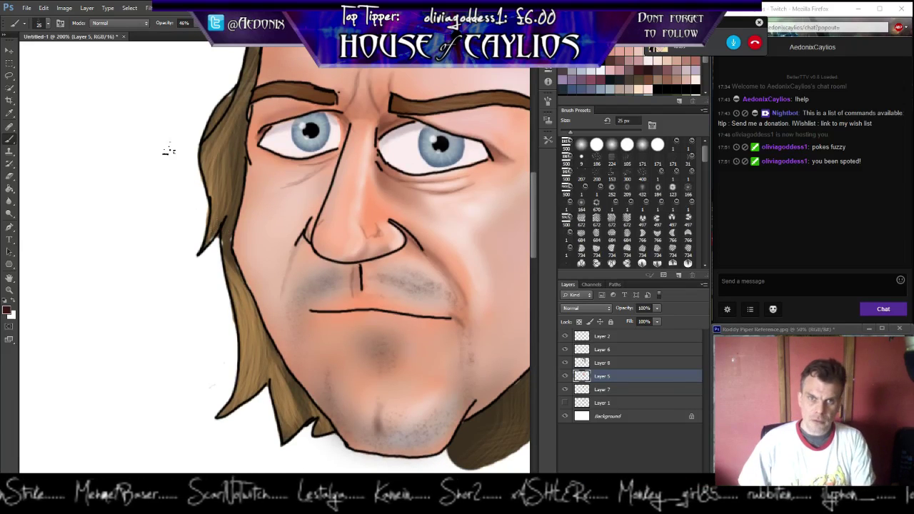
key(z)
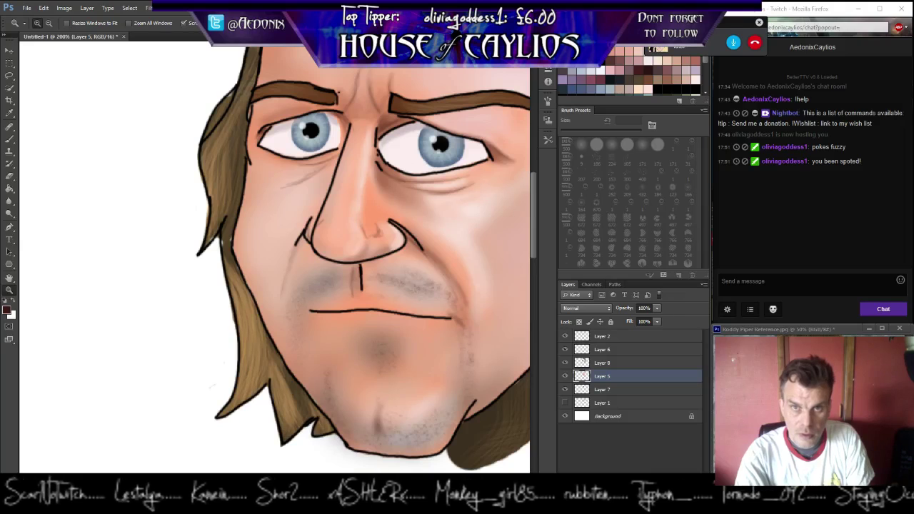
key(ctrl+0)
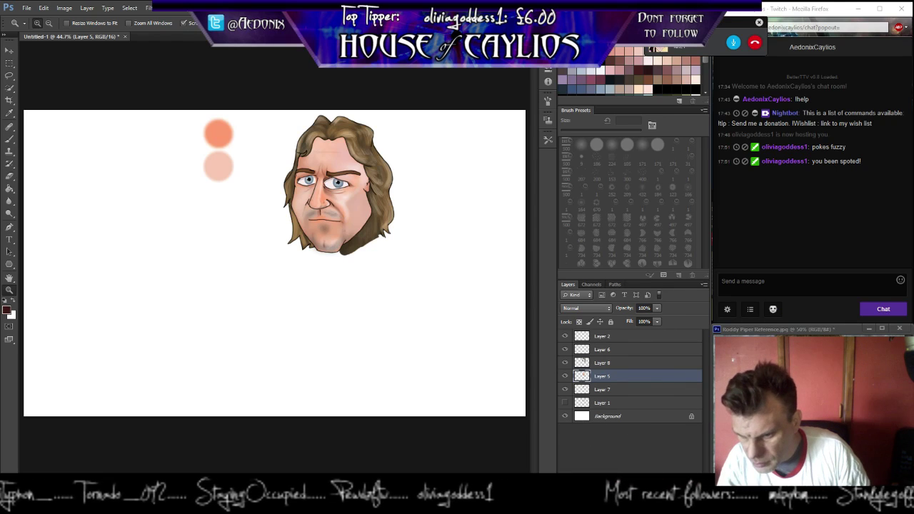
Add a mid-grey (#7f7f7f) solid colour fill layer directly above the white background.
click(634, 420)
key(ctrl+shift+alt+n)
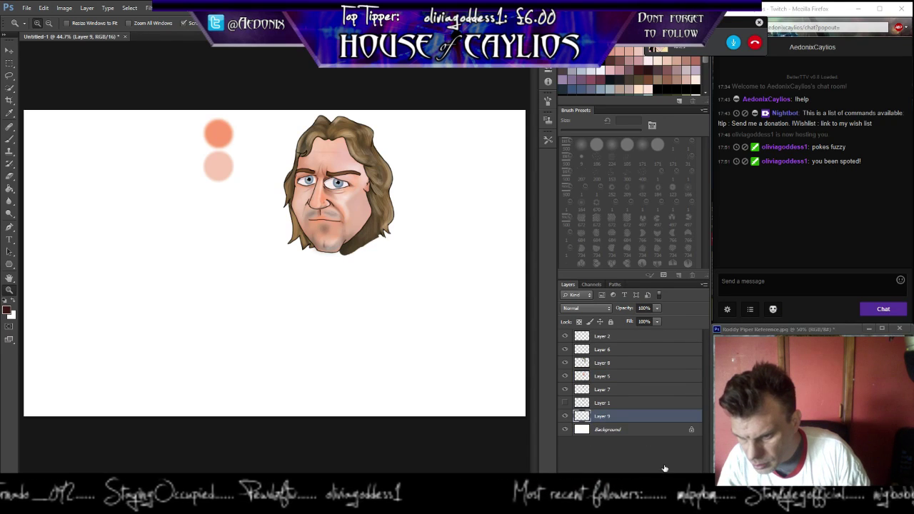
click(634, 447)
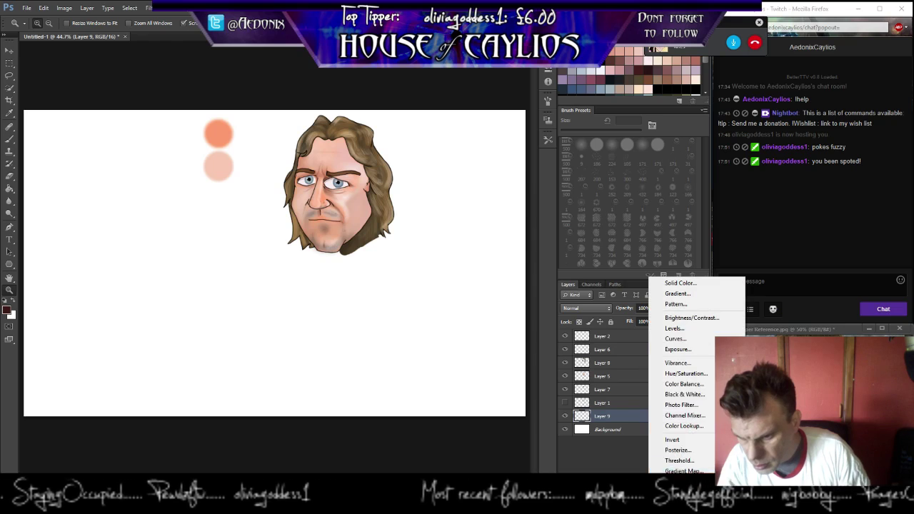
click(679, 284)
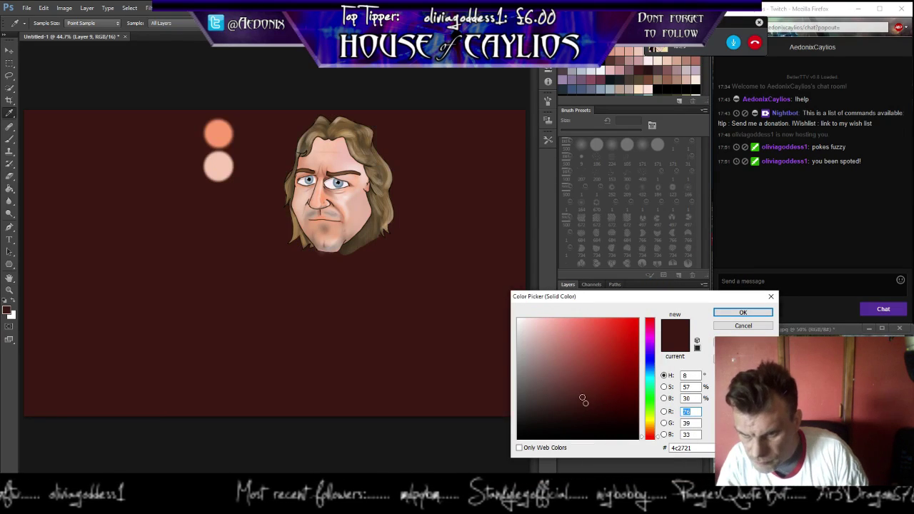
click(540, 384)
drag(540, 384, 518, 380)
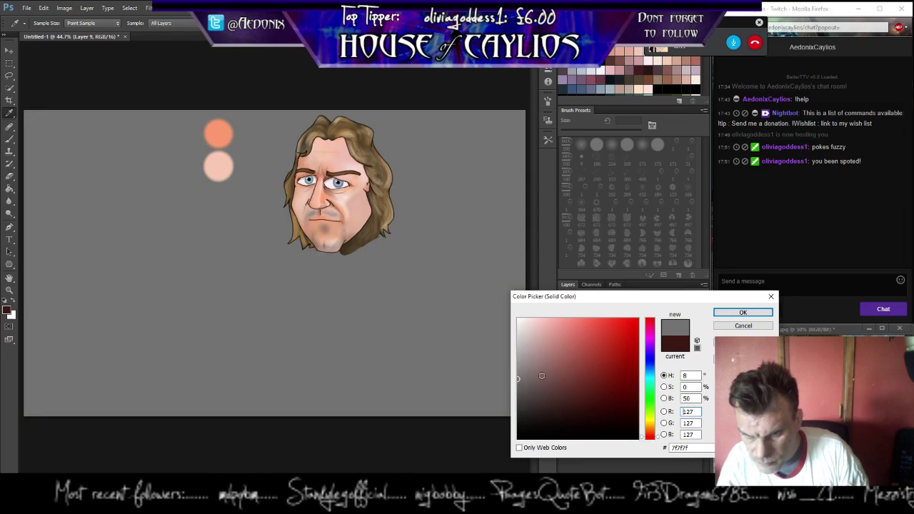
click(726, 315)
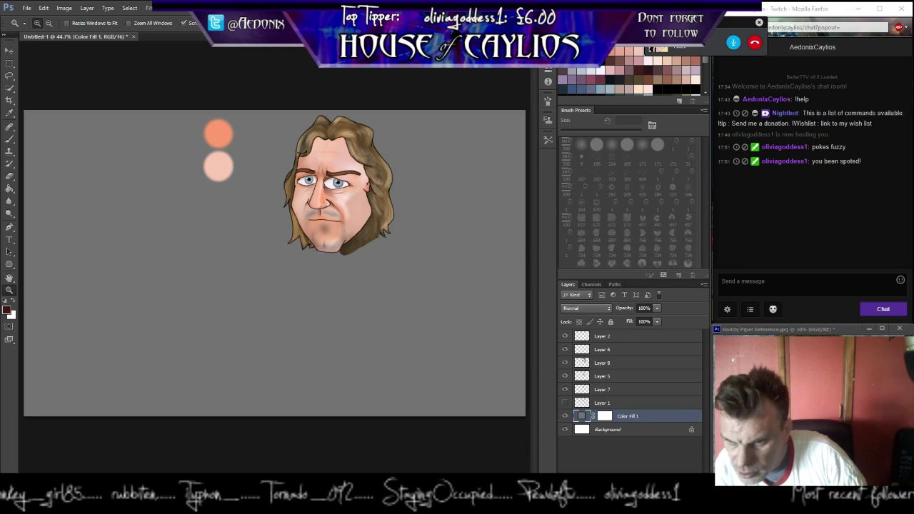
Show the hidden rough sketch on Layer 1 and make that layer active.
click(565, 336)
click(565, 337)
click(565, 403)
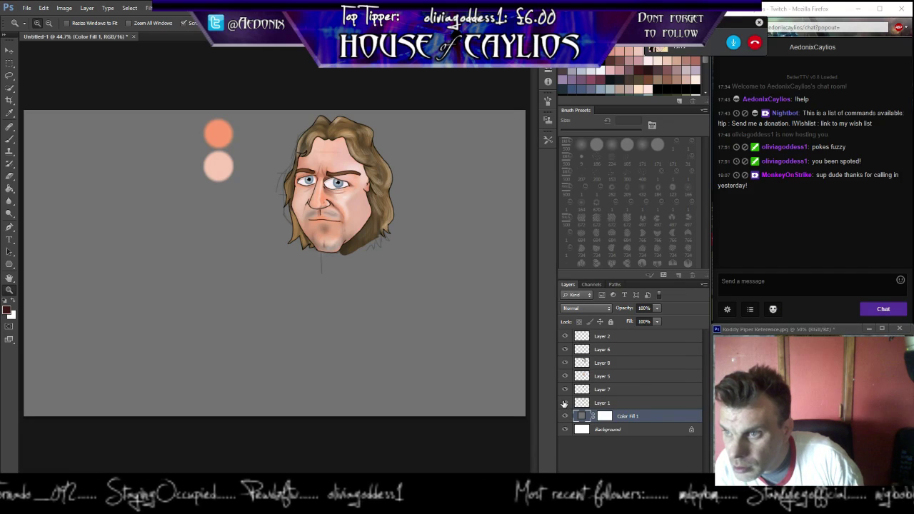
click(565, 403)
click(565, 404)
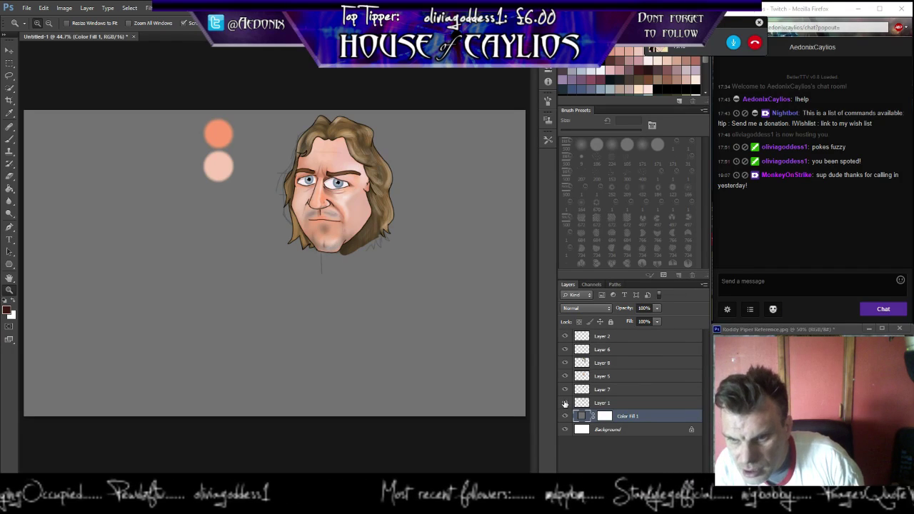
click(610, 404)
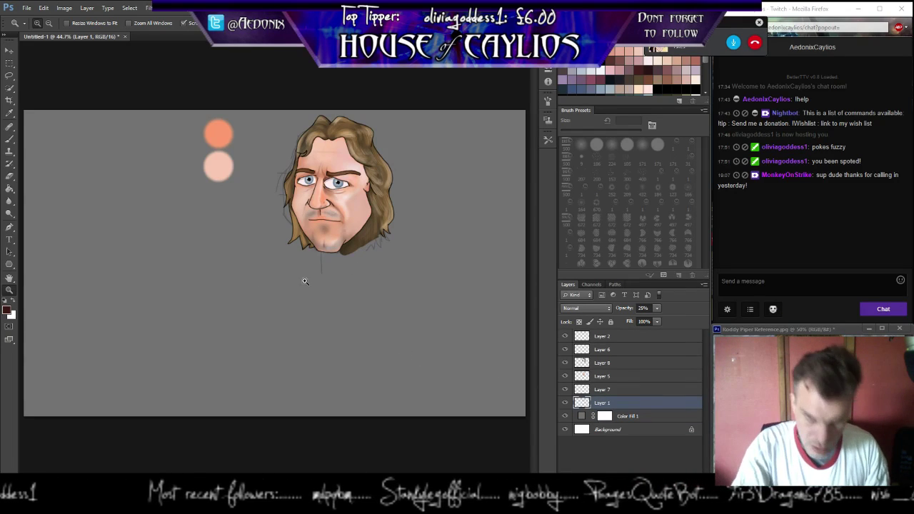
Create a new empty layer, move it to the top of the layer stack and set its opacity to 41%.
click(350, 246)
click(352, 247)
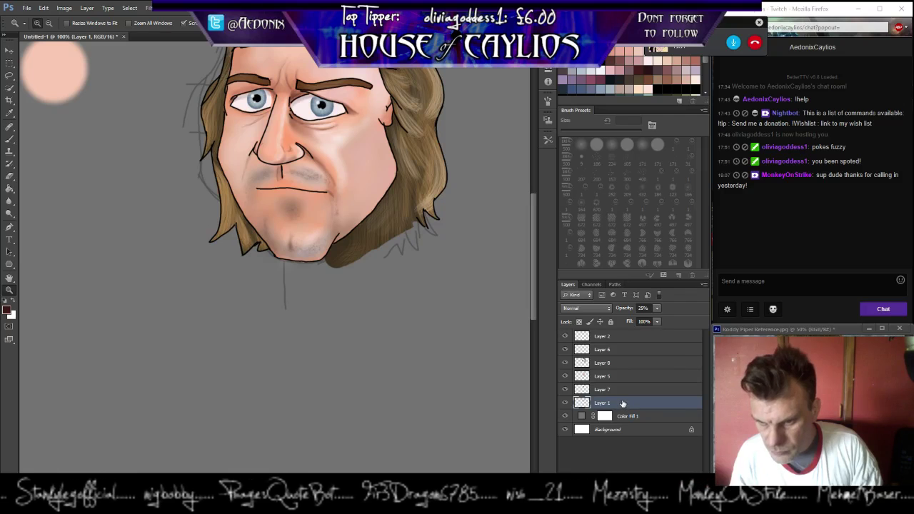
key(ctrl+shift+alt+n)
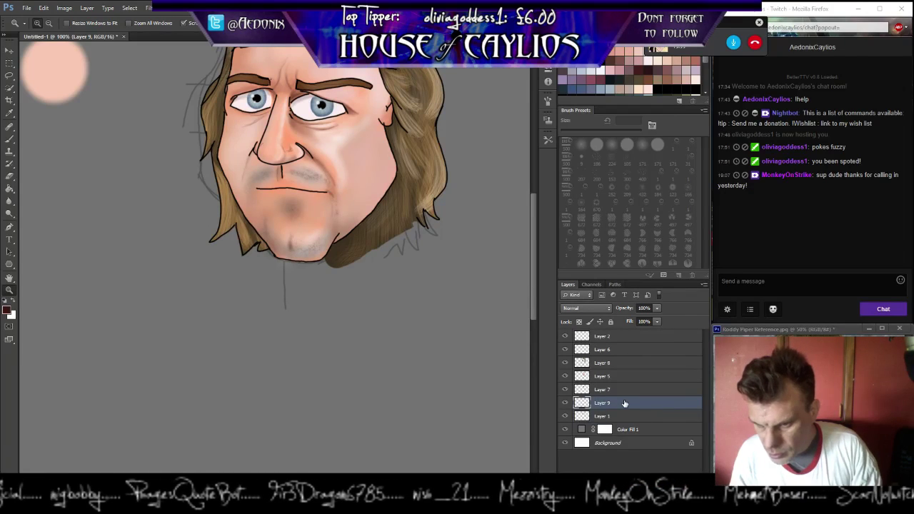
drag(625, 405, 618, 334)
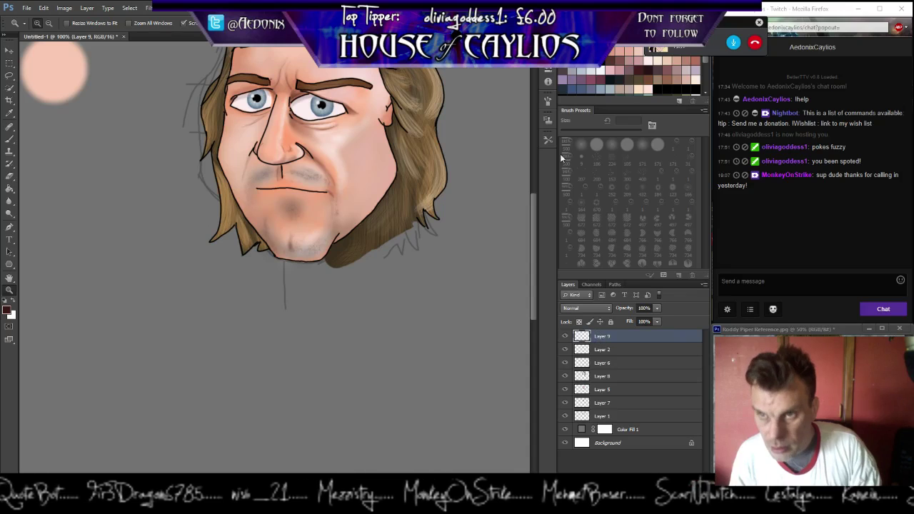
drag(657, 308, 629, 319)
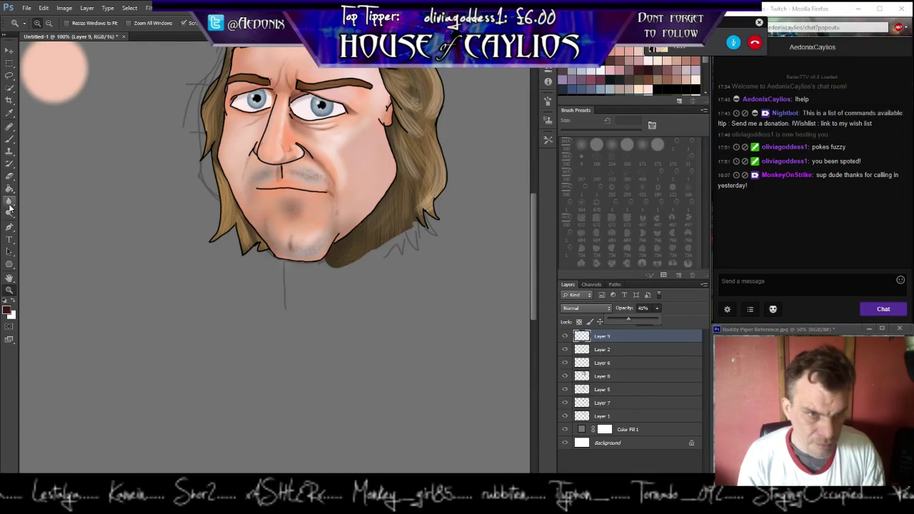
Set up the Brush tool for sketching with black colour, 100% opacity and a 3 px size.
click(12, 139)
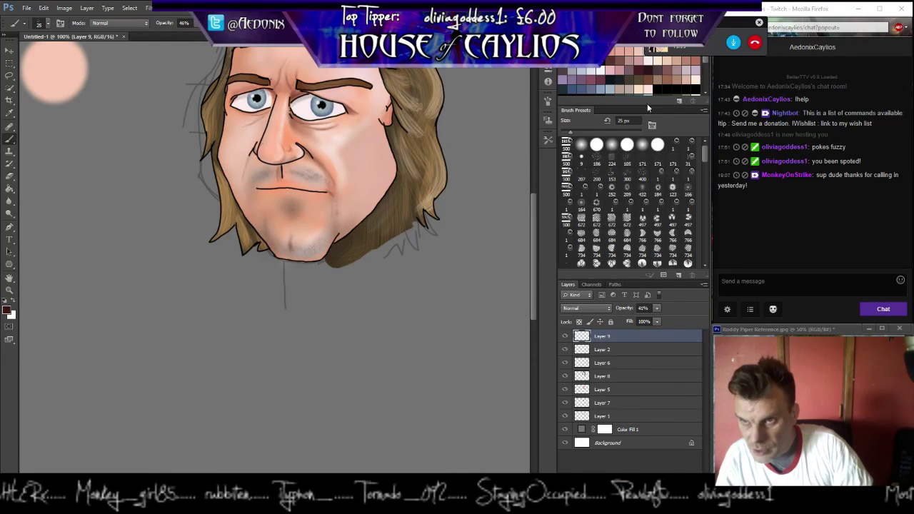
click(6, 303)
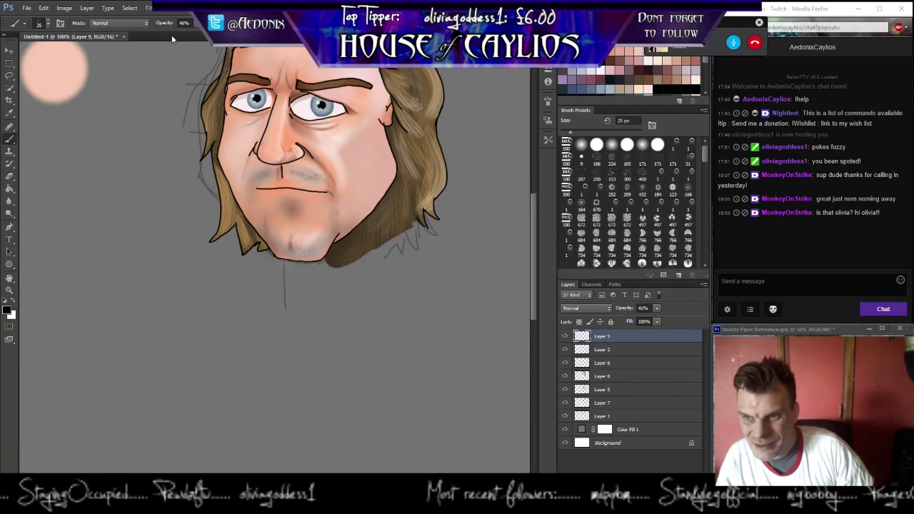
drag(176, 27, 199, 29)
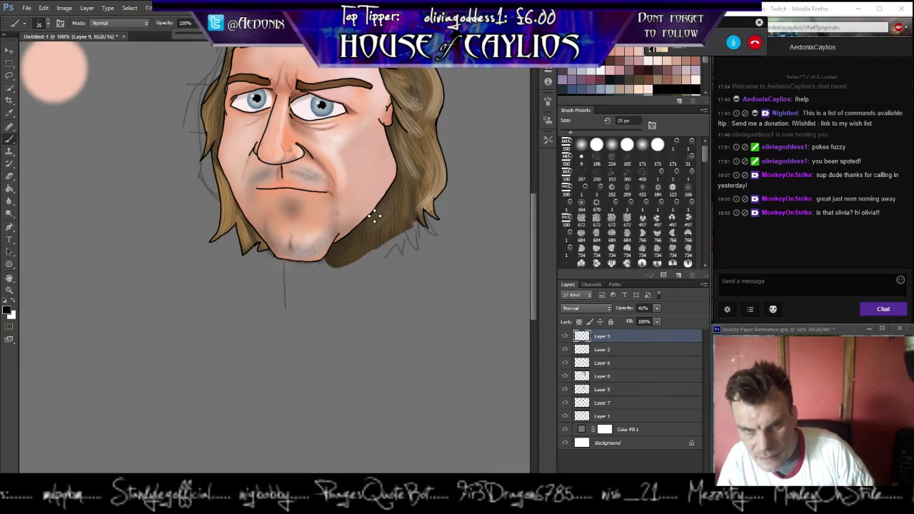
drag(373, 207, 389, 243)
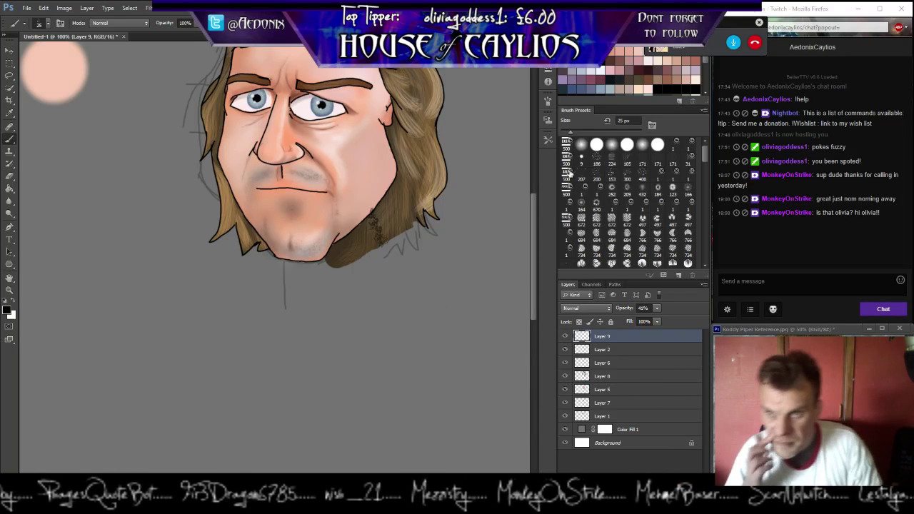
drag(573, 134, 564, 135)
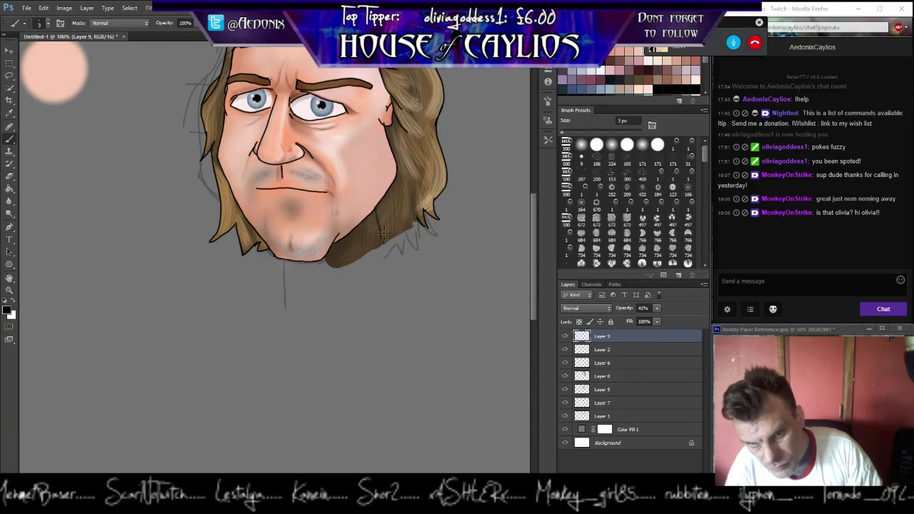
Sketch both sides of the neck below the jaw and the sloping shoulder lines running outward from it.
drag(380, 217, 404, 275)
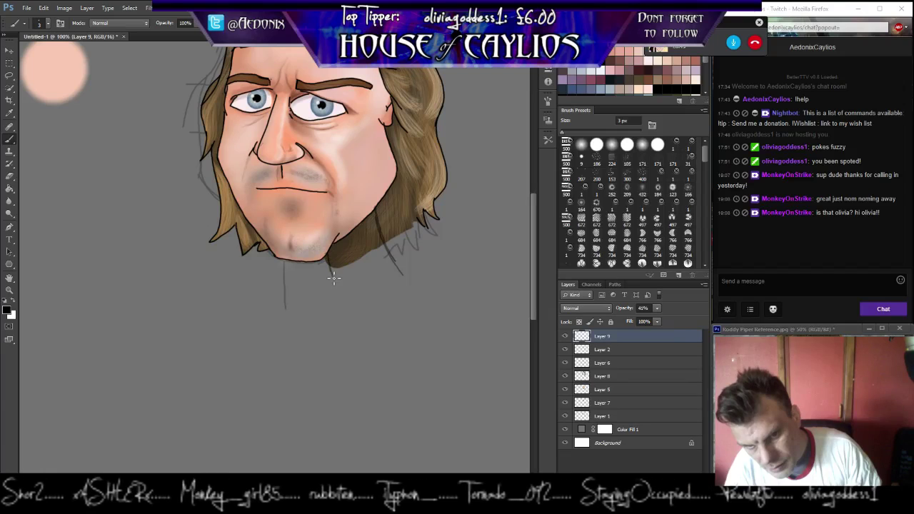
drag(333, 287, 333, 266)
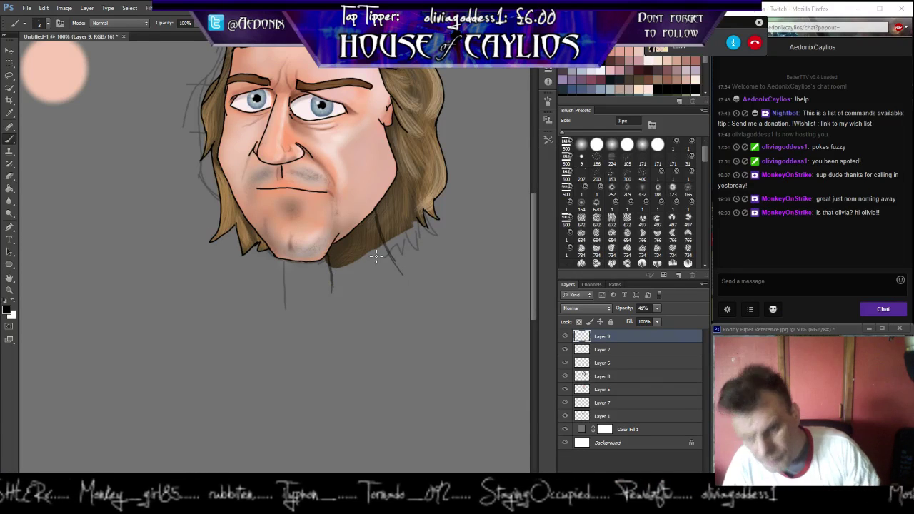
drag(286, 371, 98, 265)
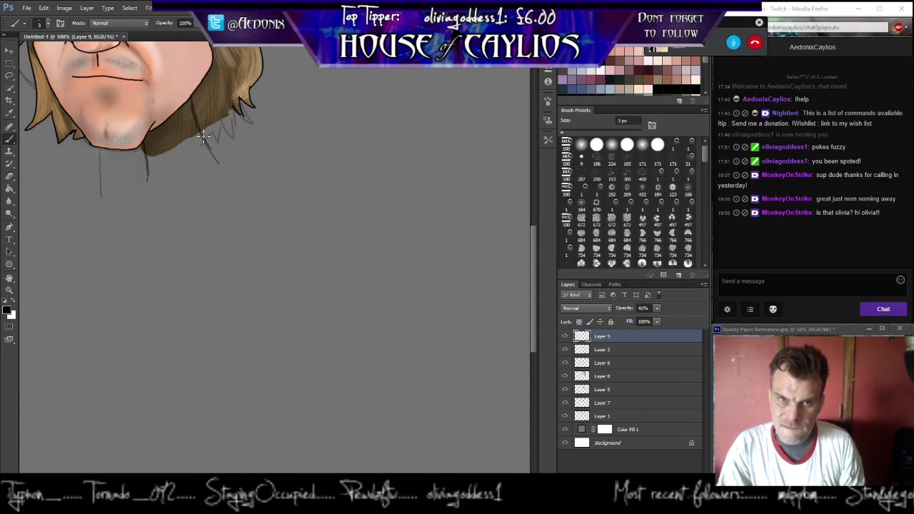
drag(203, 136, 266, 173)
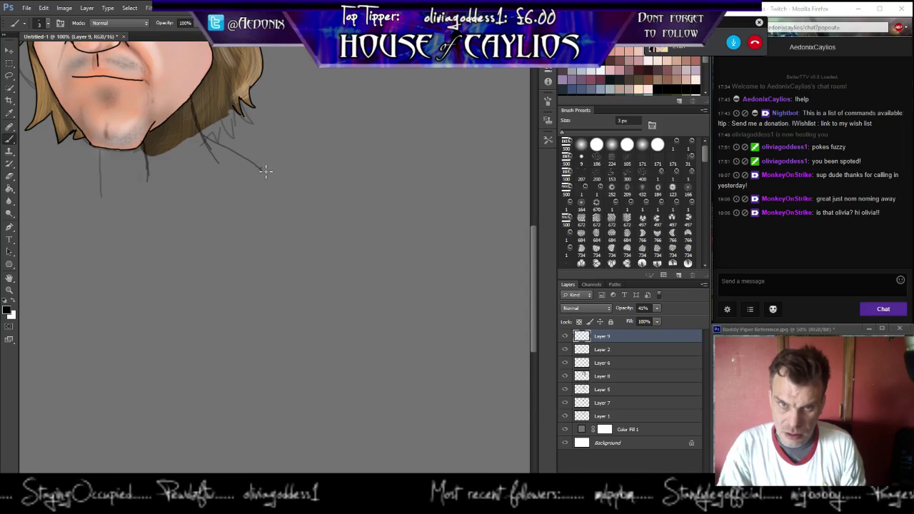
drag(280, 172, 249, 169)
mouse_move(88, 184)
mouse_down()
mouse_move(238, 184)
mouse_move(307, 156)
mouse_up()
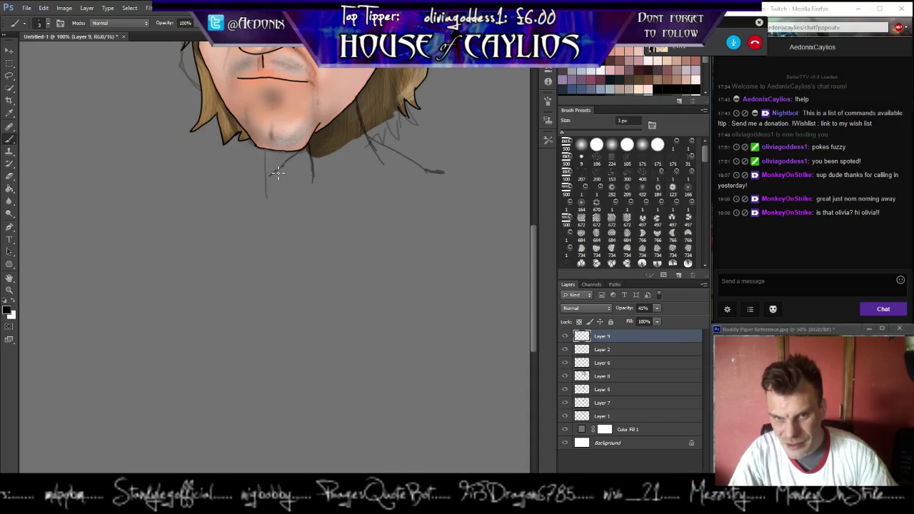
Sketch the rounded T-shirt sleeve with its hem band, and a double curved neckline under the chin.
mouse_move(392, 250)
mouse_down()
mouse_move(302, 290)
mouse_move(178, 215)
mouse_move(198, 281)
mouse_move(363, 211)
mouse_move(391, 279)
mouse_move(319, 305)
mouse_up()
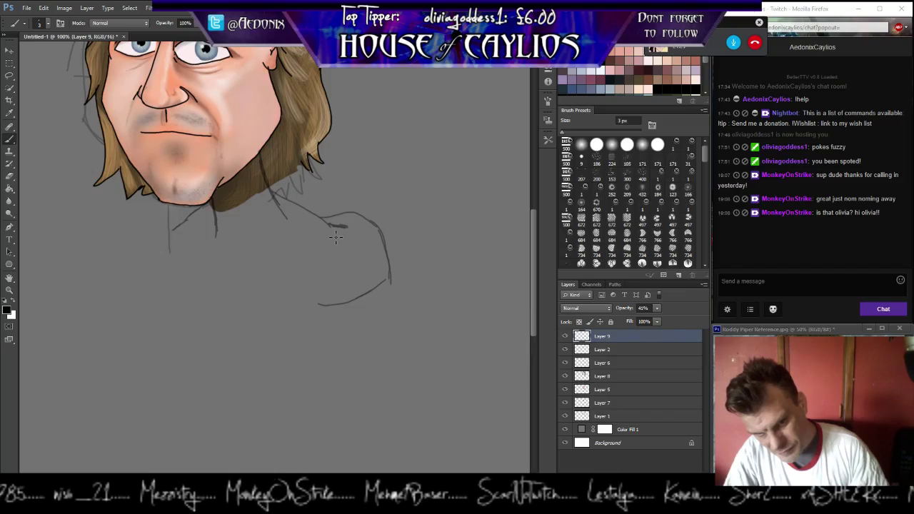
mouse_move(335, 227)
mouse_down()
mouse_move(313, 290)
mouse_move(320, 268)
mouse_move(318, 309)
mouse_move(340, 311)
mouse_move(313, 300)
mouse_move(347, 297)
mouse_move(314, 301)
mouse_move(384, 275)
mouse_up()
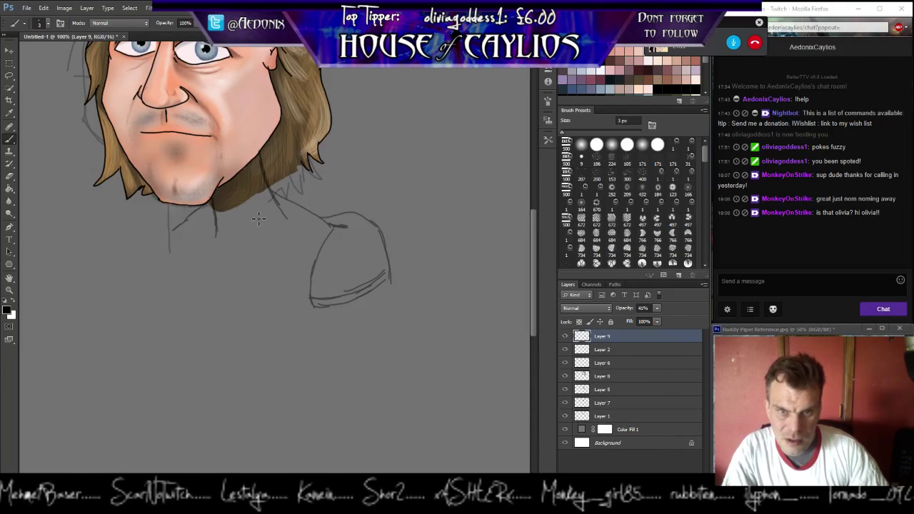
mouse_move(280, 200)
mouse_down()
mouse_move(255, 242)
mouse_move(225, 244)
mouse_move(211, 227)
mouse_up()
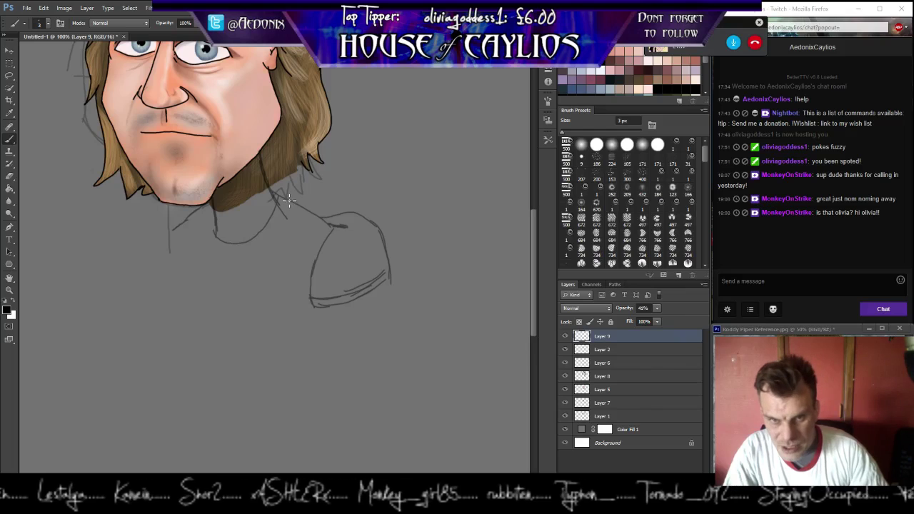
mouse_move(282, 199)
mouse_down()
mouse_move(273, 235)
mouse_move(282, 216)
mouse_move(247, 251)
mouse_move(214, 235)
mouse_up()
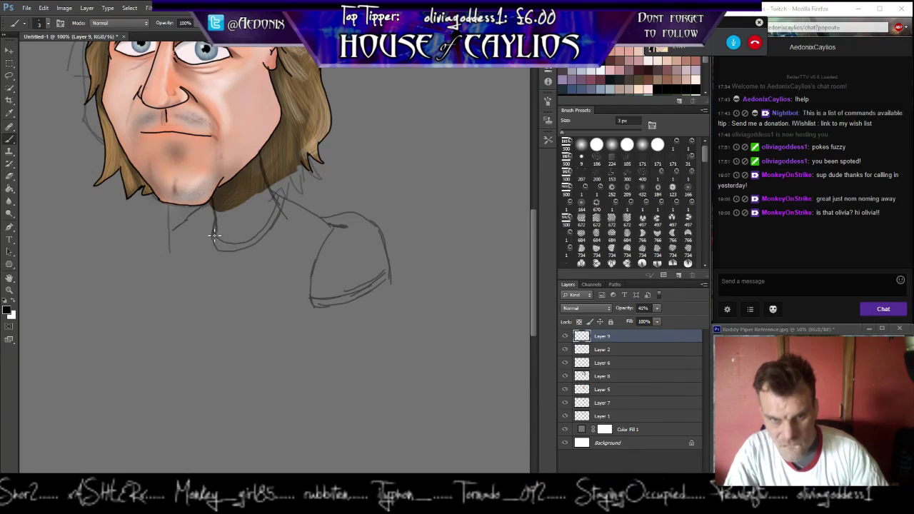
Sketch the far shoulder curve and the torso outline running down the chest and belly to the waist.
drag(157, 312, 165, 235)
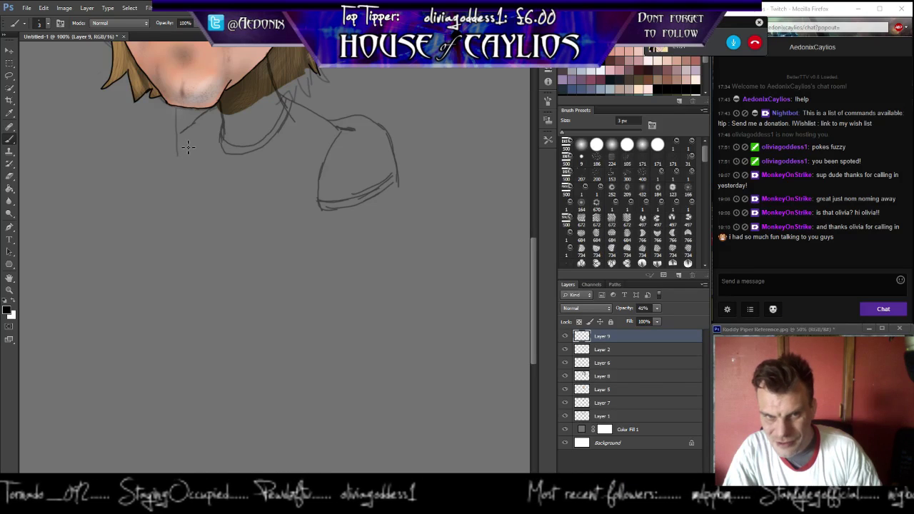
drag(188, 150, 154, 205)
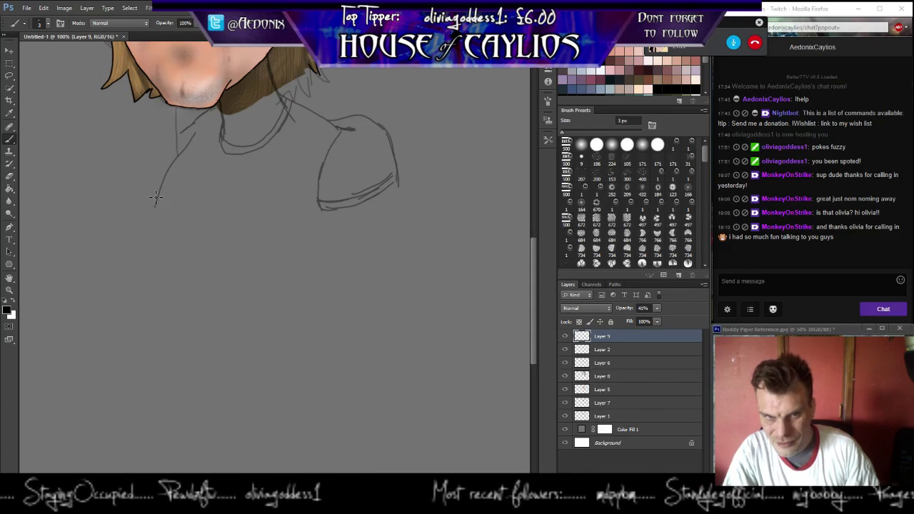
mouse_move(189, 150)
mouse_down()
mouse_move(172, 197)
mouse_move(178, 216)
mouse_move(254, 291)
mouse_up()
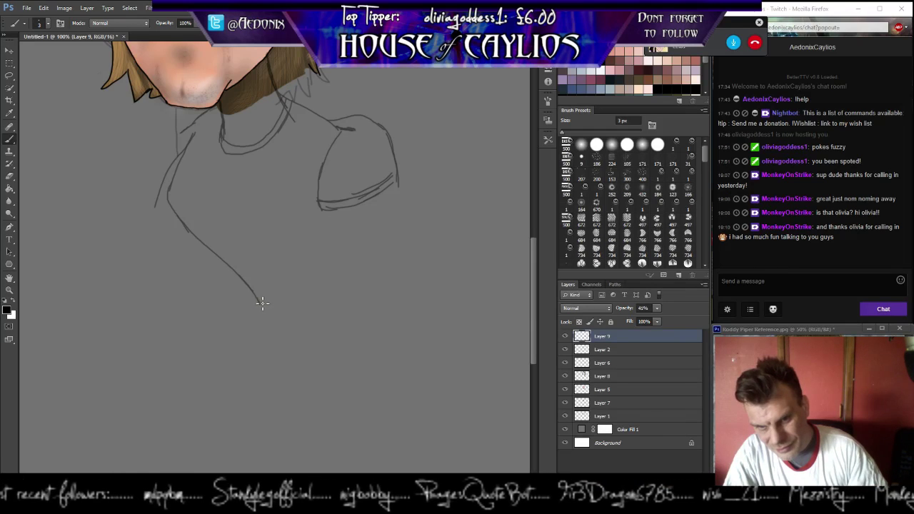
drag(262, 303, 315, 302)
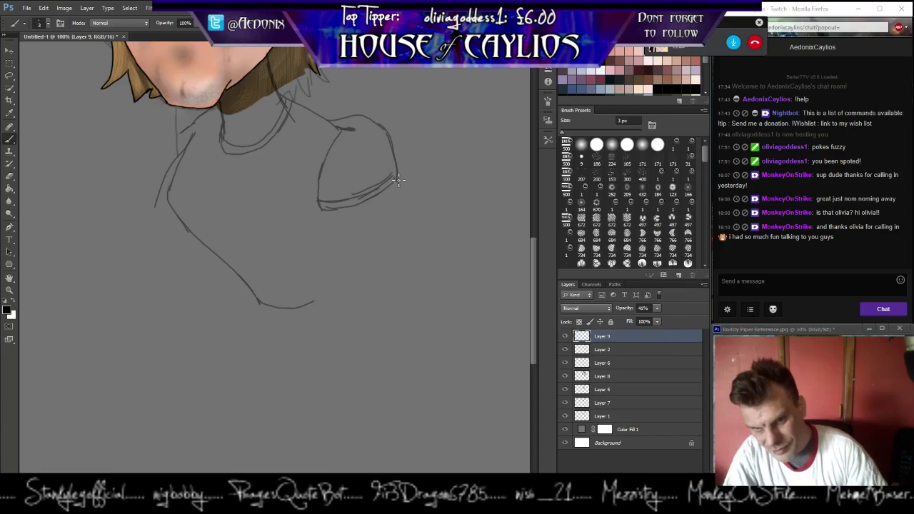
Sketch the bent arm below the sleeve, with body contour lines beside the elbow and on the chest.
mouse_move(398, 183)
mouse_down()
mouse_move(413, 210)
mouse_move(408, 270)
mouse_up()
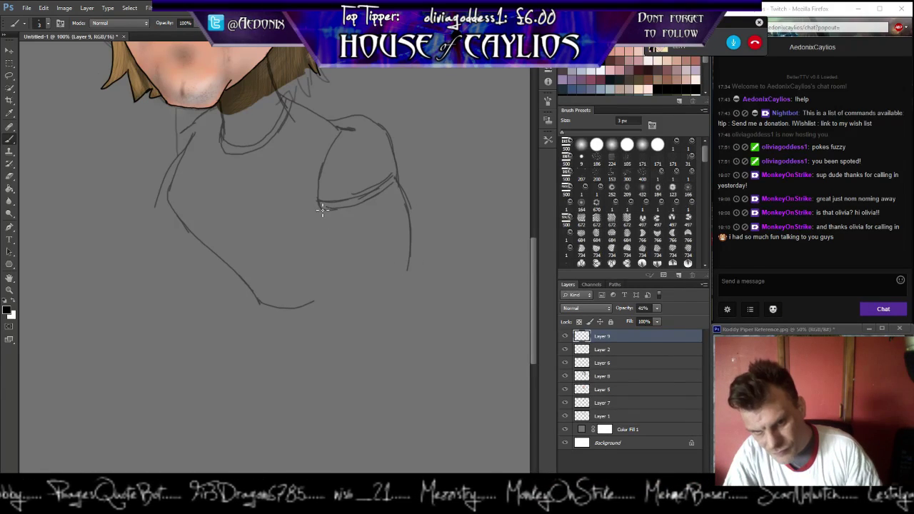
mouse_move(319, 207)
mouse_down()
mouse_move(335, 251)
mouse_move(350, 261)
mouse_move(364, 256)
mouse_move(328, 295)
mouse_up()
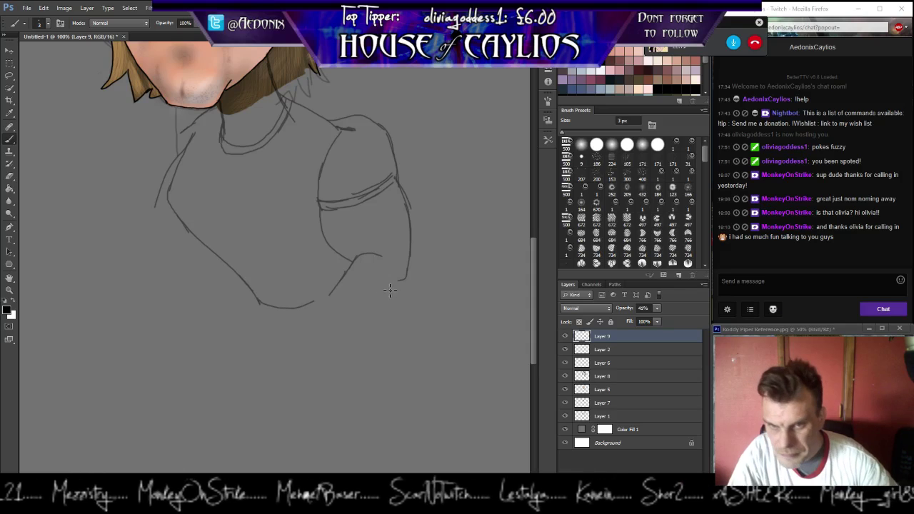
drag(404, 283, 342, 309)
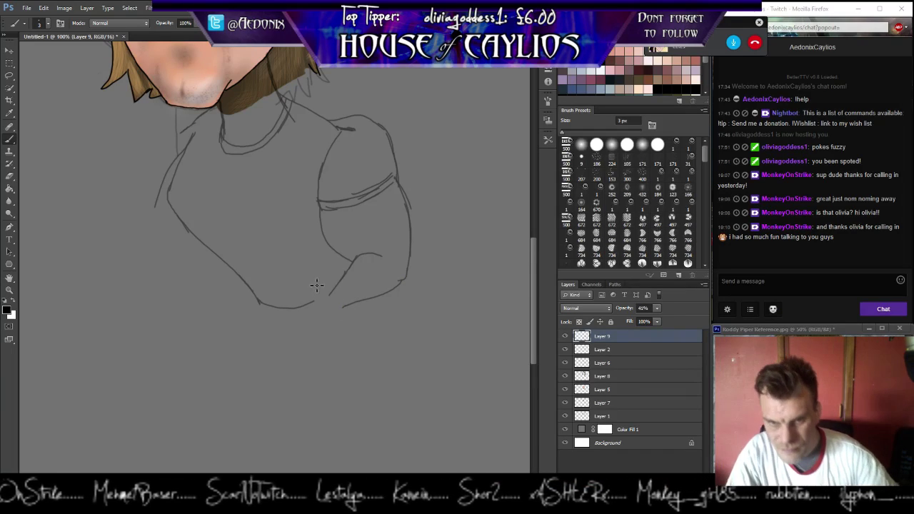
drag(339, 260, 331, 290)
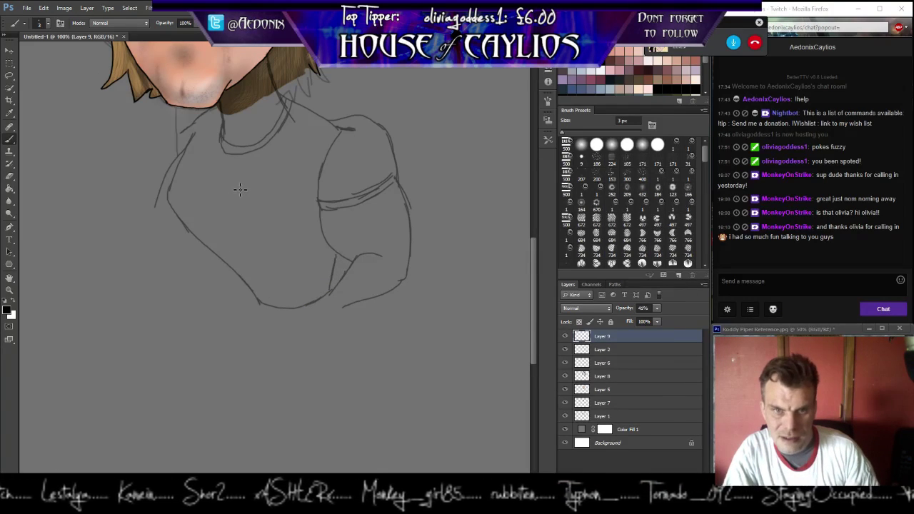
drag(235, 181, 236, 207)
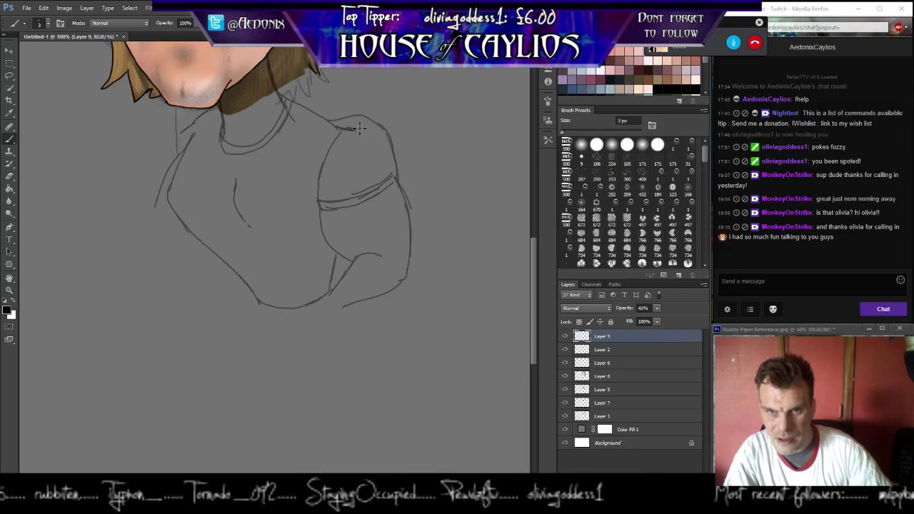
Select the near sleeve and bent arm with the Lasso, rotate them counterclockwise away from the torso and reposition them against the shoulder.
drag(361, 118, 336, 127)
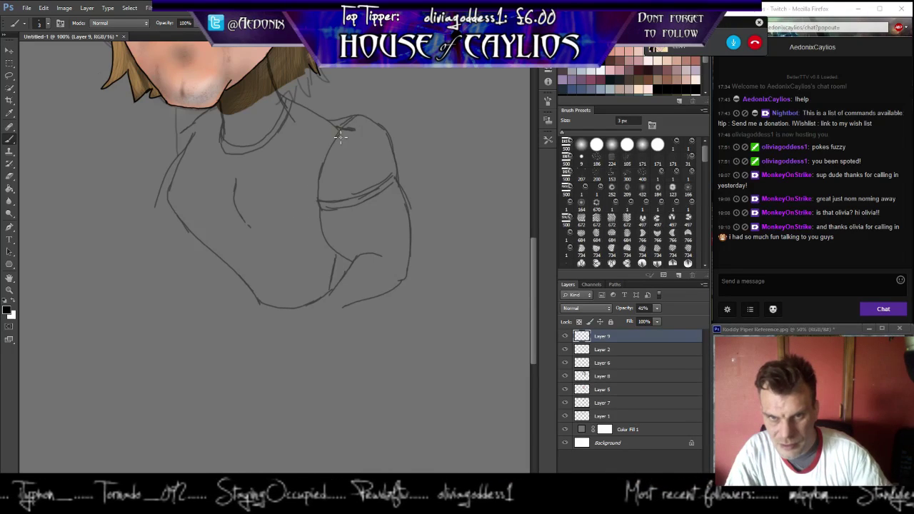
click(9, 75)
drag(341, 107, 388, 110)
mouse_move(441, 274)
mouse_down()
mouse_move(356, 336)
mouse_move(322, 319)
mouse_move(330, 272)
mouse_move(307, 183)
mouse_move(341, 111)
mouse_up()
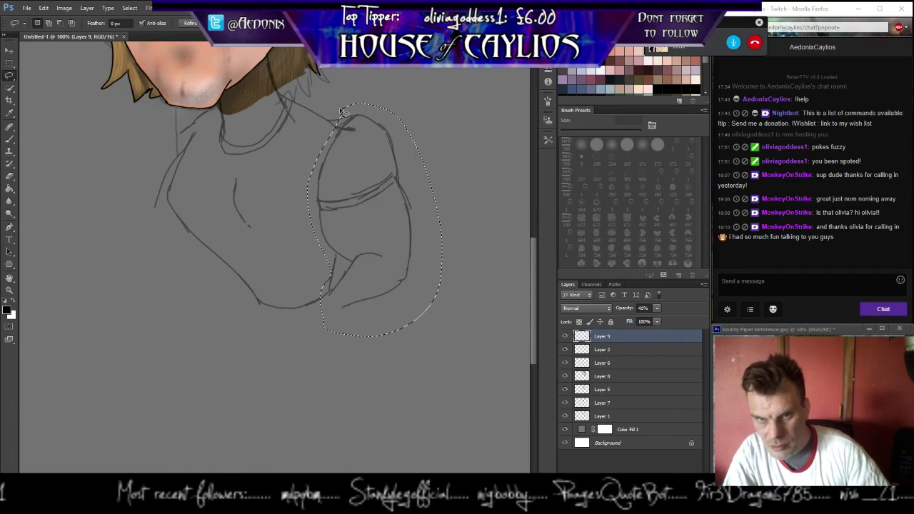
click(9, 51)
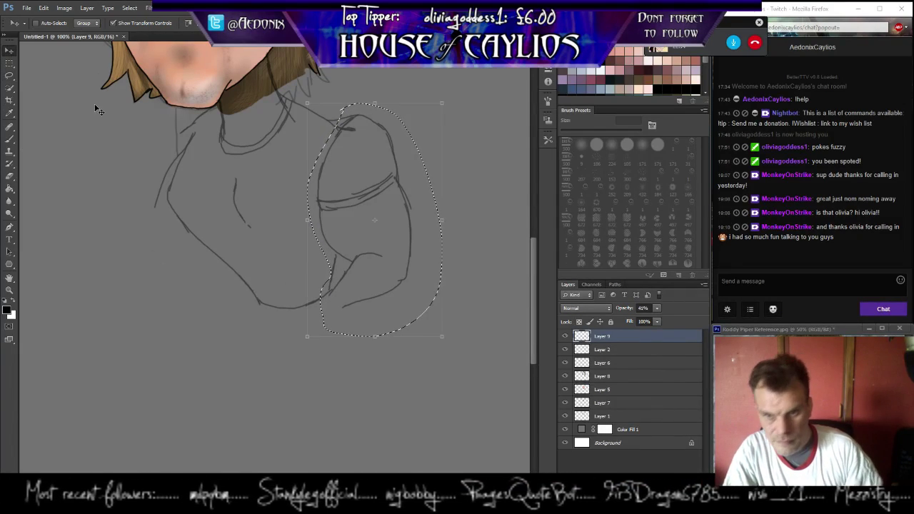
click(446, 340)
mouse_move(449, 343)
mouse_down()
mouse_move(512, 326)
mouse_move(532, 309)
mouse_move(523, 304)
mouse_move(496, 326)
mouse_up()
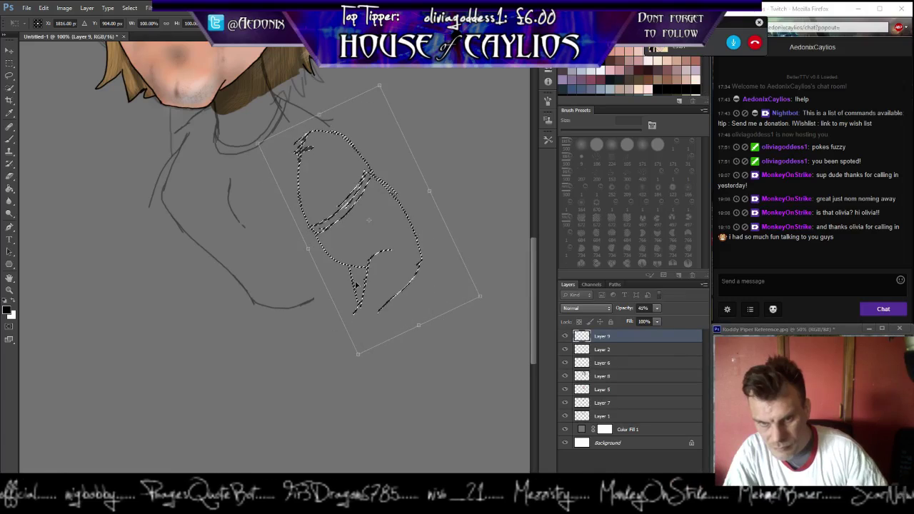
mouse_move(362, 227)
mouse_down()
mouse_move(379, 214)
mouse_move(369, 216)
mouse_move(375, 235)
mouse_up()
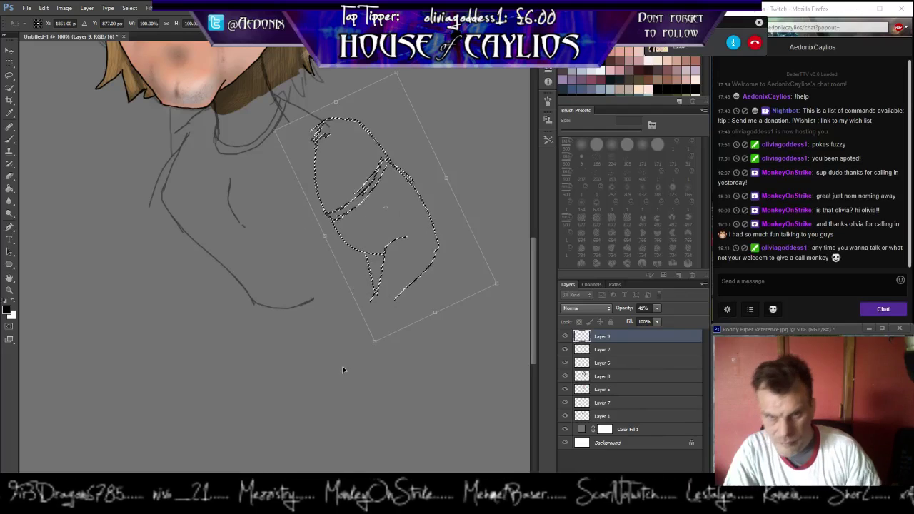
key(Return)
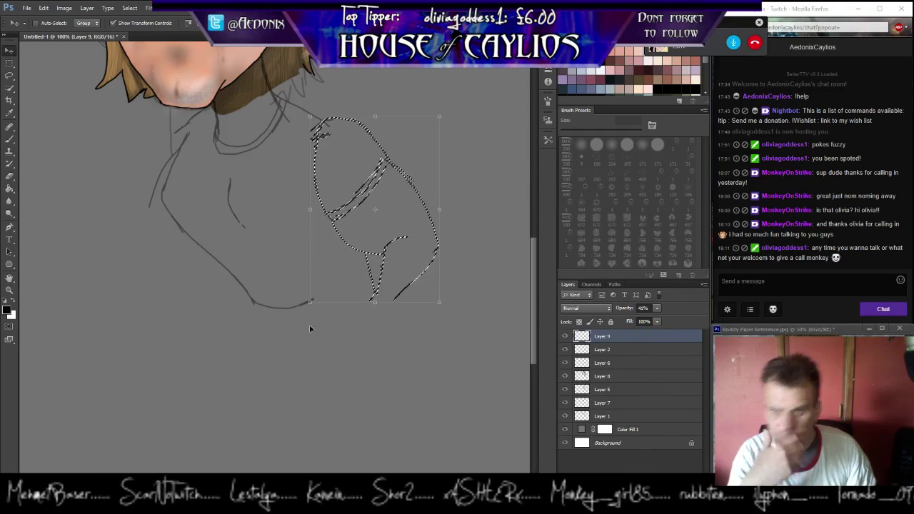
key(ctrl+d)
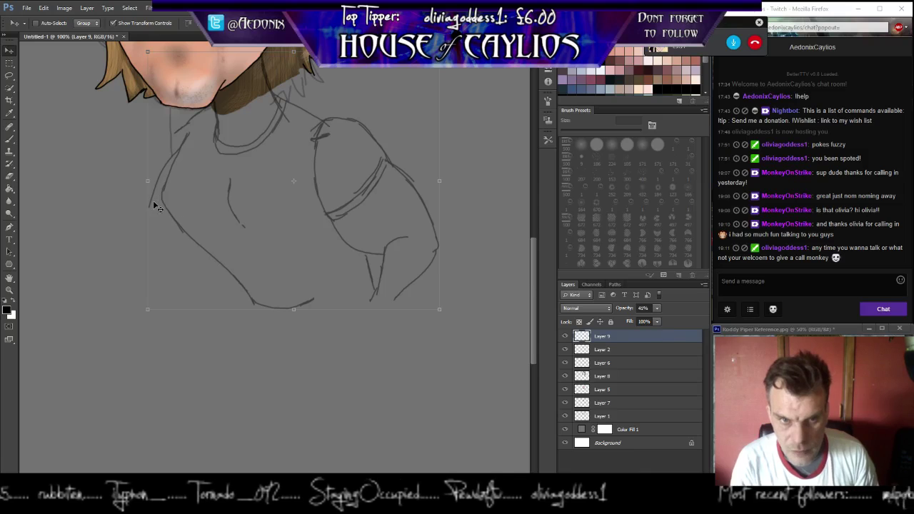
Sketch the far T-shirt sleeve with its hem band and the outer upper-arm line running down to the elbow.
click(10, 139)
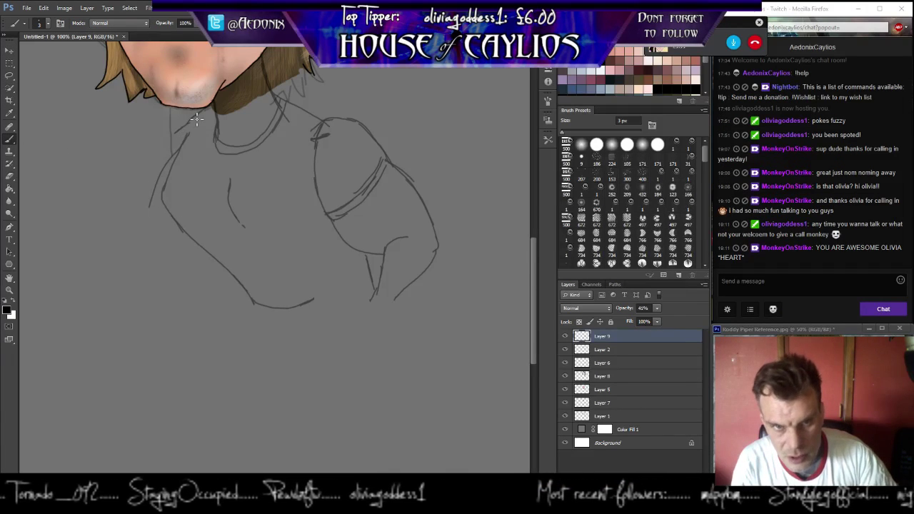
mouse_move(183, 132)
mouse_down()
mouse_move(151, 203)
mouse_move(167, 230)
mouse_move(182, 233)
mouse_move(155, 230)
mouse_move(187, 237)
mouse_up()
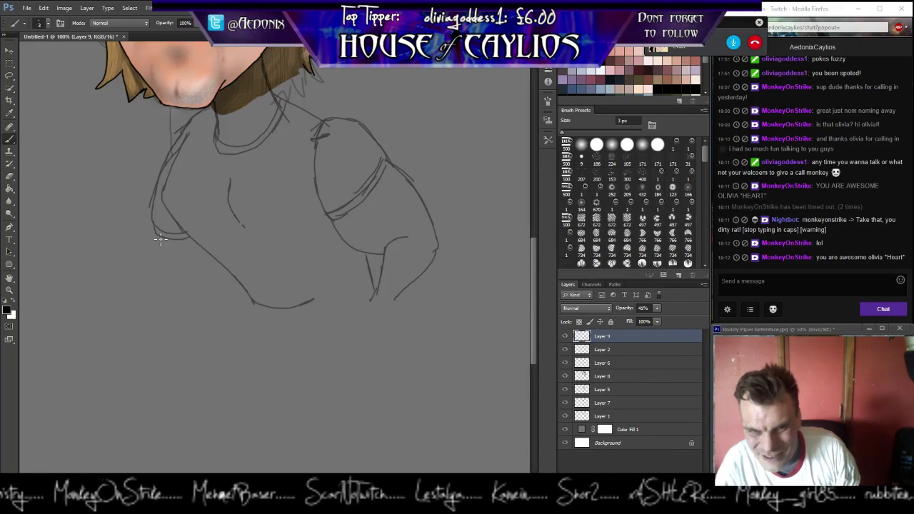
drag(160, 239, 200, 305)
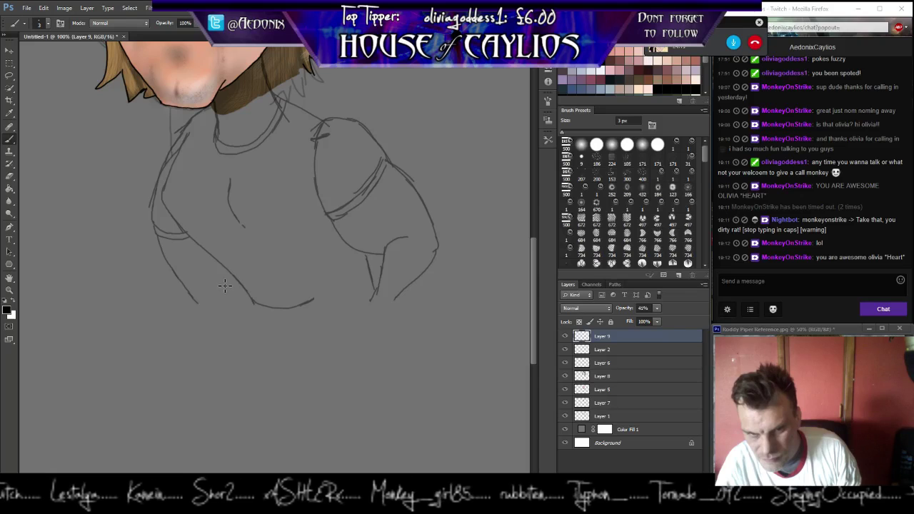
Sketch the far forearm across the belly with its wrist, add muscle lines to both arms, and extend the waistline to the near arm.
drag(241, 283, 283, 293)
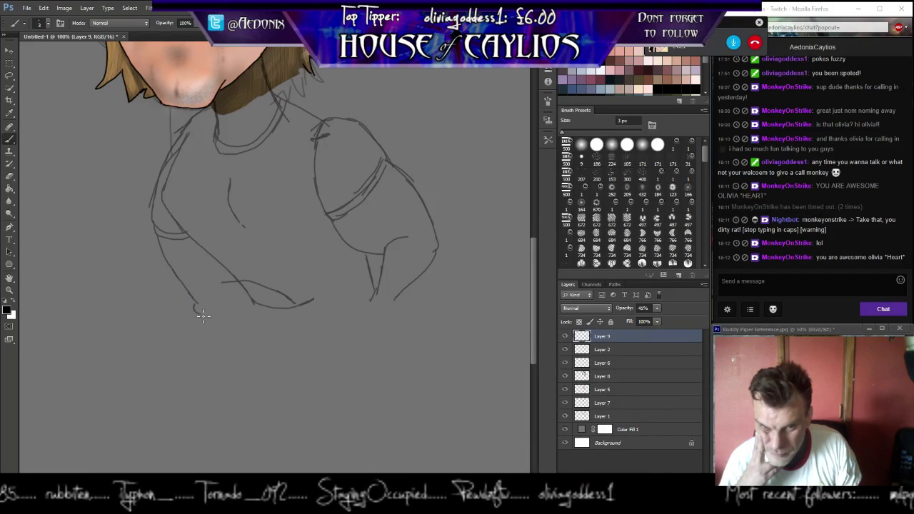
mouse_move(204, 323)
mouse_down()
mouse_move(306, 317)
mouse_move(309, 301)
mouse_move(283, 299)
mouse_up()
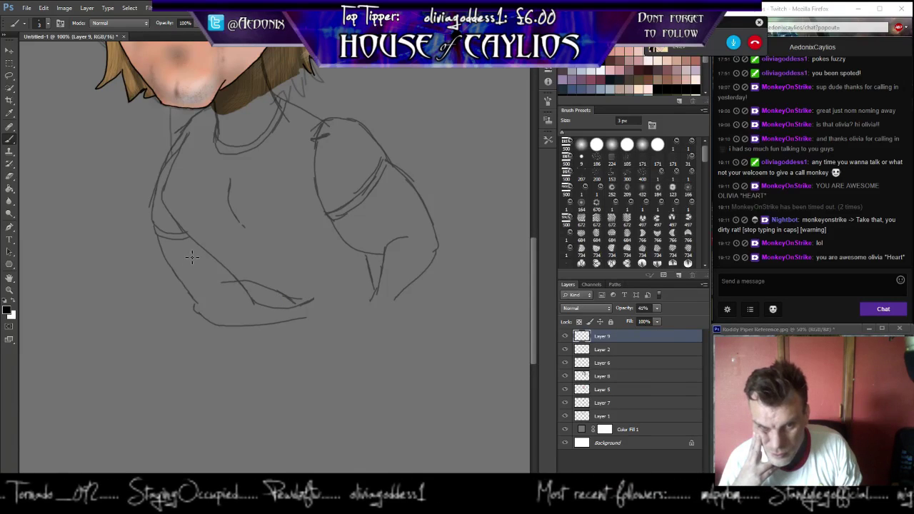
drag(188, 261, 197, 279)
drag(373, 210, 393, 216)
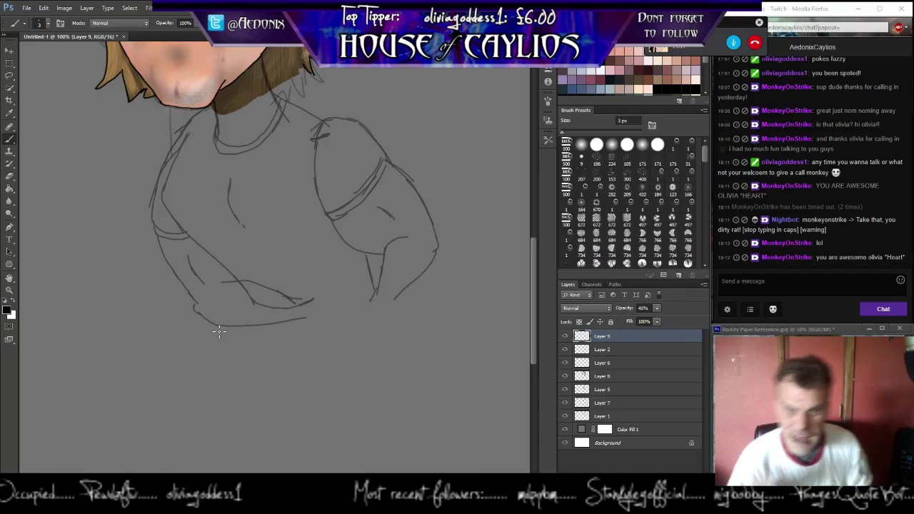
mouse_move(289, 297)
mouse_down()
mouse_move(309, 320)
mouse_move(310, 301)
mouse_move(327, 304)
mouse_move(310, 320)
mouse_up()
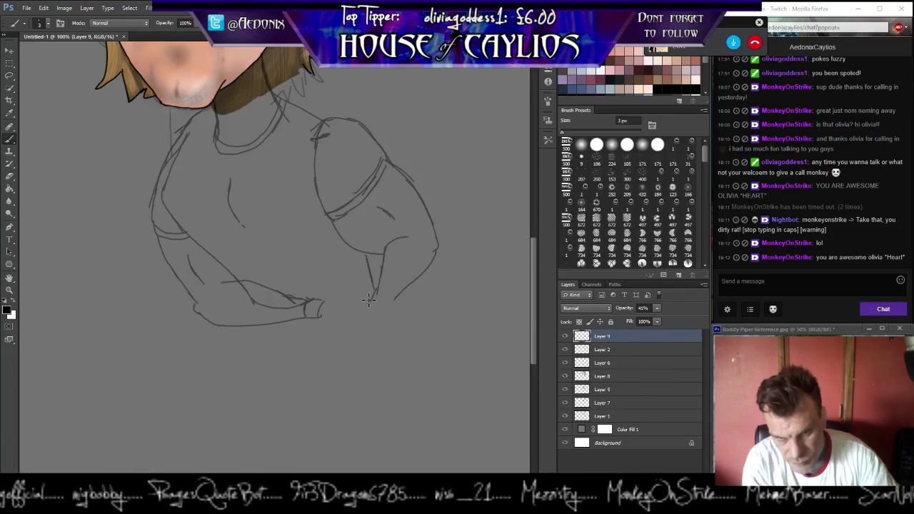
drag(372, 289, 315, 310)
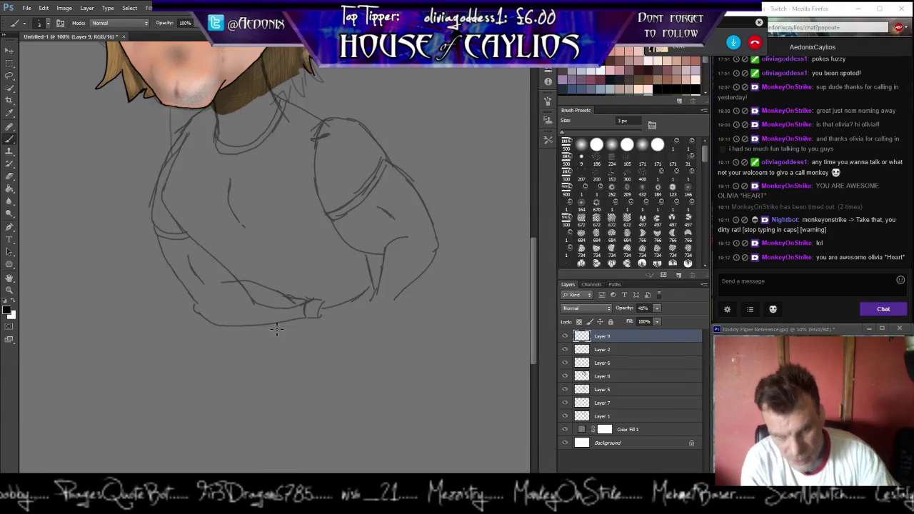
Sketch a kilt-like shape below the waist, with both hips, sides flaring outward and a curved lower hem.
mouse_move(213, 399)
mouse_down()
mouse_move(183, 337)
mouse_move(221, 312)
mouse_up()
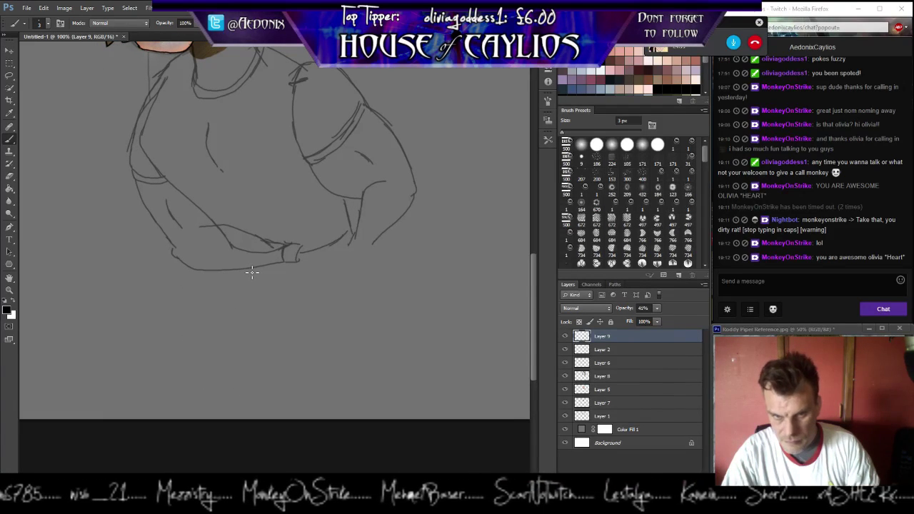
mouse_move(251, 270)
mouse_down()
mouse_move(220, 329)
mouse_move(230, 375)
mouse_move(312, 381)
mouse_move(348, 366)
mouse_up()
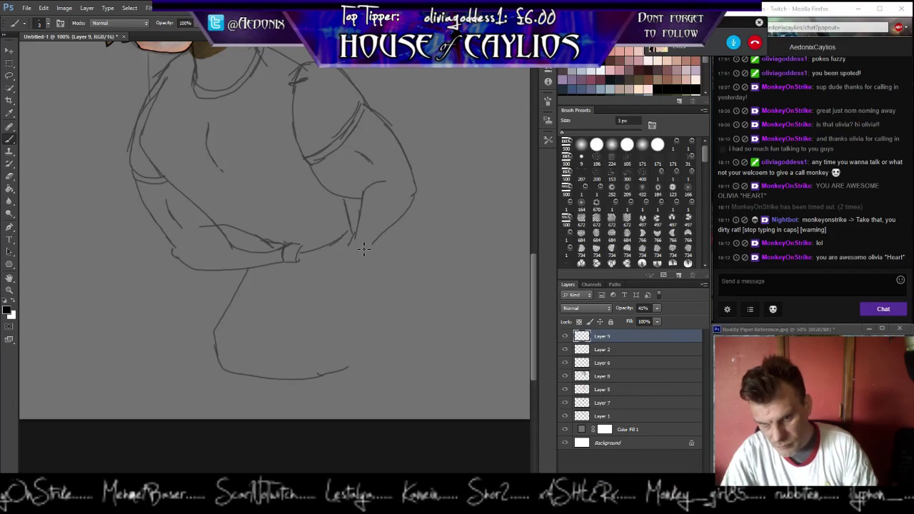
mouse_move(355, 235)
mouse_down()
mouse_move(374, 265)
mouse_move(351, 335)
mouse_move(384, 334)
mouse_move(330, 371)
mouse_up()
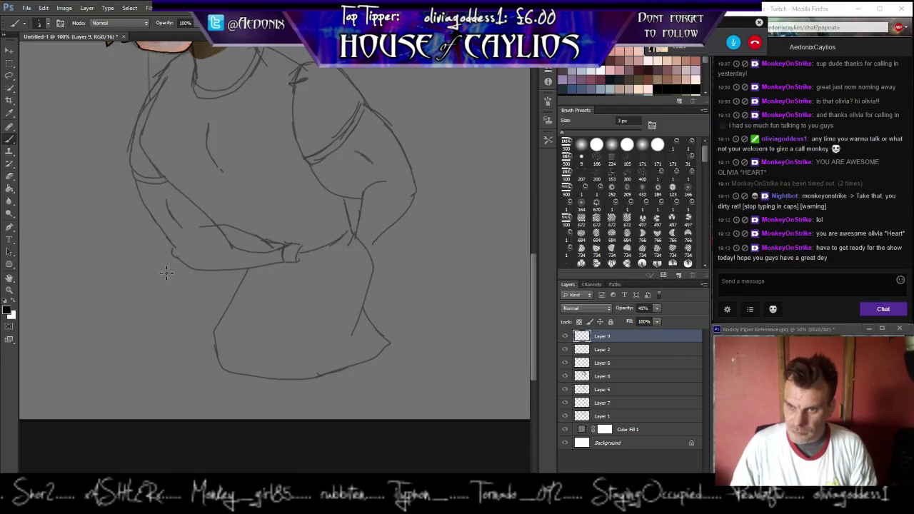
Sketch the bagpipe's blowpipe from the mouth to a rounded socket on the chest, and the bag's edge curving down the torso.
scroll(168, 275, down, 2)
scroll(168, 276, up, 15)
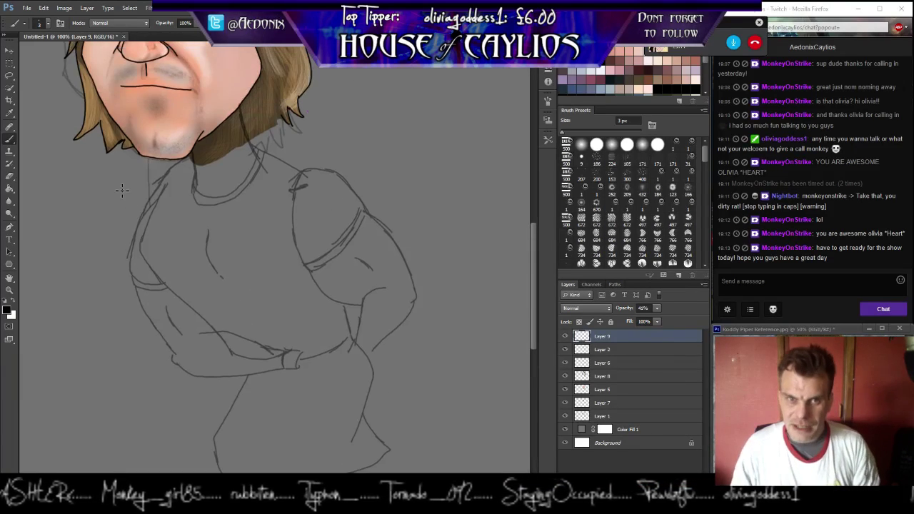
scroll(140, 300, down, 1)
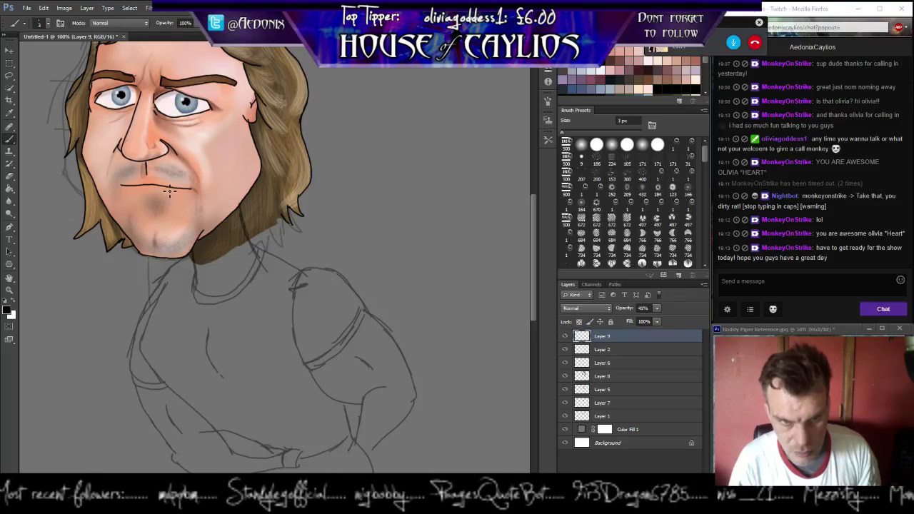
drag(173, 198, 230, 319)
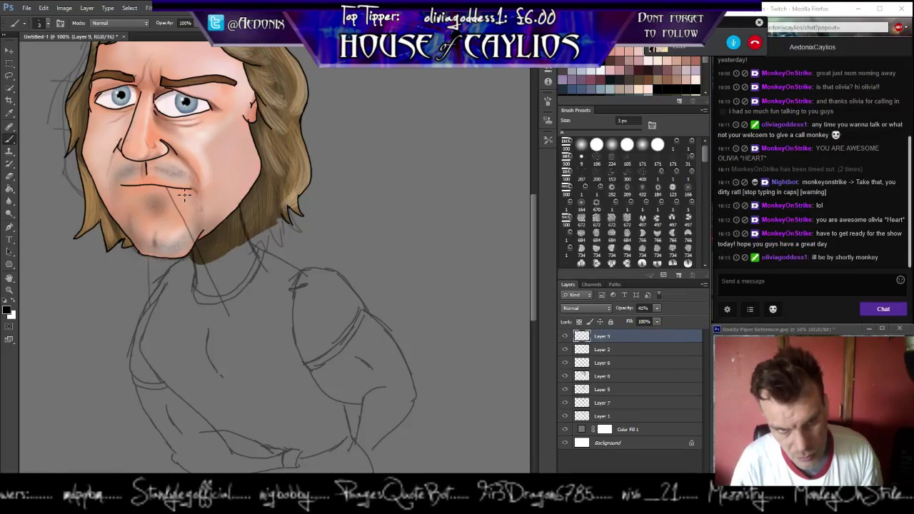
mouse_move(182, 193)
mouse_down()
mouse_move(241, 295)
mouse_move(239, 321)
mouse_up()
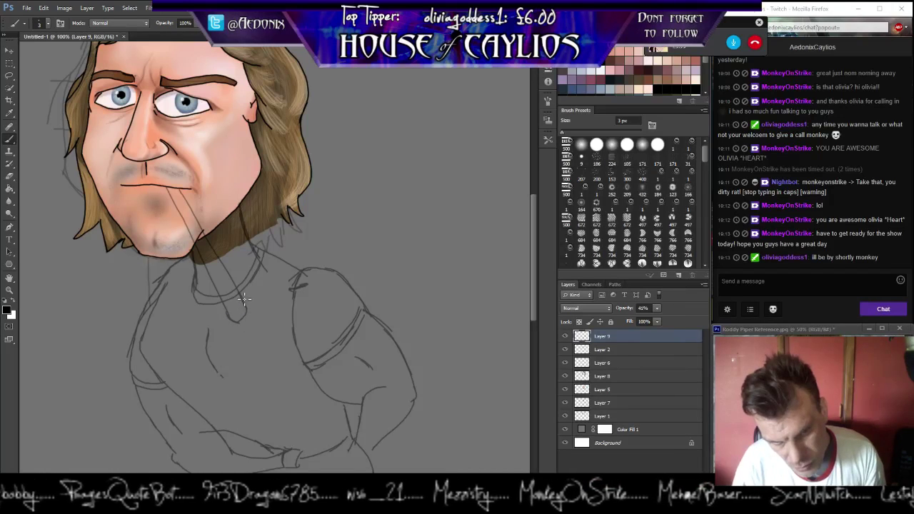
mouse_move(251, 314)
mouse_down()
mouse_move(235, 325)
mouse_move(223, 315)
mouse_move(240, 303)
mouse_up()
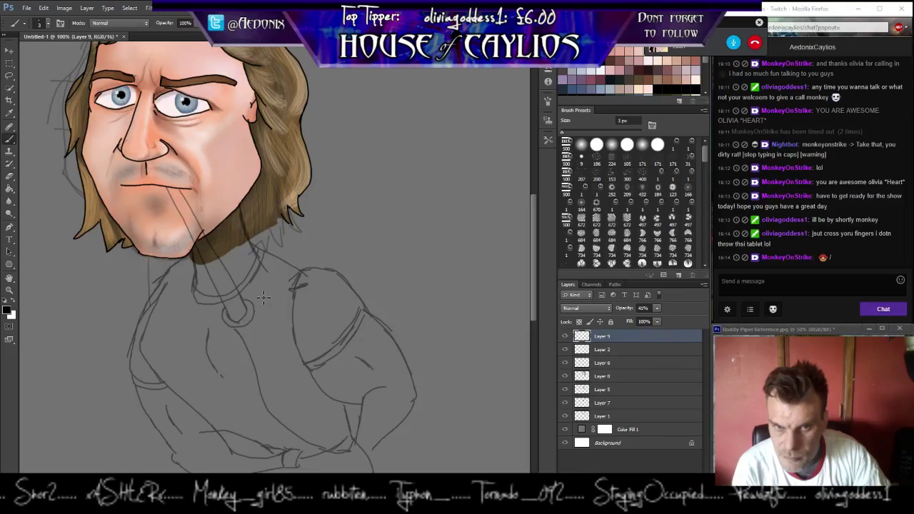
Sketch the bagpipe's long drone pipes rising over the near shoulder, and the bag's rounded end bulging out behind the elbow.
drag(258, 285, 337, 118)
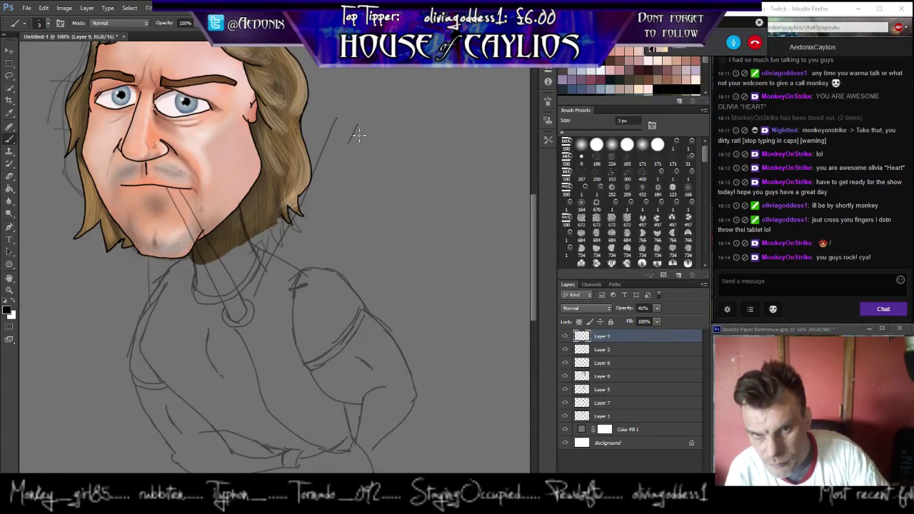
mouse_move(347, 153)
mouse_down()
mouse_move(266, 298)
mouse_move(355, 158)
mouse_move(357, 181)
mouse_move(276, 306)
mouse_move(390, 149)
mouse_move(402, 163)
mouse_move(284, 309)
mouse_up()
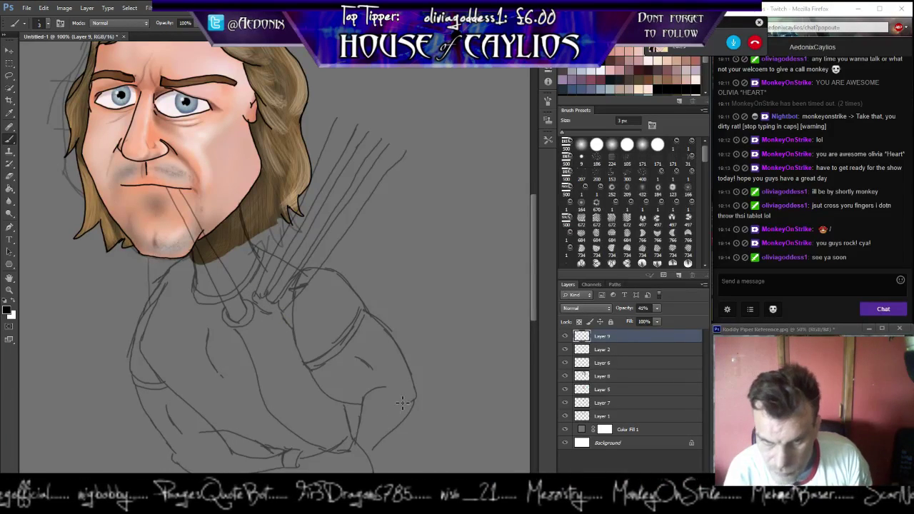
mouse_move(413, 357)
mouse_down()
mouse_move(438, 373)
mouse_move(425, 415)
mouse_up()
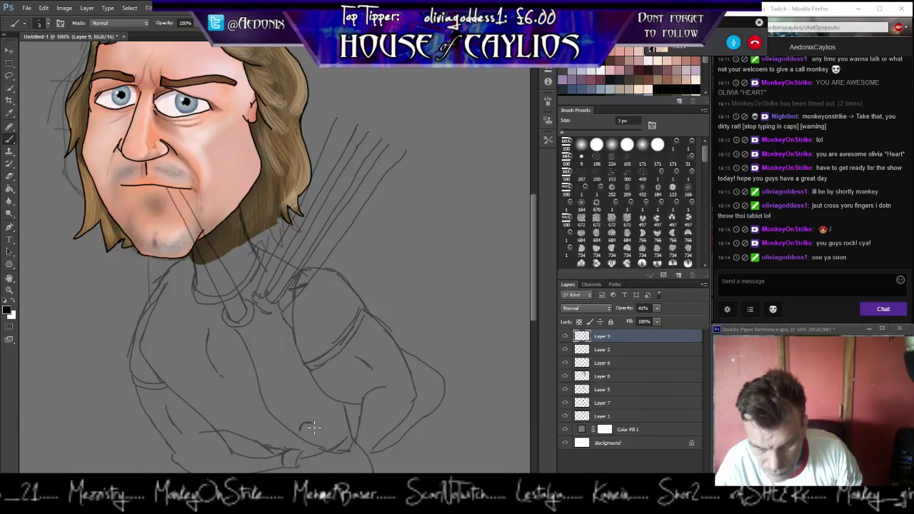
Sketch the bagpipe's chanter angled down from the belly with fingers gripping it, and add crease lines to the bag below the drones.
drag(317, 425, 306, 434)
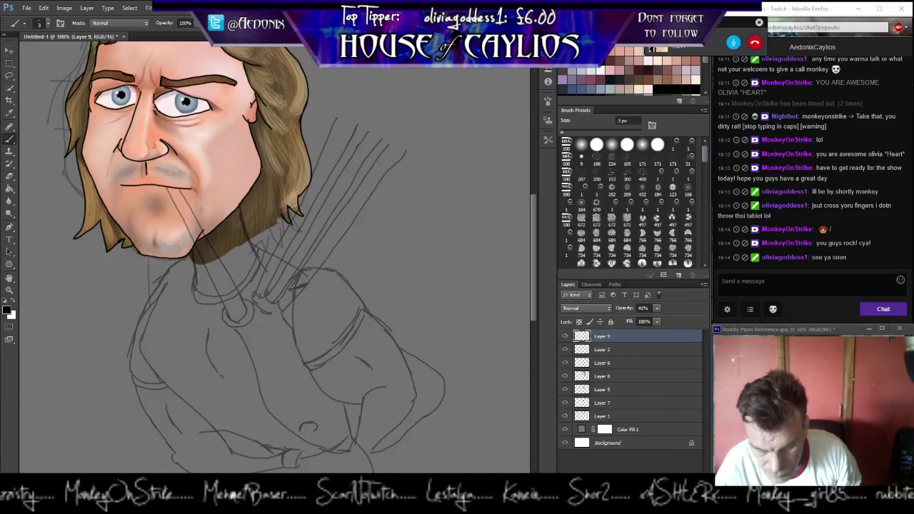
drag(314, 433, 332, 458)
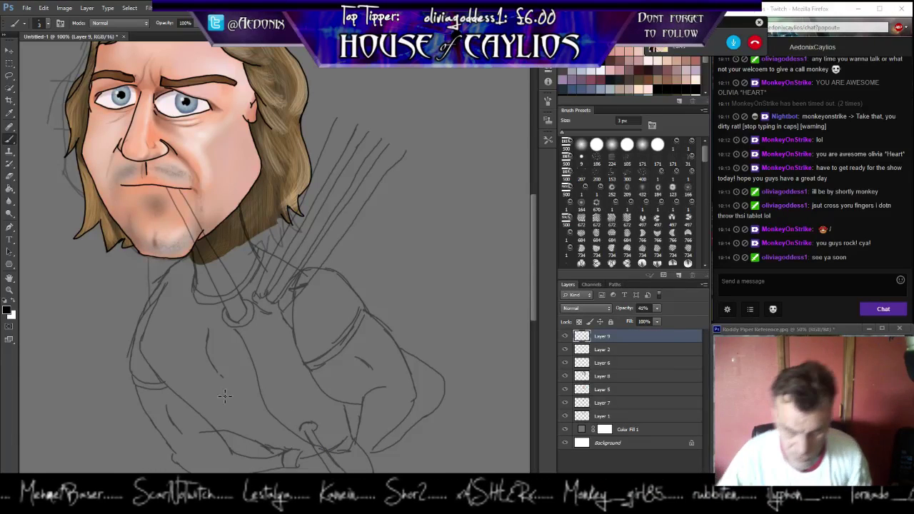
drag(229, 390, 181, 318)
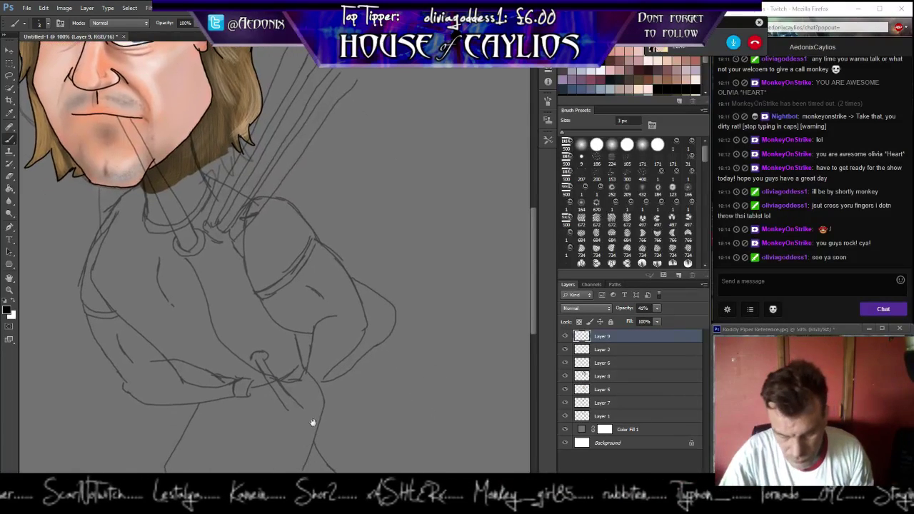
mouse_move(286, 394)
mouse_down()
mouse_move(306, 419)
mouse_move(300, 408)
mouse_move(298, 423)
mouse_up()
drag(259, 363, 269, 398)
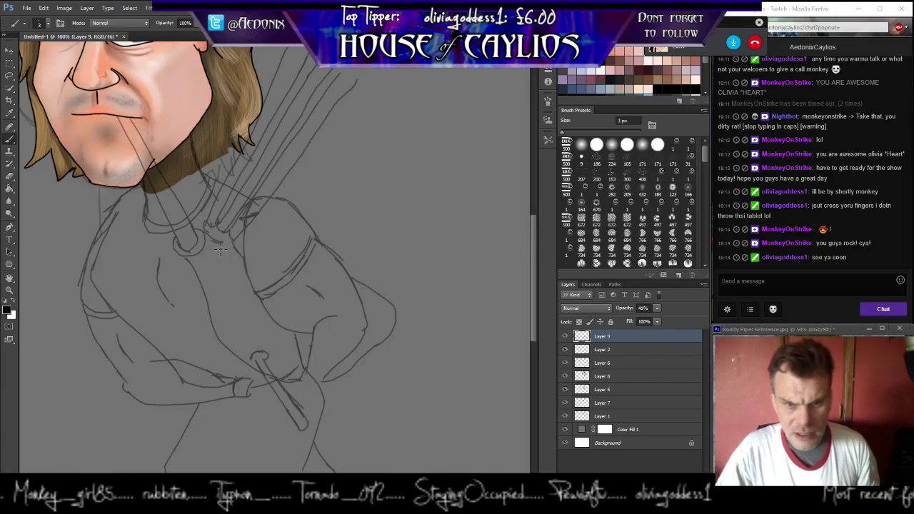
drag(212, 243, 210, 234)
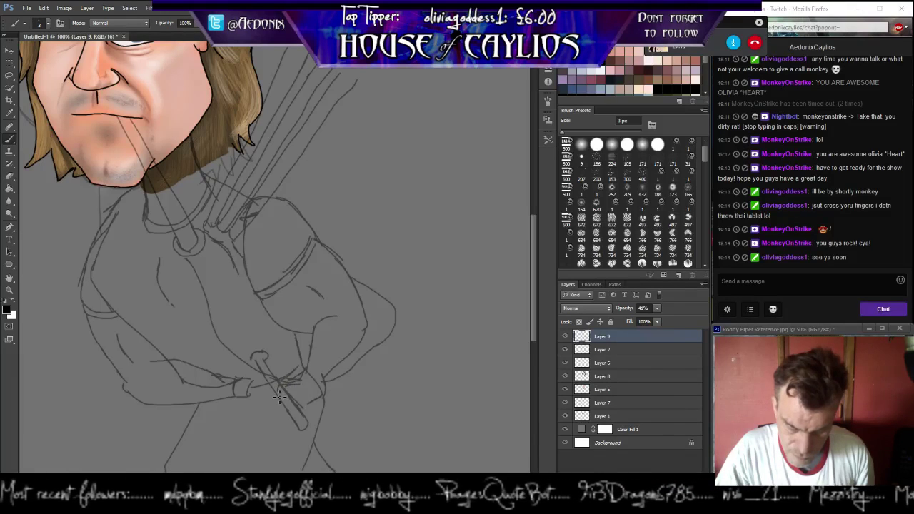
mouse_move(279, 394)
mouse_down()
mouse_move(291, 401)
mouse_move(303, 389)
mouse_move(307, 404)
mouse_move(286, 400)
mouse_move(297, 414)
mouse_move(307, 408)
mouse_move(297, 404)
mouse_move(308, 417)
mouse_move(292, 428)
mouse_move(288, 401)
mouse_move(300, 397)
mouse_move(283, 413)
mouse_up()
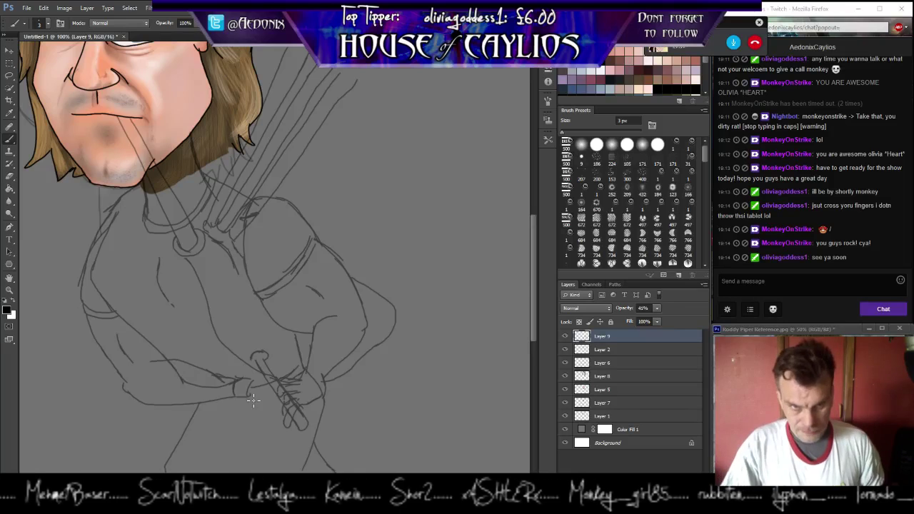
Extend the canvas downward by setting its height to 18.0 cm with the anchor at the top centre.
mouse_move(181, 417)
mouse_down()
mouse_move(173, 377)
mouse_move(200, 267)
mouse_up()
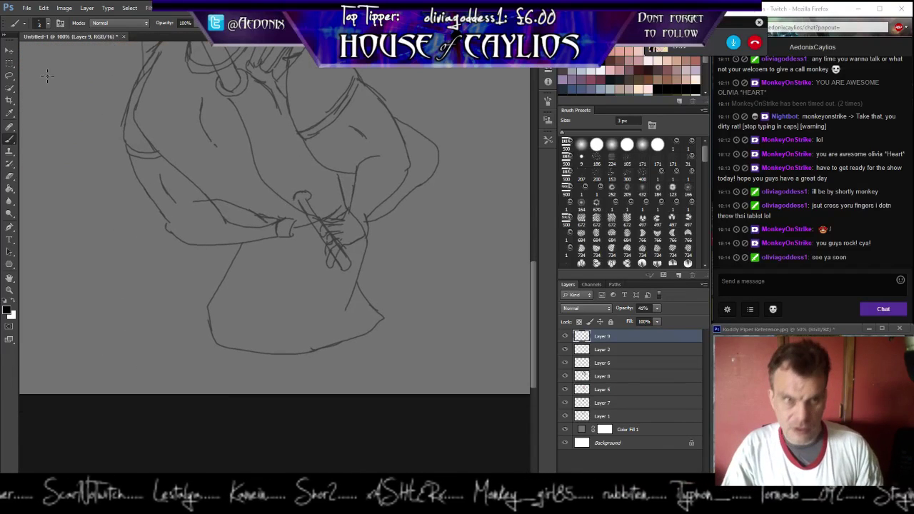
click(45, 9)
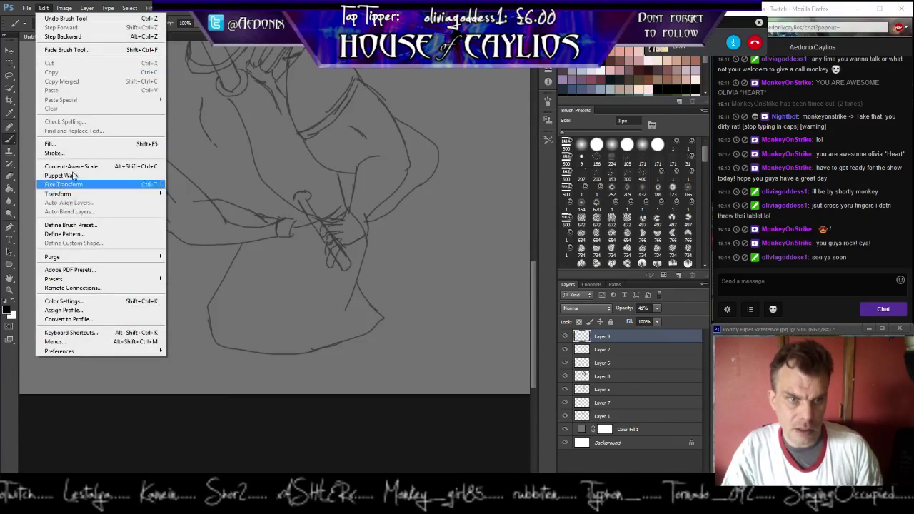
mouse_move(64, 8)
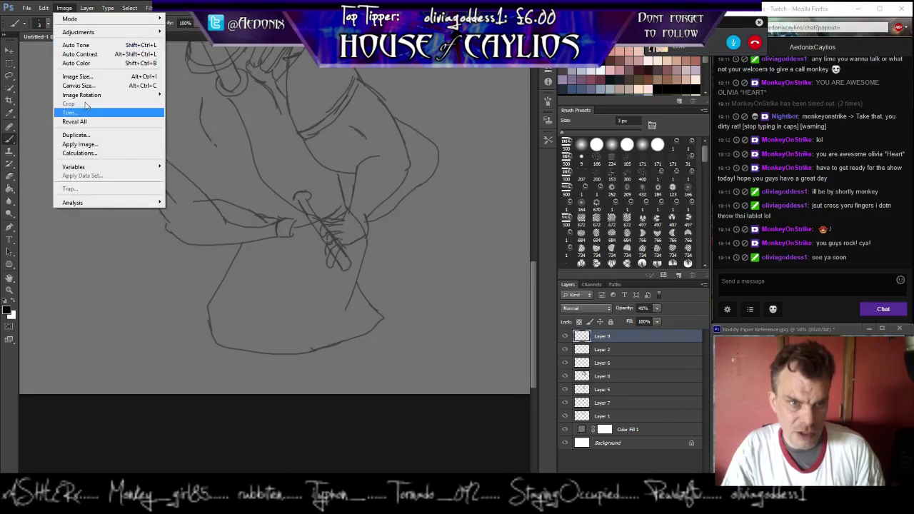
click(83, 86)
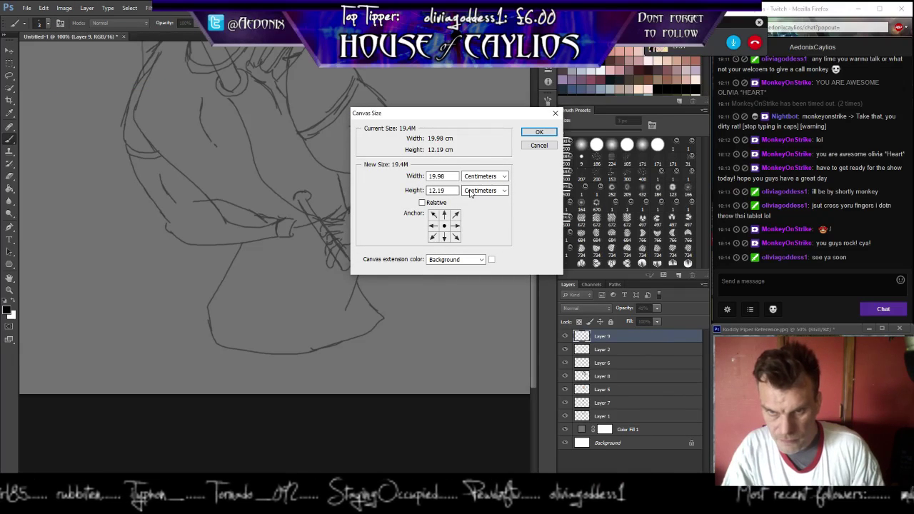
double_click(446, 189)
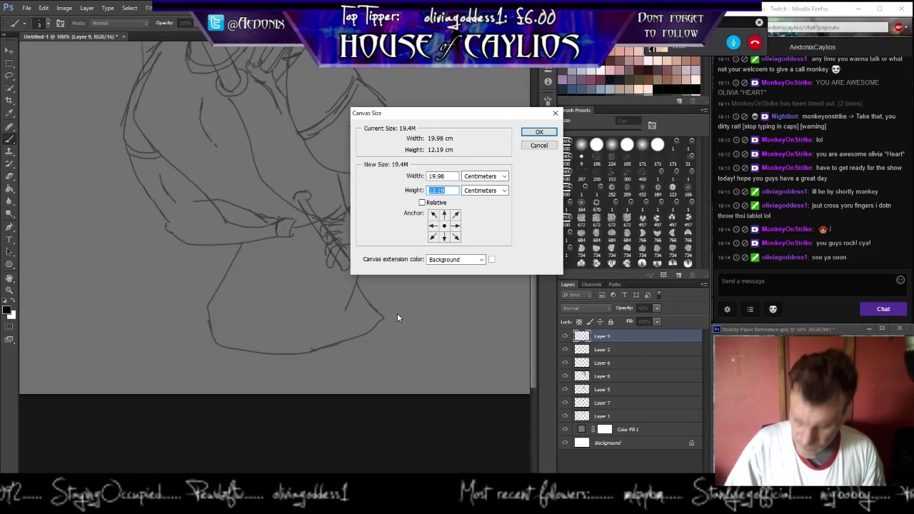
text(18)
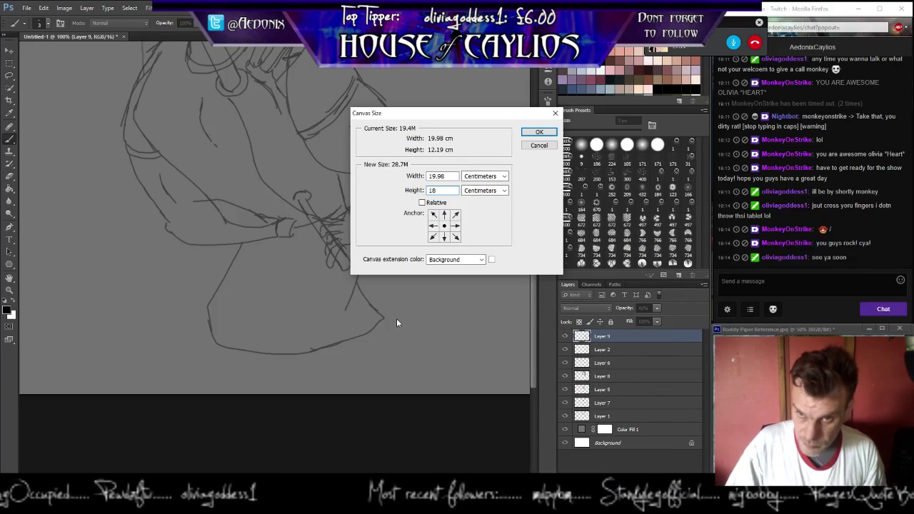
text(.0)
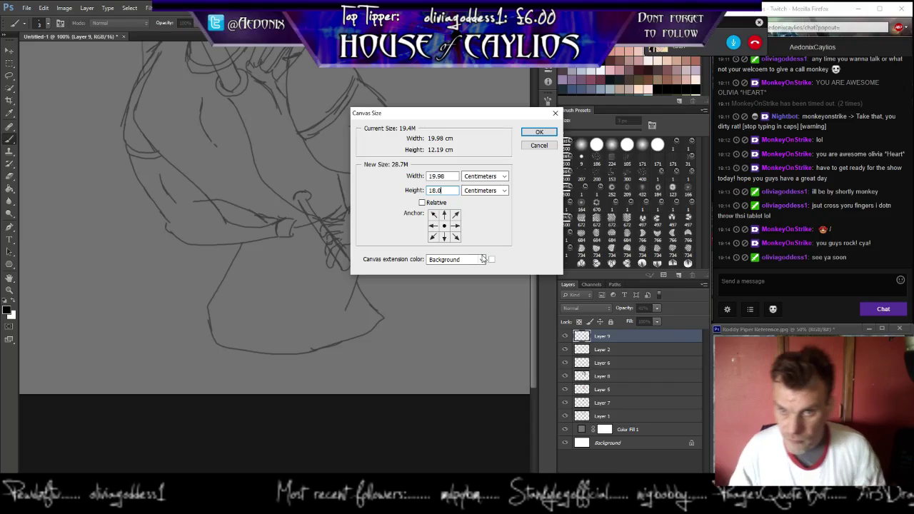
click(444, 216)
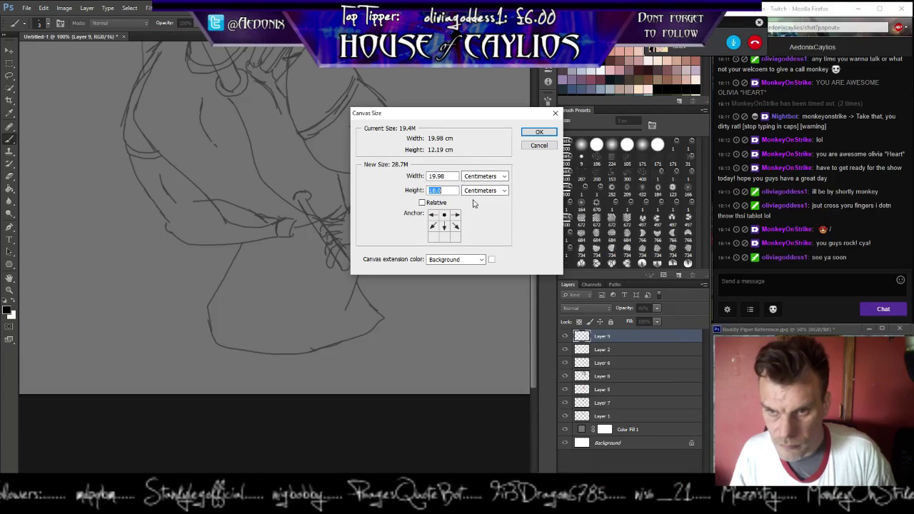
click(537, 135)
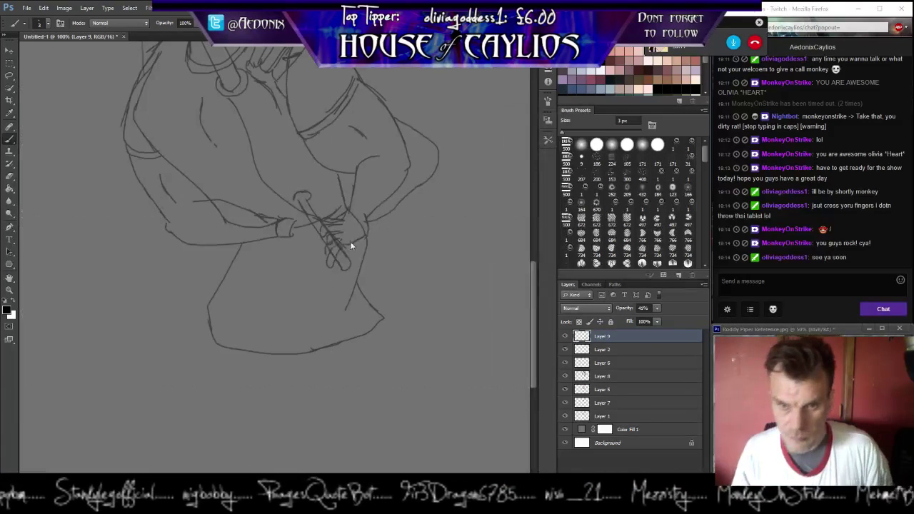
Sketch a wider flare on the kilt beneath the bagpipe-gripping hand, and outline both legs coming down from the hem.
scroll(258, 153, up, 5)
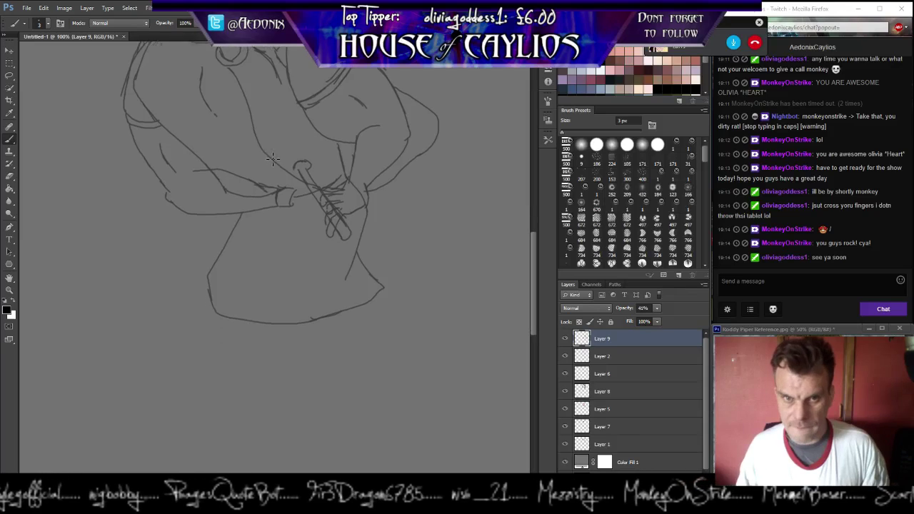
scroll(248, 148, up, 15)
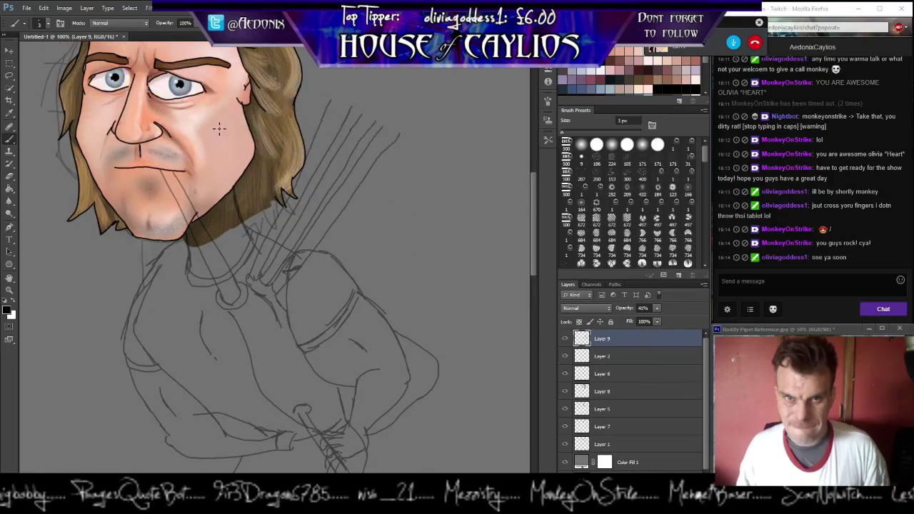
scroll(200, 95, down, 16)
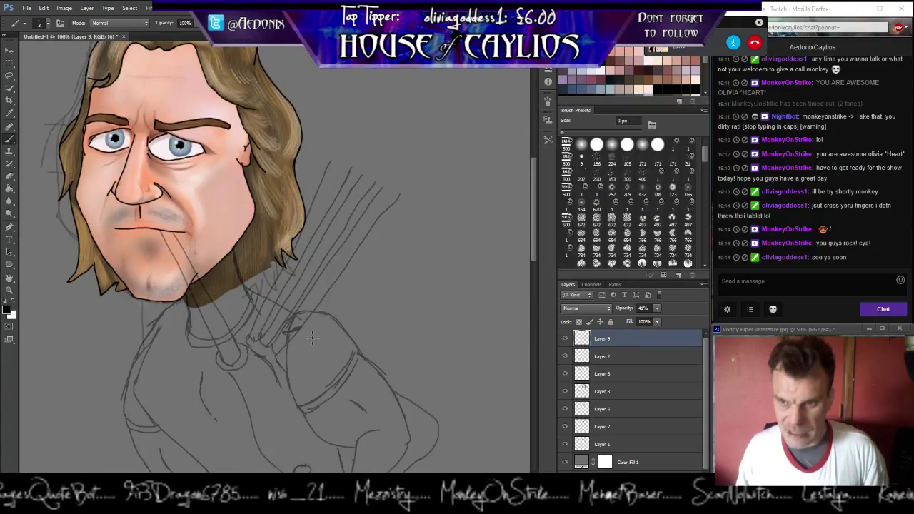
scroll(292, 351, down, 10)
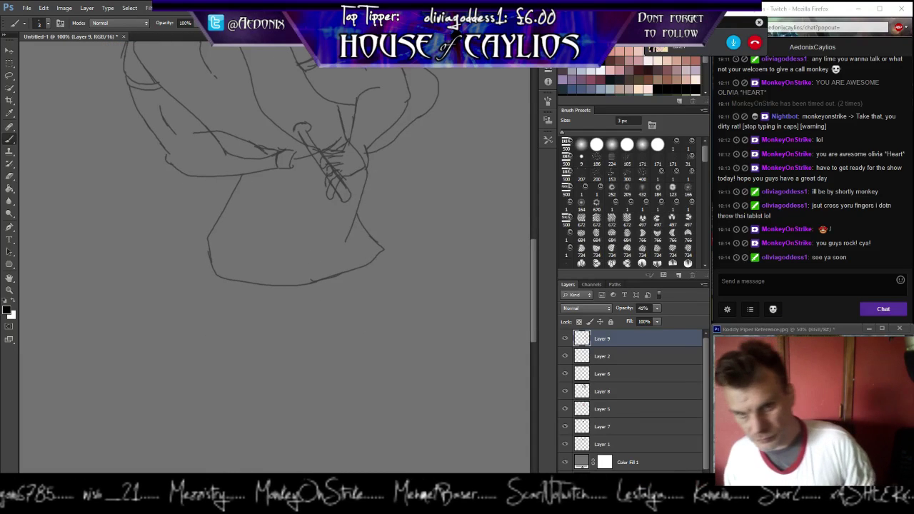
mouse_move(370, 178)
mouse_down()
mouse_move(415, 230)
mouse_move(365, 271)
mouse_move(344, 273)
mouse_up()
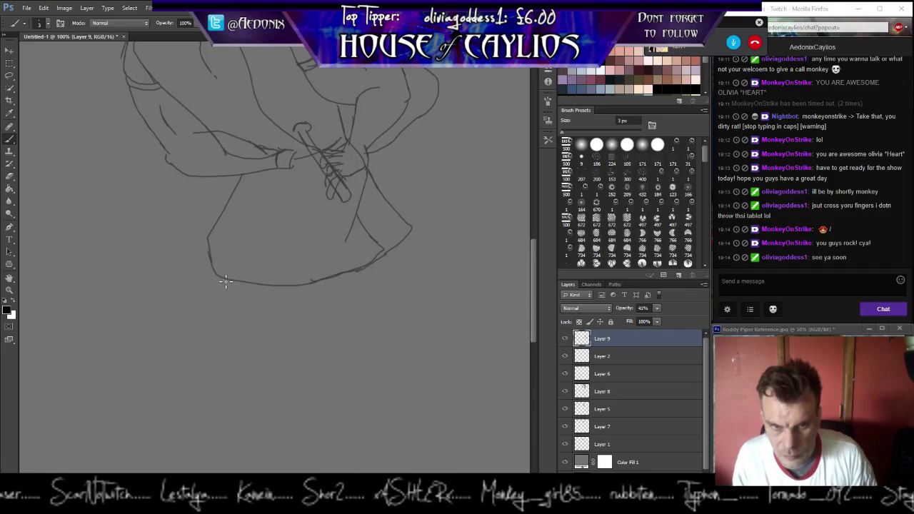
drag(223, 283, 257, 369)
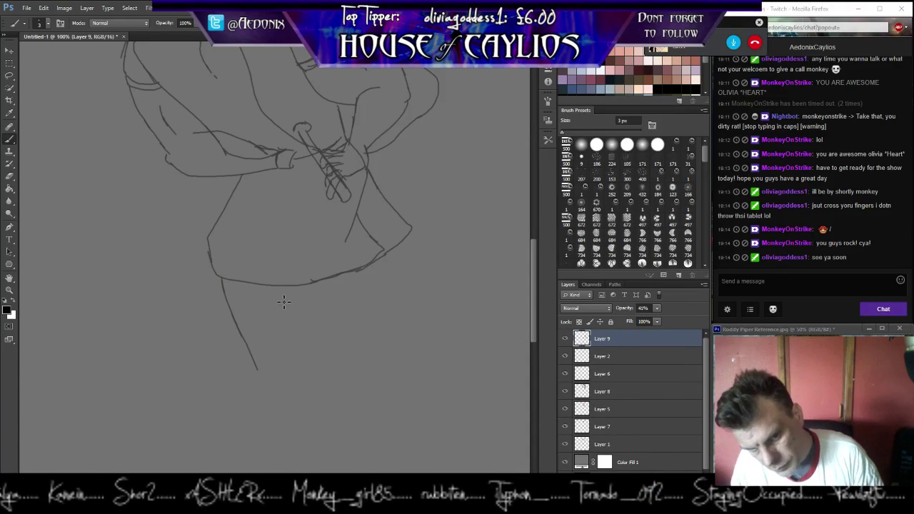
drag(282, 287, 285, 361)
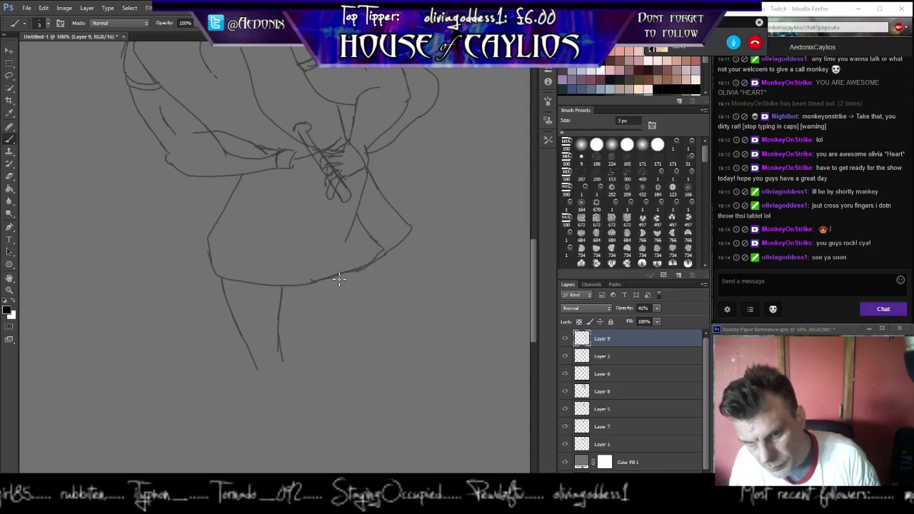
drag(339, 279, 352, 339)
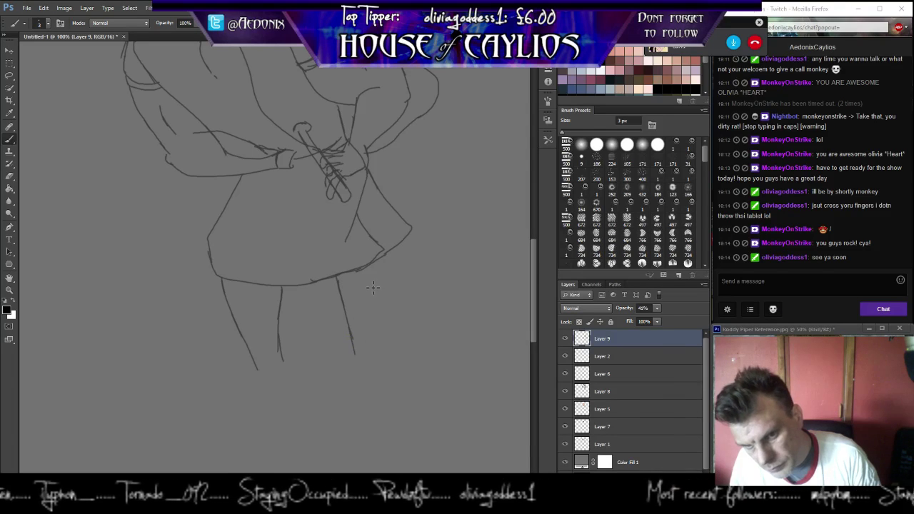
drag(379, 263, 380, 294)
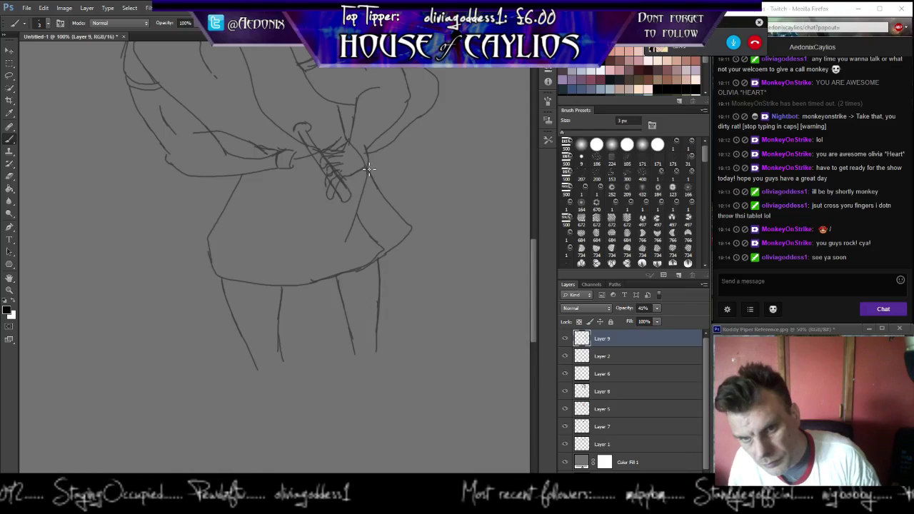
Rework the kilt's outline with straighter sides falling to pointed hem corners and short curved lines along the hem.
mouse_move(368, 174)
mouse_down()
mouse_move(390, 277)
mouse_move(355, 270)
mouse_up()
mouse_move(304, 288)
mouse_down()
mouse_move(345, 272)
mouse_move(393, 280)
mouse_up()
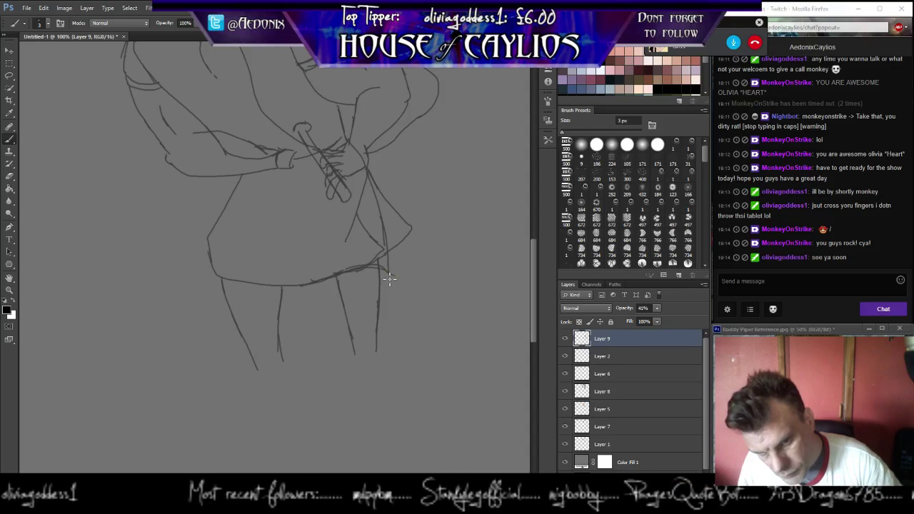
mouse_move(368, 165)
mouse_down()
mouse_move(390, 213)
mouse_move(394, 262)
mouse_move(397, 227)
mouse_up()
mouse_move(244, 174)
mouse_down()
mouse_move(213, 235)
mouse_move(208, 287)
mouse_move(267, 292)
mouse_up()
drag(209, 291, 314, 284)
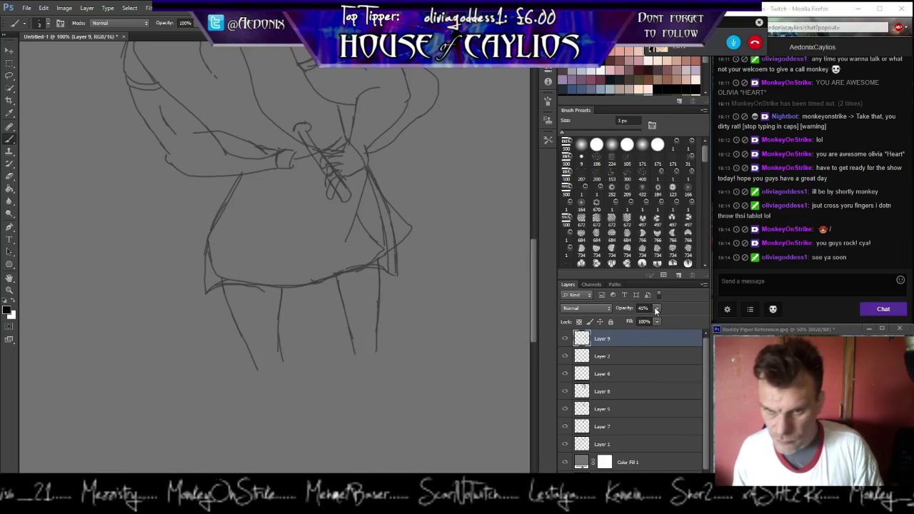
Lower the body sketch layer's opacity to 16% and add a new layer above it for the line art.
drag(638, 320, 649, 318)
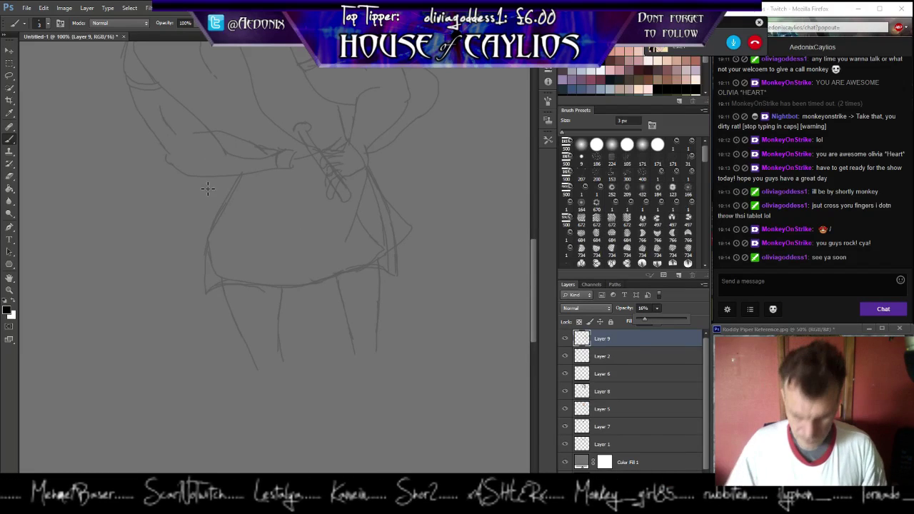
mouse_move(172, 168)
mouse_down()
mouse_move(205, 306)
mouse_move(189, 237)
mouse_up()
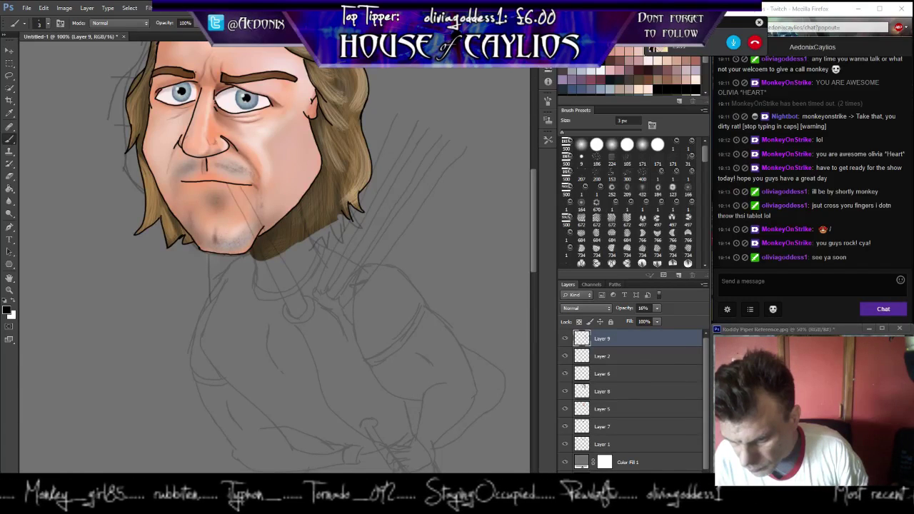
key(ctrl+shift+alt+n)
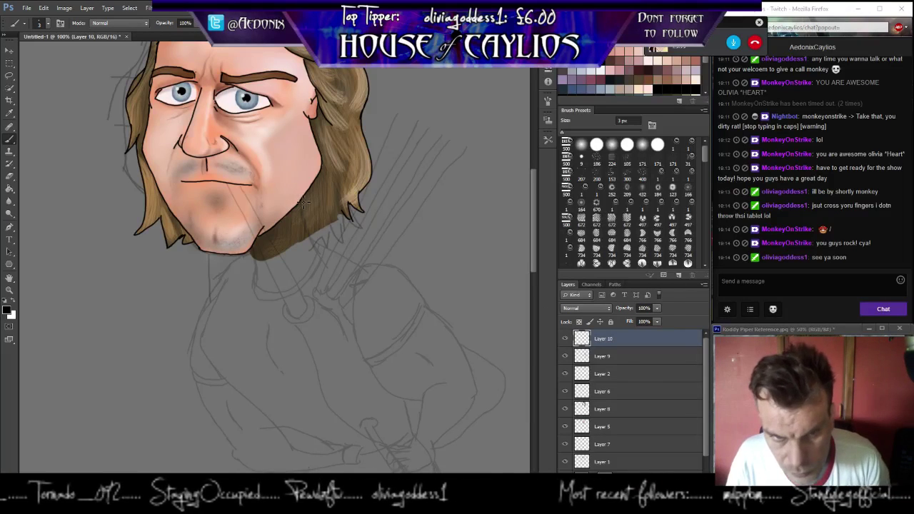
Ink both sides of the neck below the jaw in black and move the line-art layer beneath the sketch layer.
drag(302, 207, 316, 249)
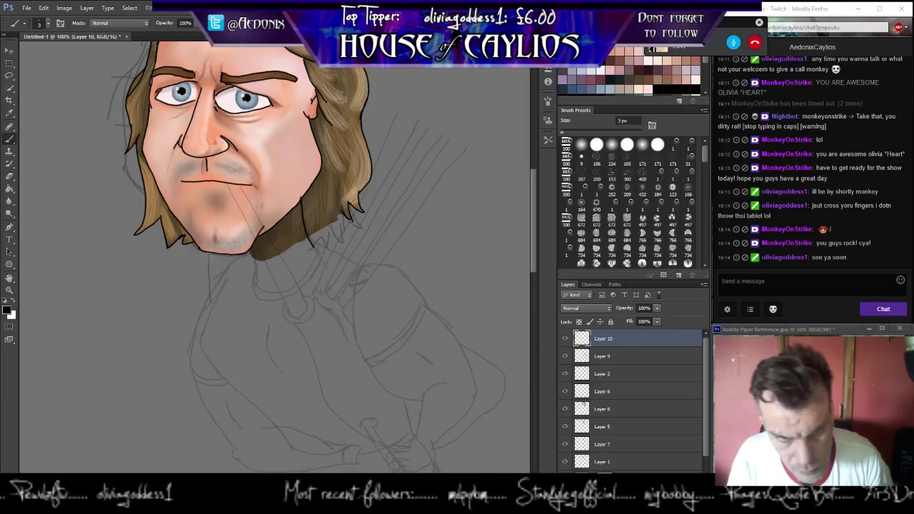
drag(259, 242, 255, 260)
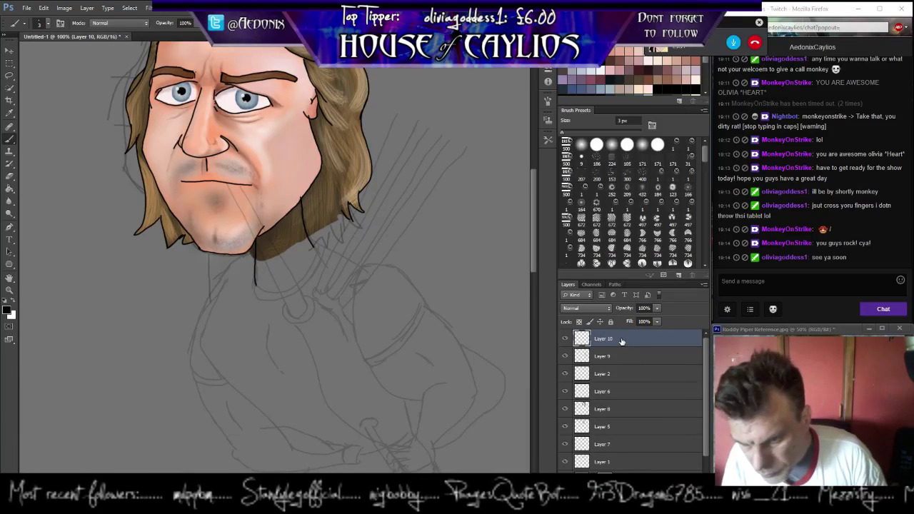
drag(620, 341, 619, 365)
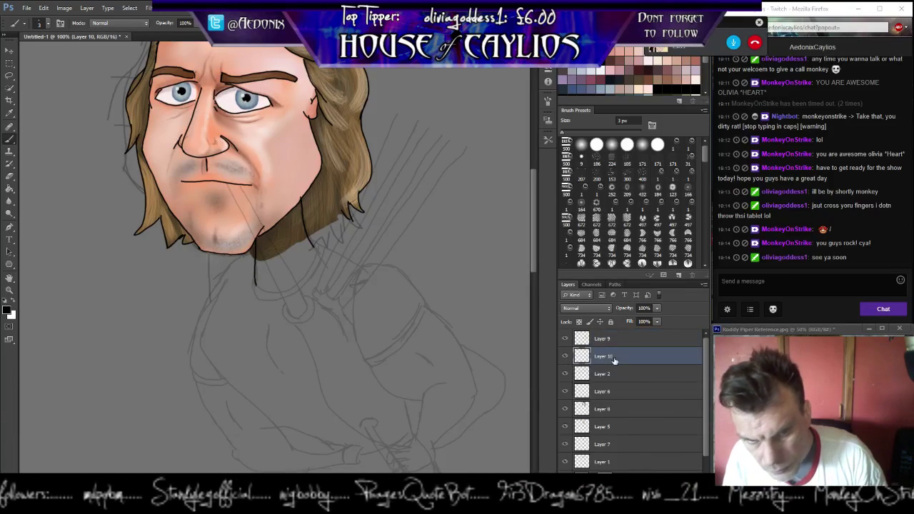
click(565, 340)
click(565, 340)
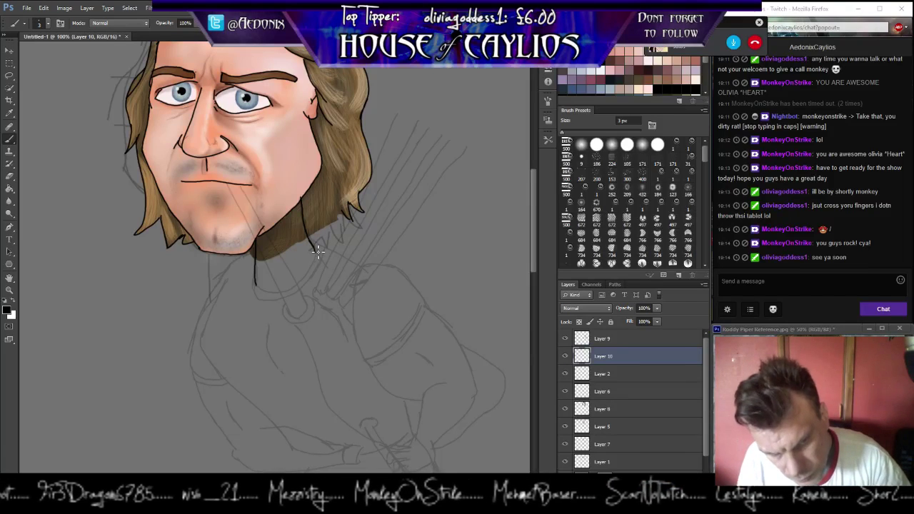
Ink the T-shirt's curved neckline, leaving a gap for the blowpipe, and the shoulder line sloping down from under the chin.
drag(315, 260, 299, 287)
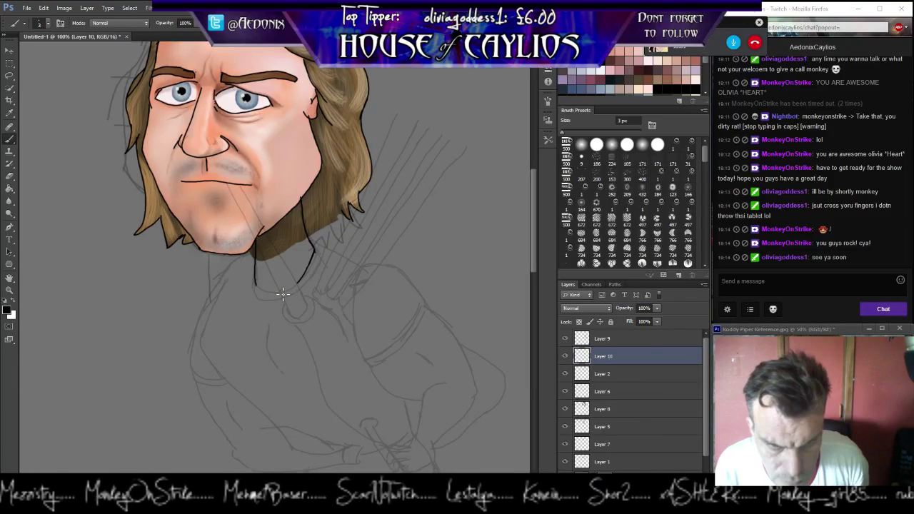
drag(272, 294, 256, 286)
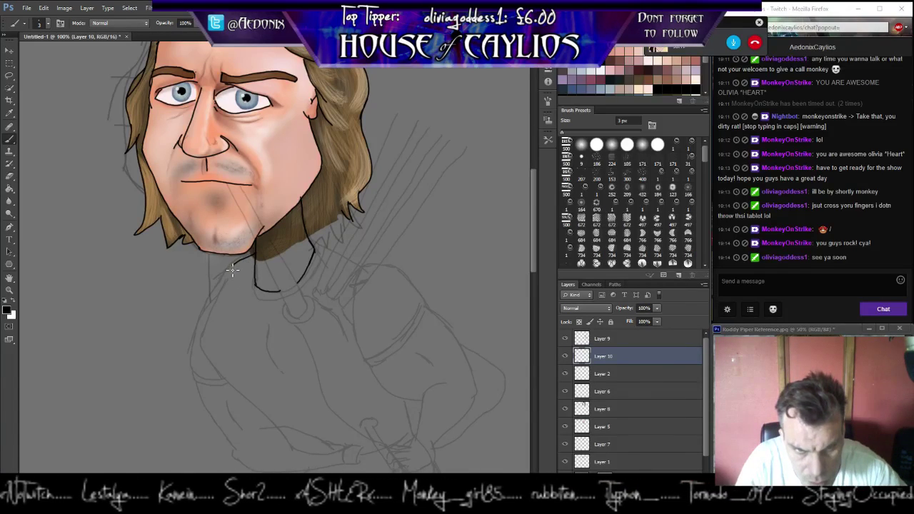
drag(218, 278, 230, 270)
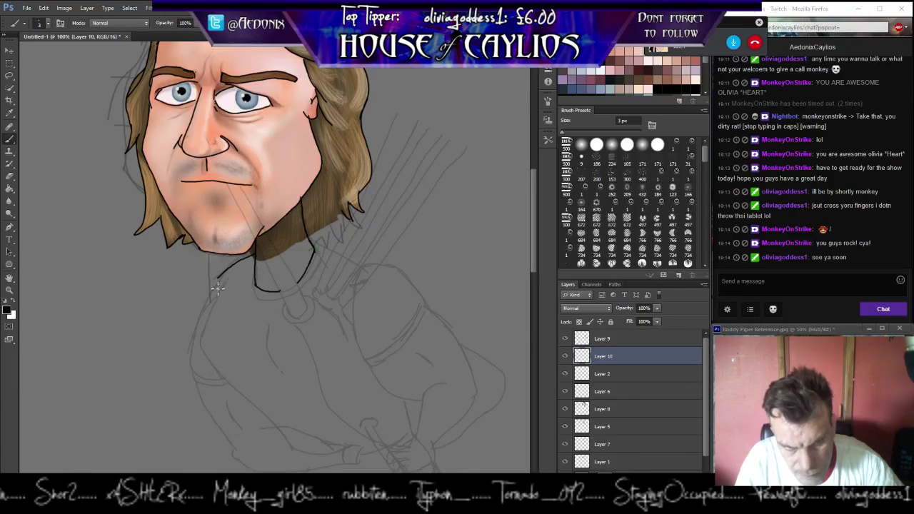
Ink the outer sleeve edge below that shoulder with a layered cuff, and add the collar band's outer line around the neckline.
mouse_move(218, 282)
mouse_down()
mouse_move(197, 353)
mouse_move(228, 379)
mouse_up()
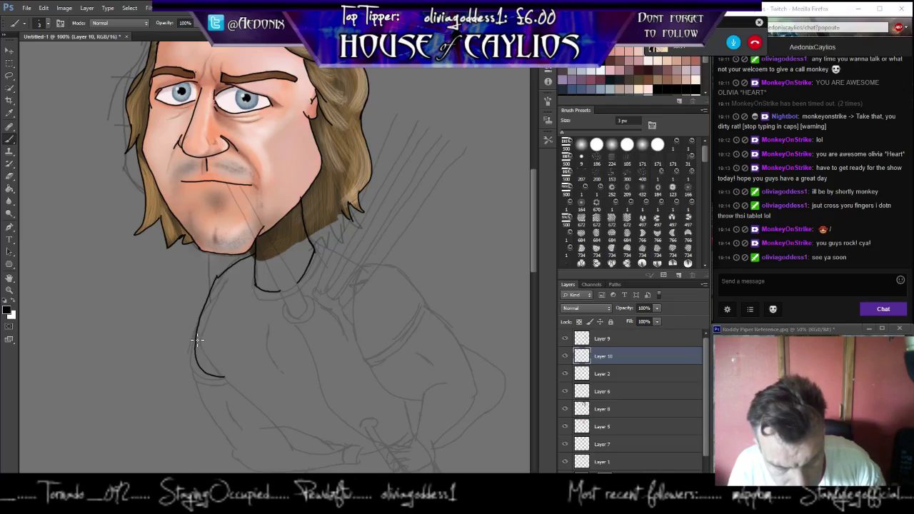
mouse_move(197, 343)
mouse_down()
mouse_move(193, 368)
mouse_move(214, 384)
mouse_up()
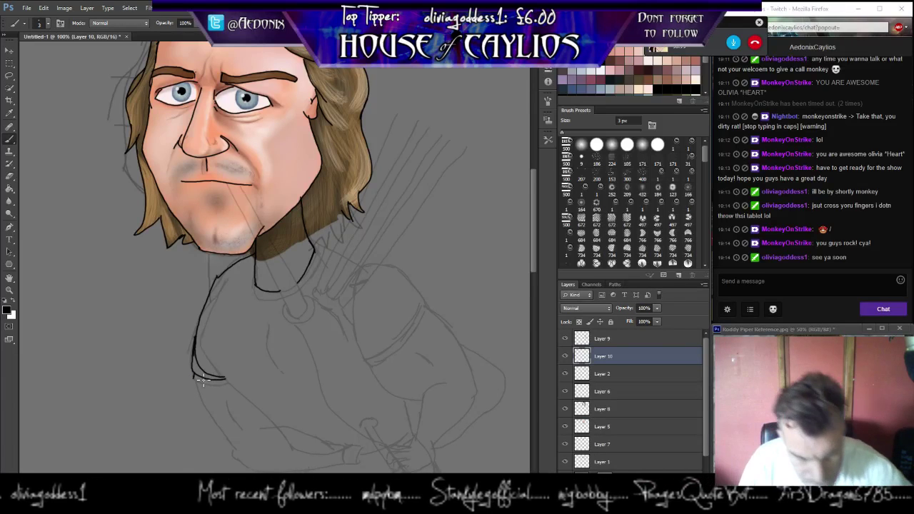
drag(206, 387, 236, 382)
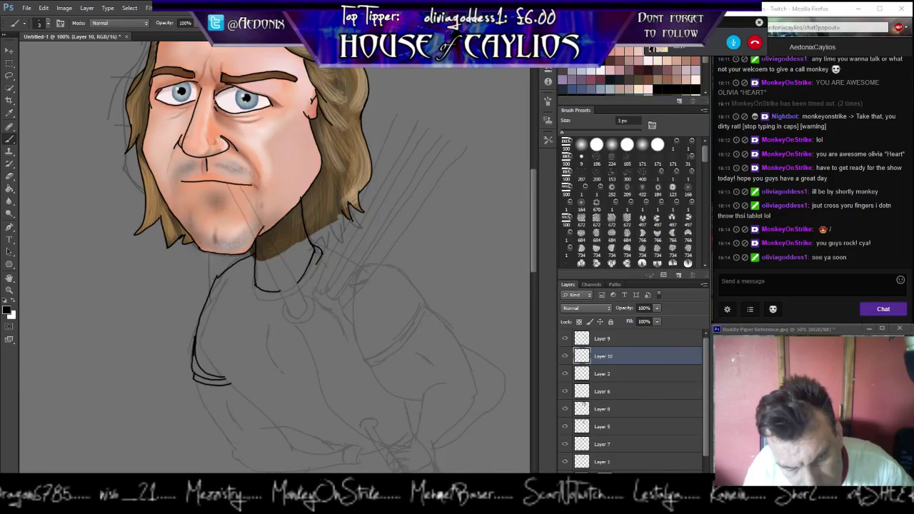
drag(323, 263, 317, 272)
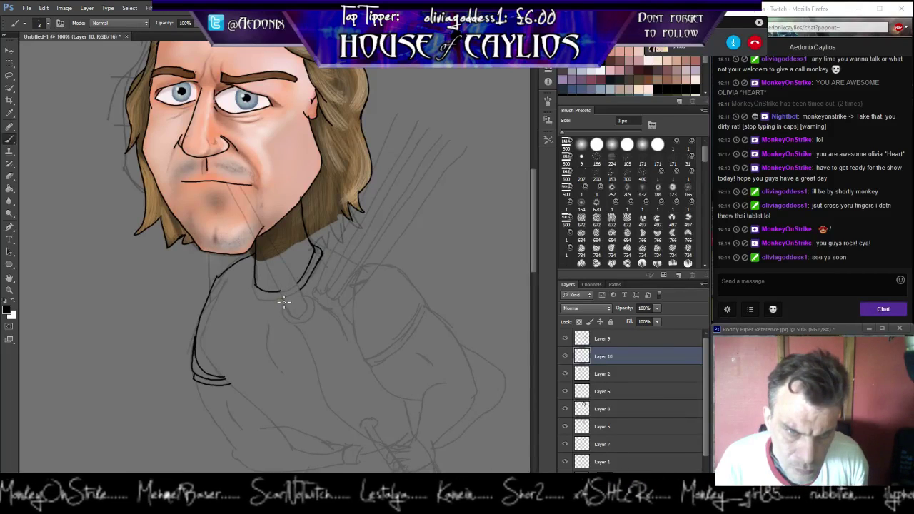
drag(254, 292, 257, 275)
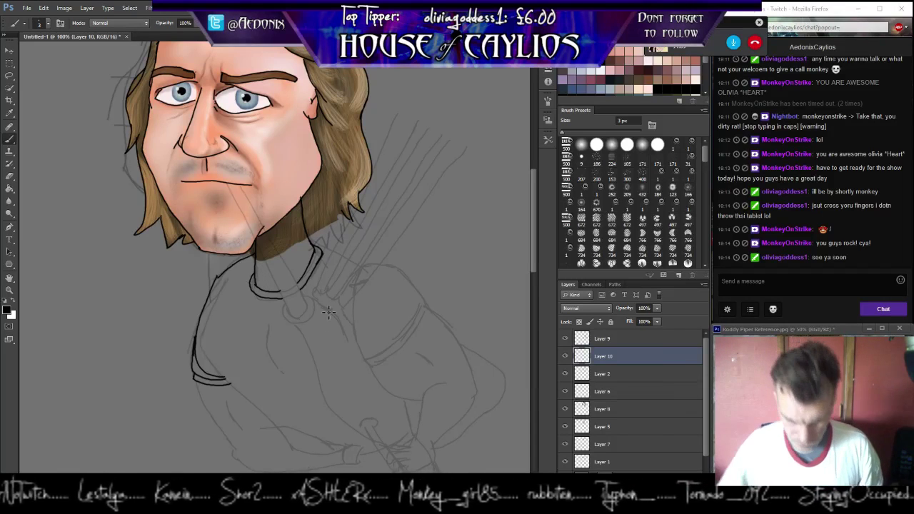
Thicken the collar's outer corner and ink short shoulder-line segments from it toward the far shoulder, leaving gaps for the bagpipe drones.
key(z)
click(325, 260)
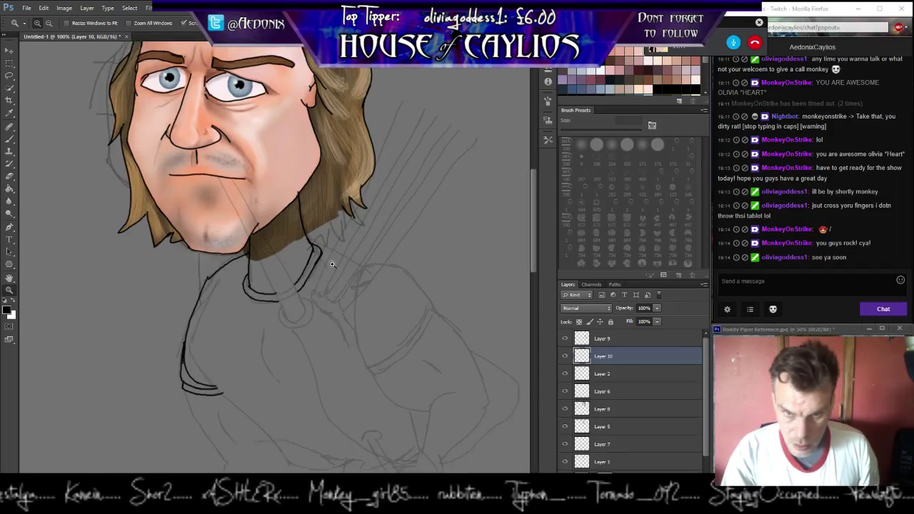
click(323, 263)
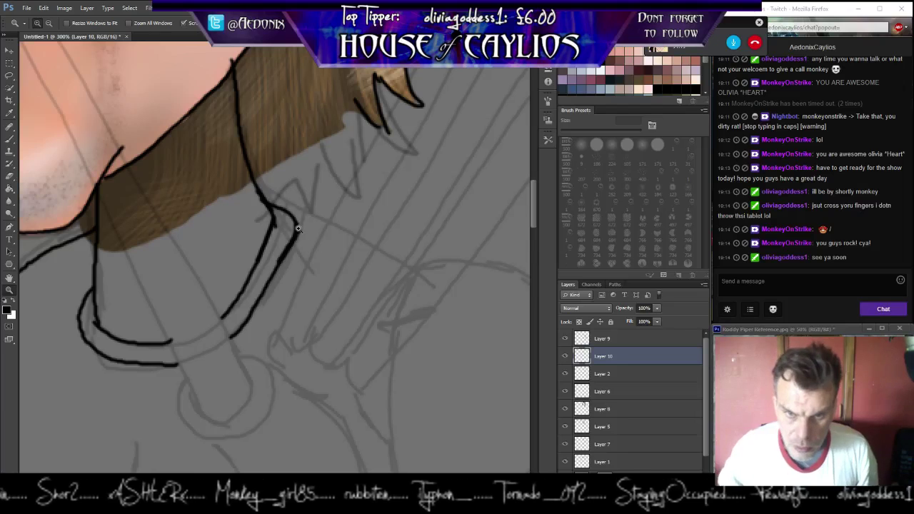
drag(292, 216, 297, 232)
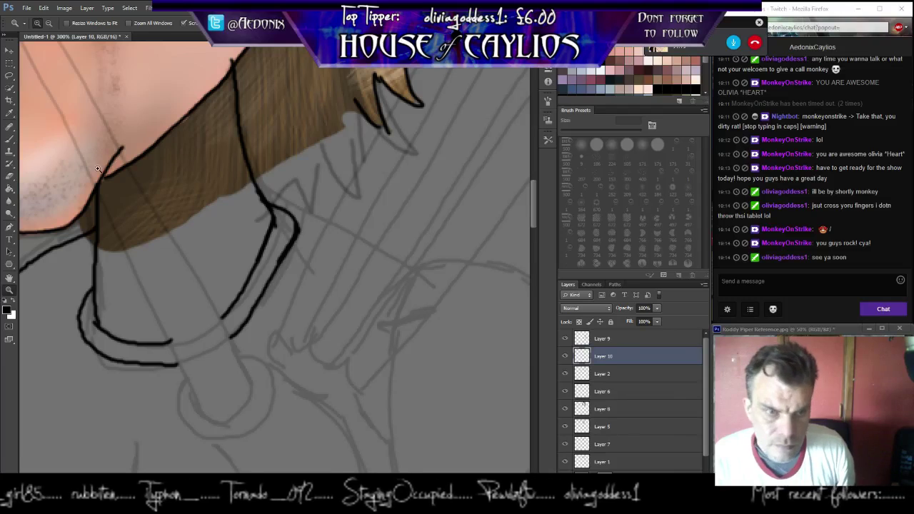
key(b)
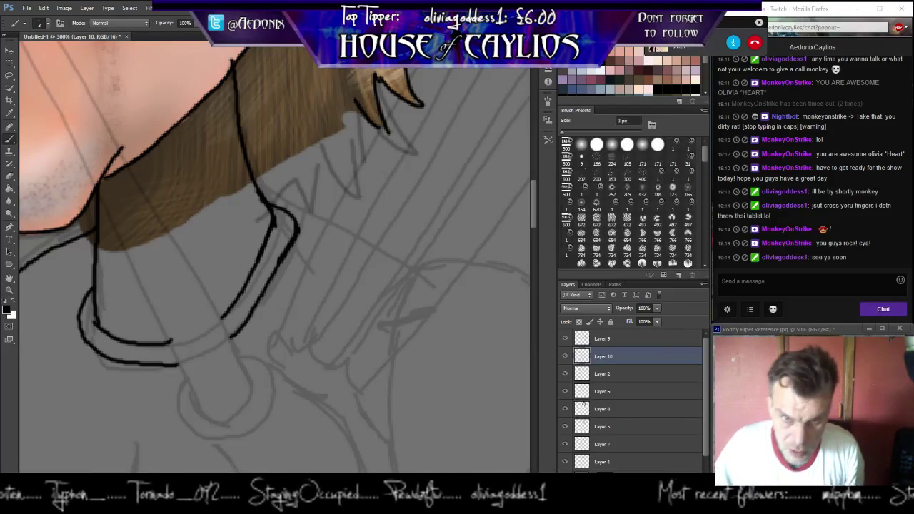
drag(317, 234, 296, 226)
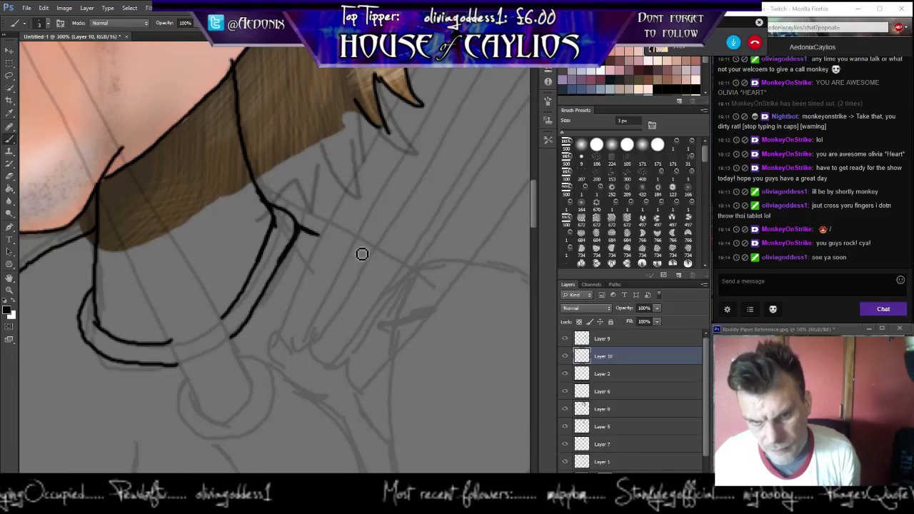
drag(355, 247, 408, 273)
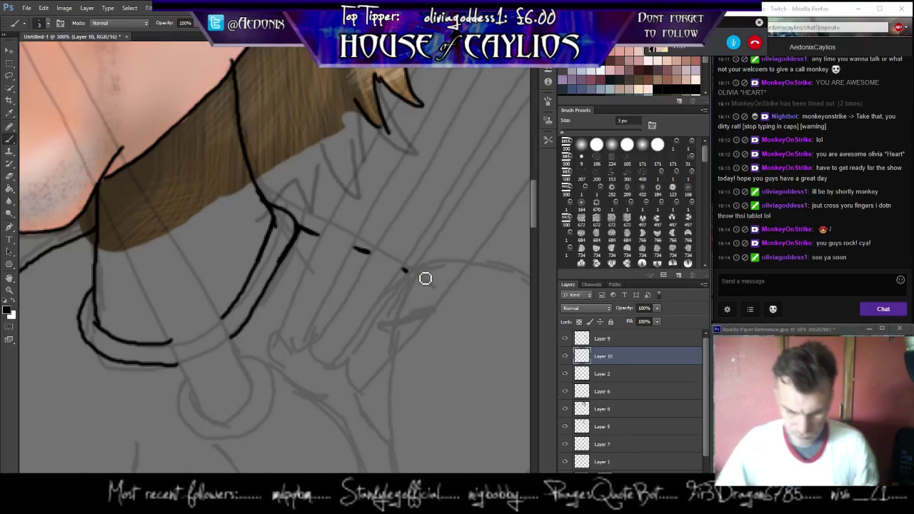
Ink the far shoulder's curved sleeve outline and its cuff as two parallel curved lines closed at the inner end.
mouse_move(272, 370)
mouse_down()
mouse_move(241, 360)
mouse_move(116, 261)
mouse_move(137, 239)
mouse_up()
mouse_move(271, 132)
mouse_down()
mouse_move(319, 143)
mouse_move(372, 175)
mouse_move(408, 222)
mouse_move(416, 257)
mouse_up()
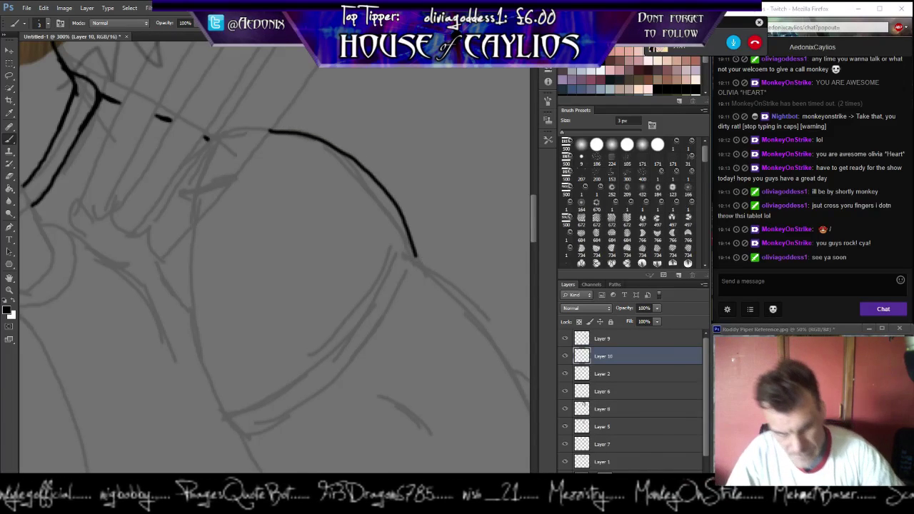
mouse_move(241, 435)
mouse_down()
mouse_move(302, 414)
mouse_move(335, 384)
mouse_move(380, 329)
mouse_move(416, 252)
mouse_up()
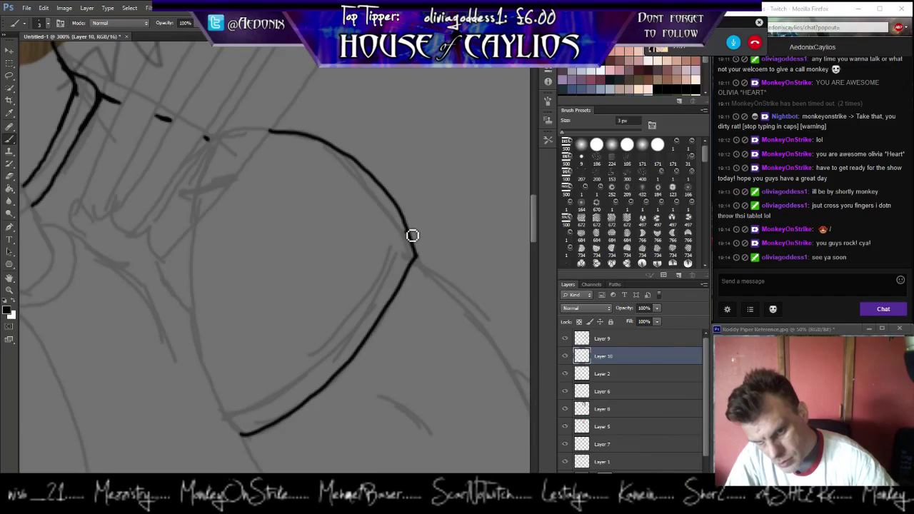
mouse_move(410, 237)
mouse_down()
mouse_move(349, 329)
mouse_move(312, 361)
mouse_move(220, 411)
mouse_up()
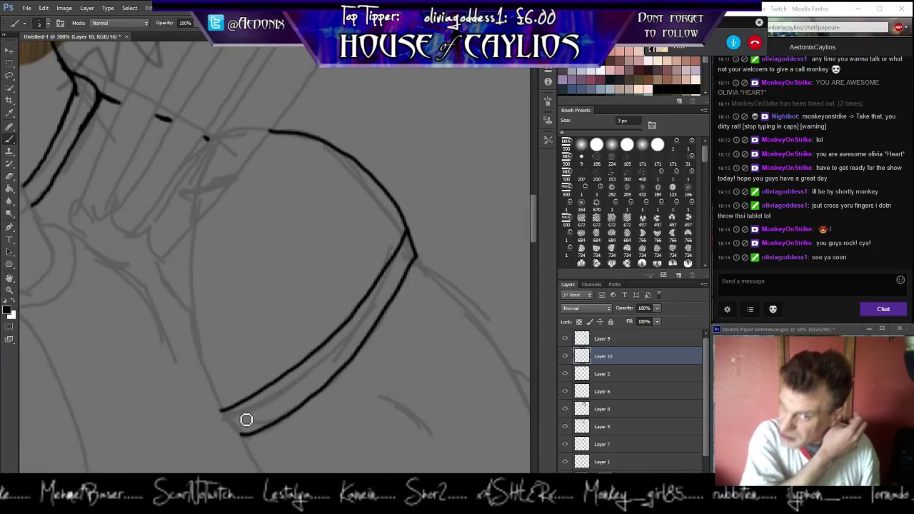
drag(226, 415, 240, 432)
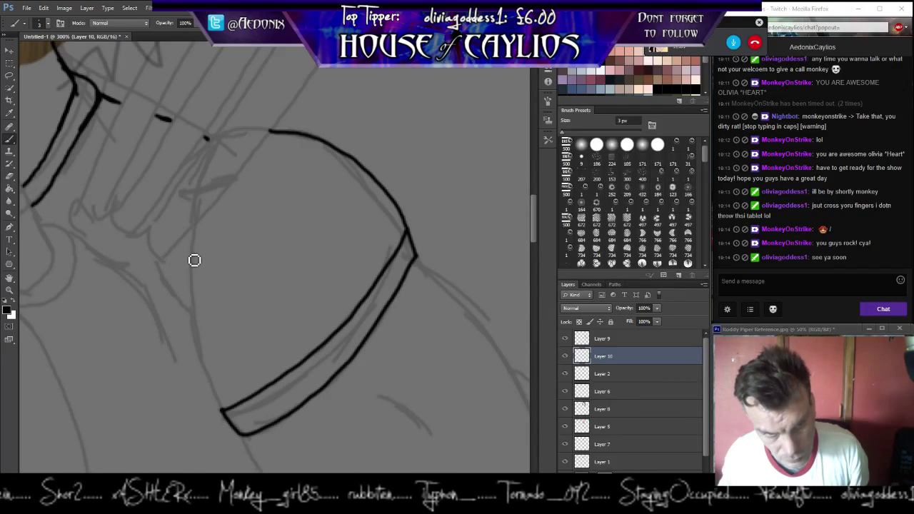
Ink that sleeve's inner edge from the cuff up toward the hand, with a short crease line beside its upper part.
mouse_move(189, 274)
mouse_down()
mouse_move(202, 341)
mouse_move(233, 413)
mouse_up()
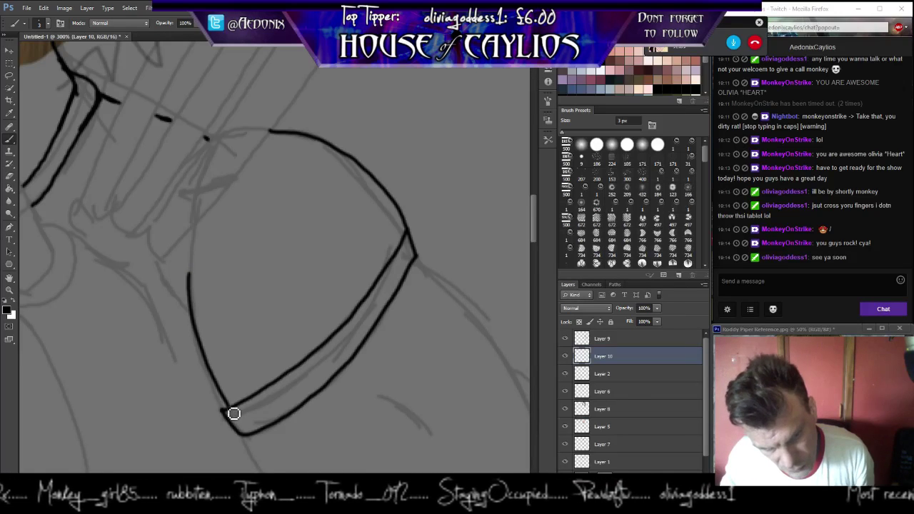
drag(192, 275, 207, 234)
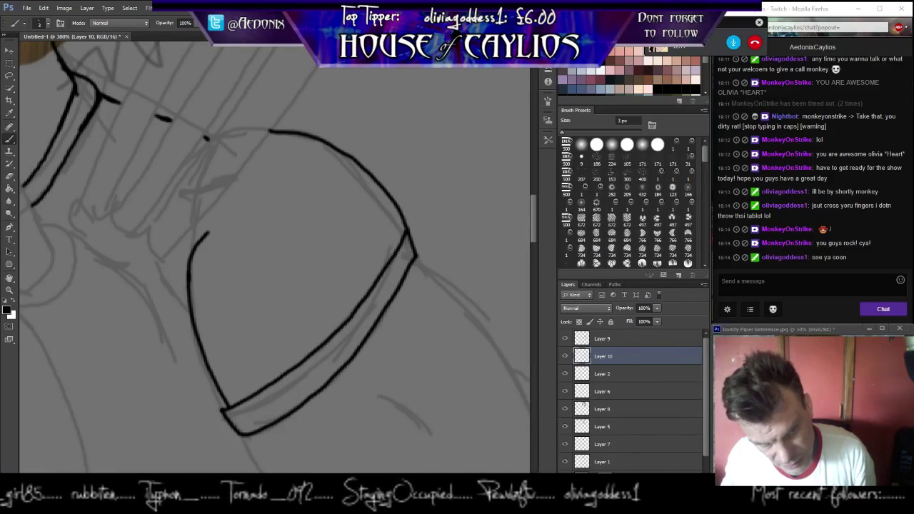
drag(190, 295, 184, 255)
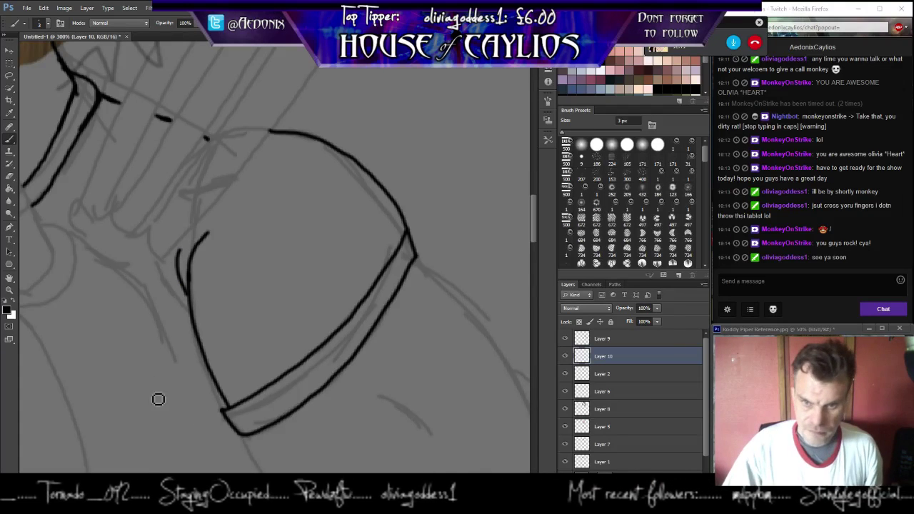
Ink the line between the opposite sleeve and the chest, continuing it down past the cuff along the arm's inner edge.
drag(93, 292, 250, 327)
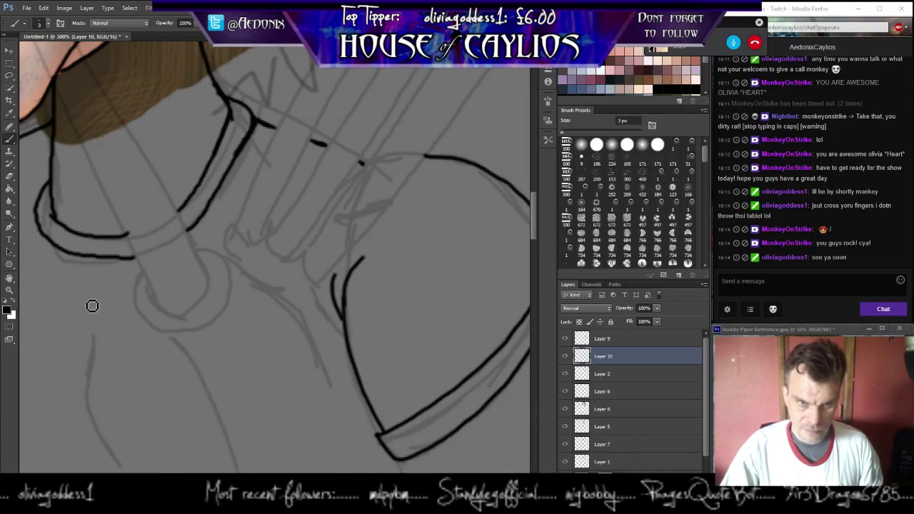
drag(63, 300, 111, 304)
drag(341, 286, 362, 269)
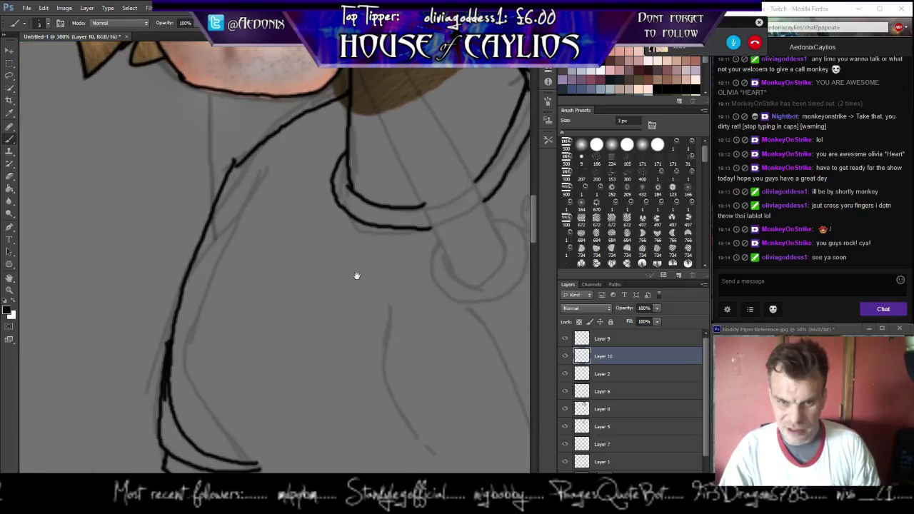
mouse_move(198, 377)
mouse_down()
mouse_move(176, 347)
mouse_move(177, 245)
mouse_move(185, 234)
mouse_up()
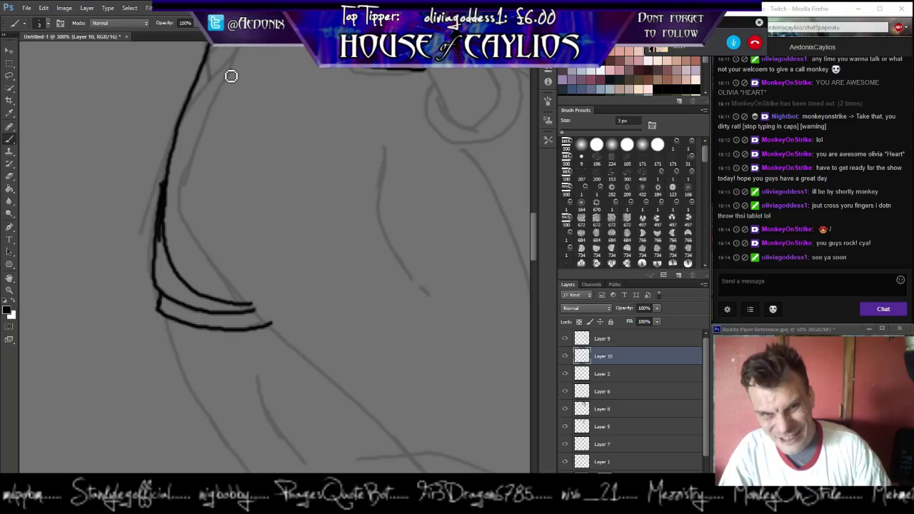
mouse_move(225, 72)
mouse_down()
mouse_move(195, 162)
mouse_move(192, 225)
mouse_up()
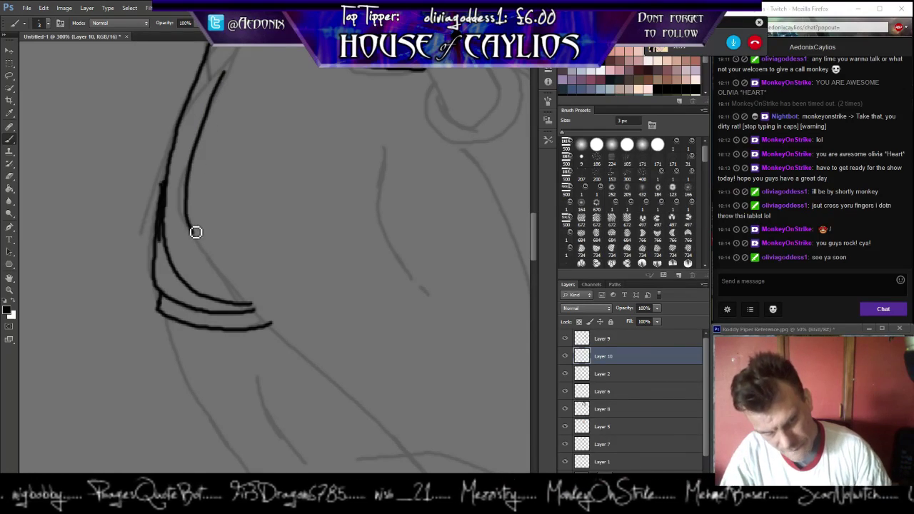
mouse_move(194, 231)
mouse_down()
mouse_move(236, 295)
mouse_move(359, 404)
mouse_move(415, 471)
mouse_up()
drag(269, 419, 181, 317)
drag(322, 359, 378, 426)
mouse_move(209, 272)
mouse_down()
mouse_move(118, 387)
mouse_move(112, 343)
mouse_move(200, 210)
mouse_move(190, 283)
mouse_move(196, 238)
mouse_up()
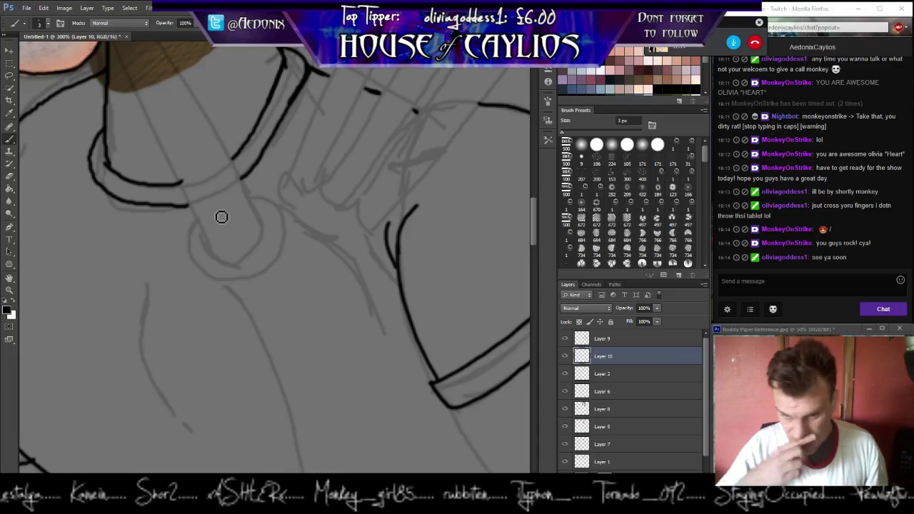
Try repeatedly to ink the blowpipe's straight edge from the mouth to the bag opening with the brush, undoing each stroke.
mouse_move(106, 189)
mouse_down()
mouse_move(204, 319)
mouse_move(227, 384)
mouse_up()
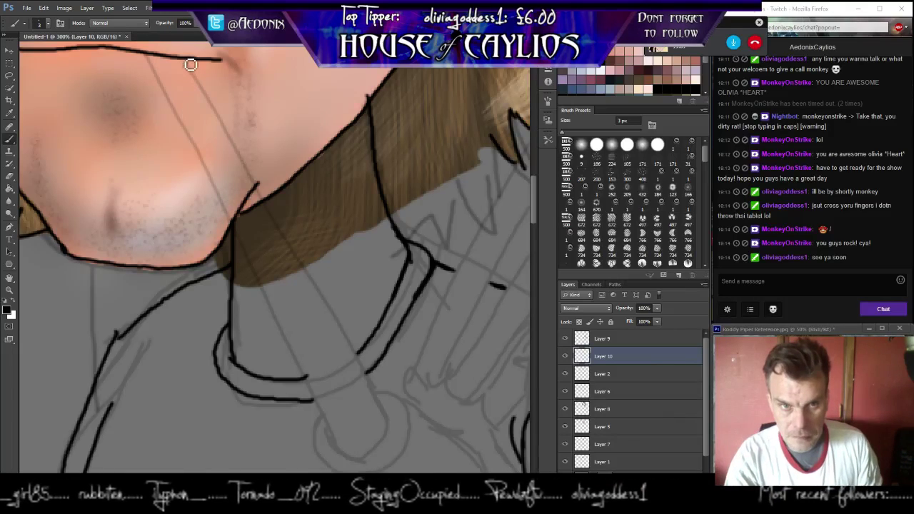
drag(187, 62, 389, 427)
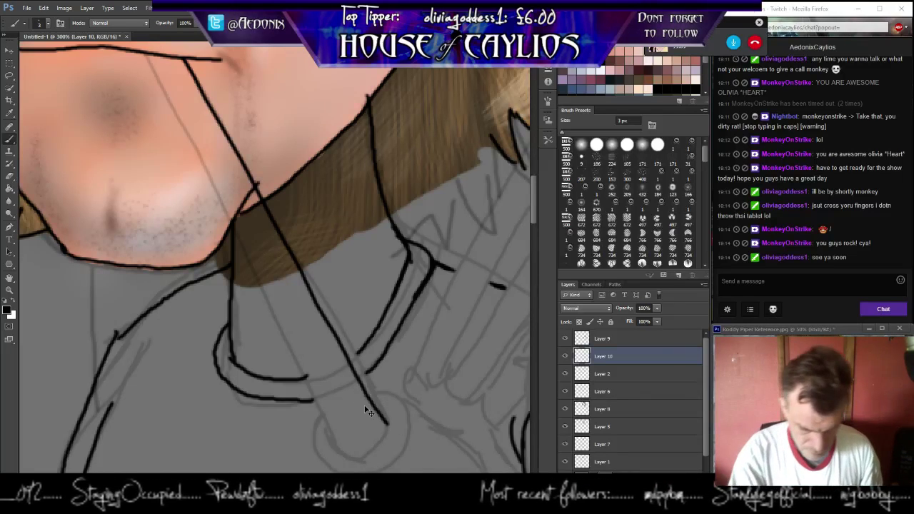
key(ctrl+z)
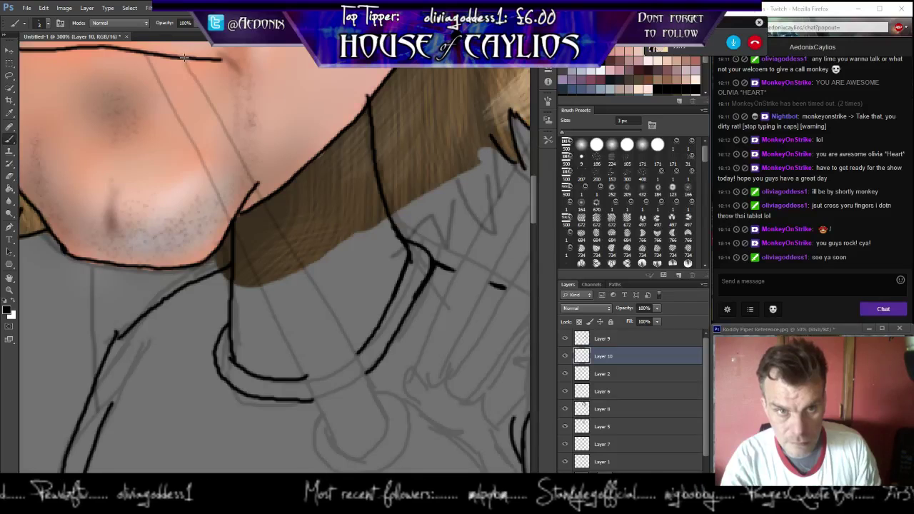
mouse_move(185, 61)
mouse_down()
mouse_move(285, 208)
mouse_move(329, 311)
mouse_move(383, 388)
mouse_move(459, 404)
mouse_move(431, 402)
mouse_move(294, 323)
mouse_up()
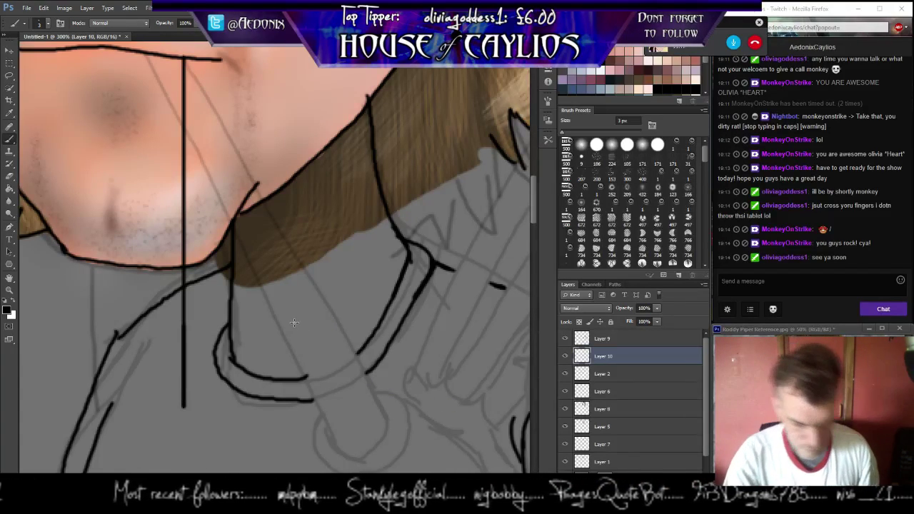
key(ctrl+z)
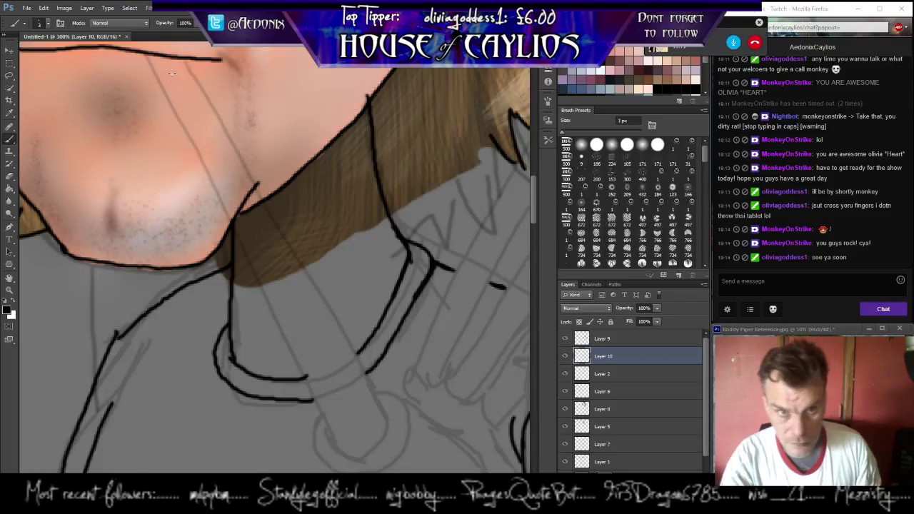
drag(187, 67, 257, 177)
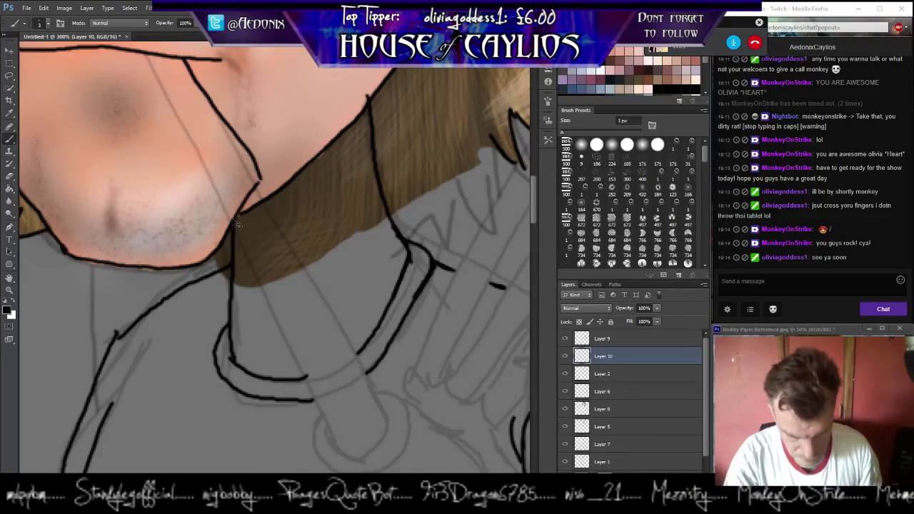
key(ctrl+z)
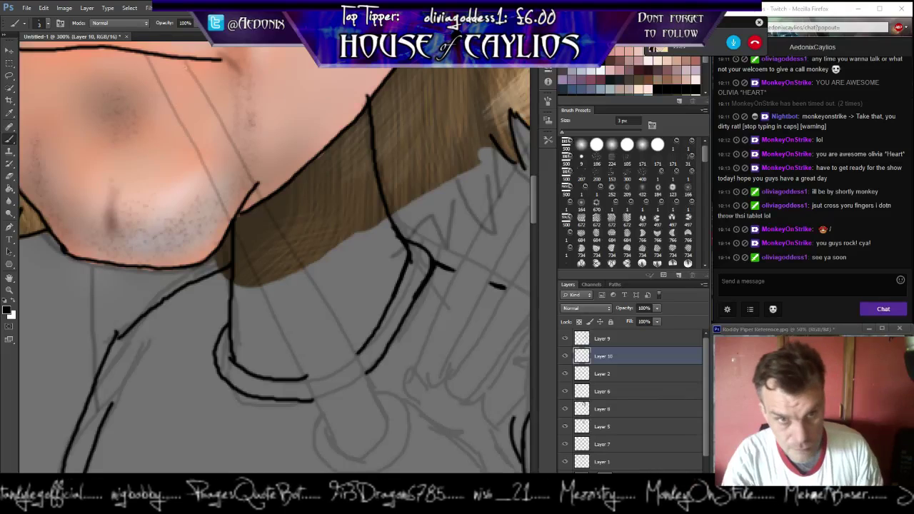
drag(183, 60, 183, 132)
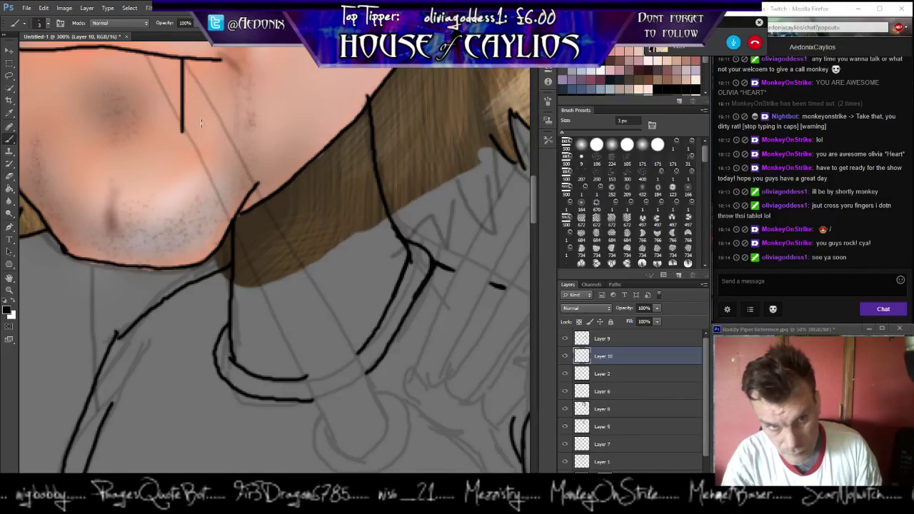
key(ctrl+z)
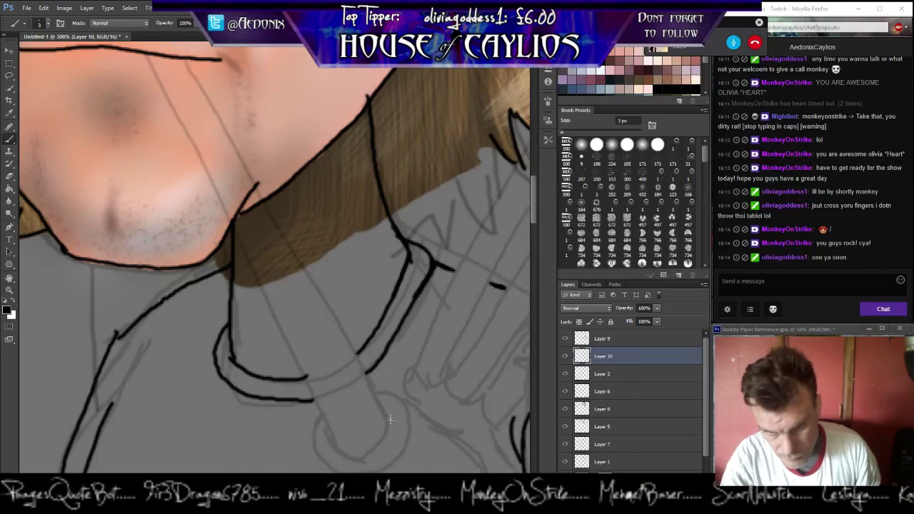
drag(386, 417, 295, 264)
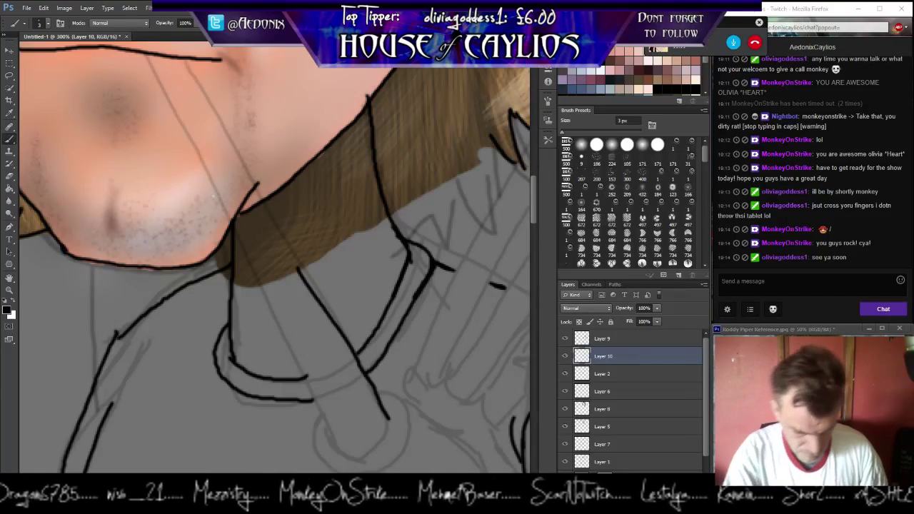
key(ctrl+z)
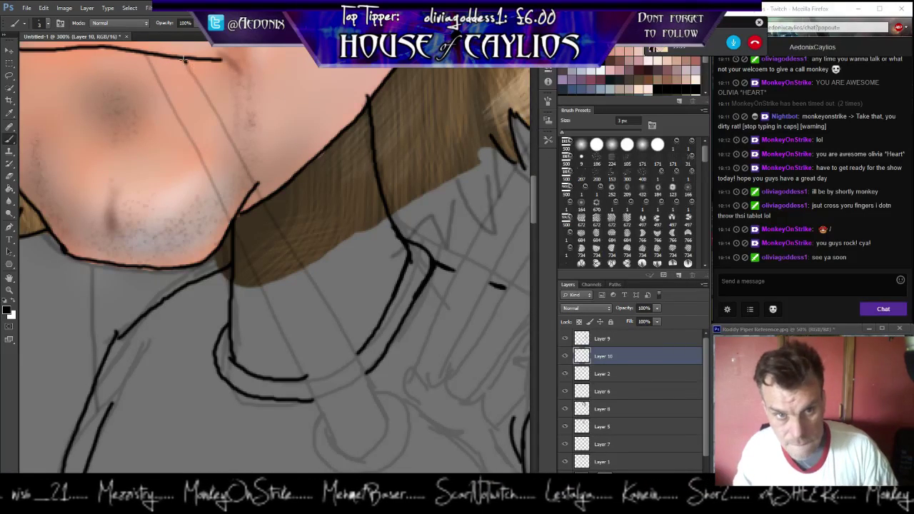
drag(185, 63, 201, 100)
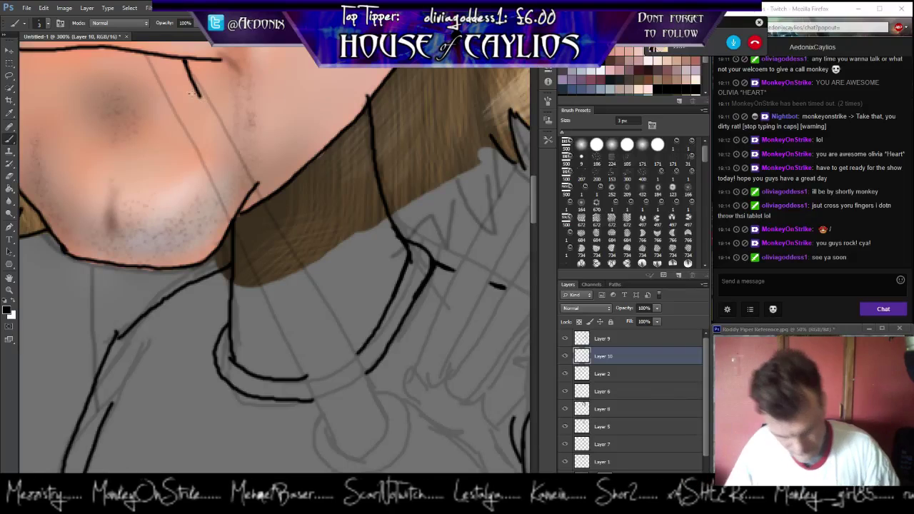
key(ctrl+z)
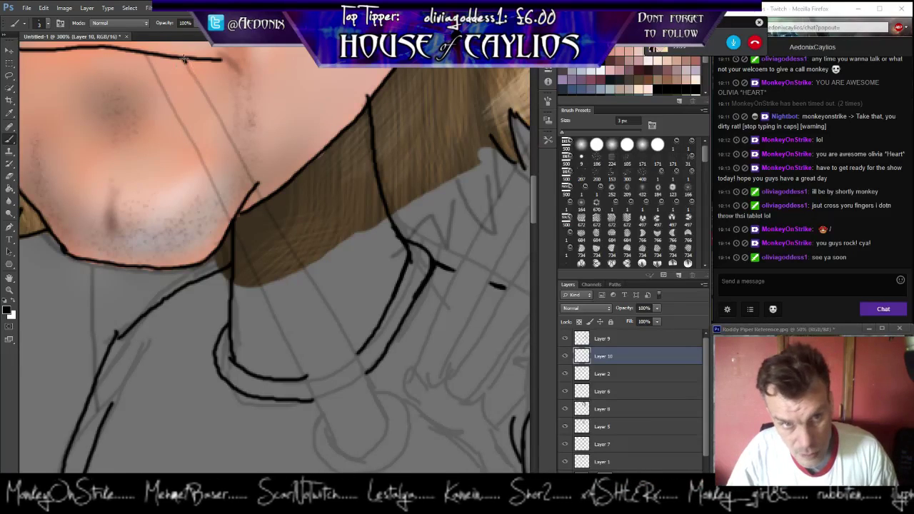
drag(185, 63, 386, 407)
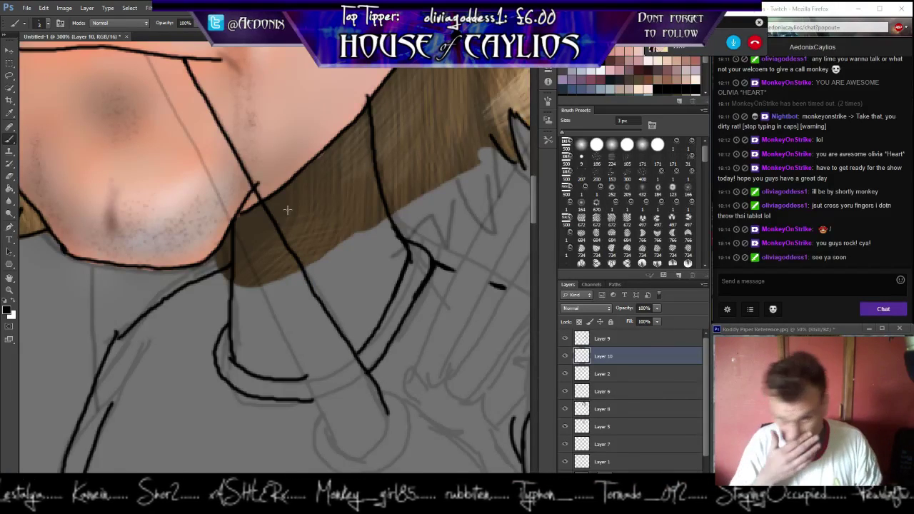
key(ctrl+z)
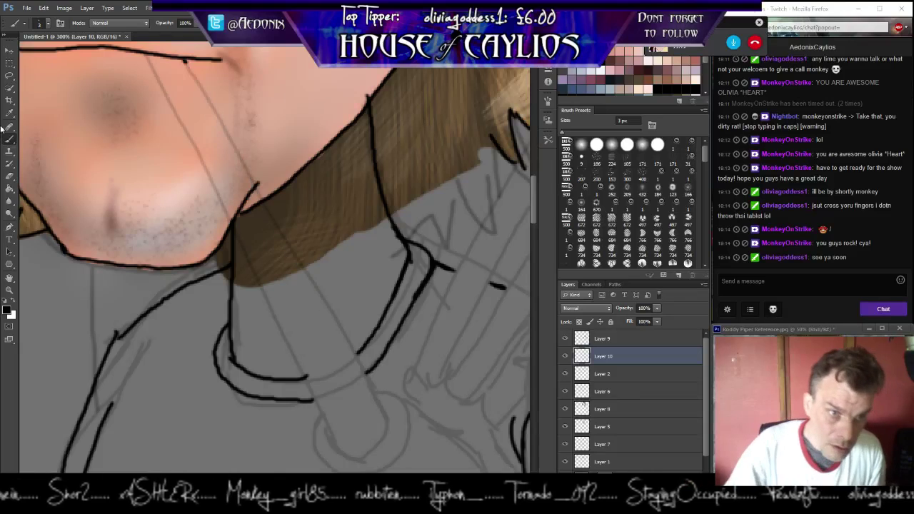
Try to trace the blowpipe's outer edge down from the mouth with the Pen tool, discarding the path.
click(11, 230)
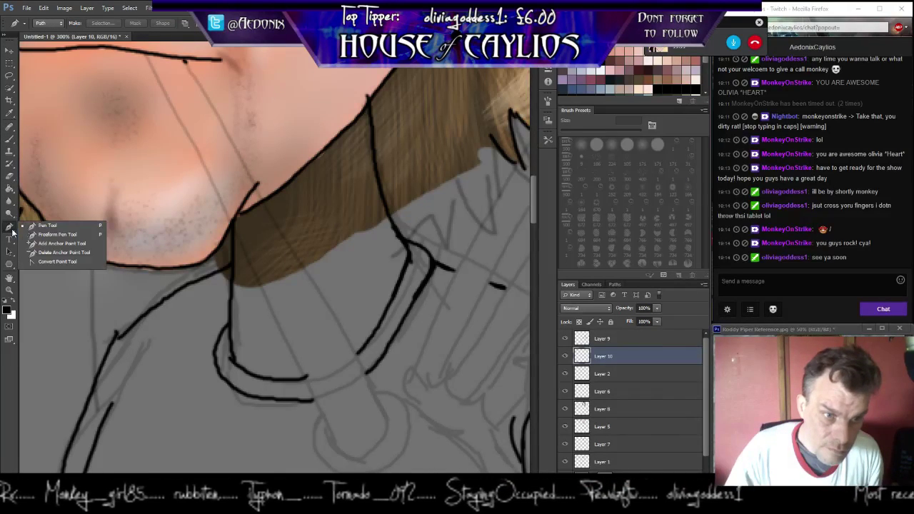
click(34, 227)
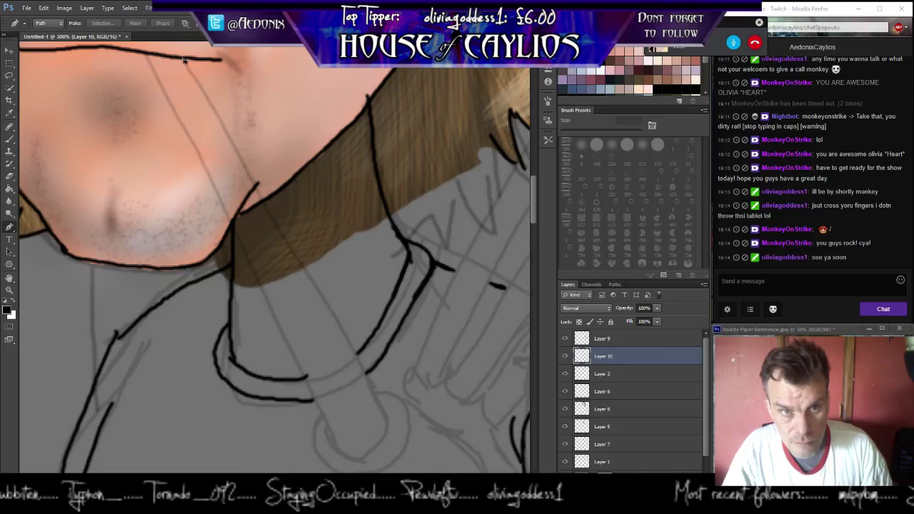
drag(185, 60, 219, 129)
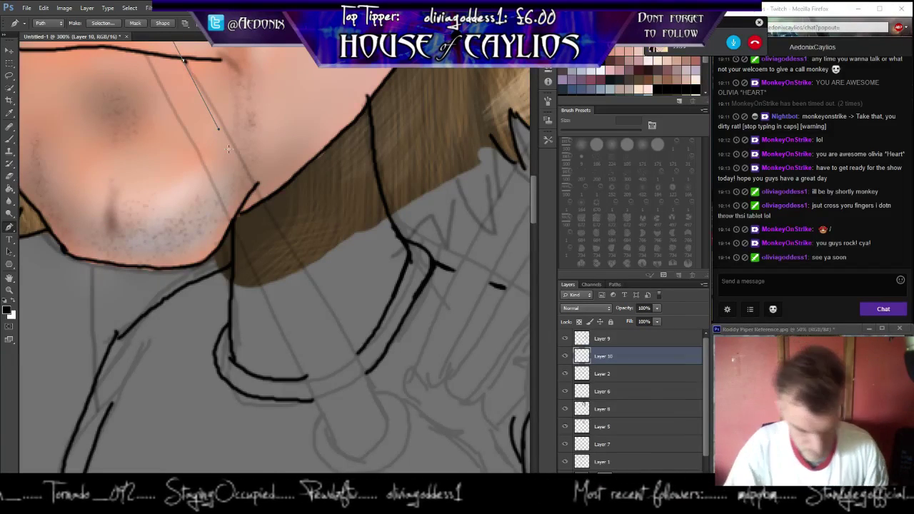
key(Escape)
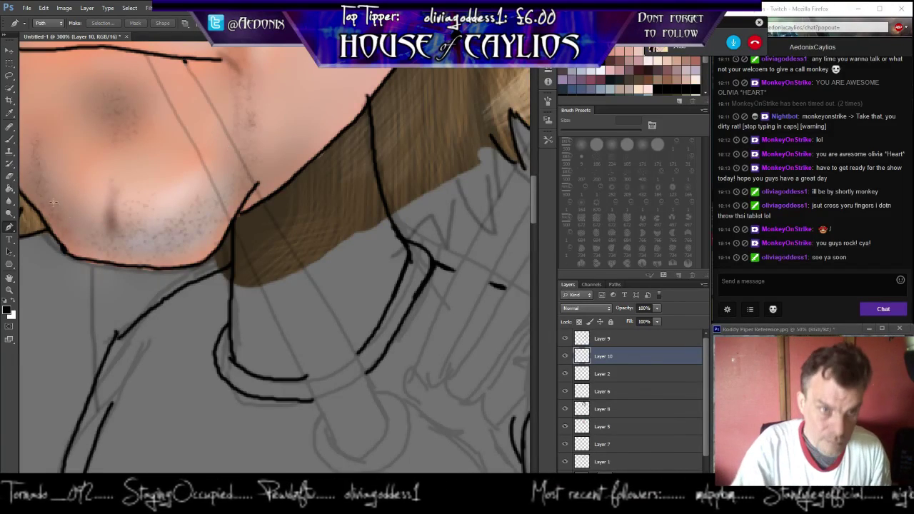
Try to ink the blowpipe's edge from the mouth to the bag opening with the 4 px Pencil, undoing the stroke.
click(9, 141)
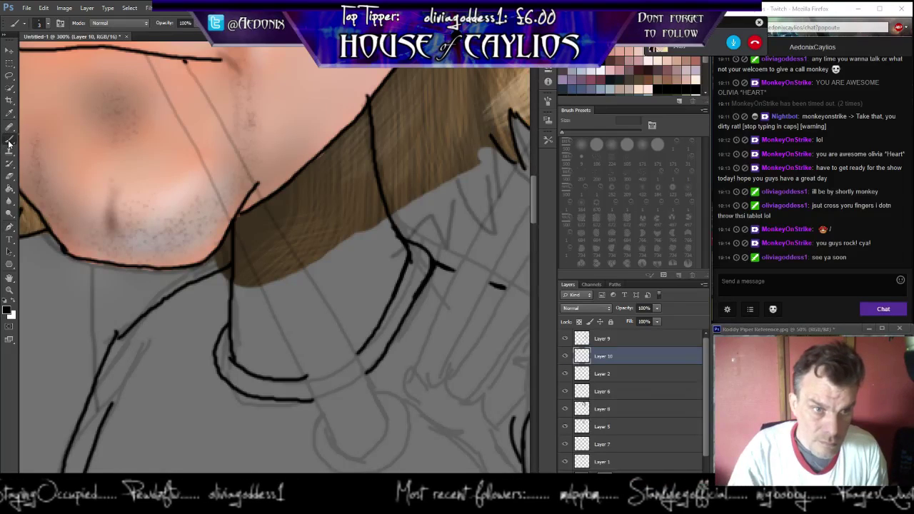
click(32, 146)
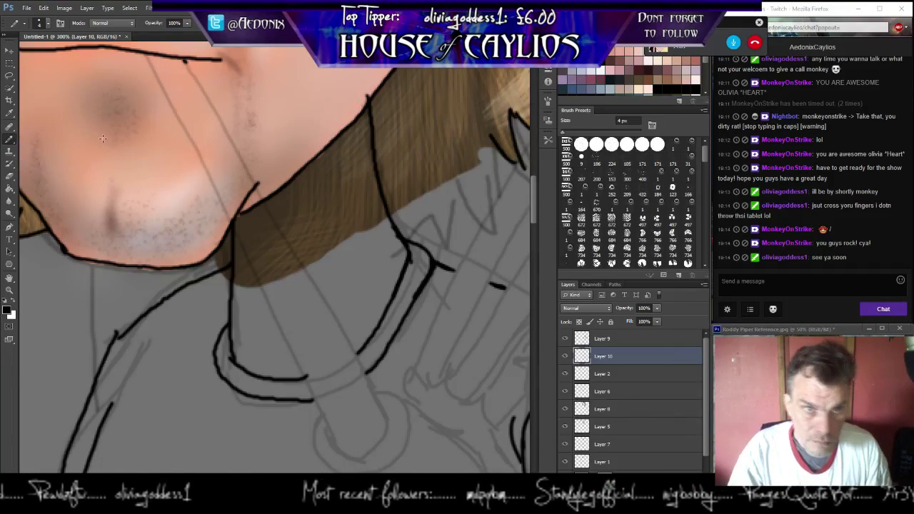
mouse_move(185, 61)
mouse_down()
mouse_move(311, 260)
mouse_move(374, 386)
mouse_up()
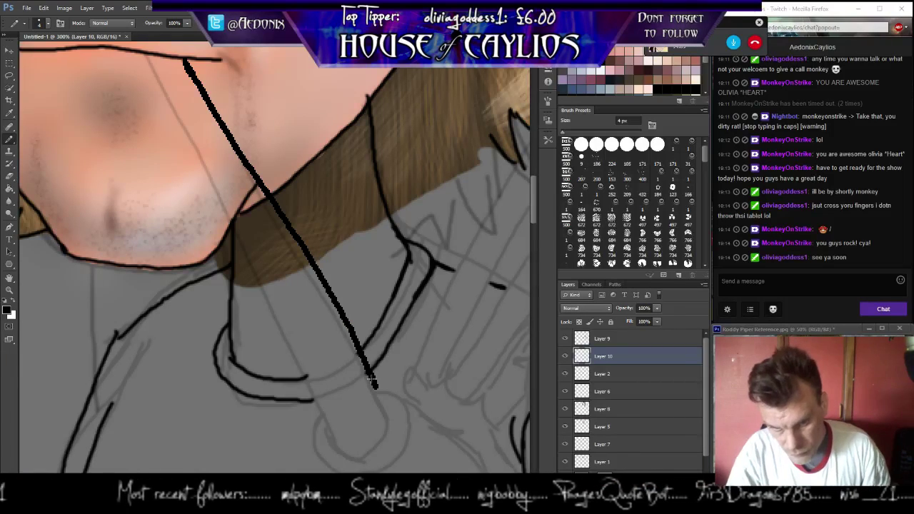
key(ctrl+z)
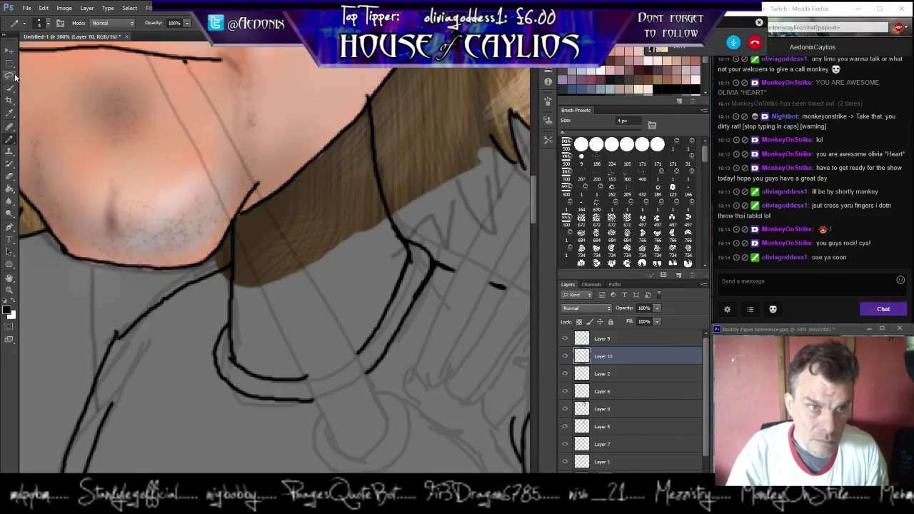
Try to trace the blowpipe's edge from the mouth to the bag opening with the Freeform Pen, deleting the path.
click(13, 229)
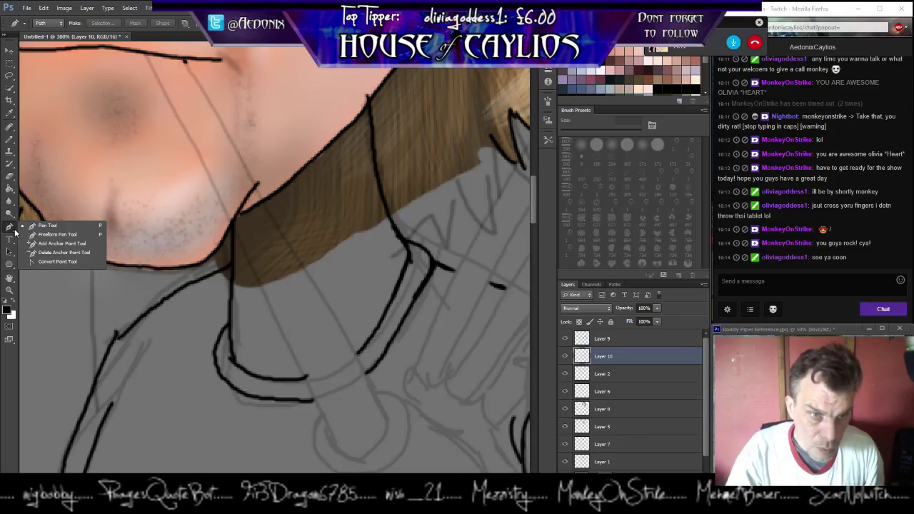
click(29, 236)
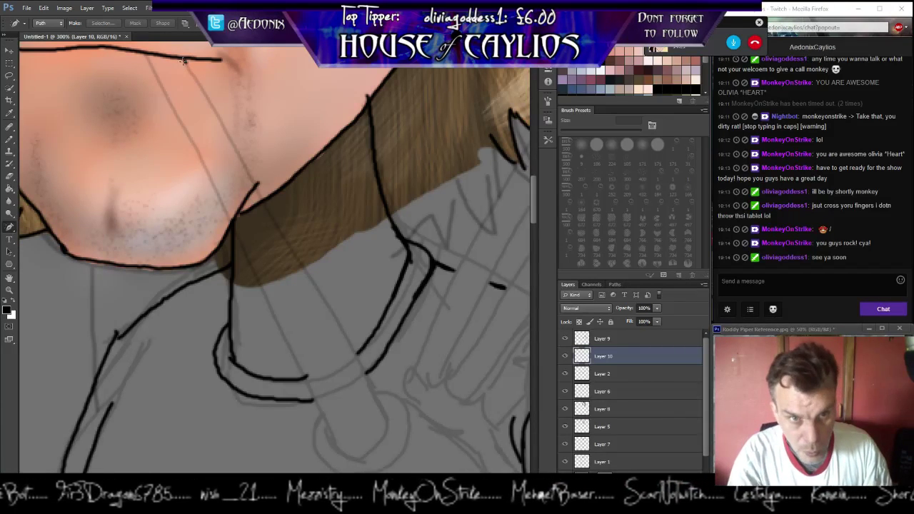
mouse_move(184, 63)
mouse_down()
mouse_move(264, 186)
mouse_move(375, 409)
mouse_up()
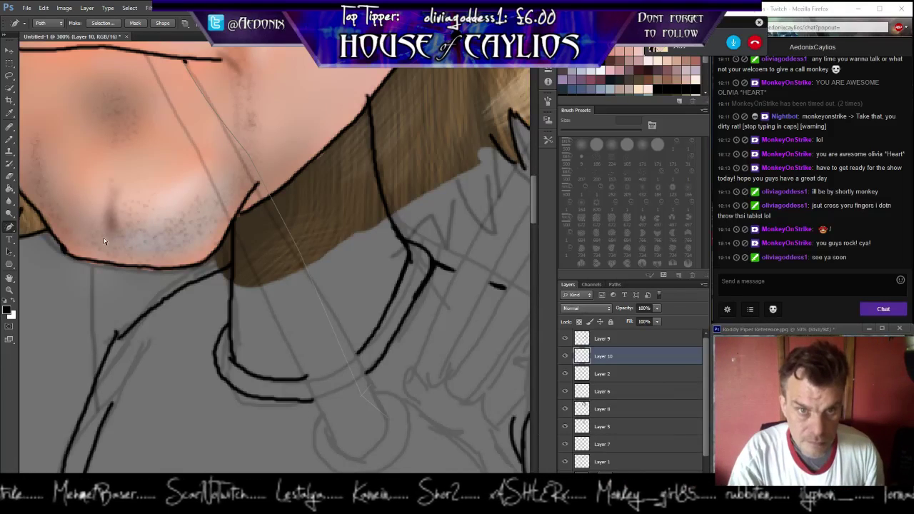
key(Delete)
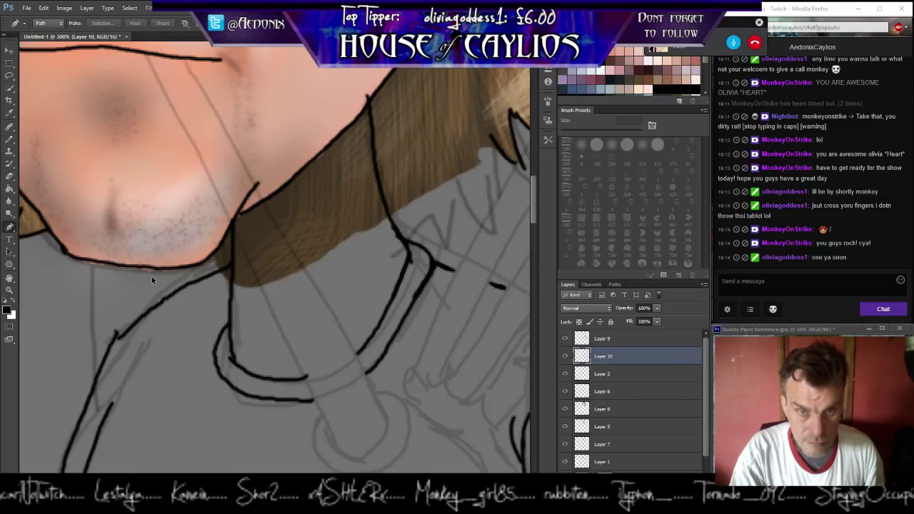
click(10, 140)
right_click(15, 146)
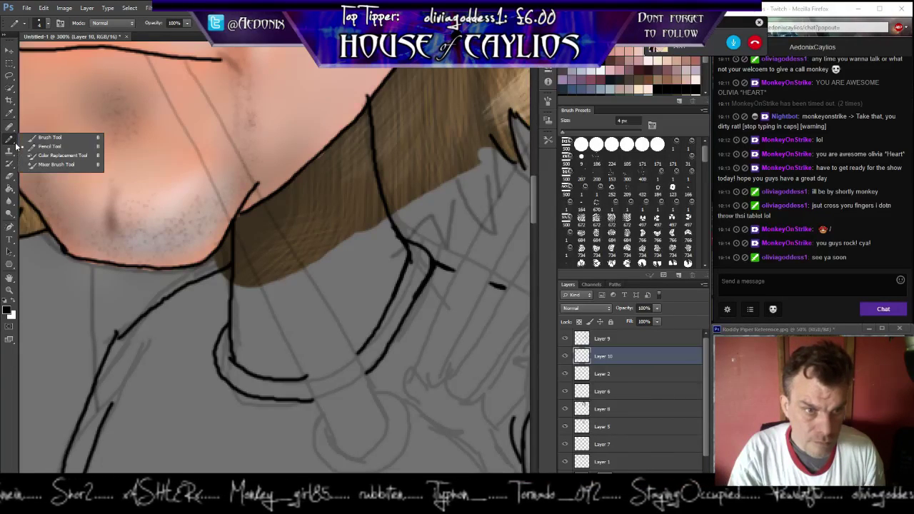
click(31, 143)
key(bracketleft)
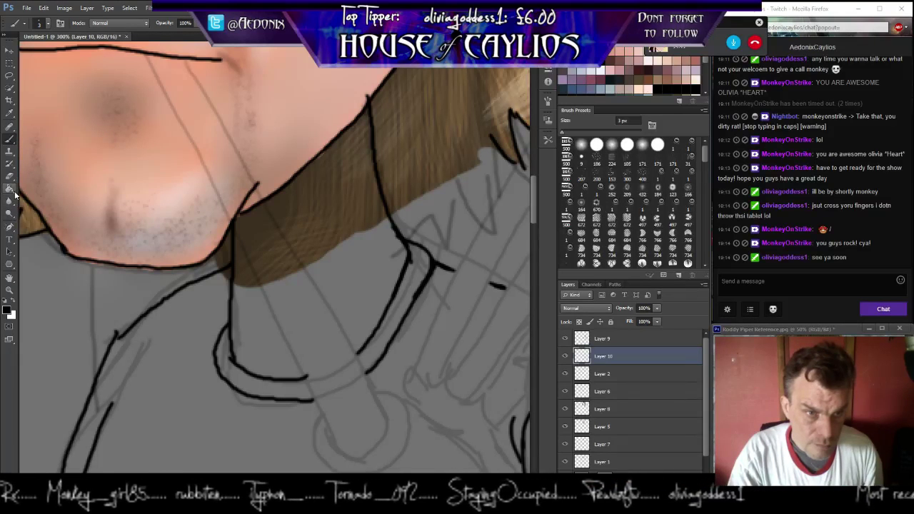
click(14, 192)
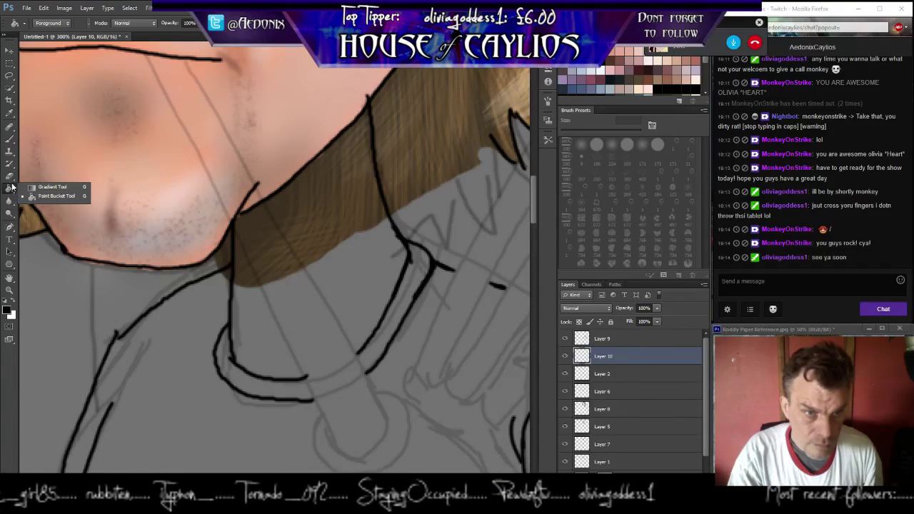
Set up the Line tool in shape mode with a solid stroke 2.51 pt wide.
click(10, 267)
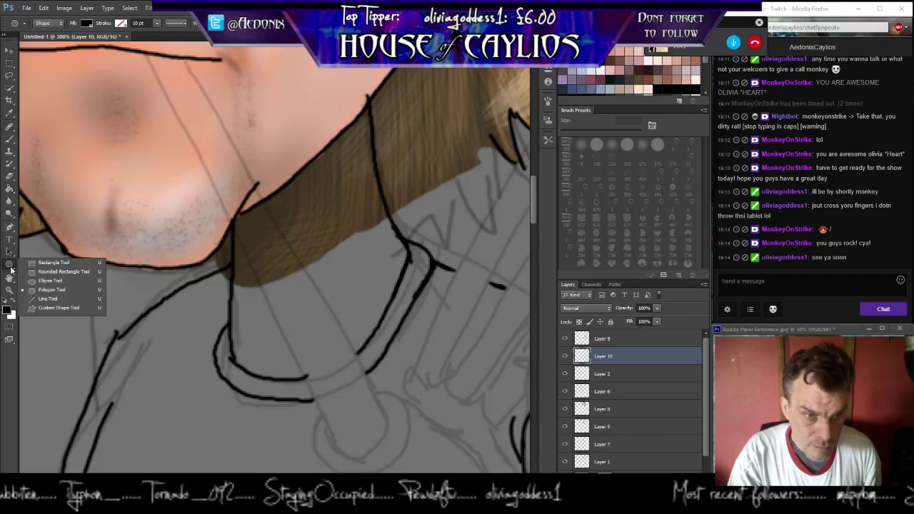
click(45, 299)
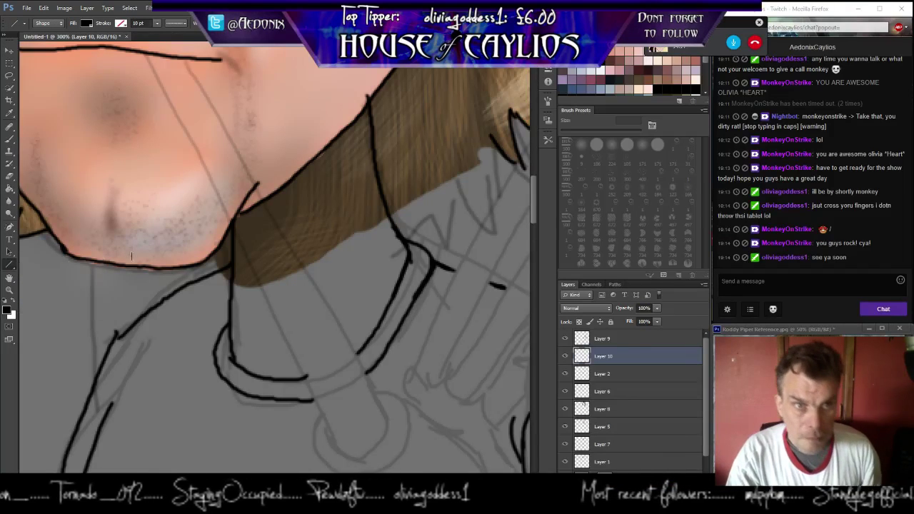
click(179, 24)
click(182, 53)
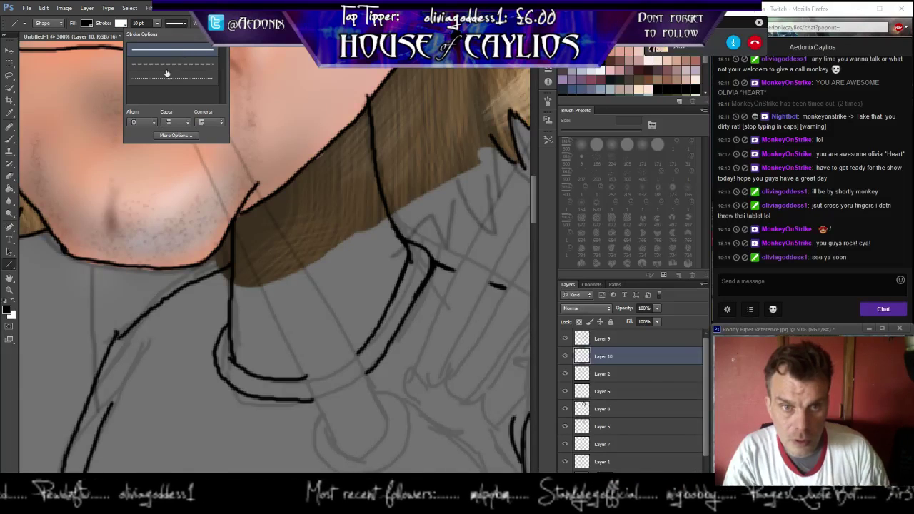
click(158, 23)
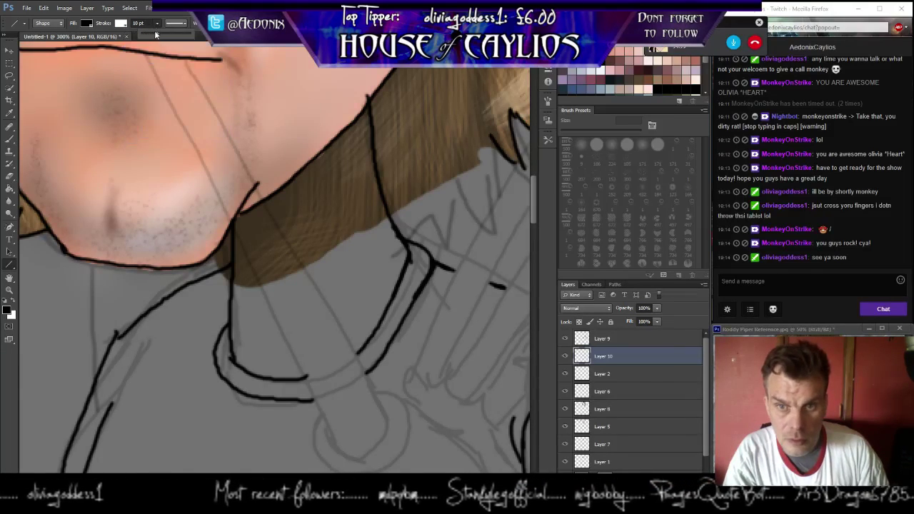
drag(157, 35, 149, 36)
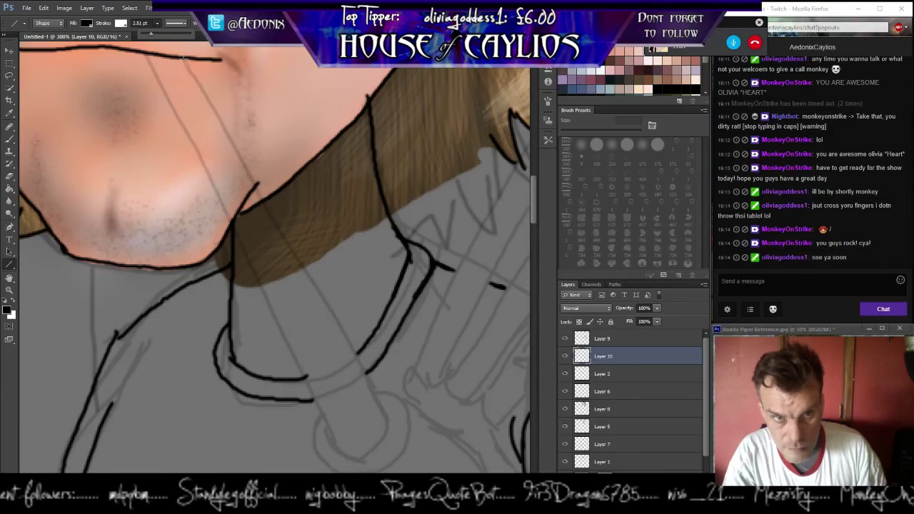
Draw the blowpipe's two straight edges from the mouth to the bag opening as line shapes with a black stroke.
drag(184, 60, 388, 422)
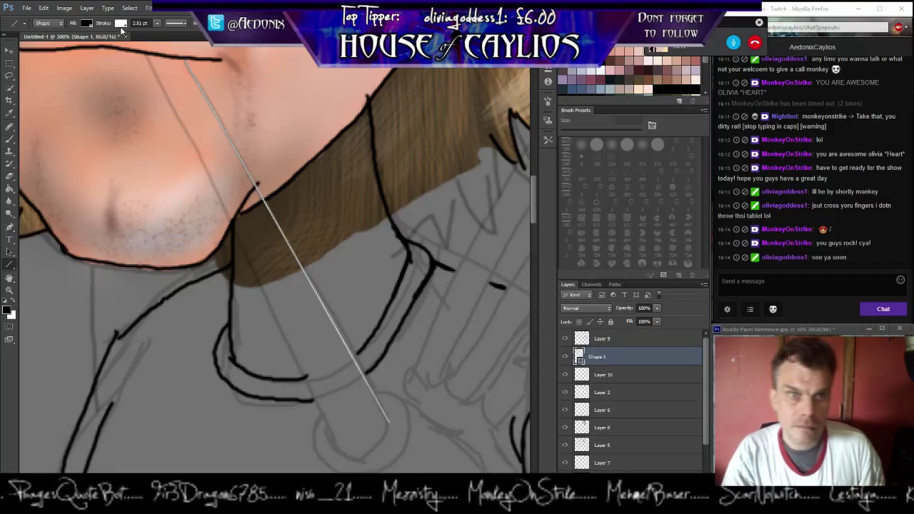
key(ctrl+z)
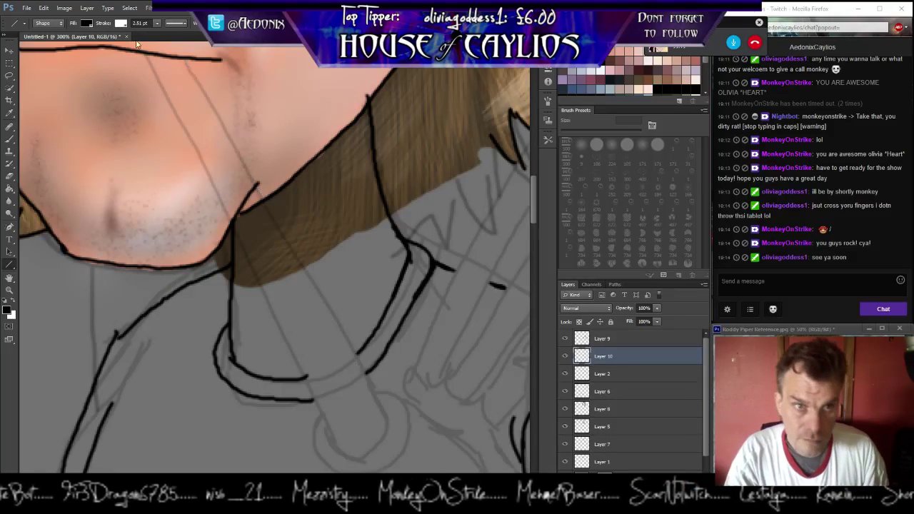
click(123, 23)
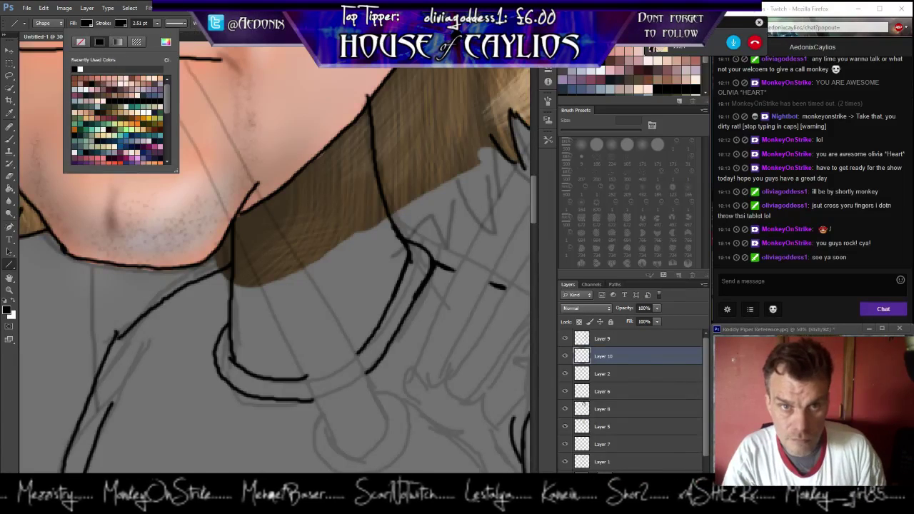
click(215, 82)
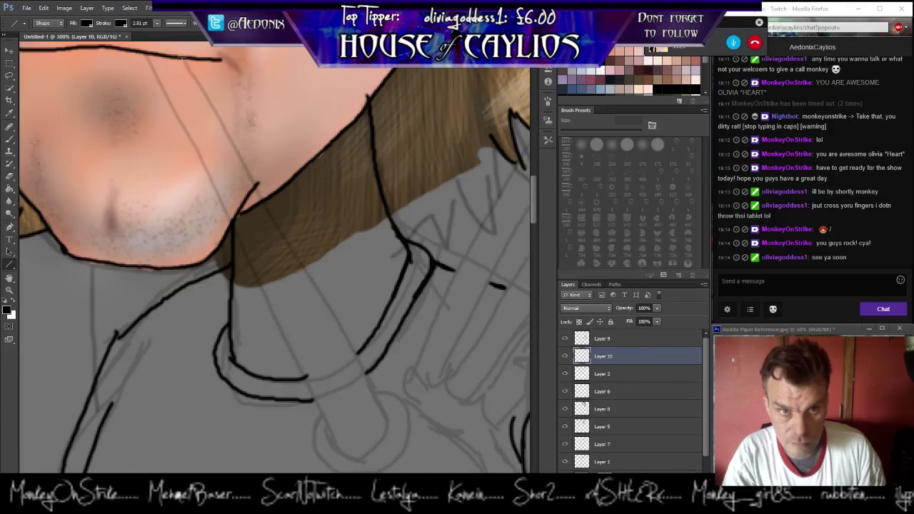
drag(182, 57, 386, 421)
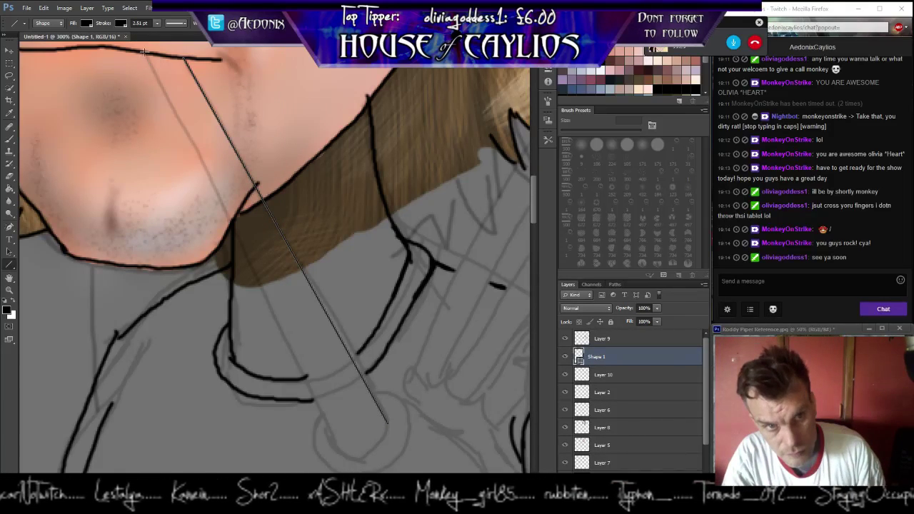
drag(145, 53, 330, 430)
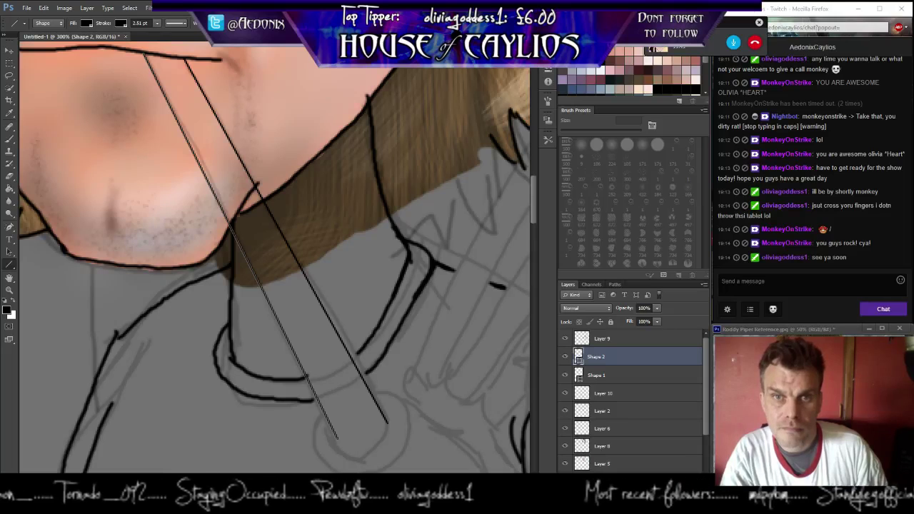
Set the line shape's stroke width to 3.69 pt.
click(278, 23)
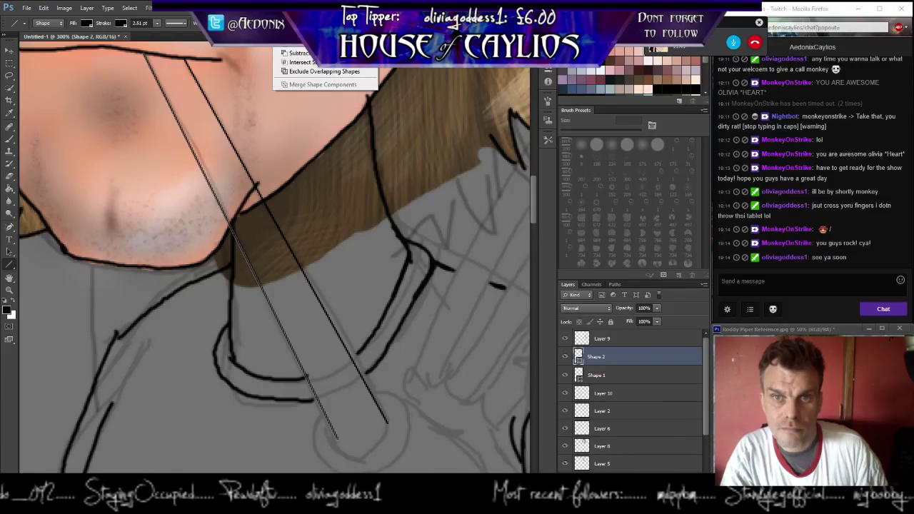
key(Escape)
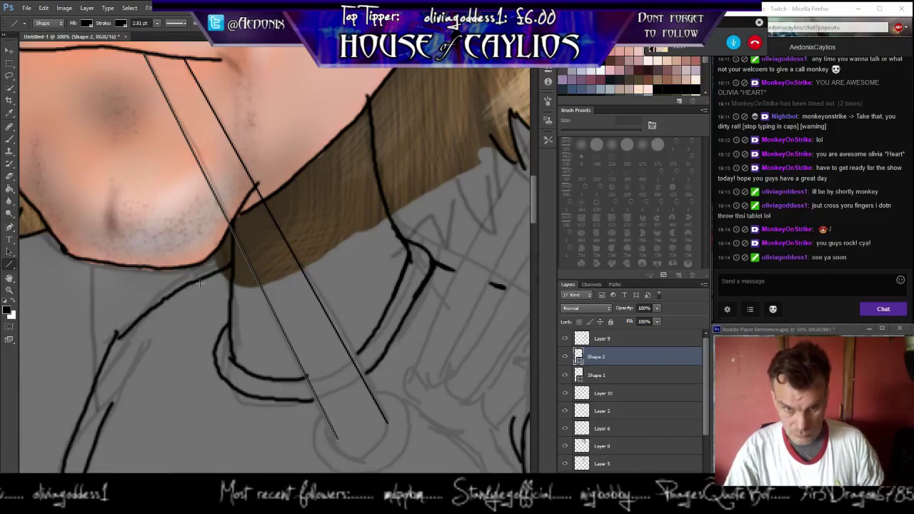
click(135, 24)
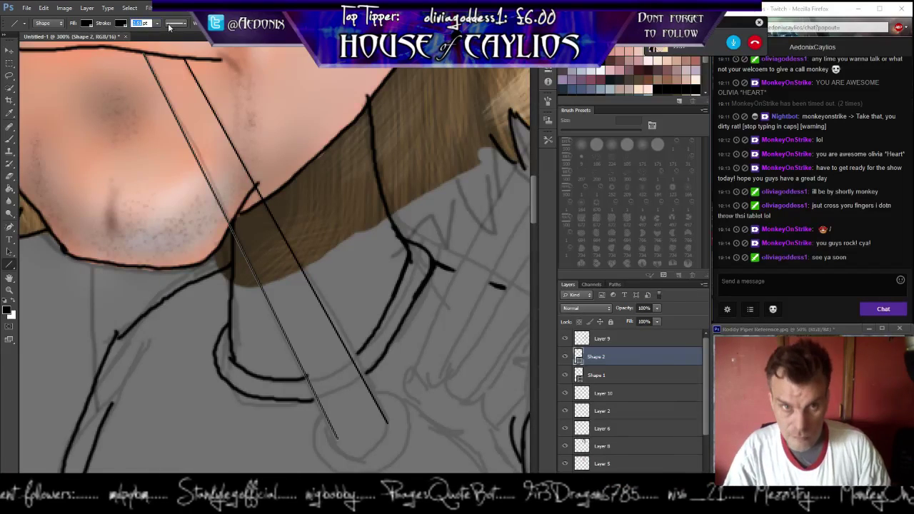
key(Return)
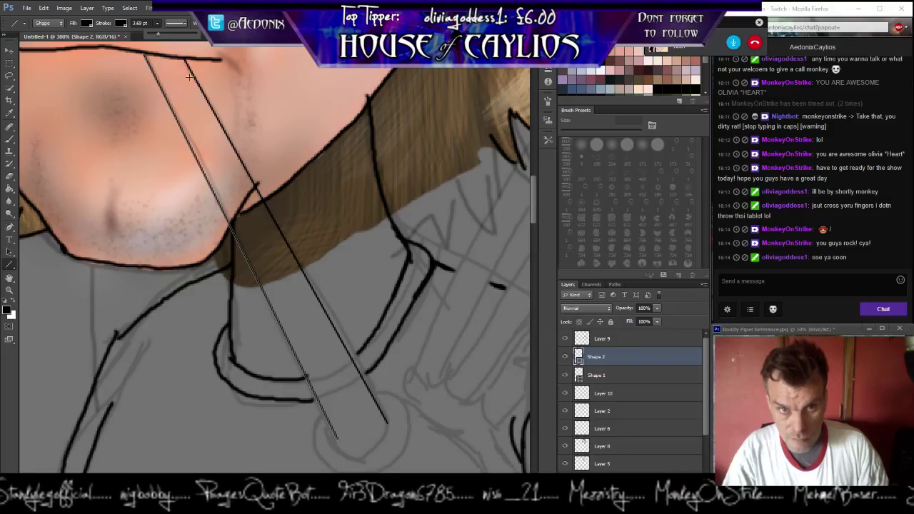
Draw a straight line shape along the edge of the drone pipe nearest the head, down to the hand on the chest.
drag(341, 287, 175, 344)
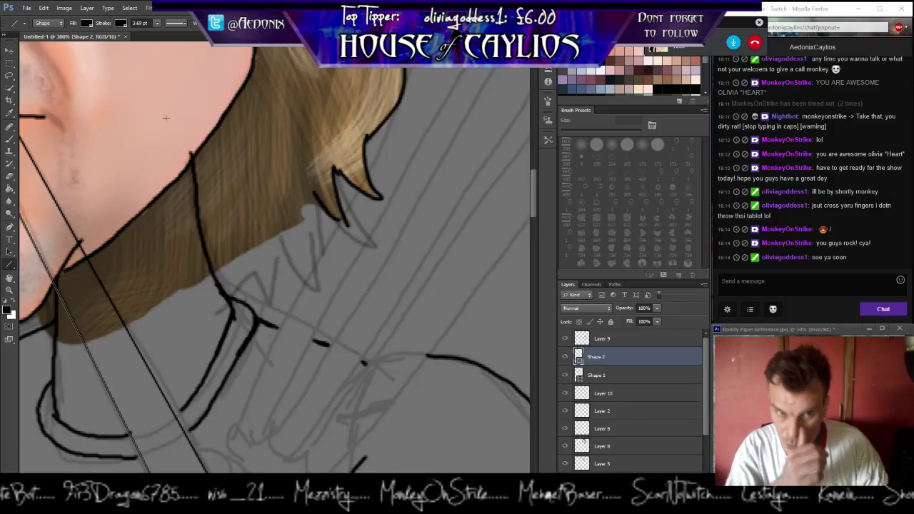
key(z)
drag(383, 246, 346, 294)
key(u)
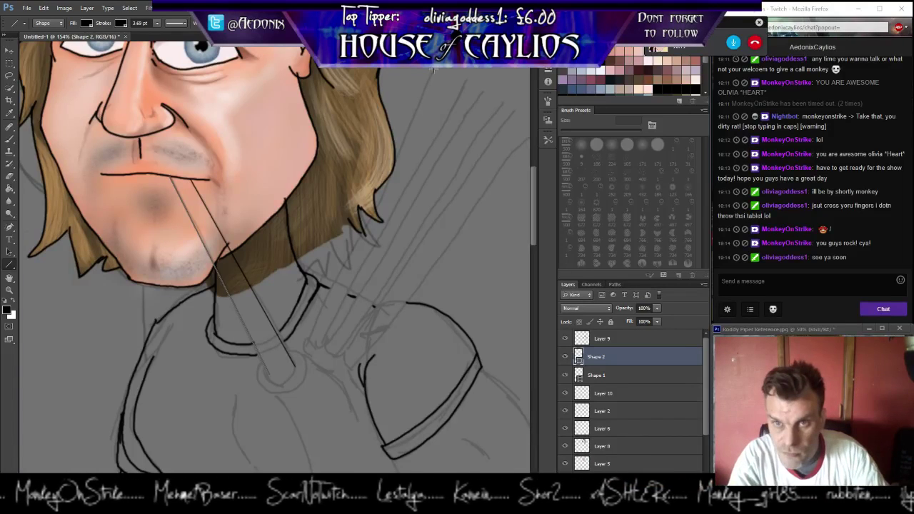
drag(428, 72, 308, 336)
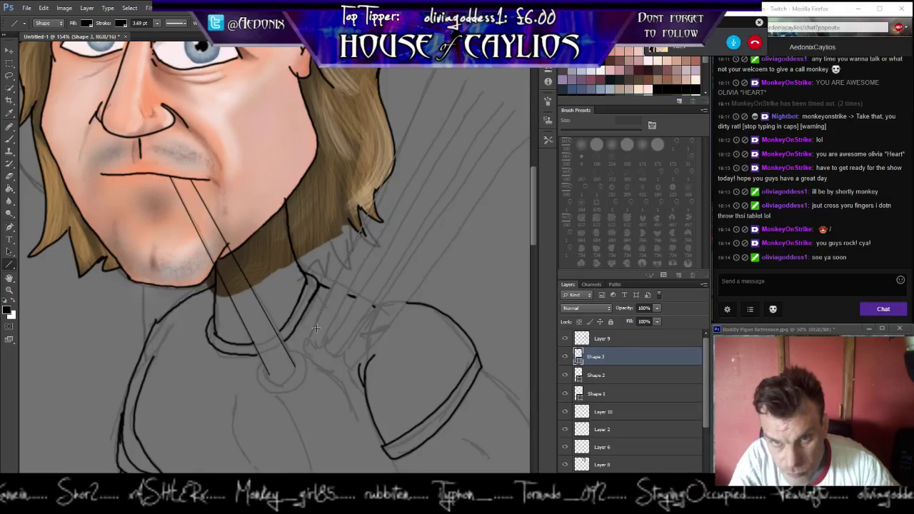
click(9, 328)
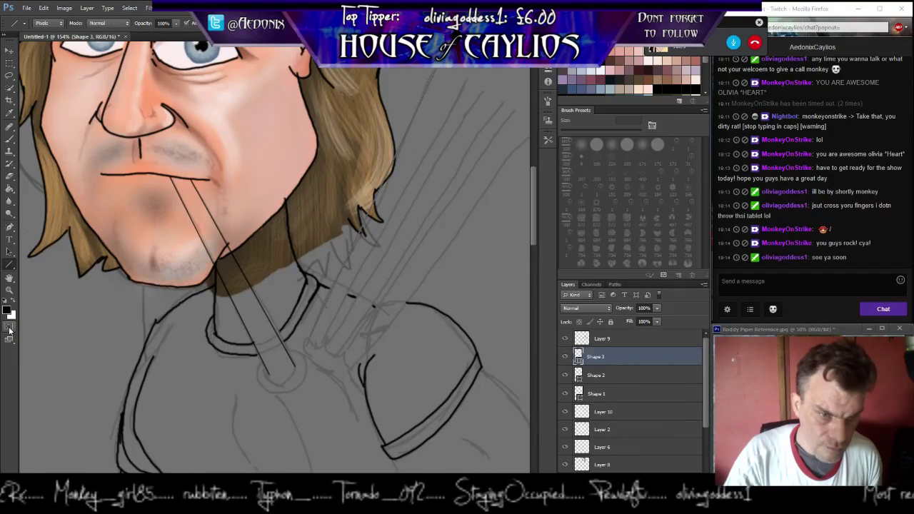
click(9, 328)
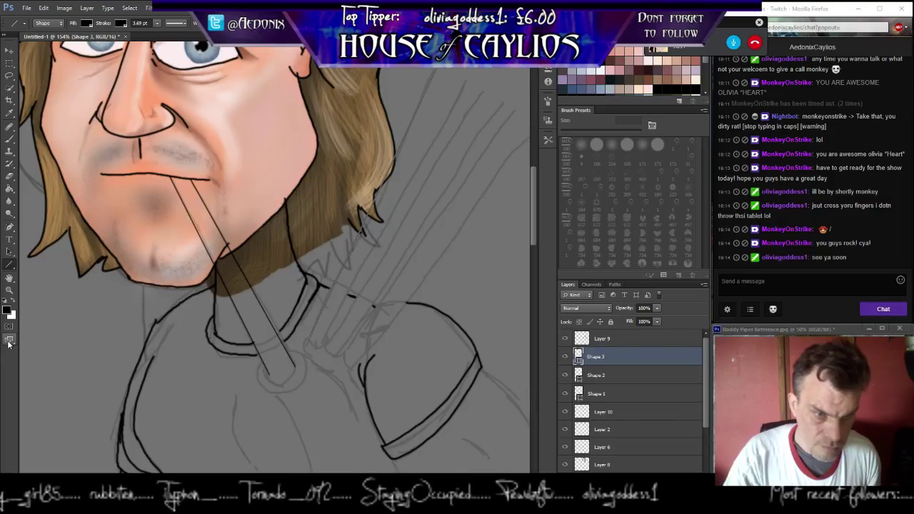
Draw straight line shapes along the remaining sketched edges of the drone pipes, running down to the hand on the chest.
click(13, 344)
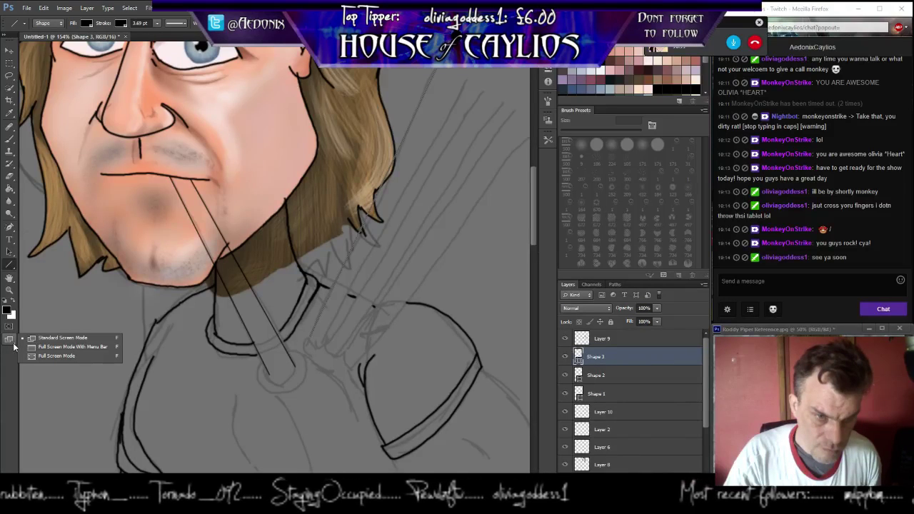
click(3, 385)
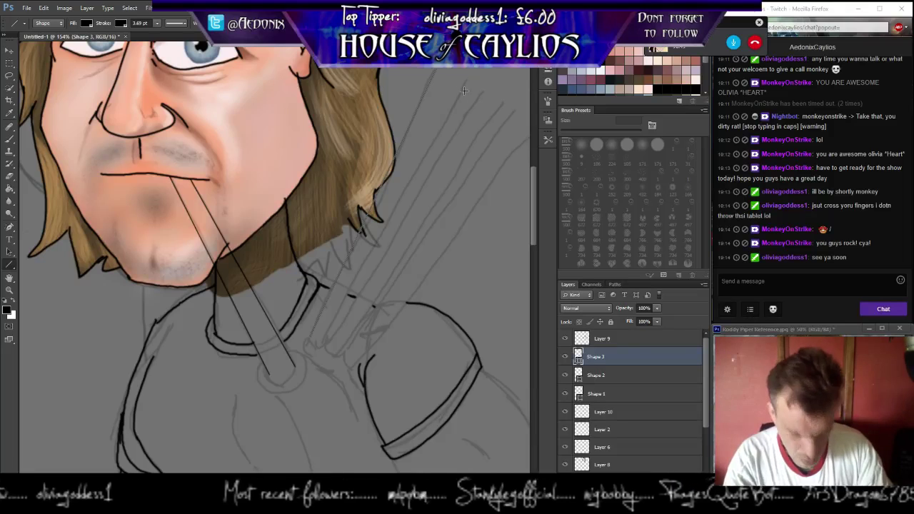
drag(466, 81, 319, 343)
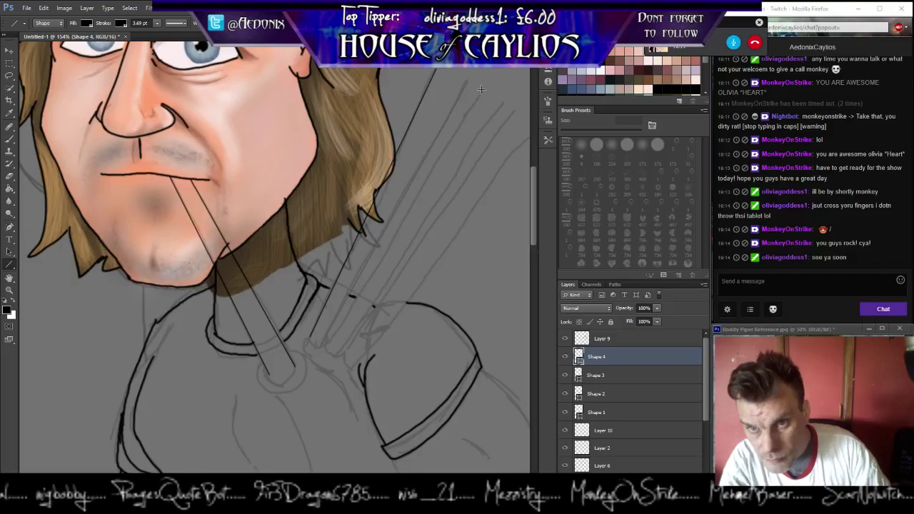
mouse_move(481, 89)
mouse_down()
mouse_move(347, 296)
mouse_move(325, 349)
mouse_up()
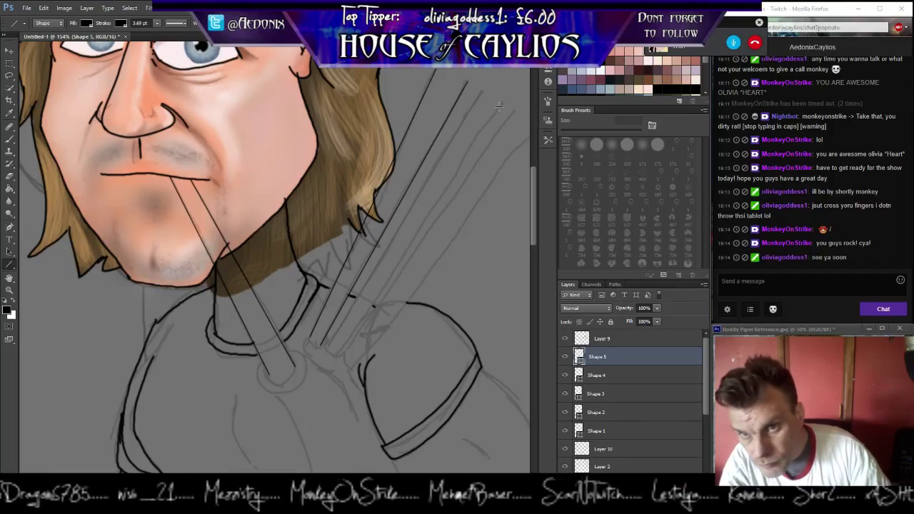
mouse_move(502, 102)
mouse_down()
mouse_move(339, 333)
mouse_move(337, 351)
mouse_up()
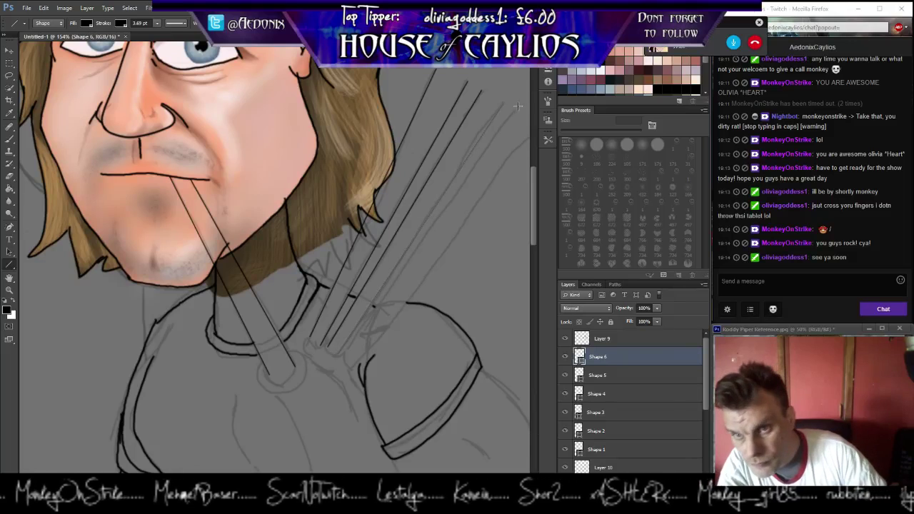
drag(513, 109, 343, 354)
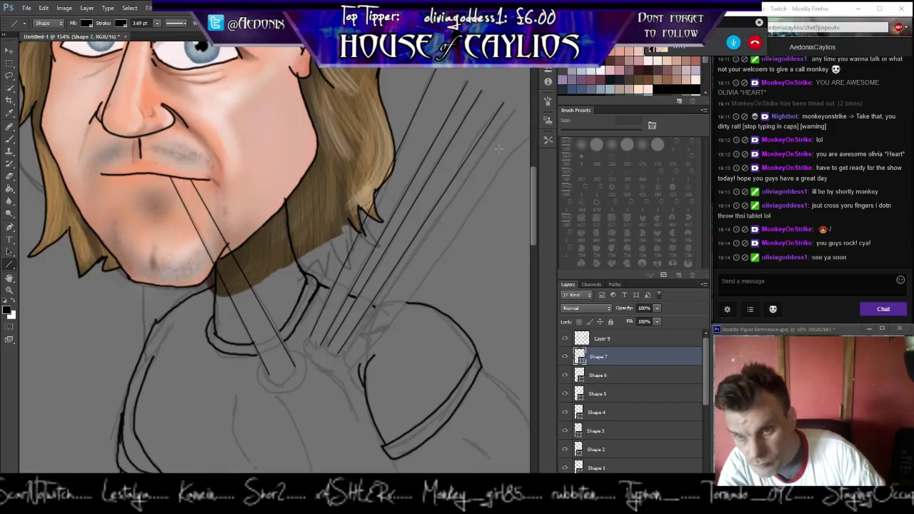
mouse_move(449, 310)
mouse_down()
mouse_move(435, 303)
mouse_move(429, 250)
mouse_up()
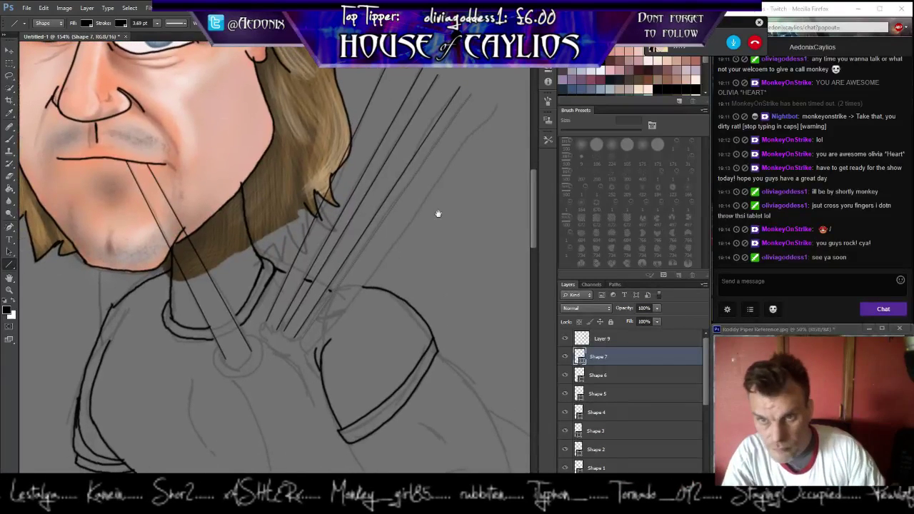
drag(496, 105, 306, 350)
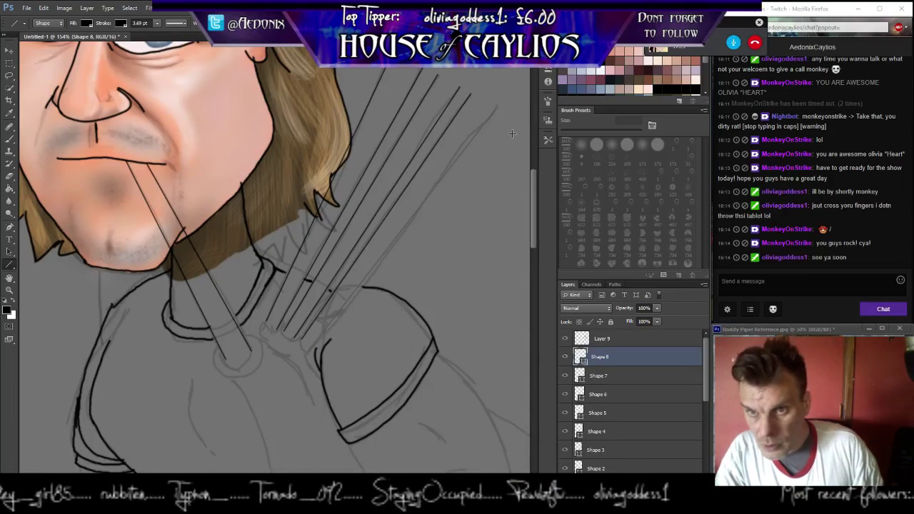
mouse_move(496, 107)
mouse_down()
mouse_move(400, 221)
mouse_move(300, 314)
mouse_up()
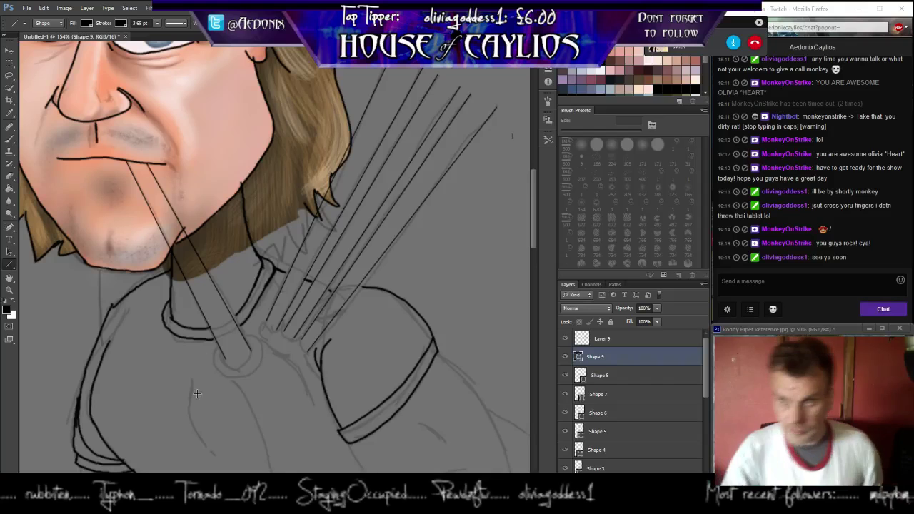
Merge the pipe line layers from Shape 8 down to Shape 1 into a single layer.
click(566, 340)
click(566, 340)
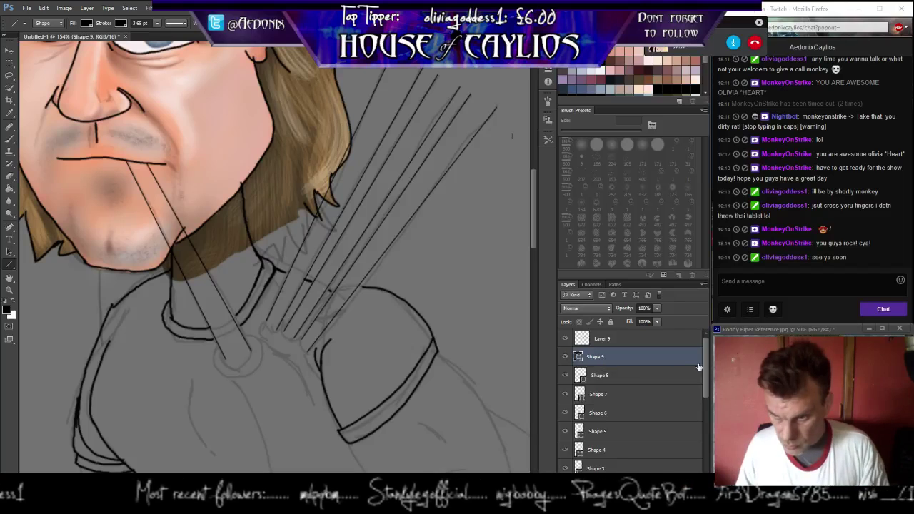
scroll(700, 379, down, 2)
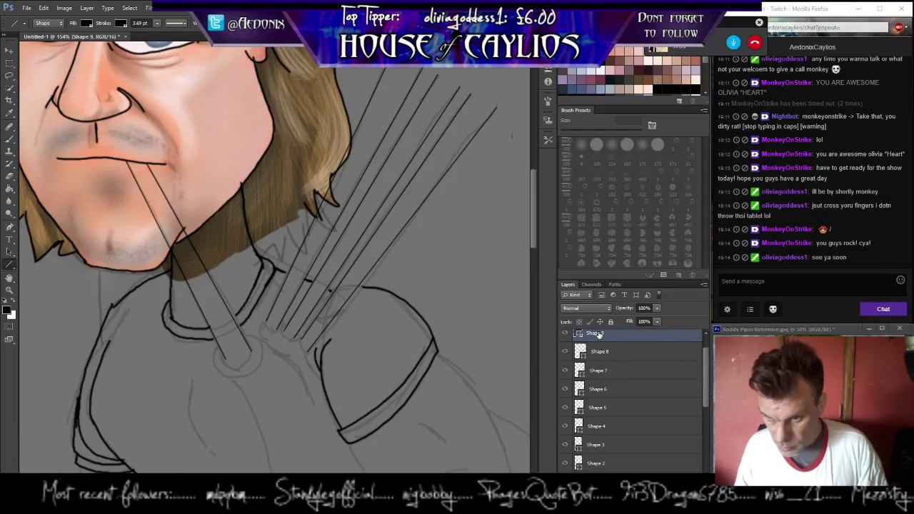
click(632, 352)
drag(707, 381, 705, 404)
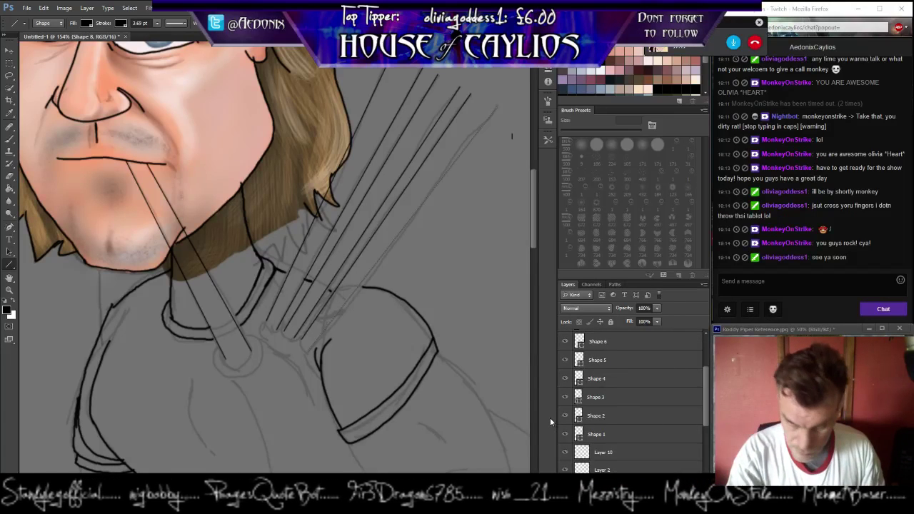
shift+click(614, 435)
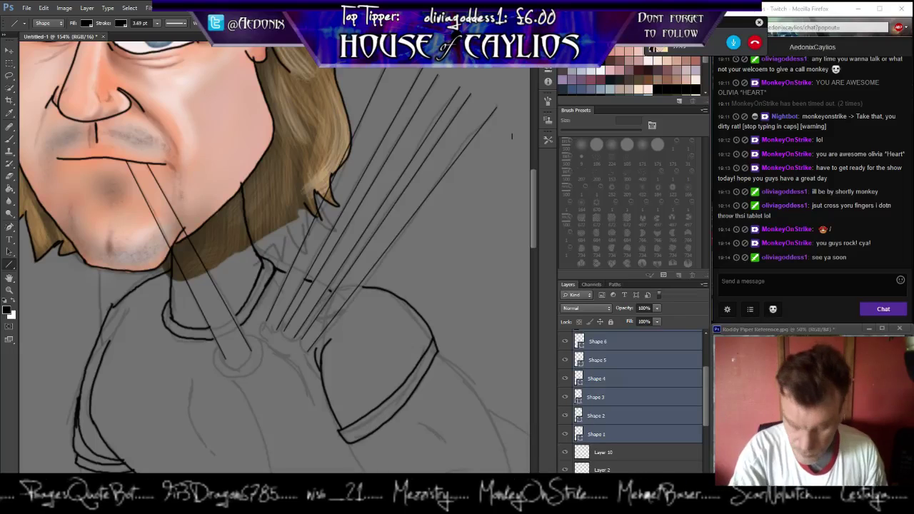
key(ctrl+e)
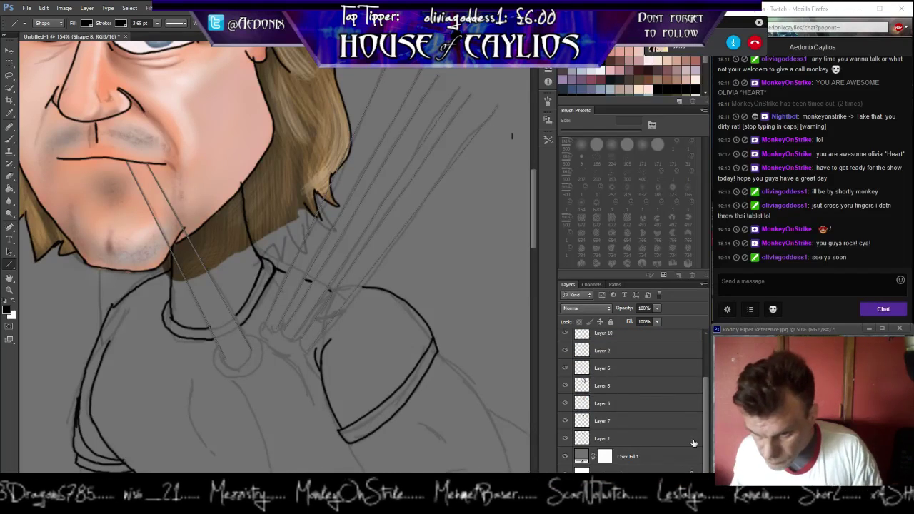
Delete the stray Shape 9 layer above the merged pipe lines.
drag(705, 432, 706, 395)
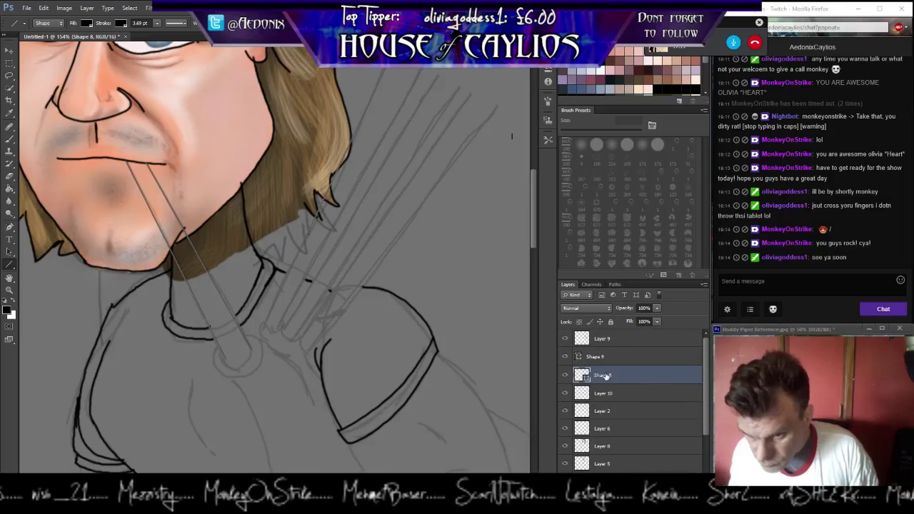
click(566, 356)
drag(664, 411, 593, 353)
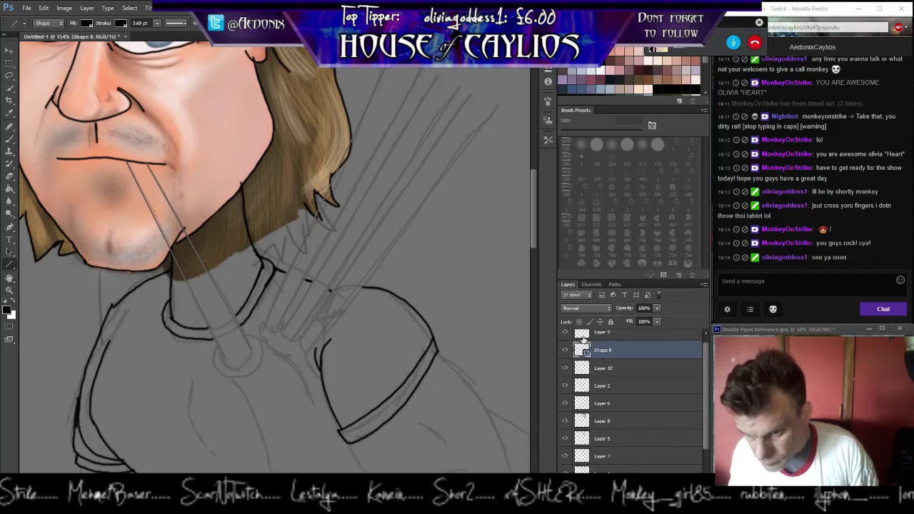
Rasterize the merged Shape 8 layer that holds the pipe lines.
click(43, 8)
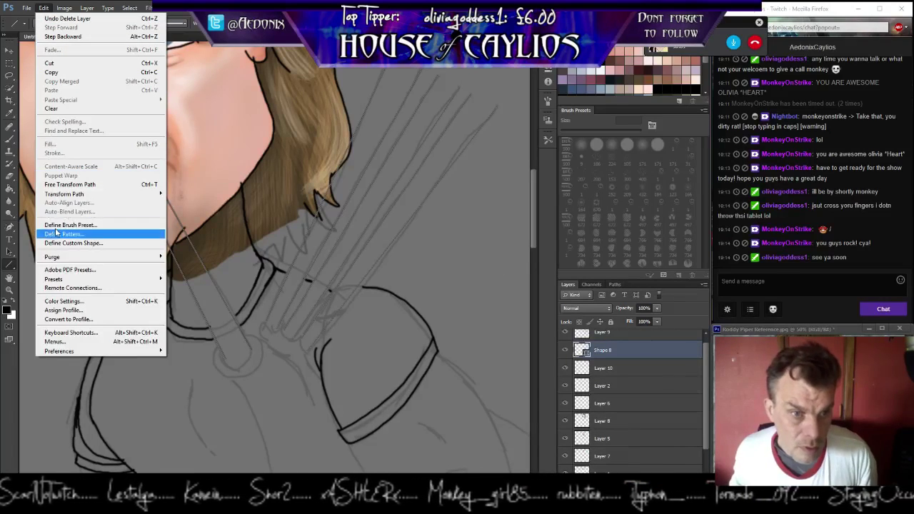
mouse_move(64, 10)
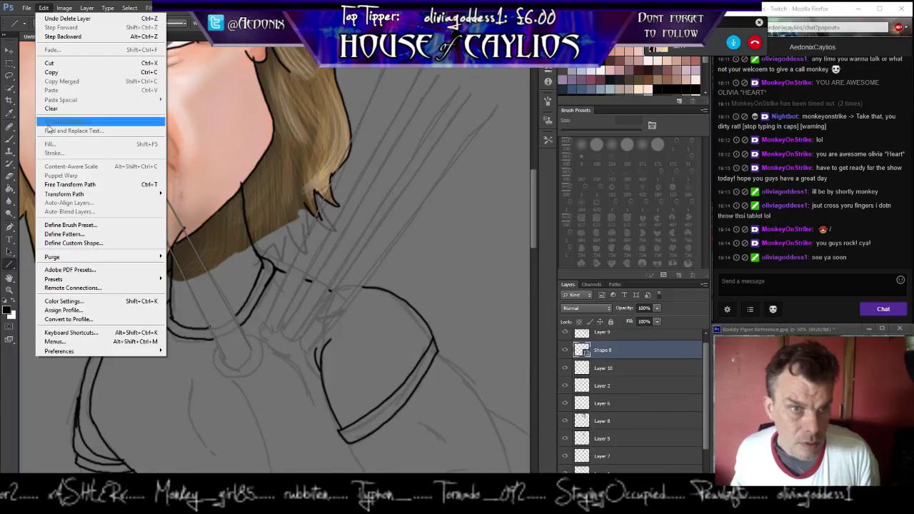
mouse_move(93, 9)
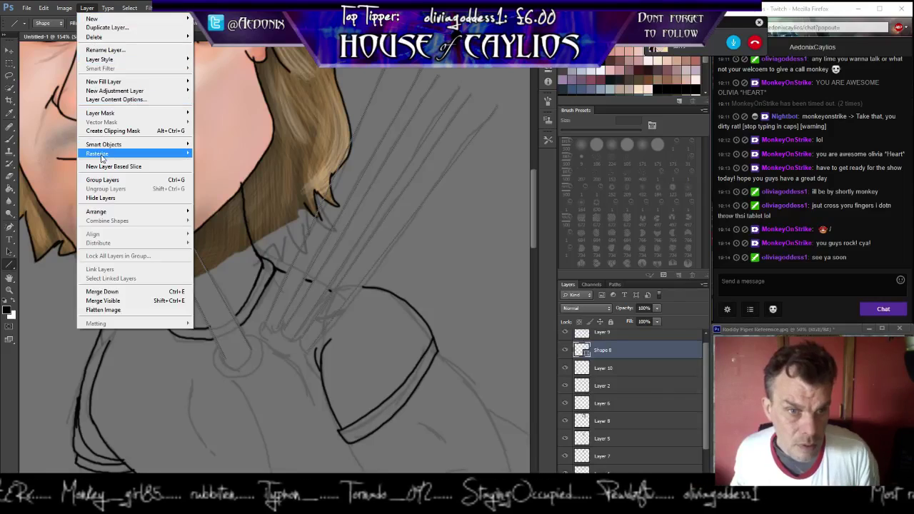
mouse_move(102, 154)
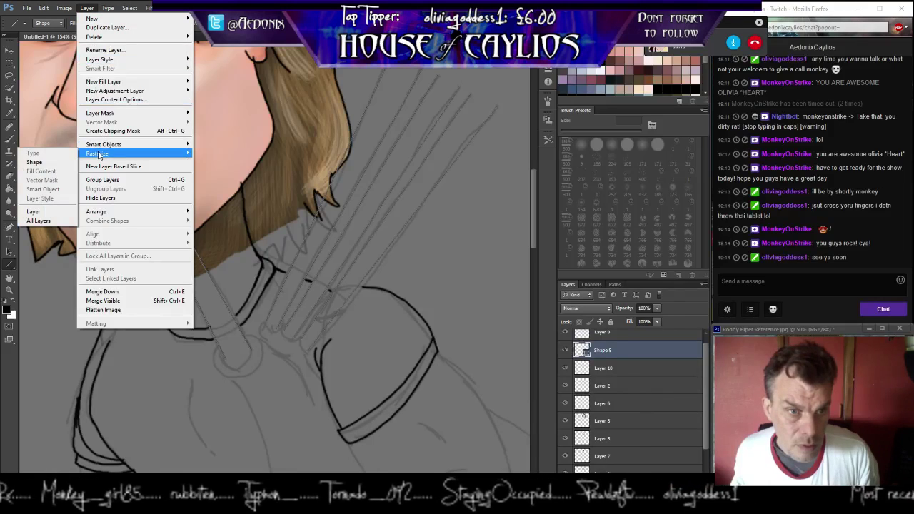
click(41, 165)
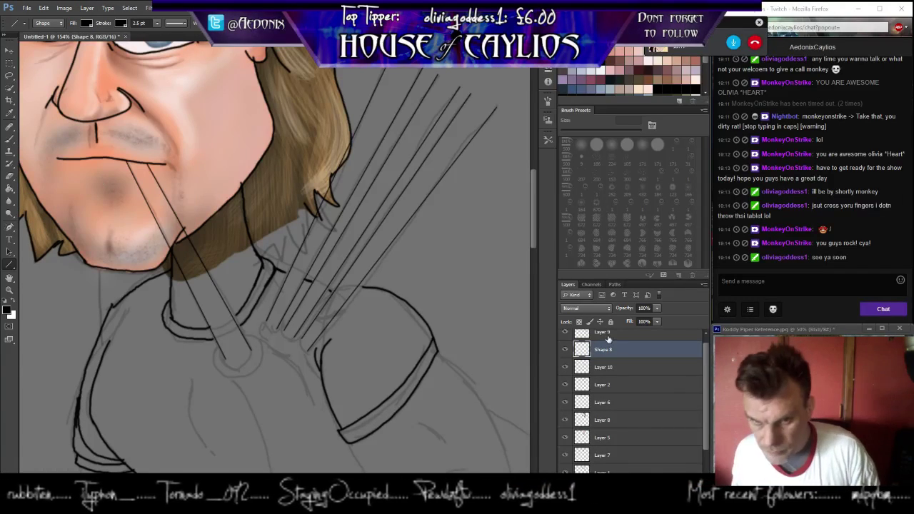
Merge the rasterized pipe lines with Layer 10, which holds the body's ink lines.
click(564, 367)
click(564, 367)
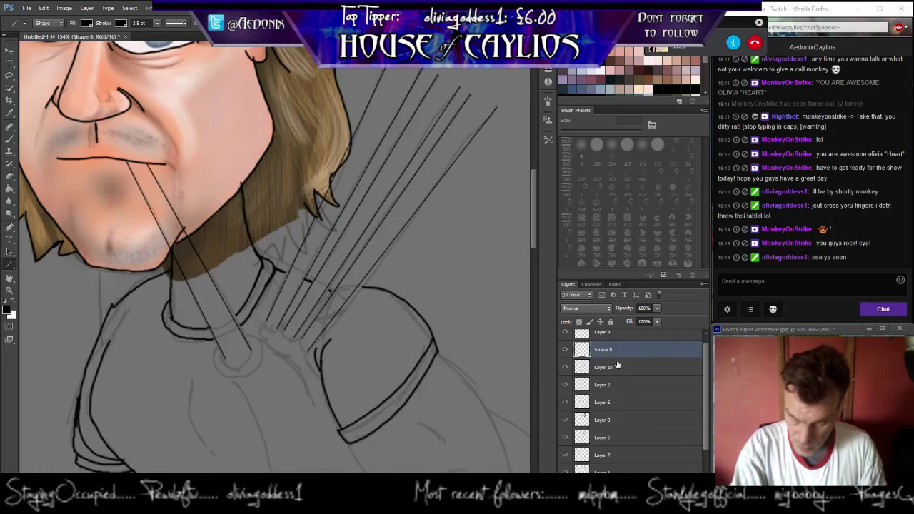
ctrl+click(617, 368)
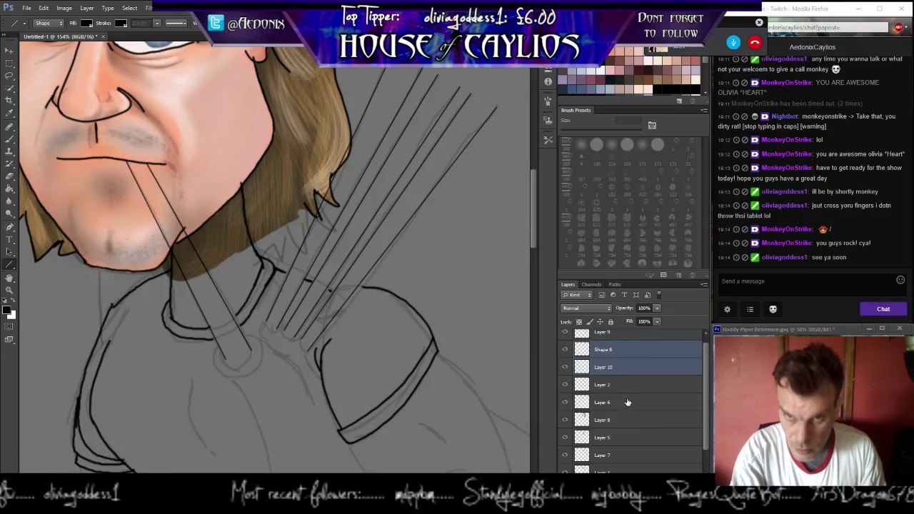
key(ctrl+e)
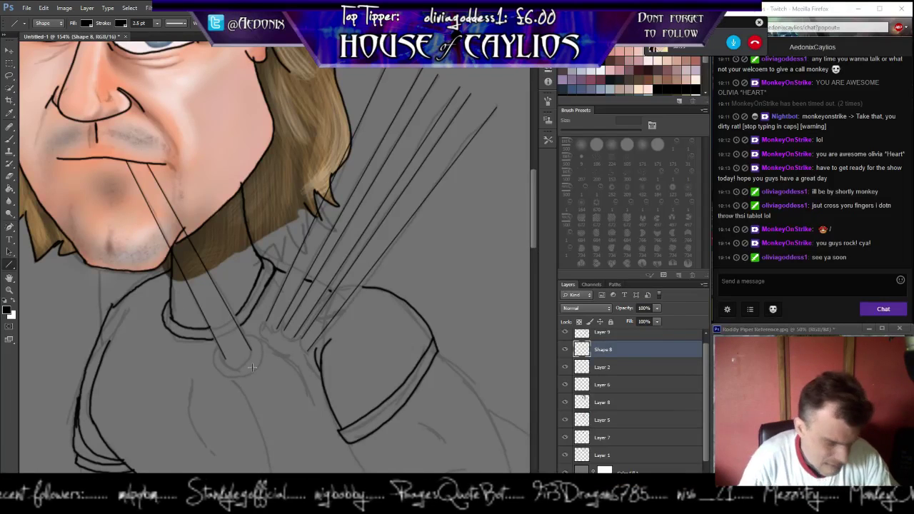
click(9, 138)
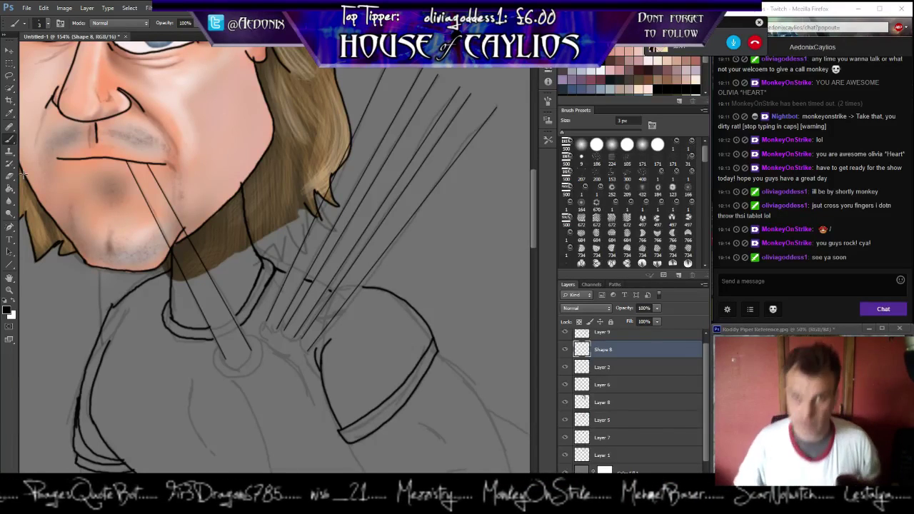
key(z)
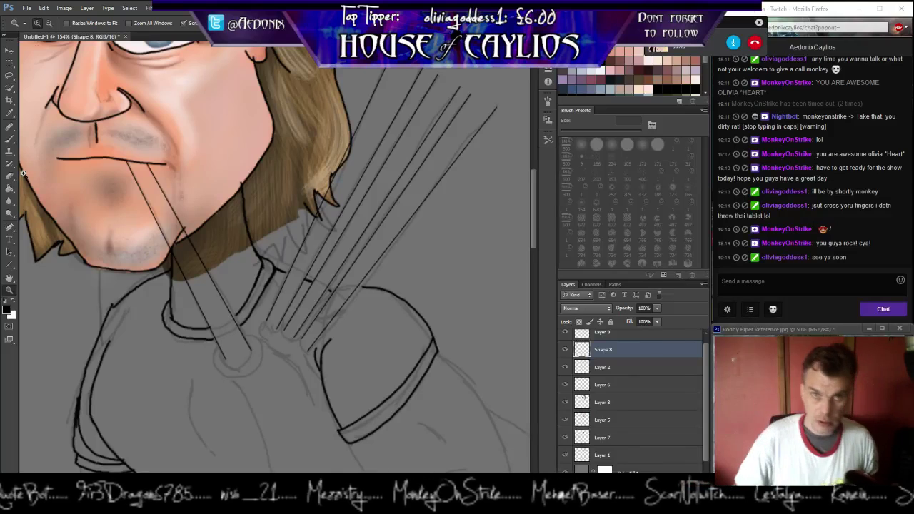
scroll(405, 143, down, 5)
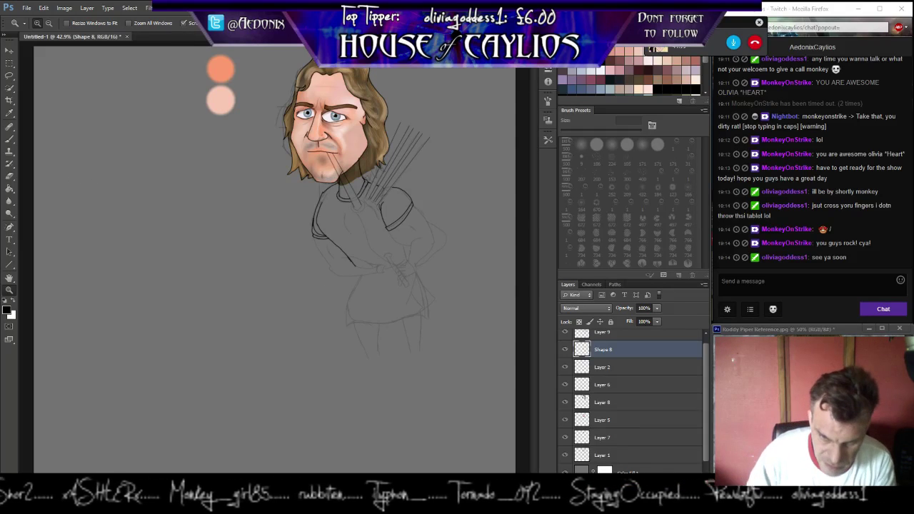
Switch to Firefox, search Google Images for "hOT ROD psd" in a new tab, and look through the hot rod pictures.
key(alt+Tab)
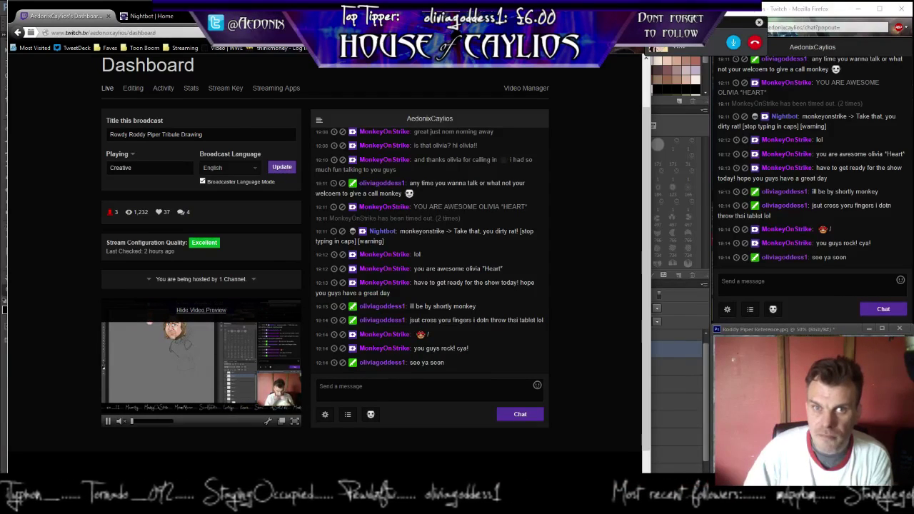
key(ctrl+t)
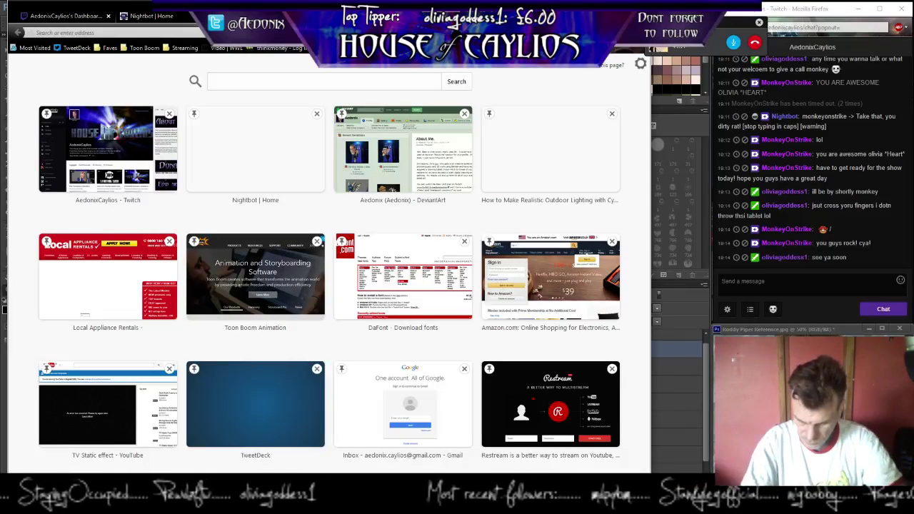
text(hOT ROD psd)
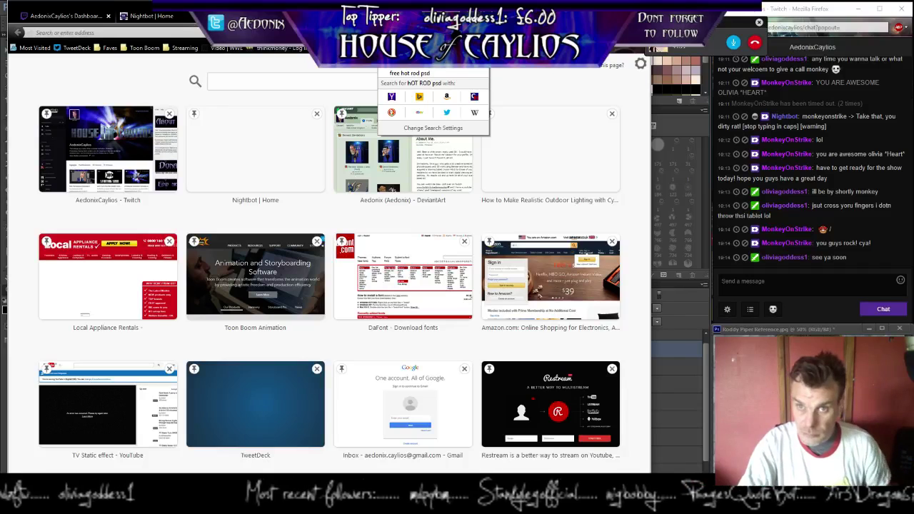
key(Return)
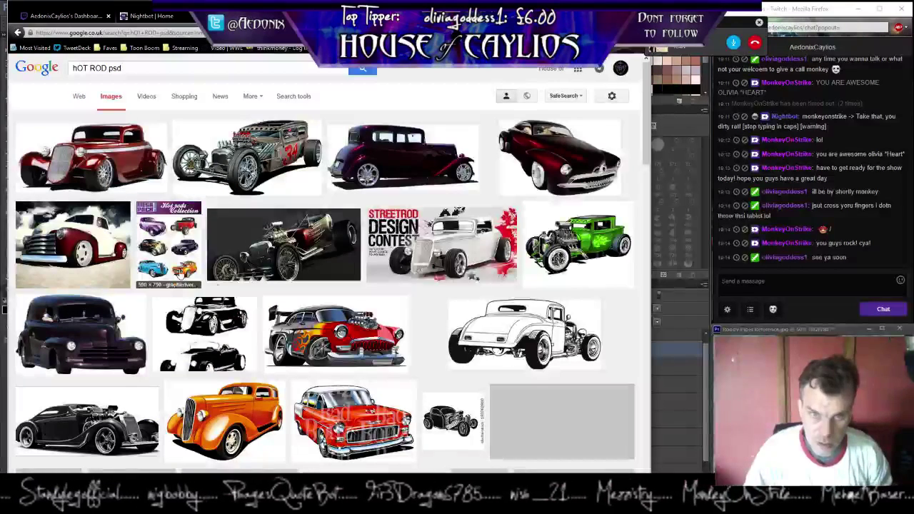
scroll(285, 290, down, 4)
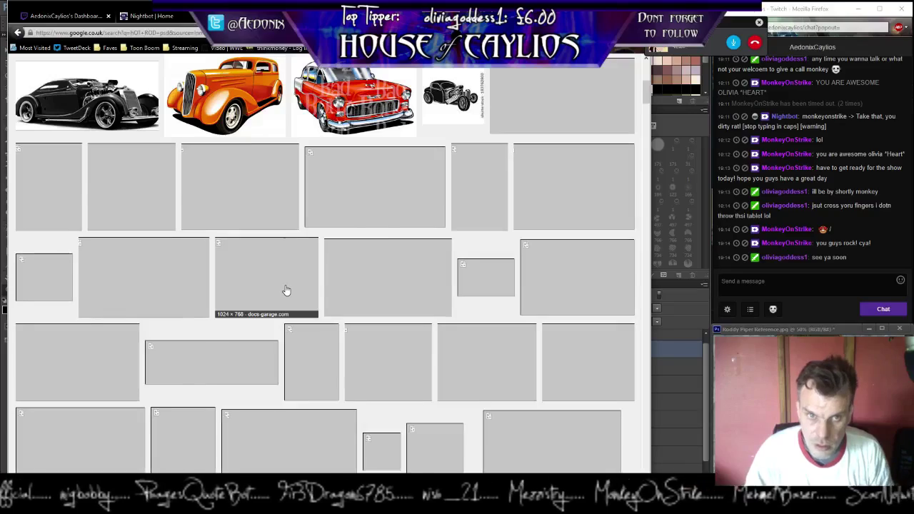
scroll(286, 291, down, 10)
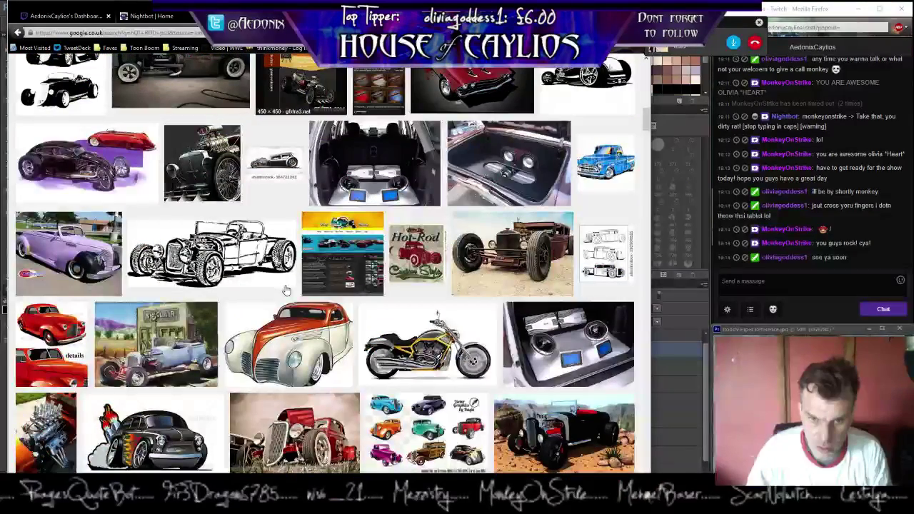
scroll(285, 290, down, 5)
scroll(286, 291, down, 15)
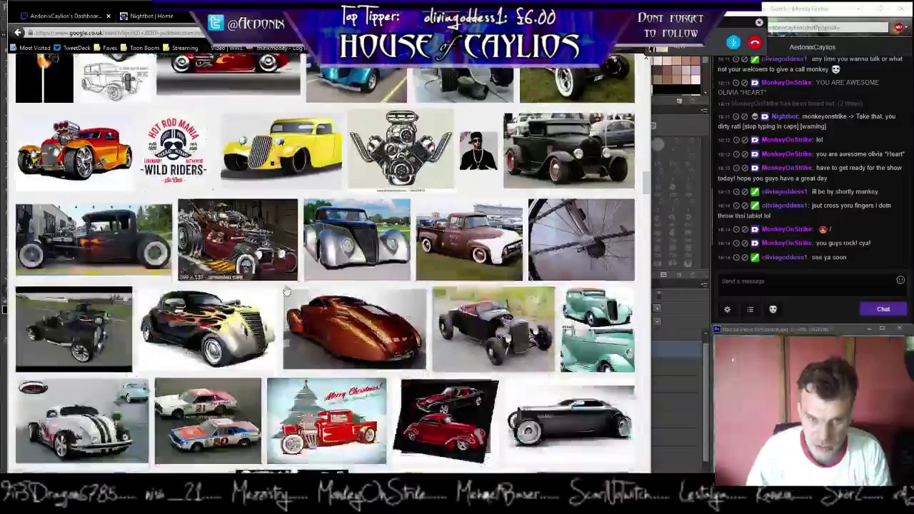
scroll(286, 290, down, 15)
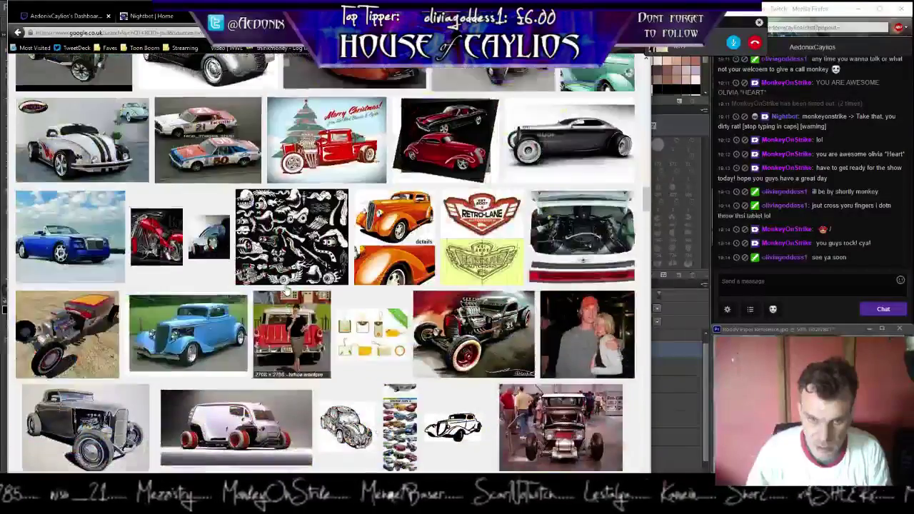
scroll(285, 289, up, 20)
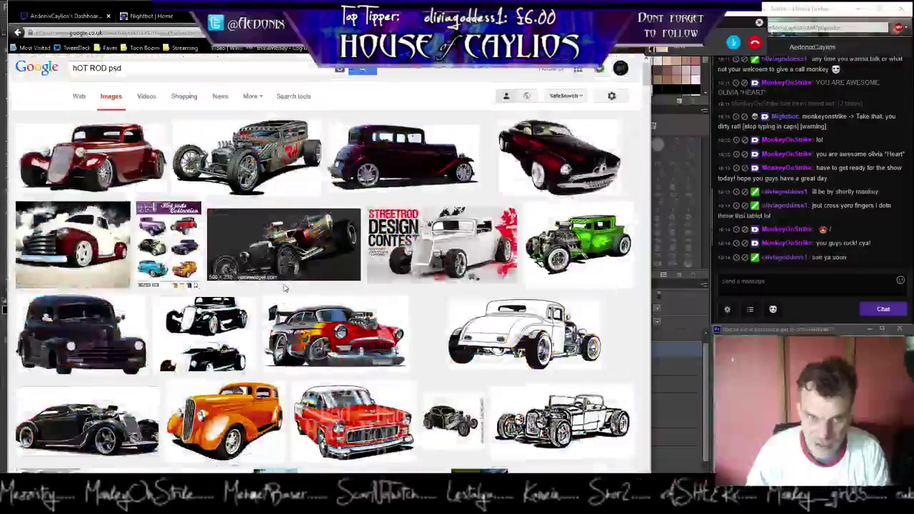
Change the image search to "RODDY PIPER psd" and look through the pictures found.
click(137, 69)
drag(104, 68, 33, 68)
text(RODDY PIPER psd)
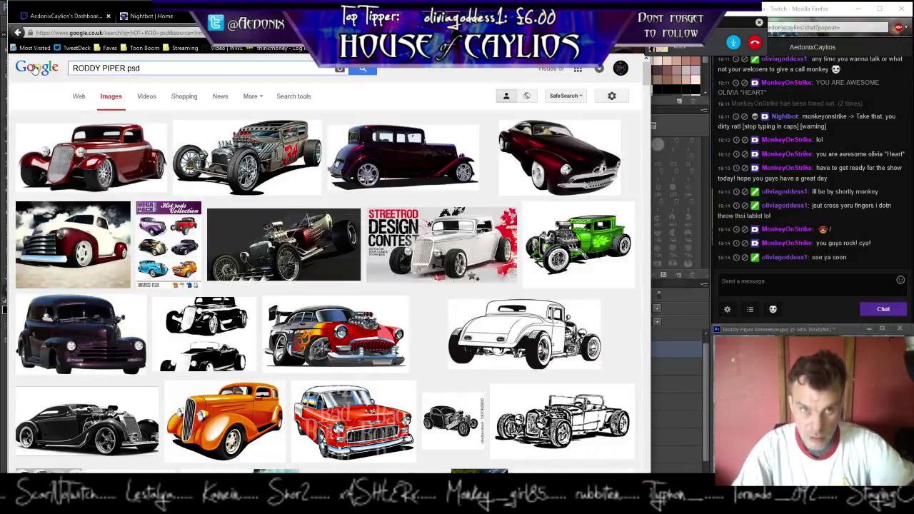
key(Return)
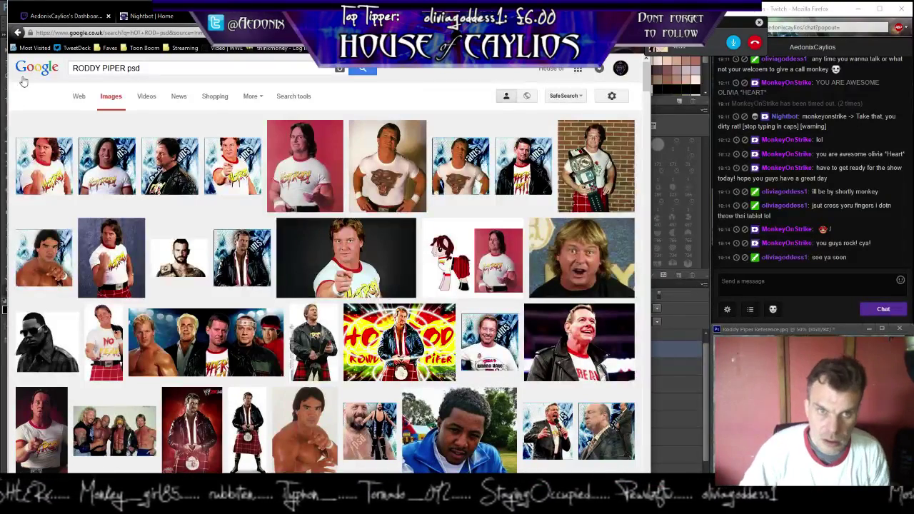
scroll(138, 241, down, 5)
scroll(138, 241, down, 10)
scroll(138, 241, down, 10)
scroll(138, 242, down, 10)
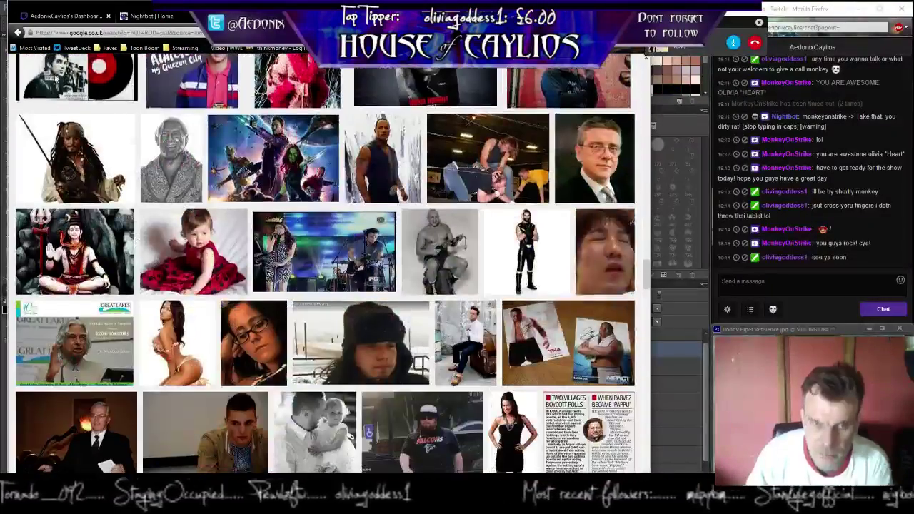
Replace the current web address with "PSD" to look for a PSD resource site.
key(ctrl+l)
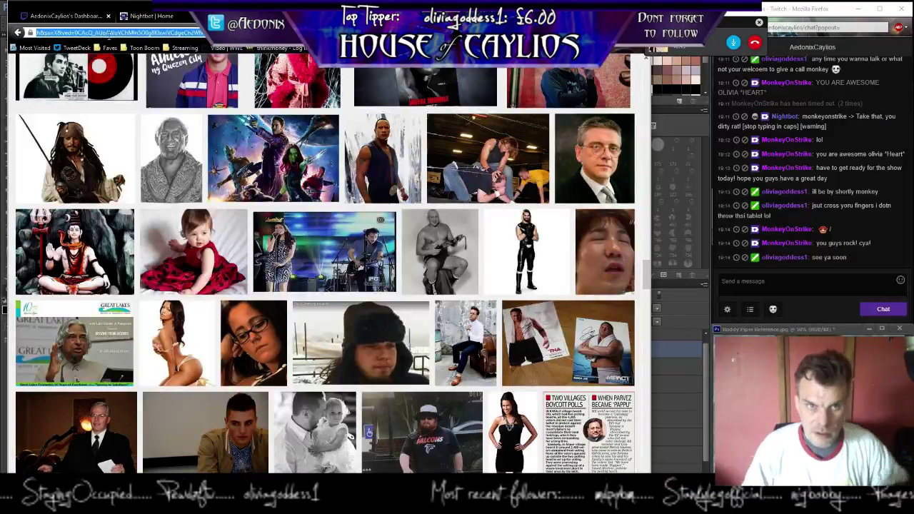
text(PSD)
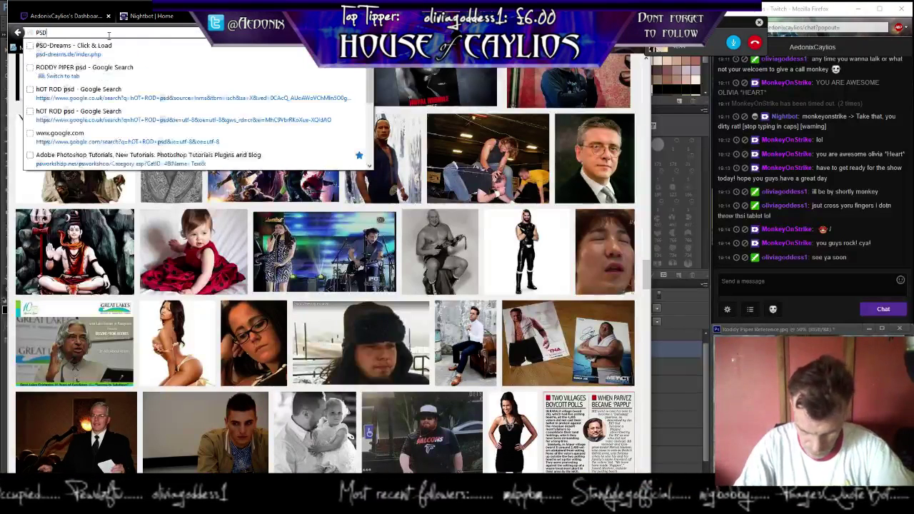